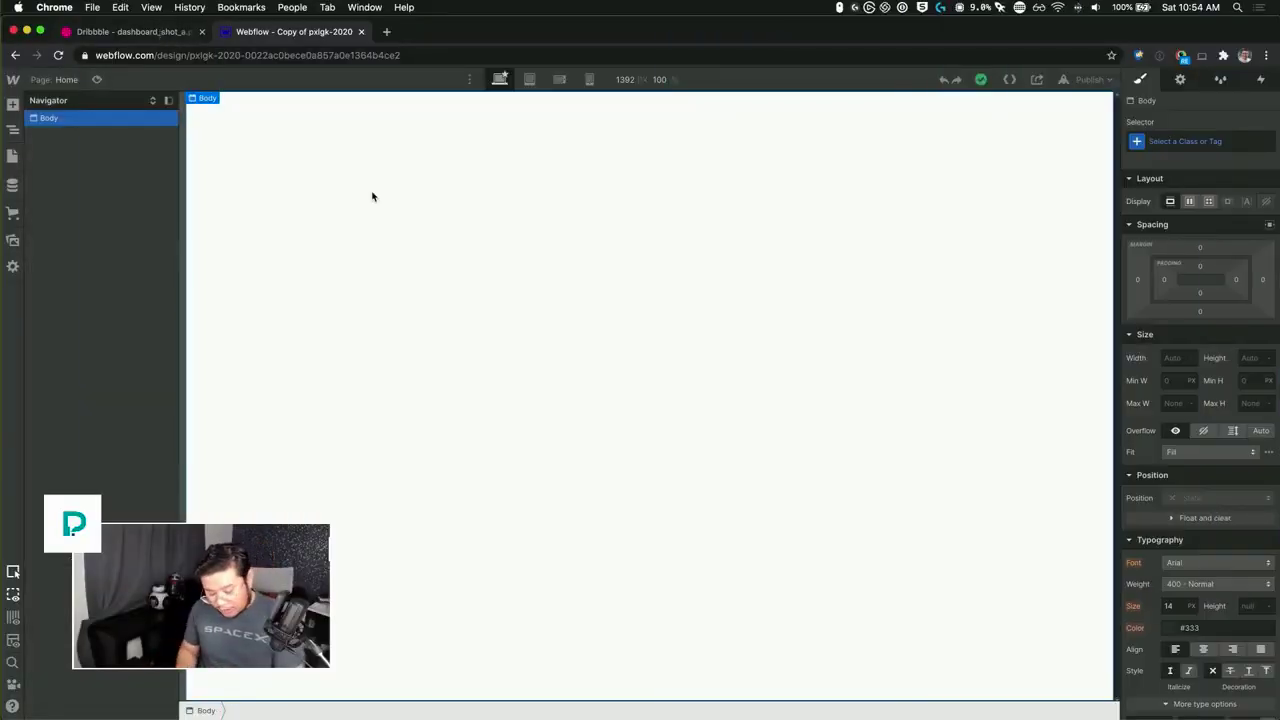
# - Insert a Navbar element onto the empty page via Quick Find ('nav')
pyautogui.press('super+e')
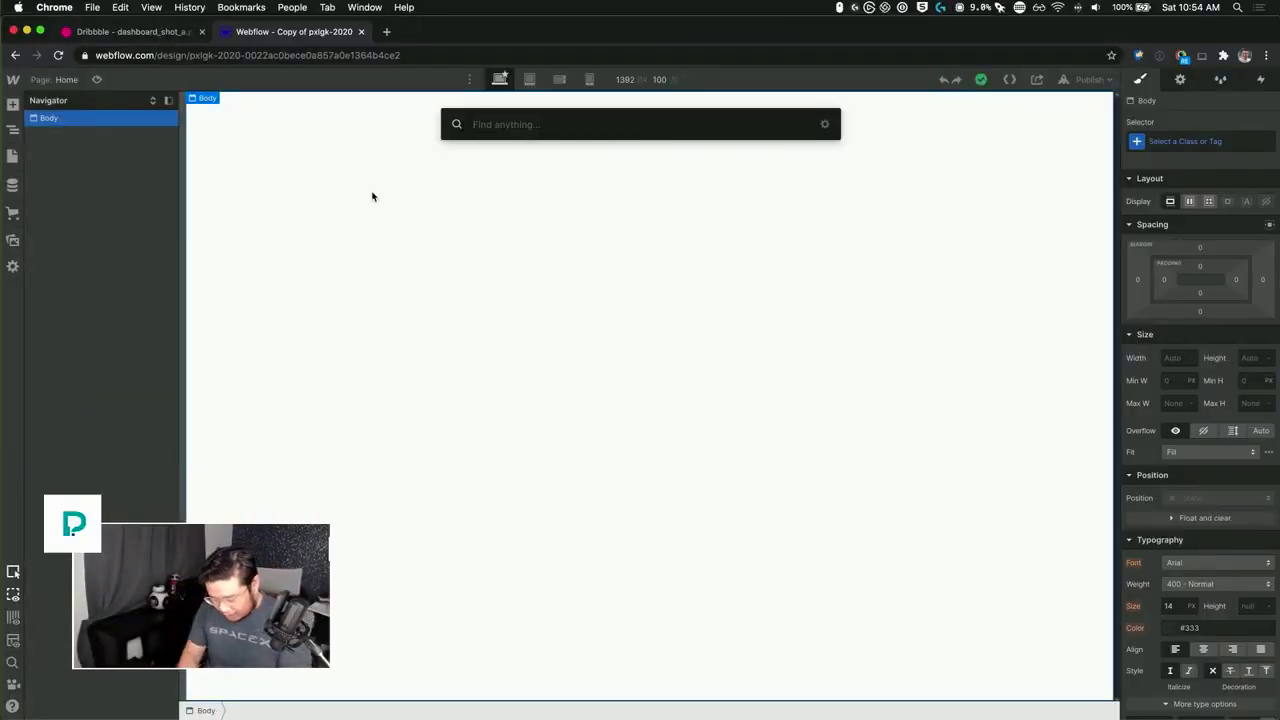
pyautogui.write('nav')
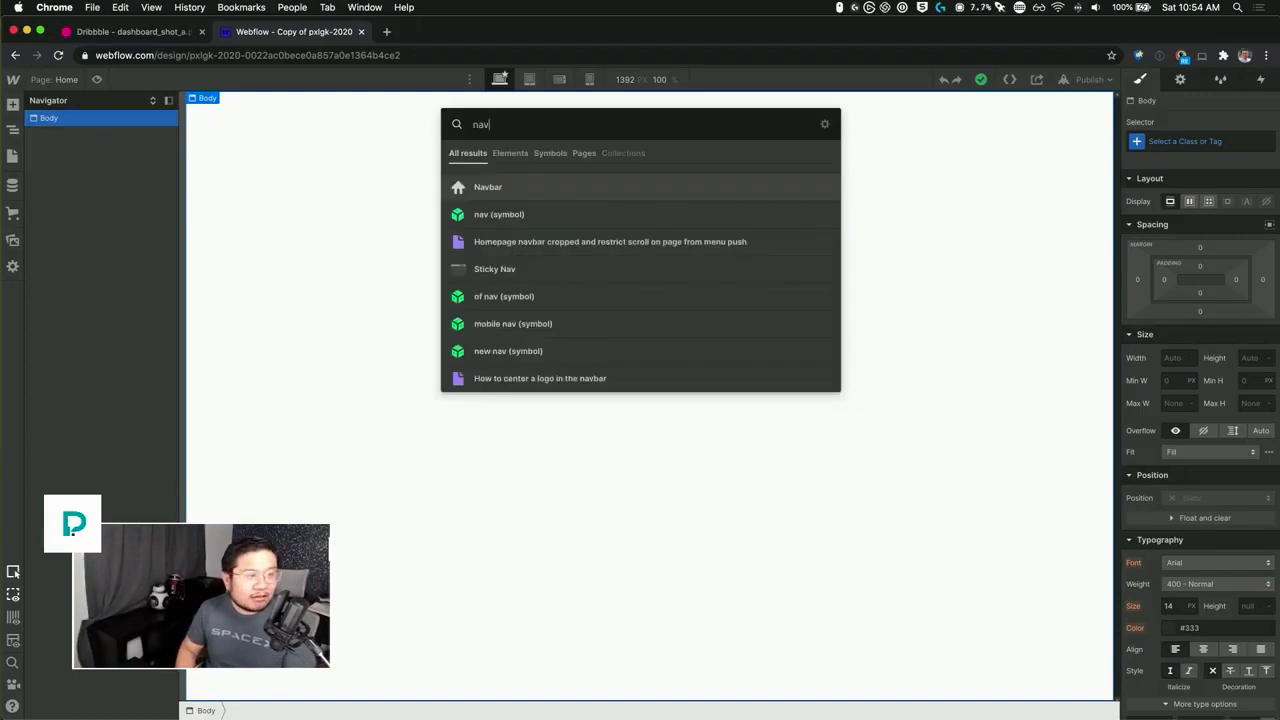
pyautogui.press('Return')
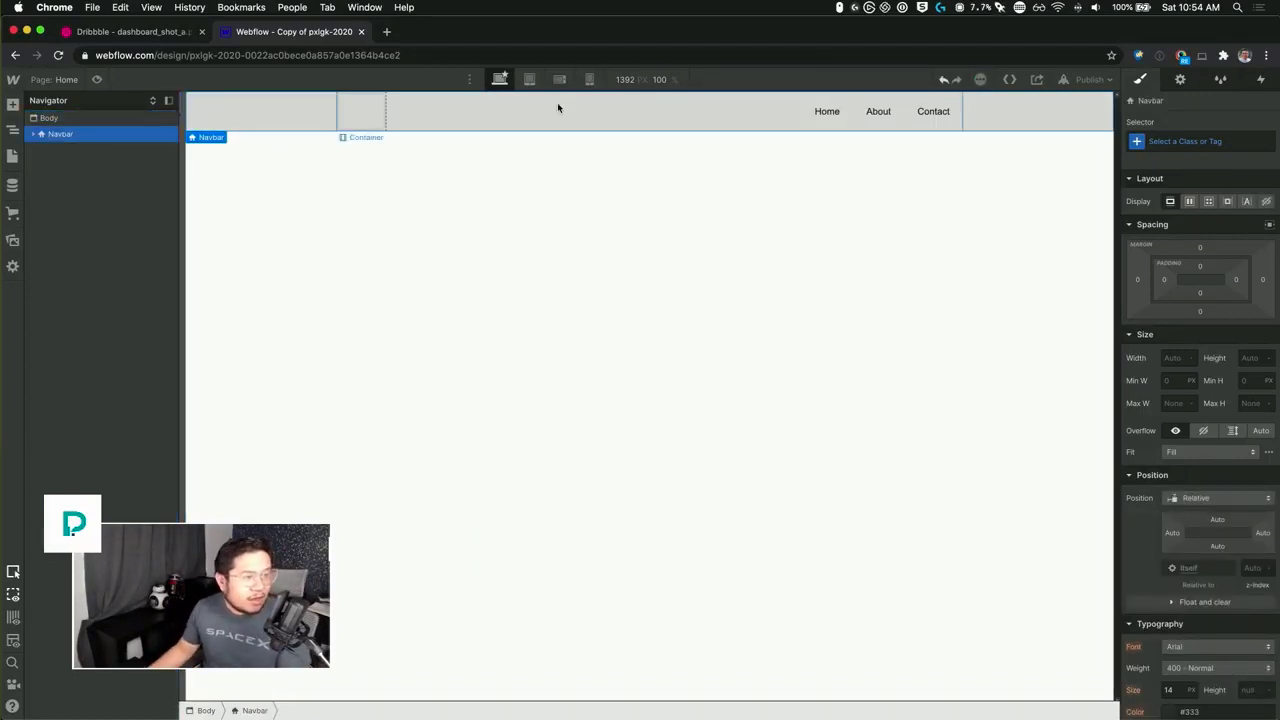
# - Set the navbar to Fixed position, pinned full-height to the left edge with 0% offsets
pyautogui.click(1222, 498)
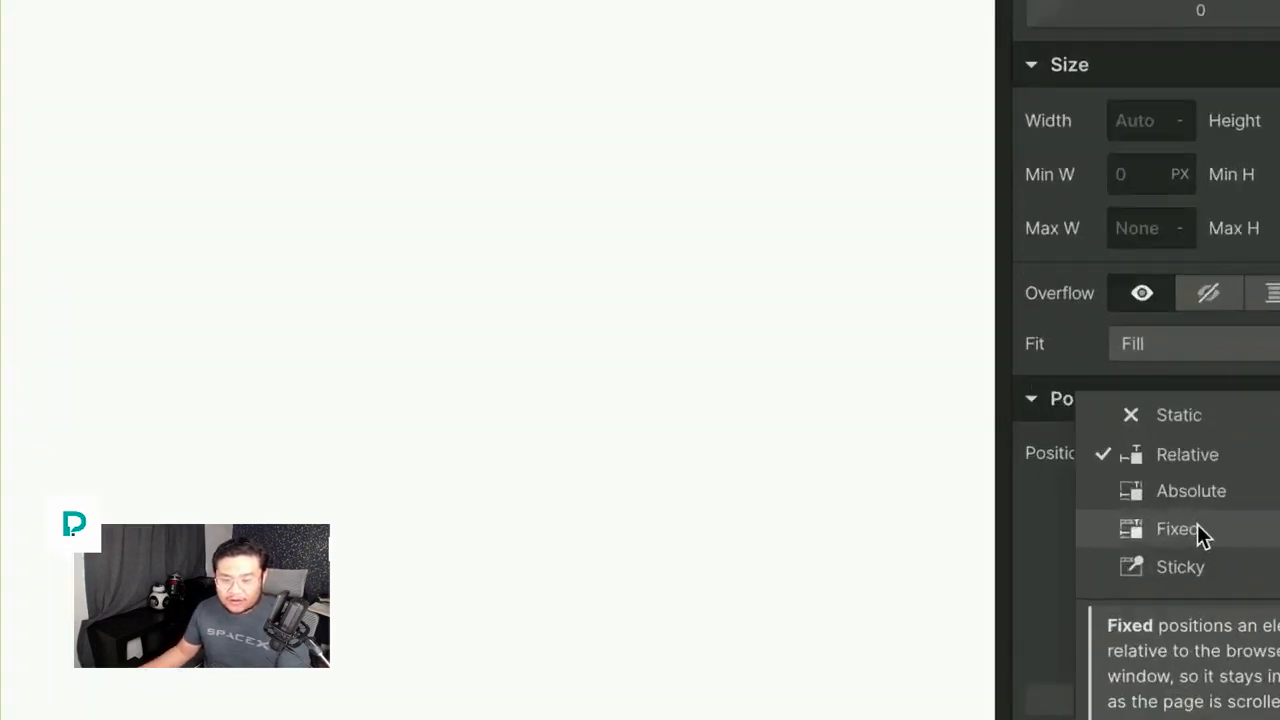
pyautogui.click(1197, 530)
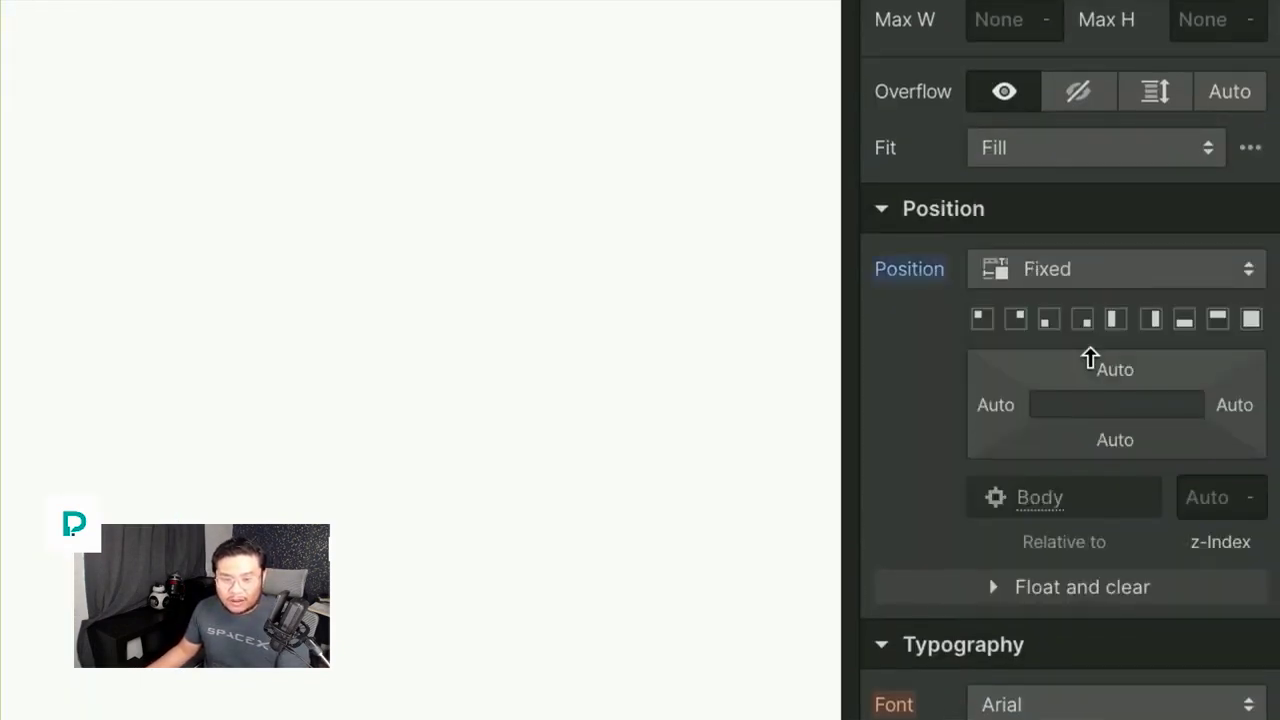
pyautogui.click(1117, 352)
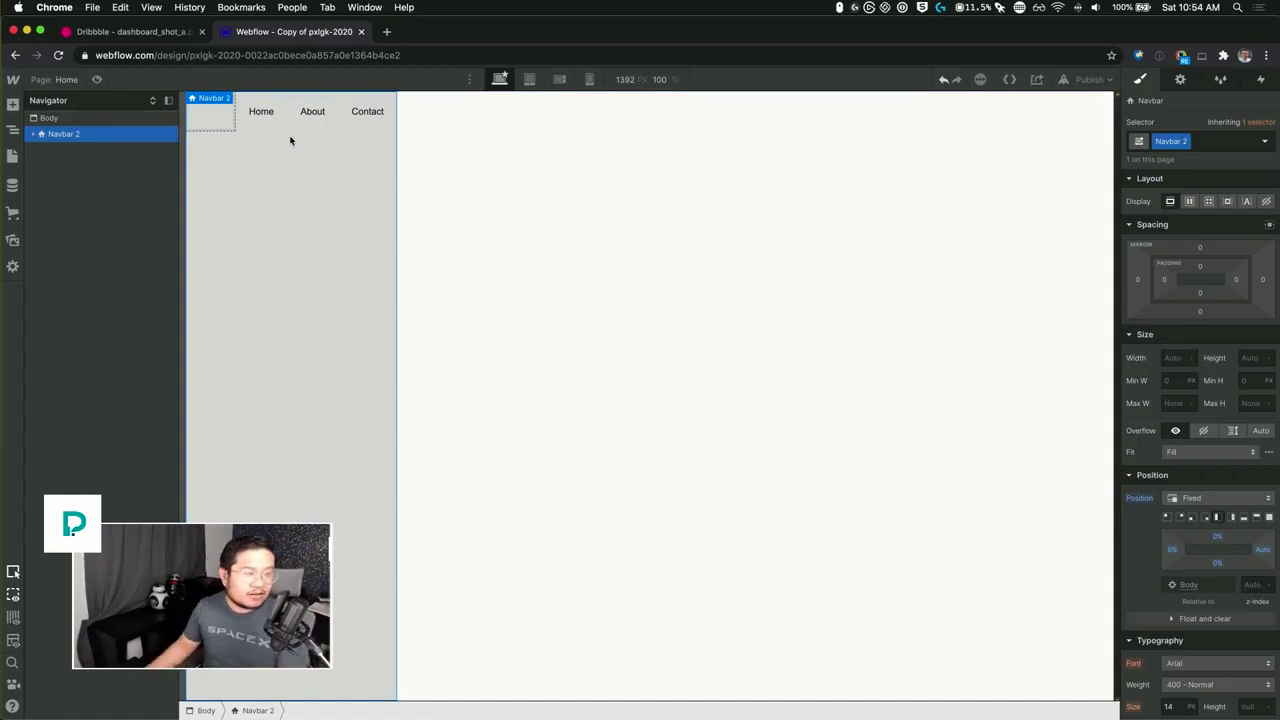
# - Add a Div Block next to Navbar 2 via Quick Find ('div')
pyautogui.click(203, 112)
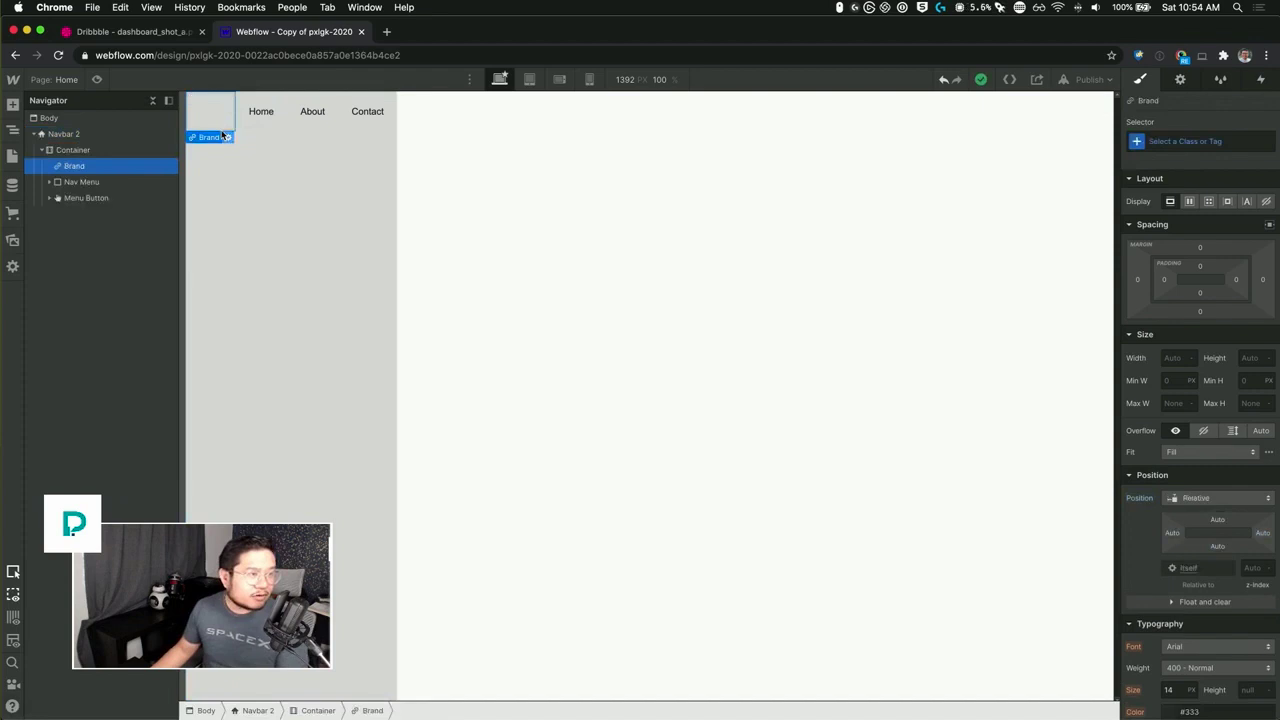
pyautogui.click(93, 149)
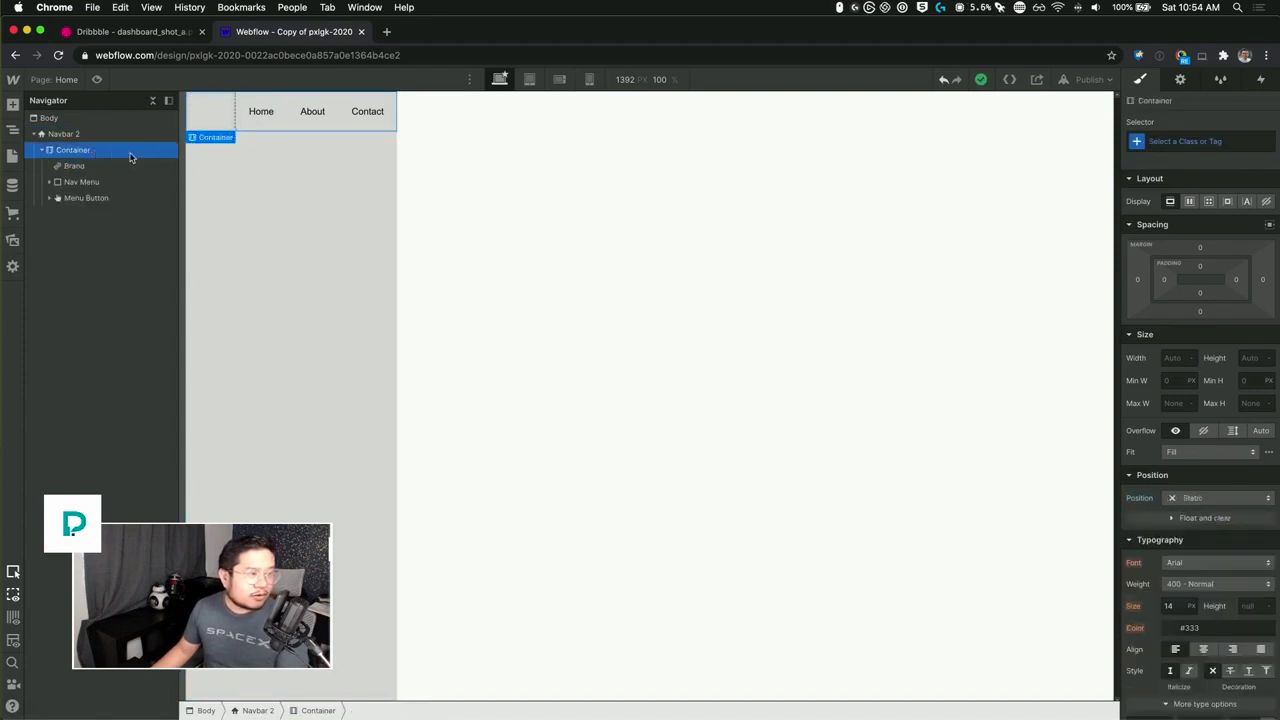
pyautogui.click(78, 166)
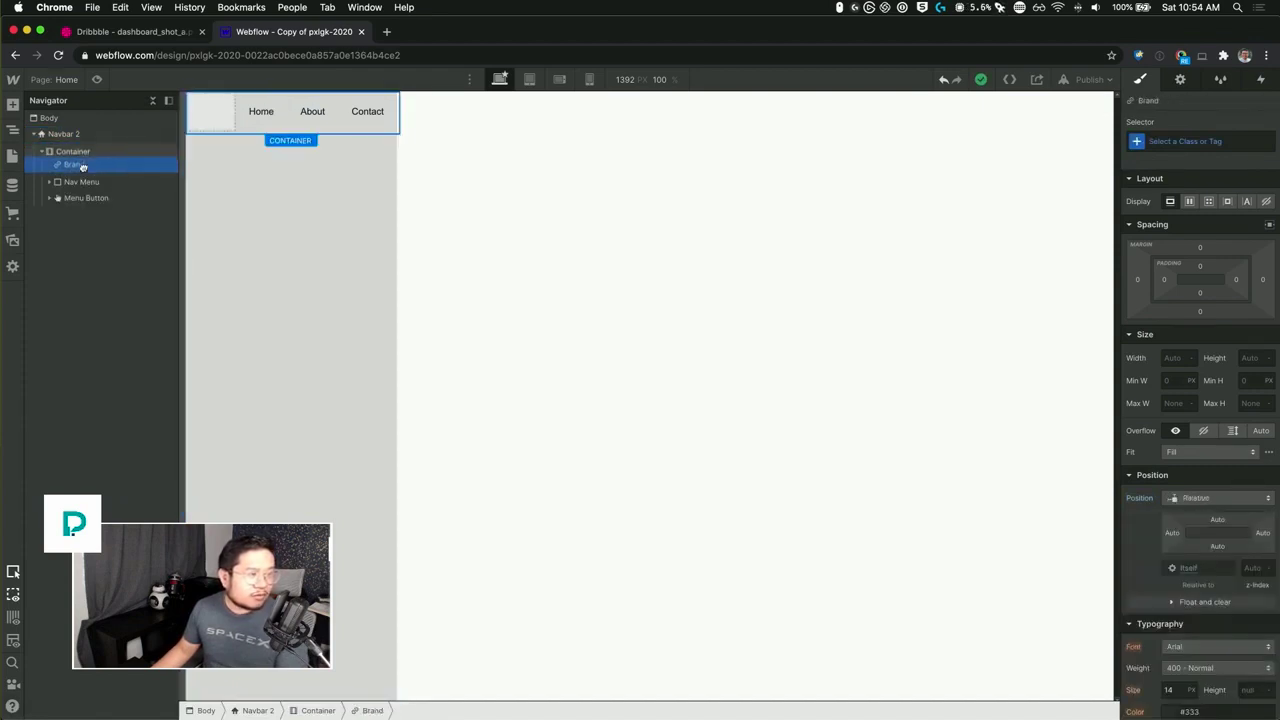
pyautogui.click(75, 134)
pyautogui.press('super+e')
pyautogui.write('div')
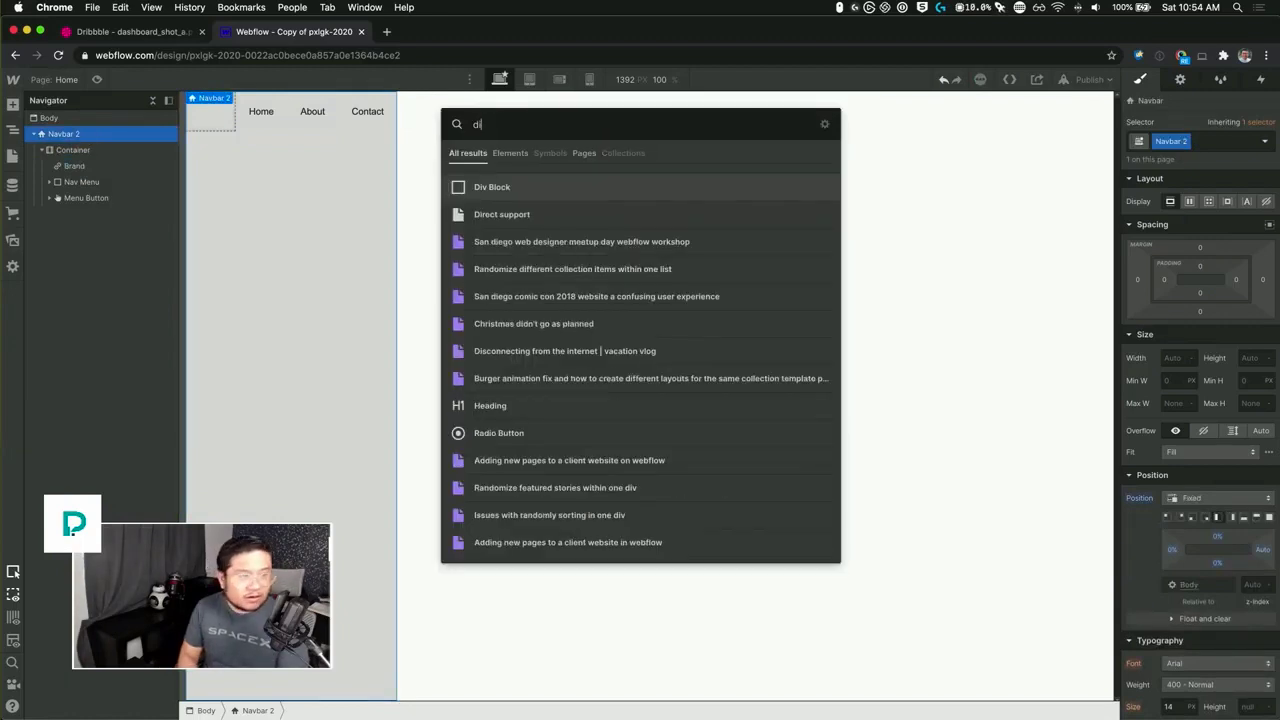
pyautogui.press('Return')
# - Move the Div Block into Navbar 2, move Brand and Nav Menu into it, and delete the Container
pyautogui.moveTo(73, 220); pyautogui.dragTo(91, 138)
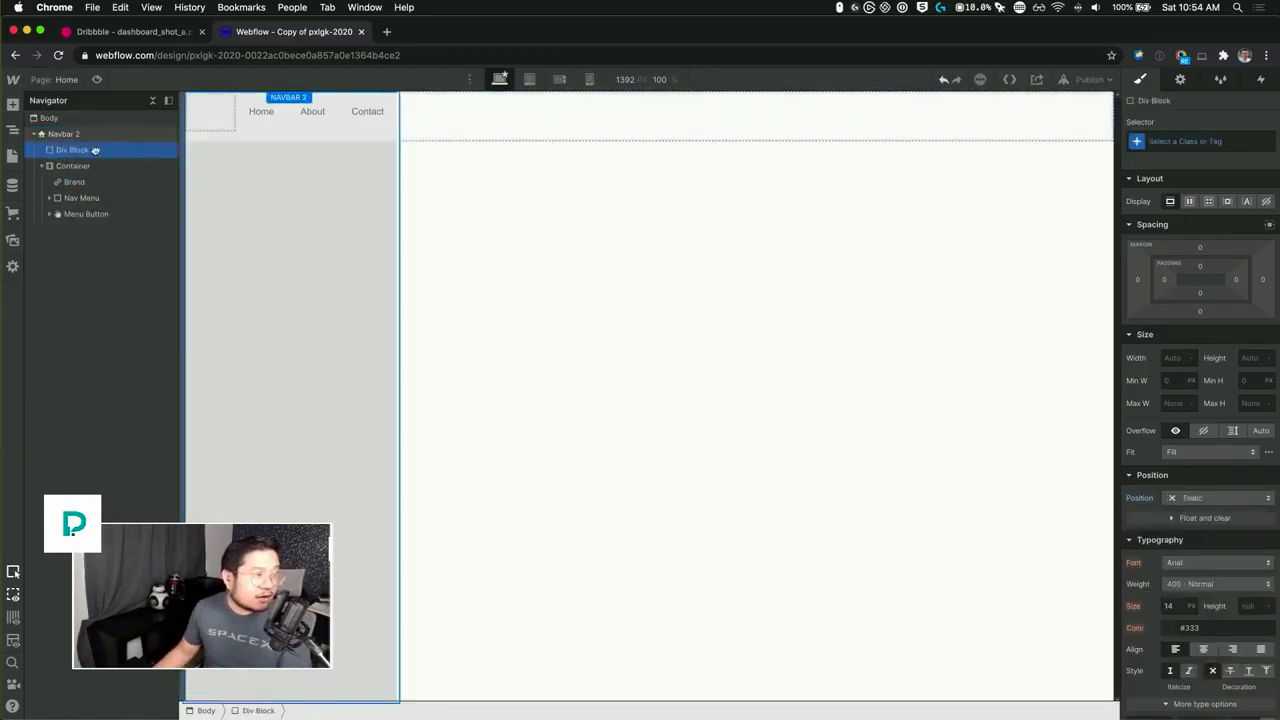
pyautogui.moveTo(76, 186); pyautogui.dragTo(83, 151)
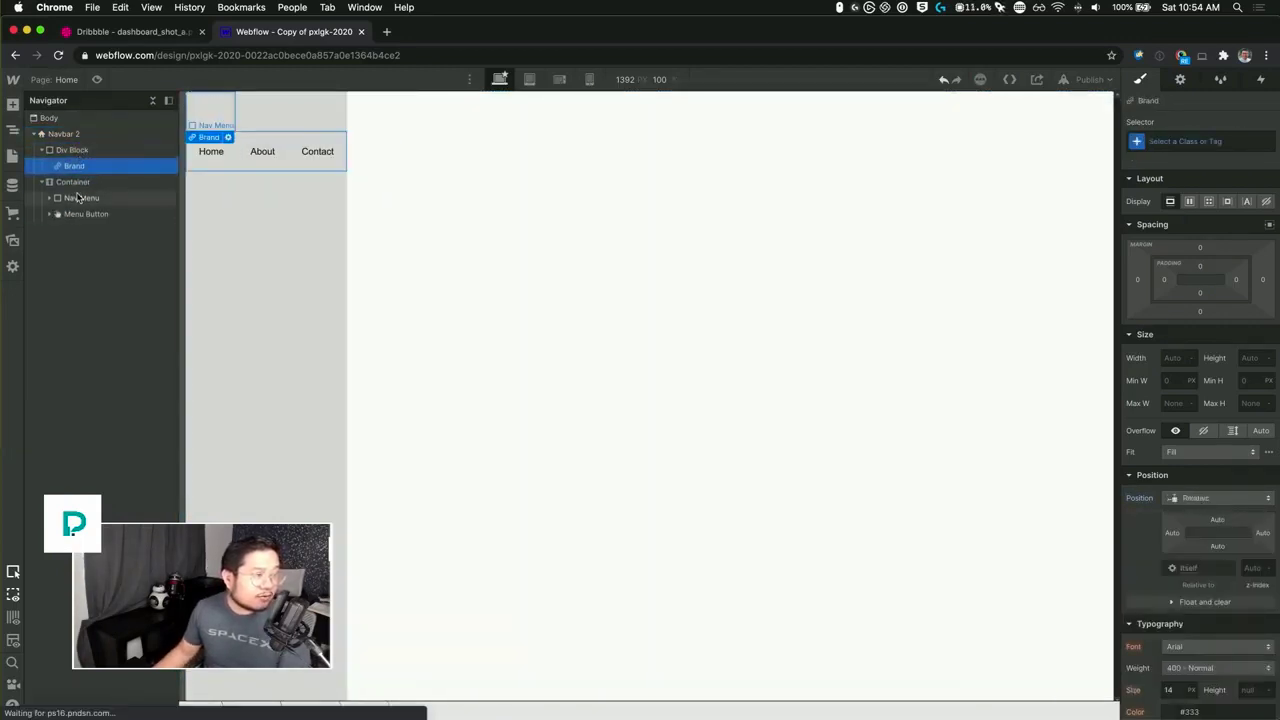
pyautogui.moveTo(80, 197)
pyautogui.mouseDown()
pyautogui.moveTo(124, 182)
pyautogui.moveTo(88, 196)
pyautogui.mouseUp()
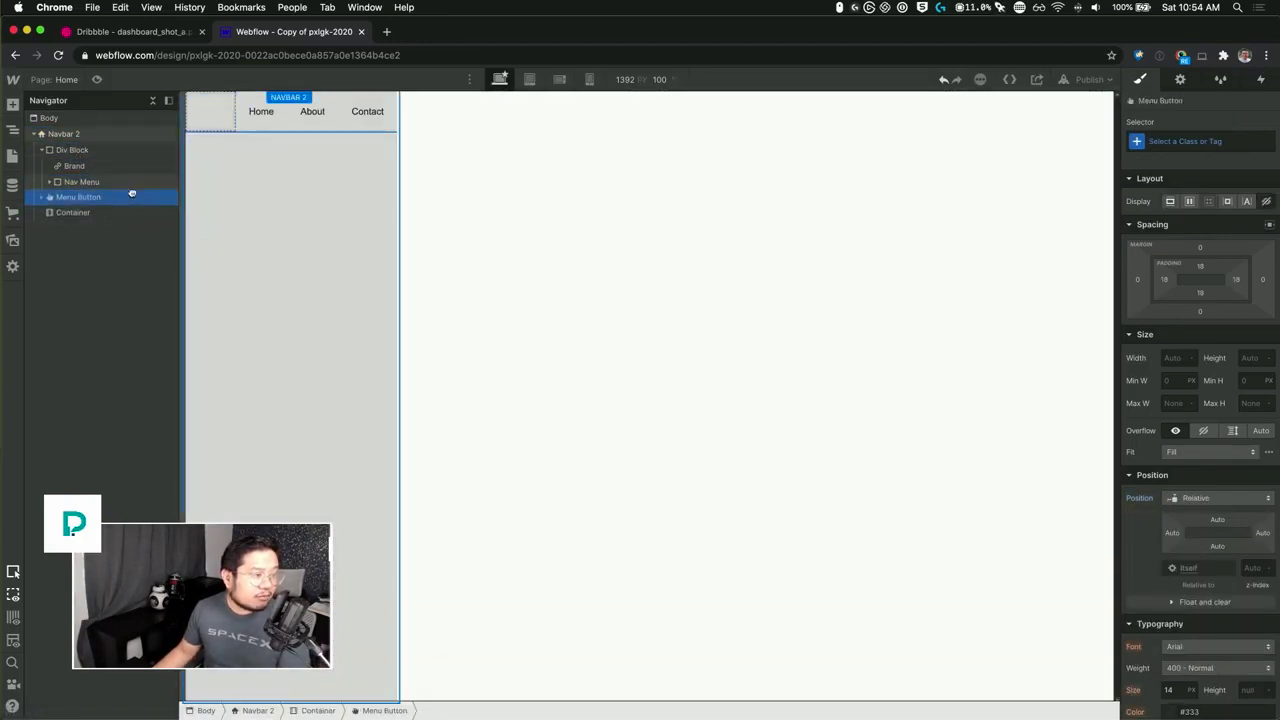
pyautogui.click(94, 216)
pyautogui.press('Delete')
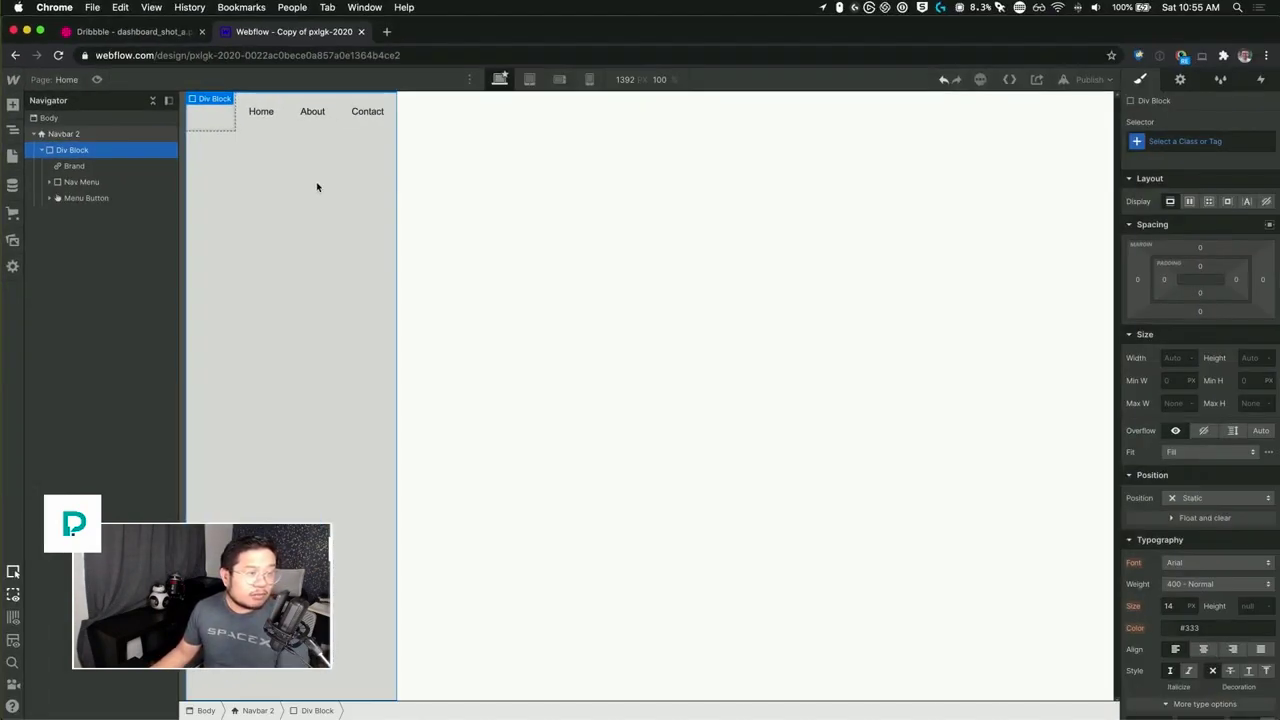
# - Give the Div Block the class 'nav flex' and make it a vertical flex column
pyautogui.click(1199, 142)
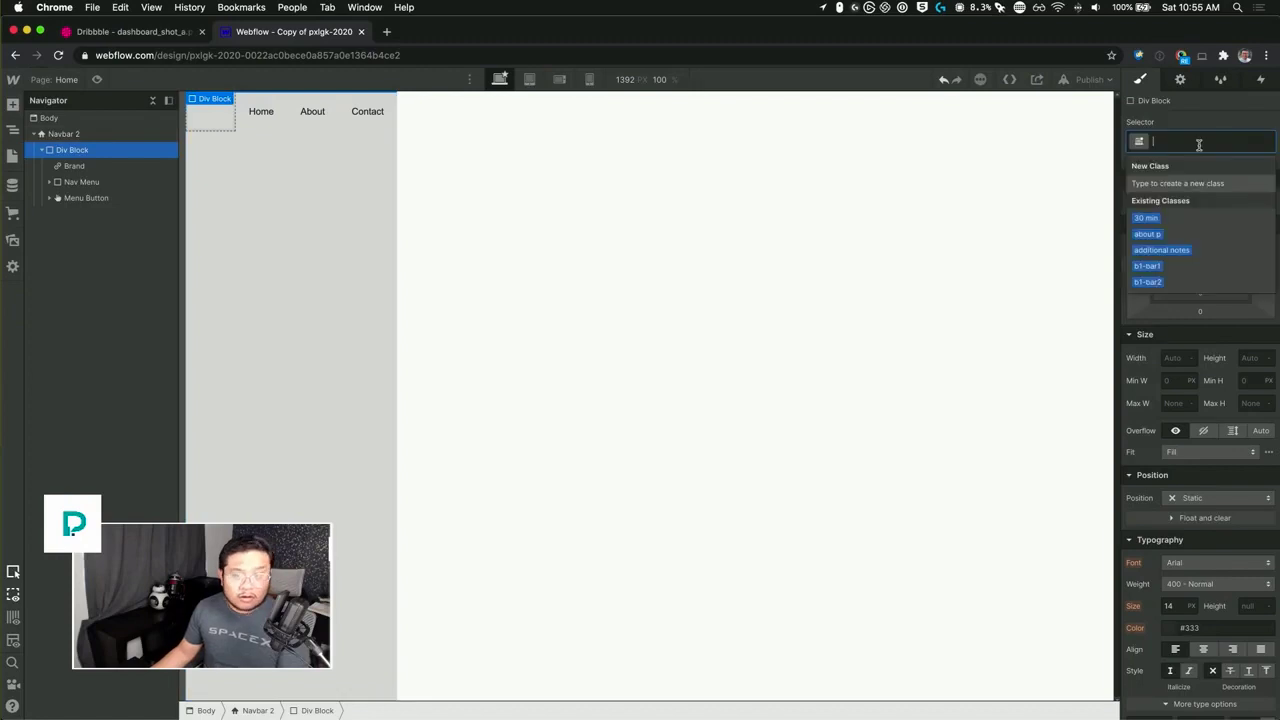
pyautogui.write('nav flex')
pyautogui.press('Return')
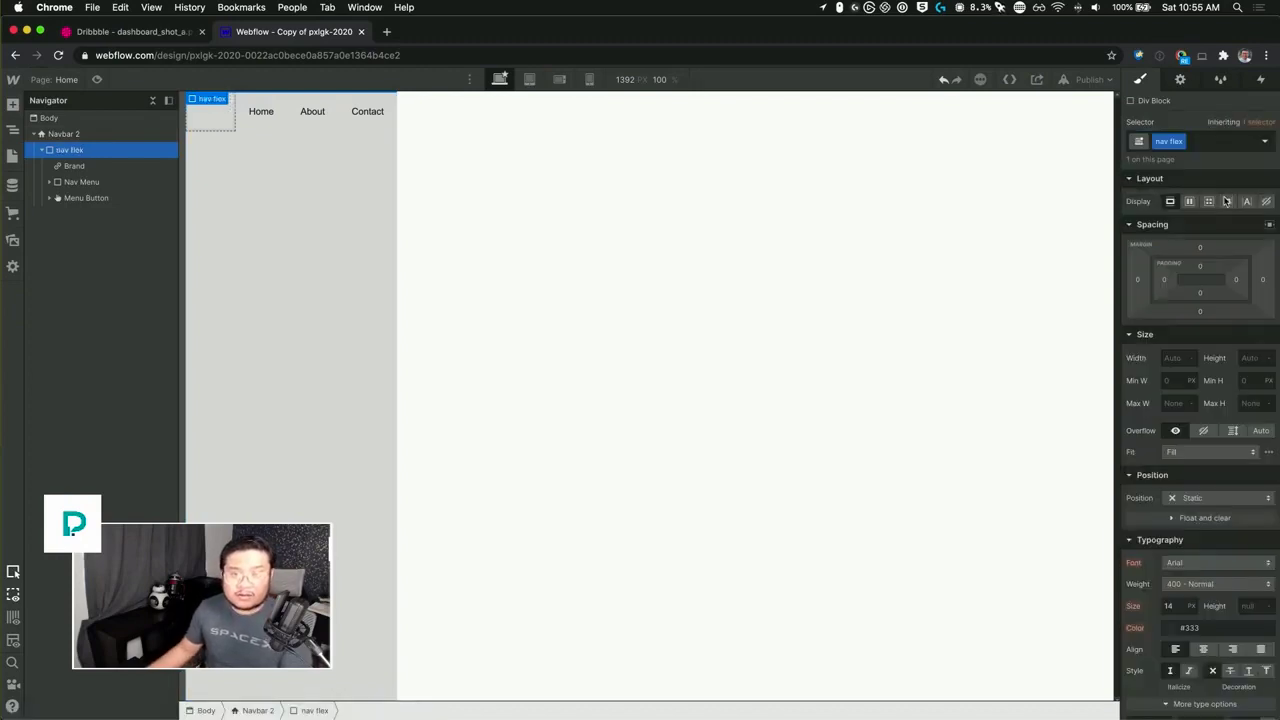
pyautogui.click(1191, 202)
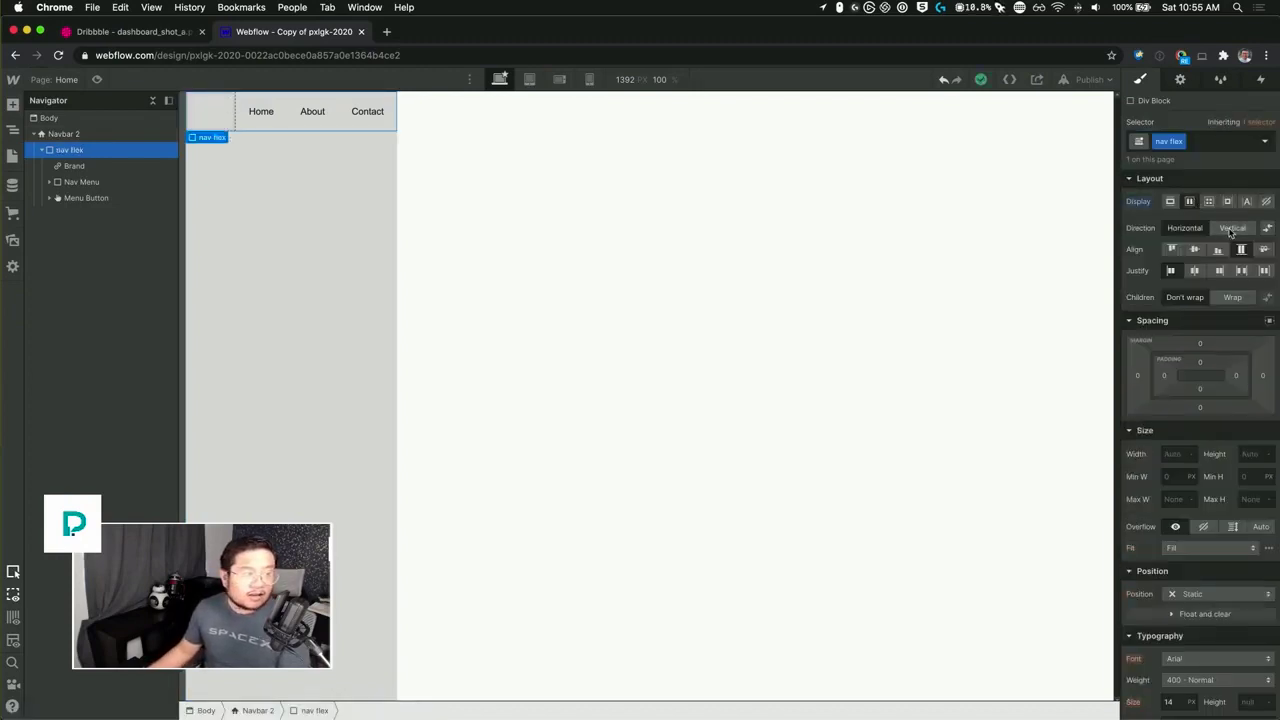
pyautogui.click(1232, 229)
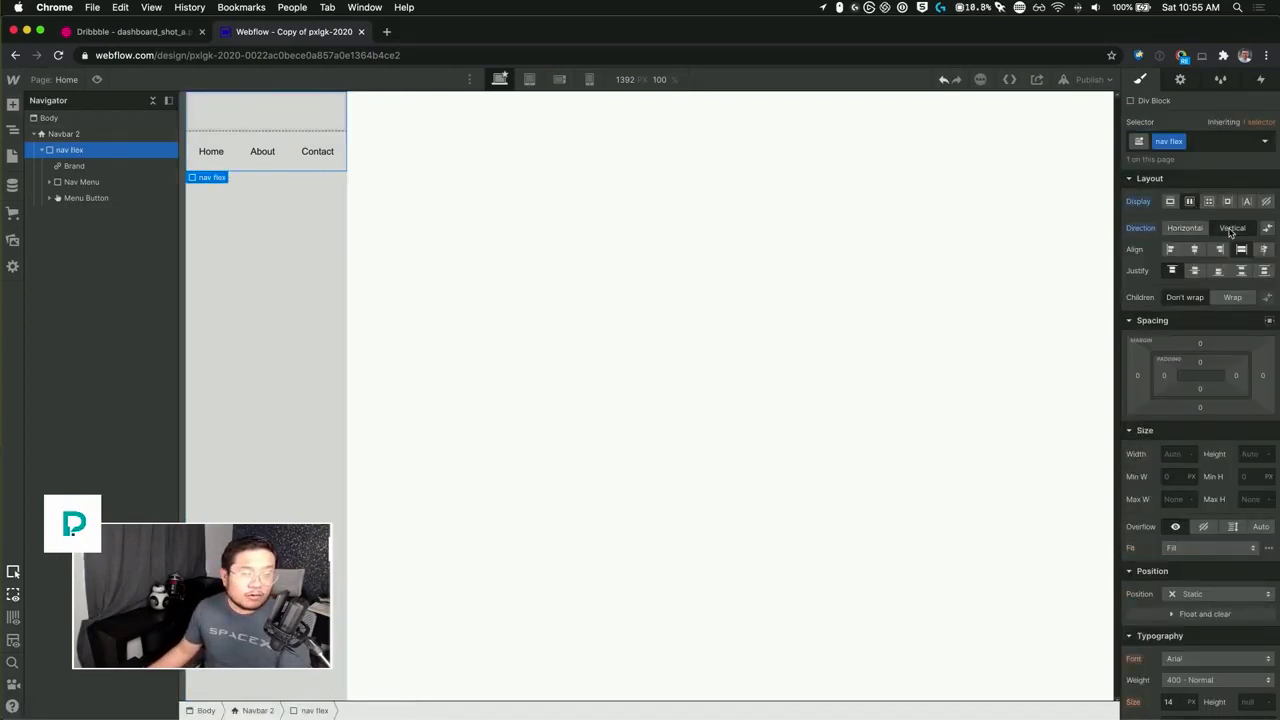
# - Give the Nav Menu the class 'Nav Menu' and stack its Home, About, Contact links vertically
pyautogui.click(112, 184)
pyautogui.click(1185, 142)
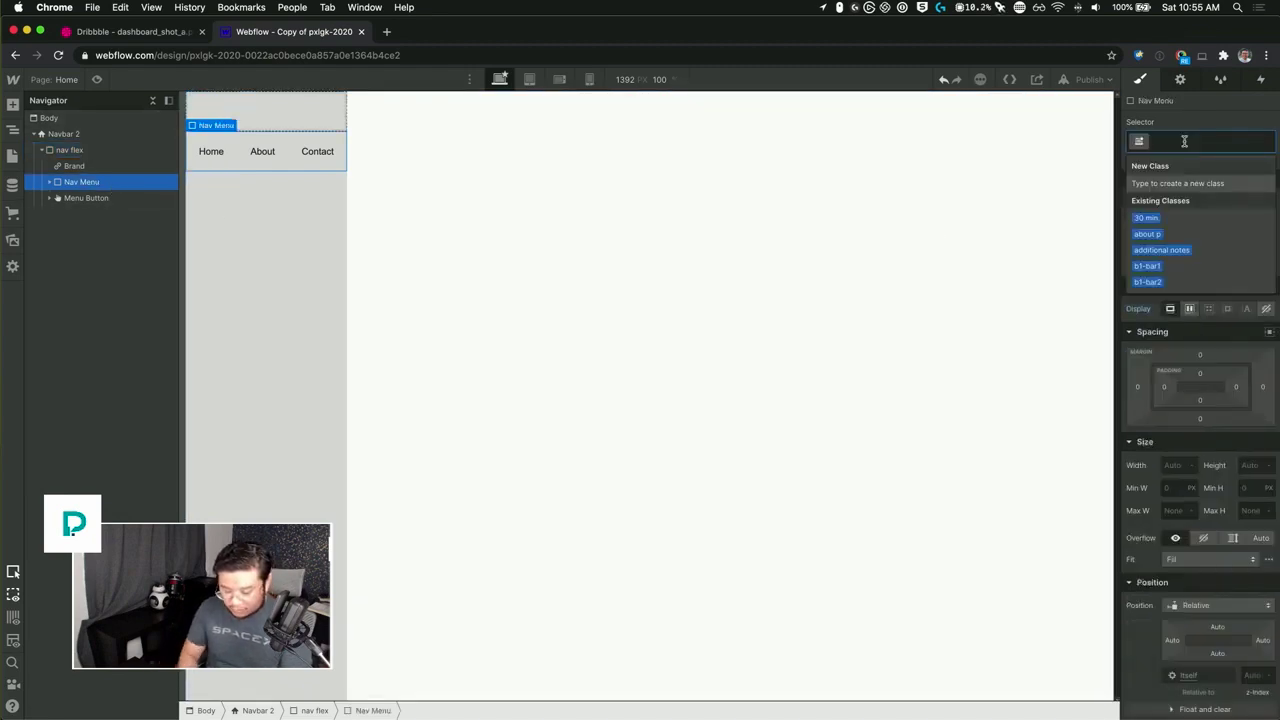
pyautogui.write('Nav Menu')
pyautogui.press('Return')
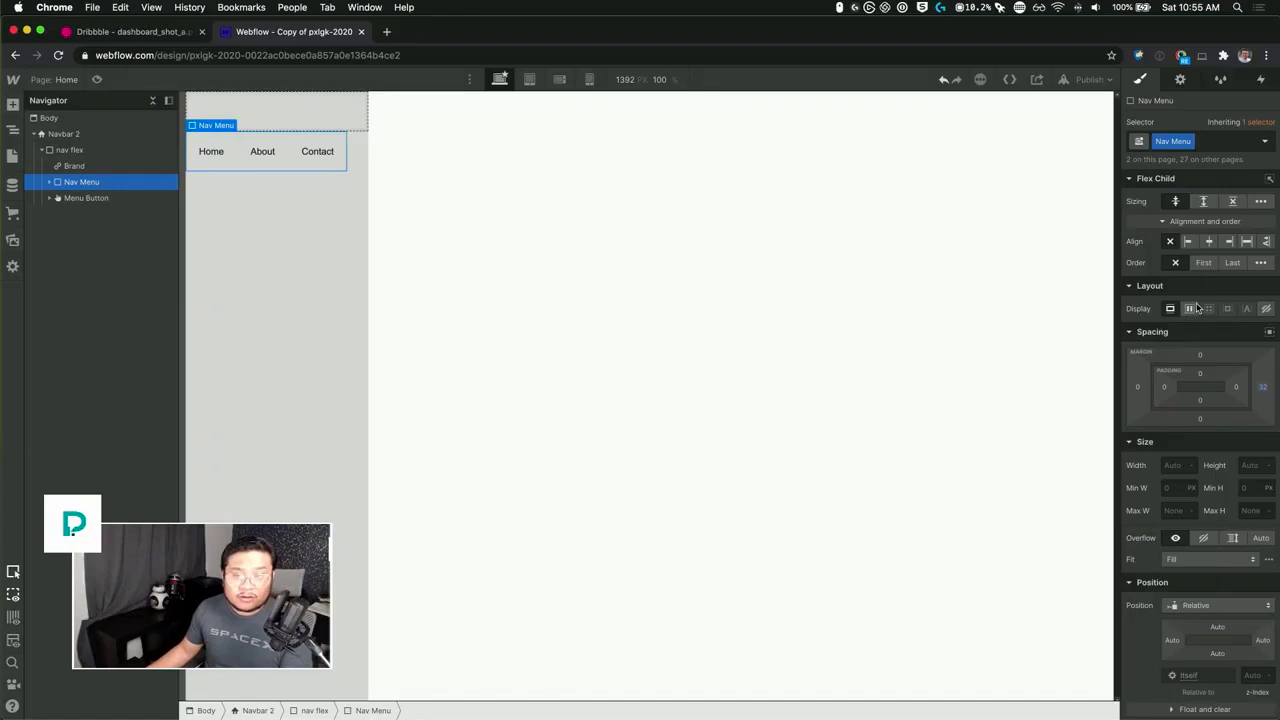
pyautogui.click(1190, 308)
pyautogui.click(1231, 335)
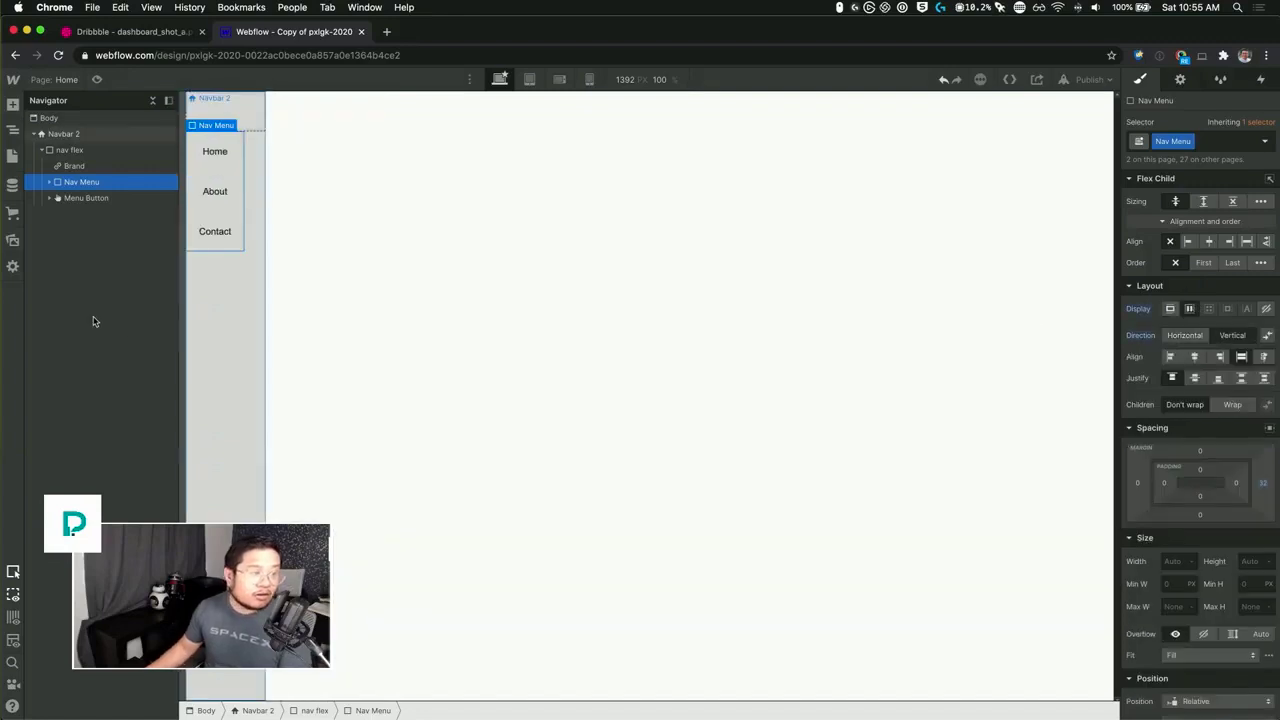
pyautogui.click(250, 112)
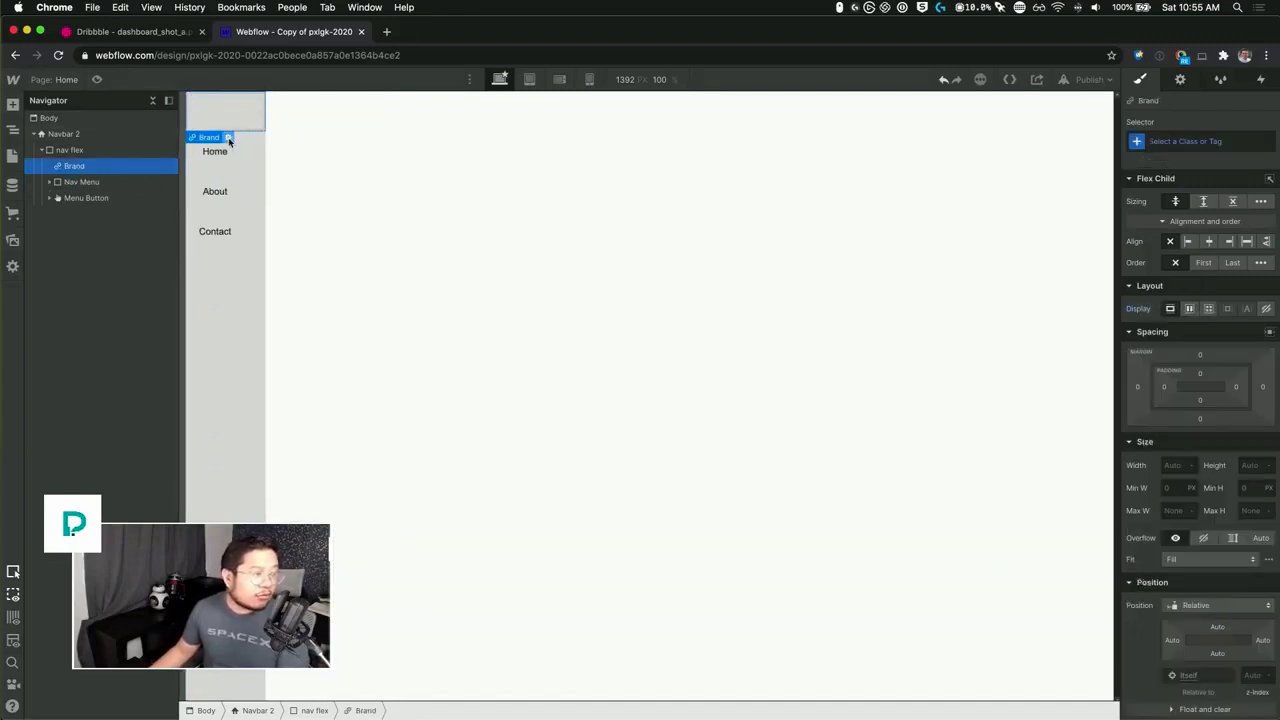
# - Place p_logo.png from the assets inside the Brand link and set its width to 78
pyautogui.click(13, 240)
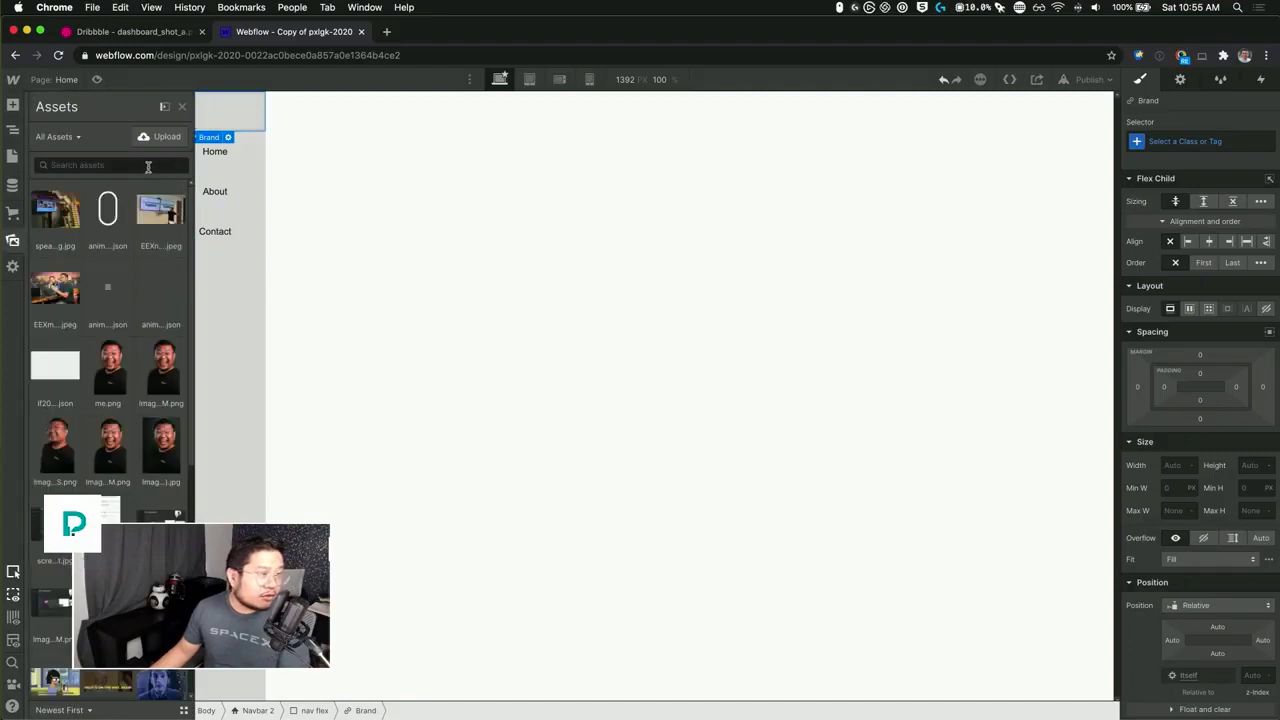
pyautogui.click(148, 167)
pyautogui.write('logo')
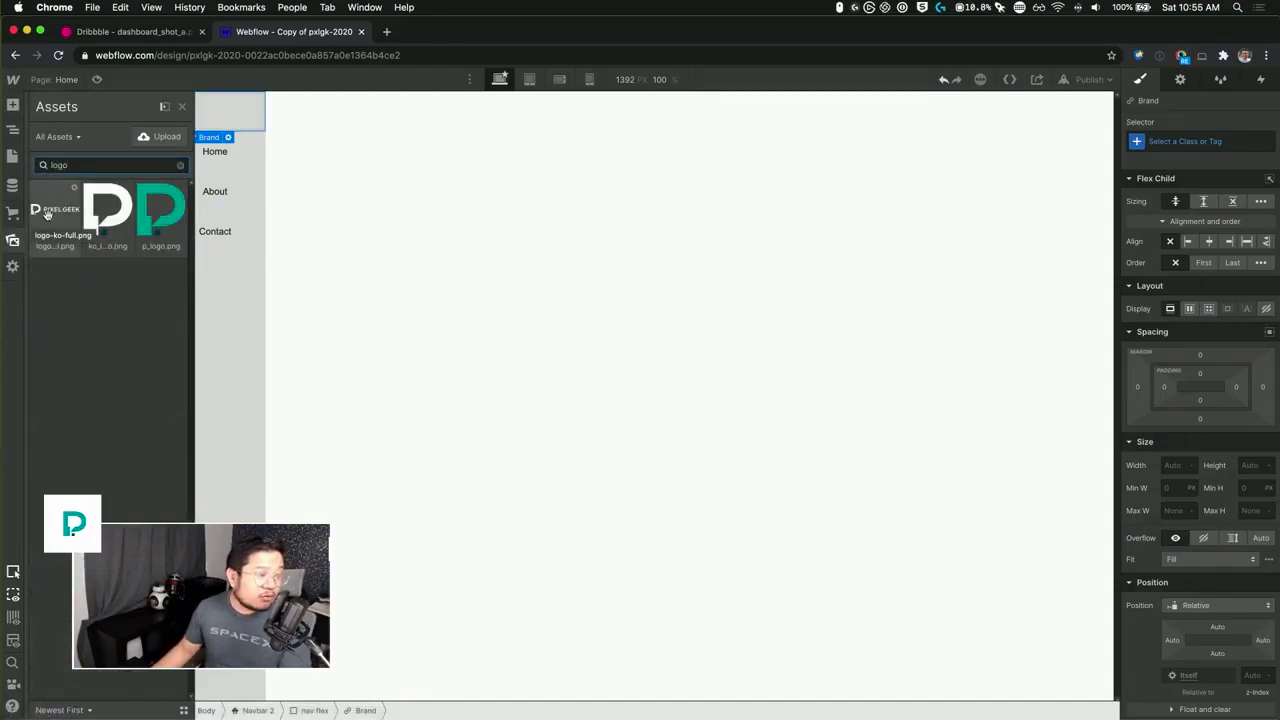
pyautogui.moveTo(165, 226); pyautogui.dragTo(210, 130)
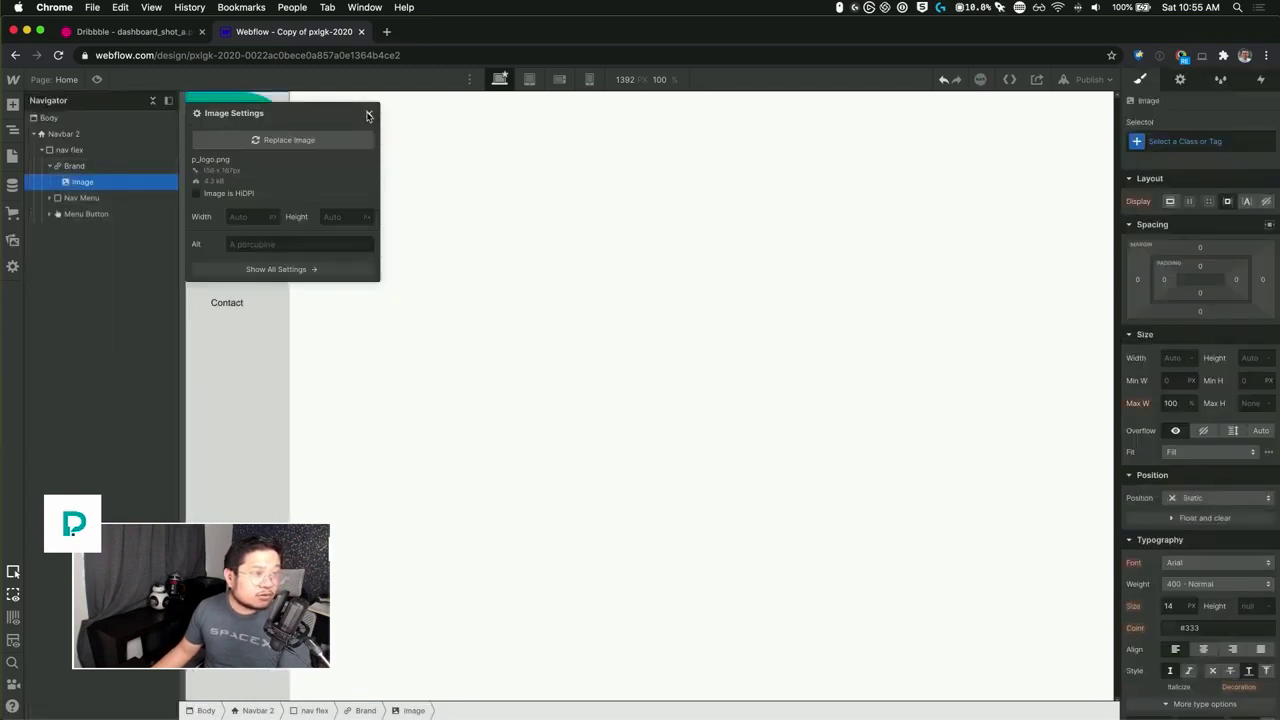
pyautogui.click(368, 116)
pyautogui.click(229, 207)
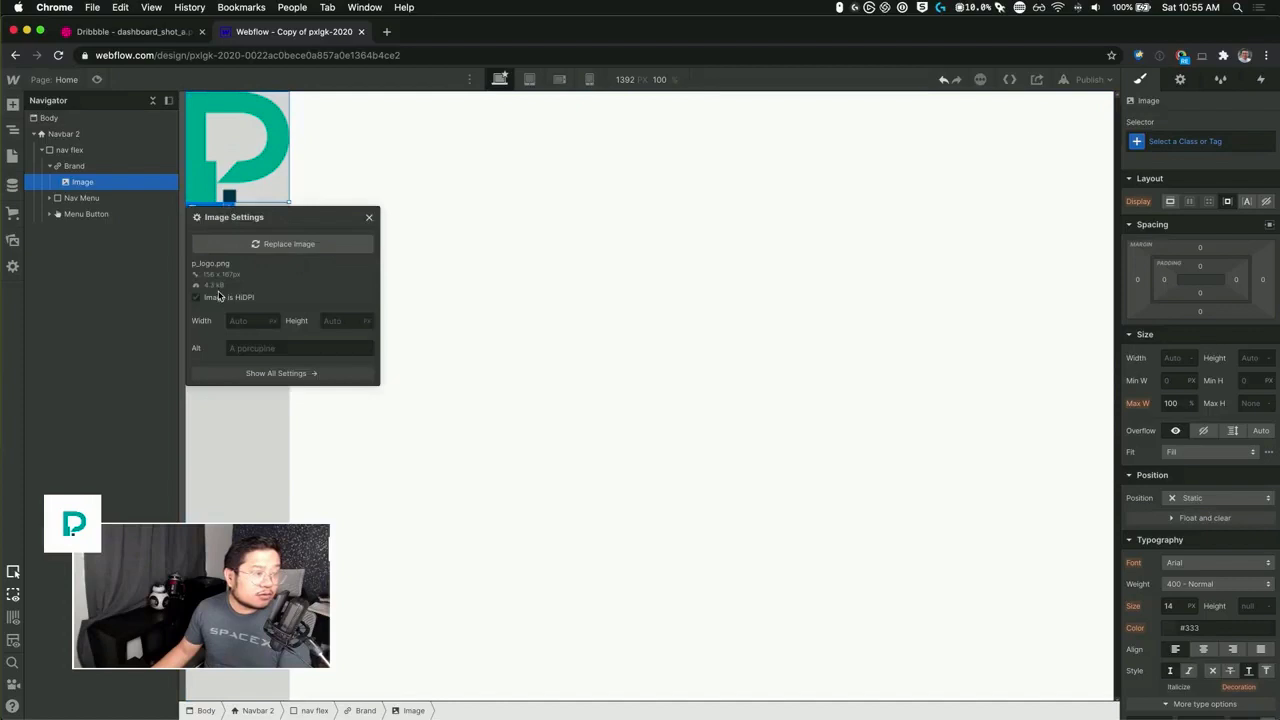
pyautogui.click(240, 318)
pyautogui.write('78')
pyautogui.click(369, 163)
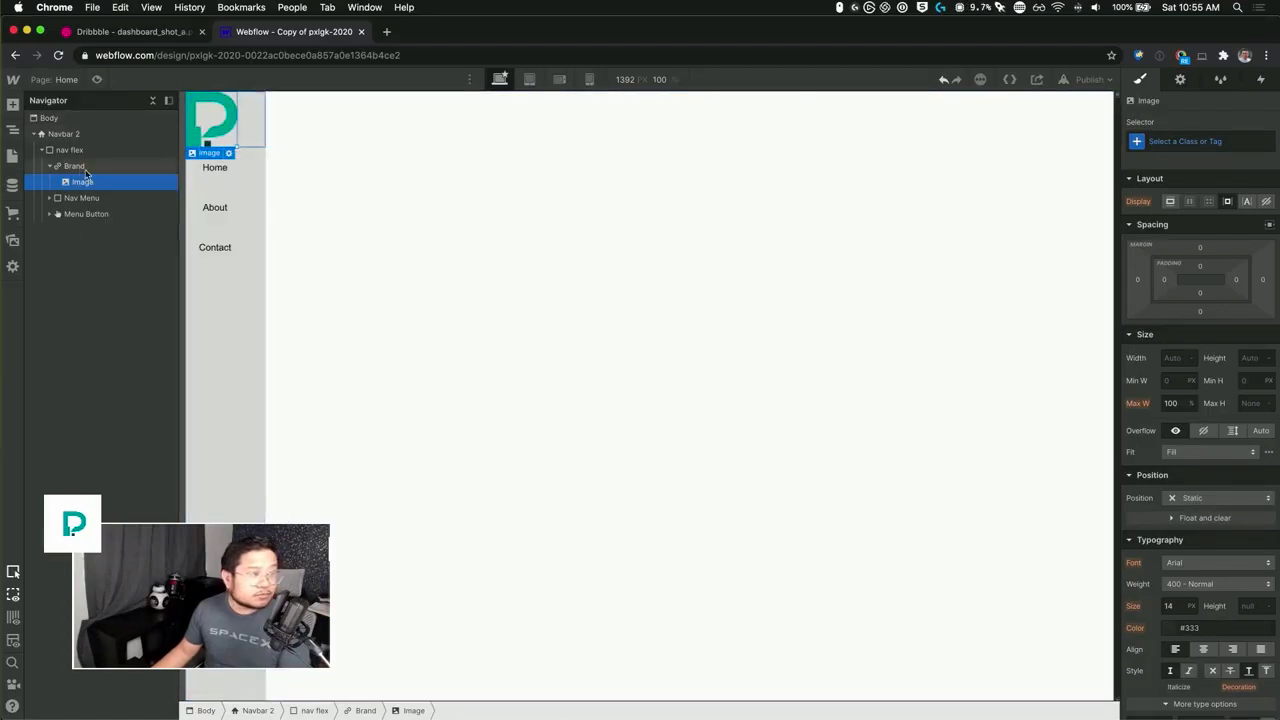
# - Apply the existing 'logo' class to the Brand link
pyautogui.click(74, 166)
pyautogui.click(1211, 142)
pyautogui.write('logo')
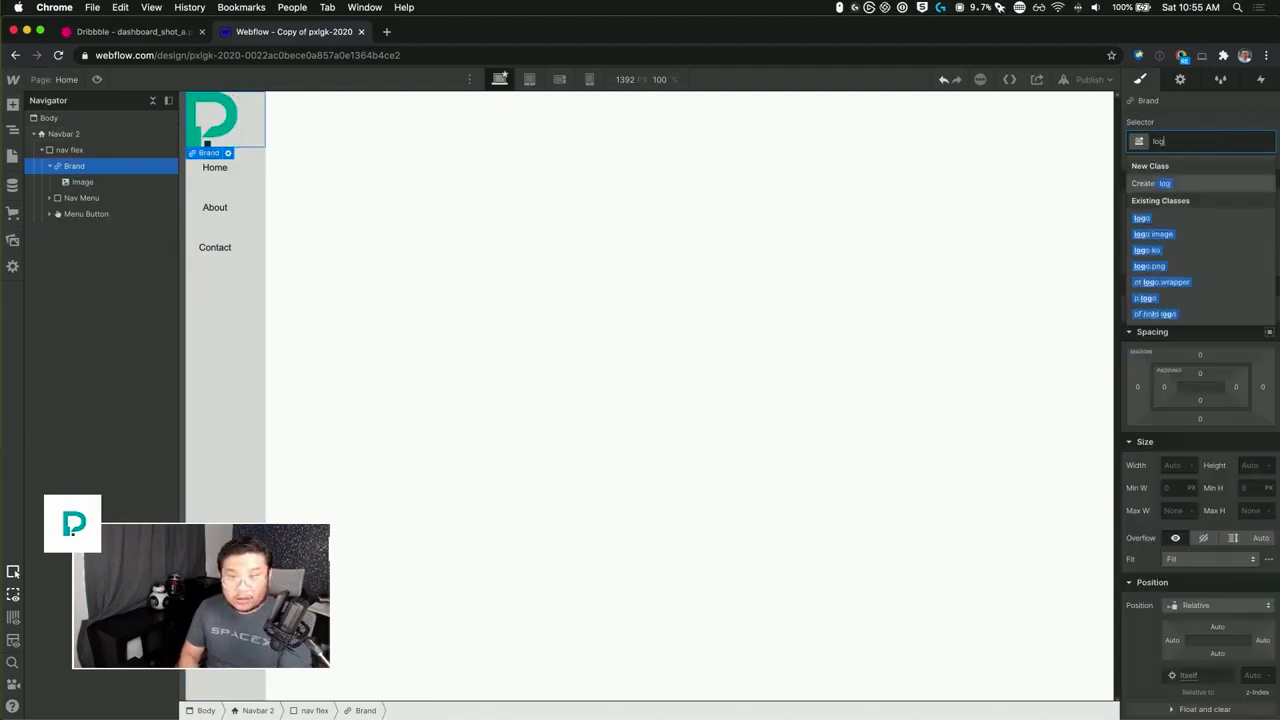
pyautogui.press('Return')
# - Adjust the logo's padding and alignment, then undo the centring and top-padding changes
pyautogui.moveTo(1166, 392); pyautogui.dragTo(1183, 386)
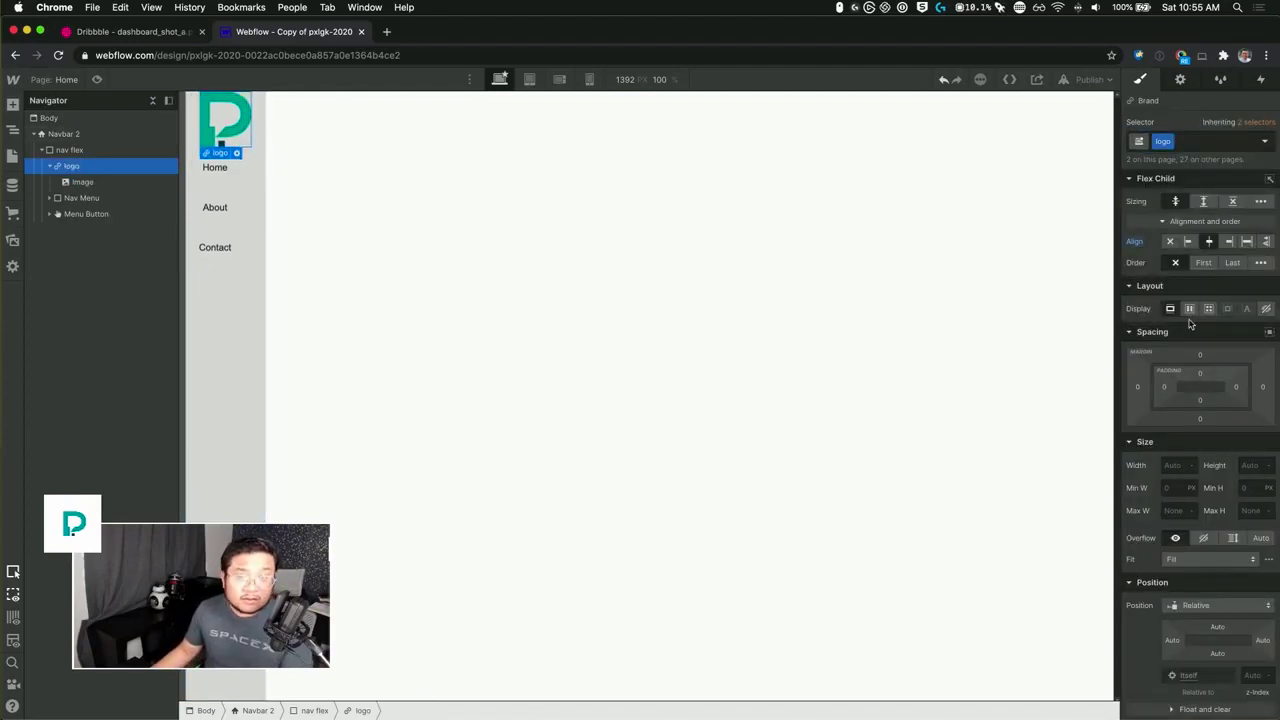
pyautogui.keyDown('alt'); pyautogui.click(1140, 246); pyautogui.keyUp('alt')
pyautogui.press('super+z')
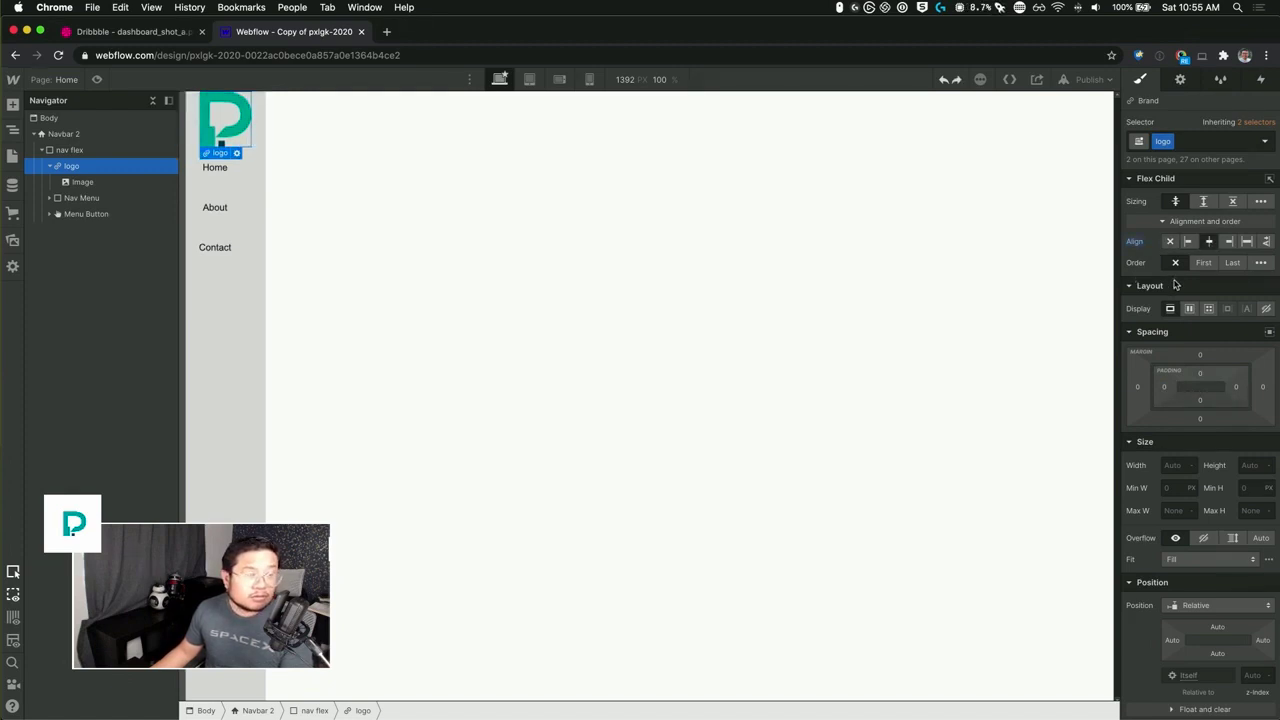
pyautogui.press('super+z')
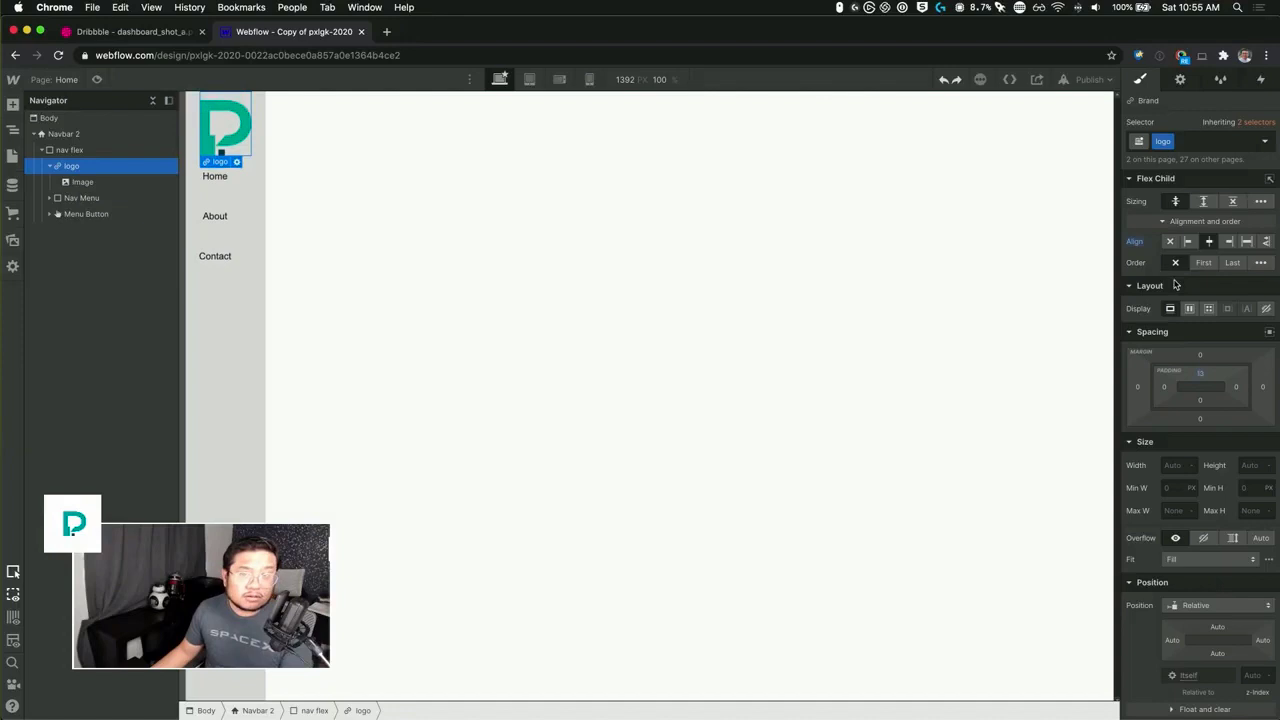
pyautogui.press('super+z')
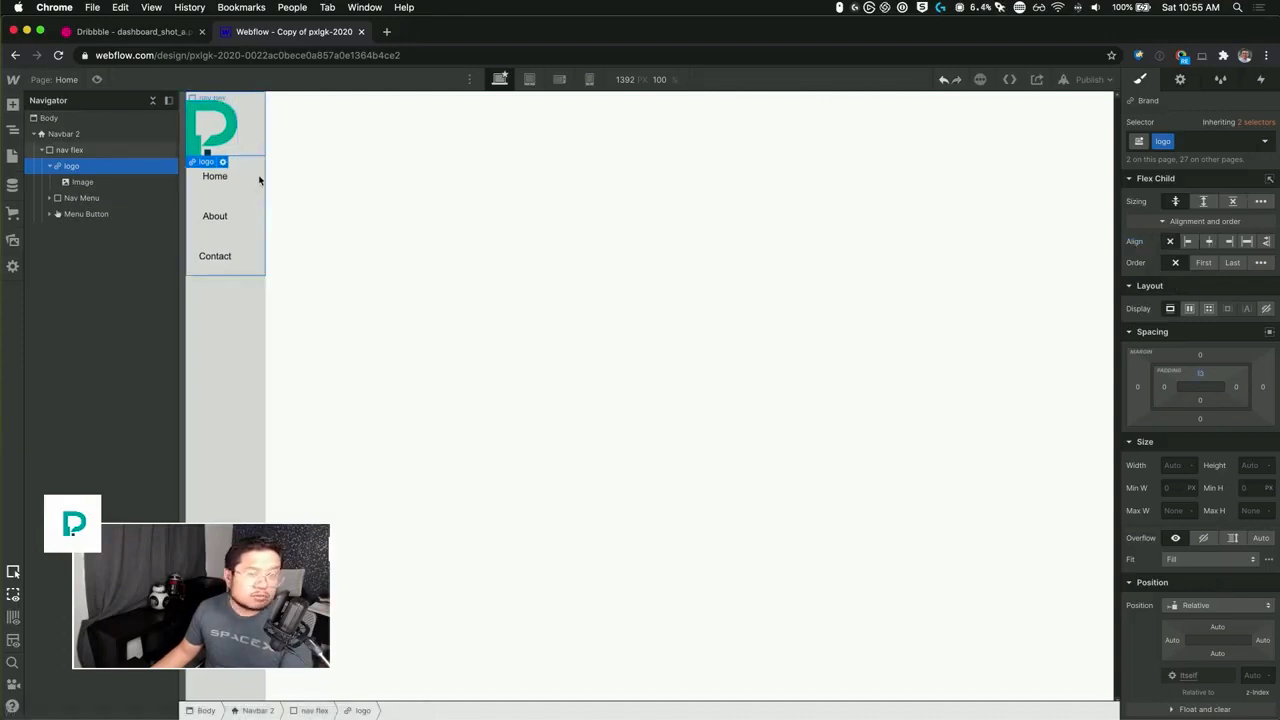
pyautogui.press('super+z')
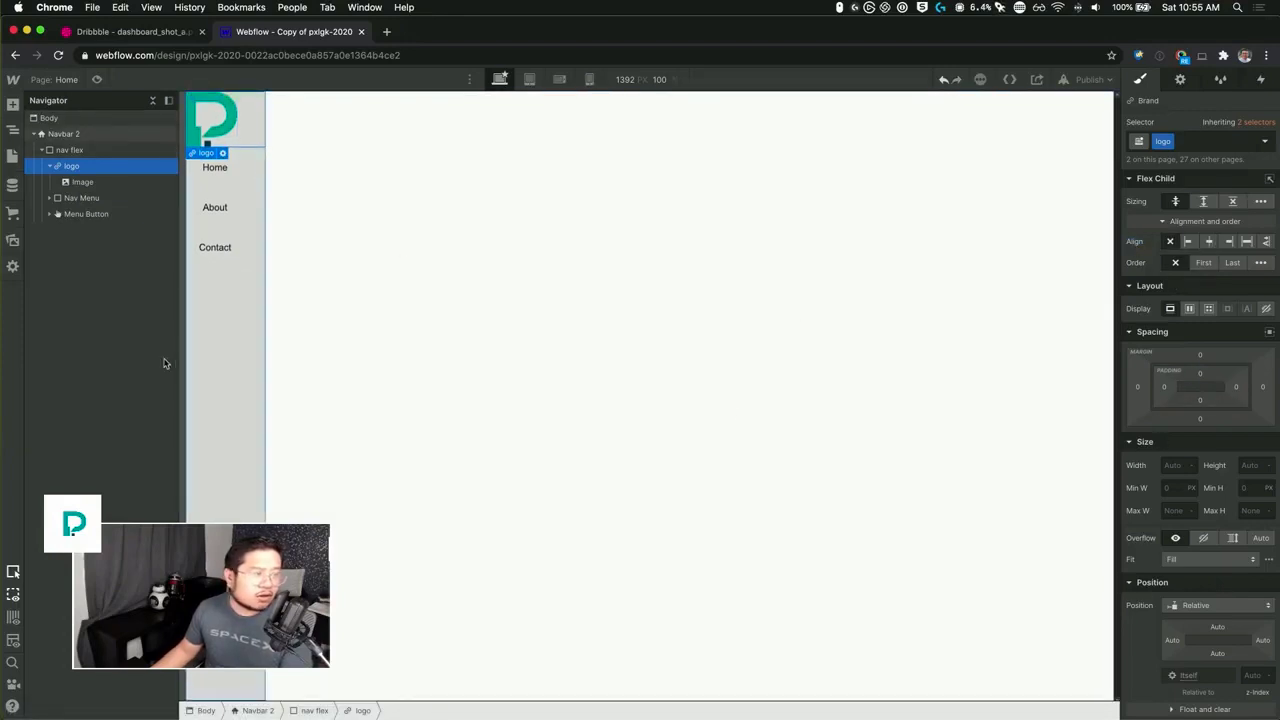
# - Give nav flex 32px left and right padding and centre its logo and links horizontally
pyautogui.click(93, 152)
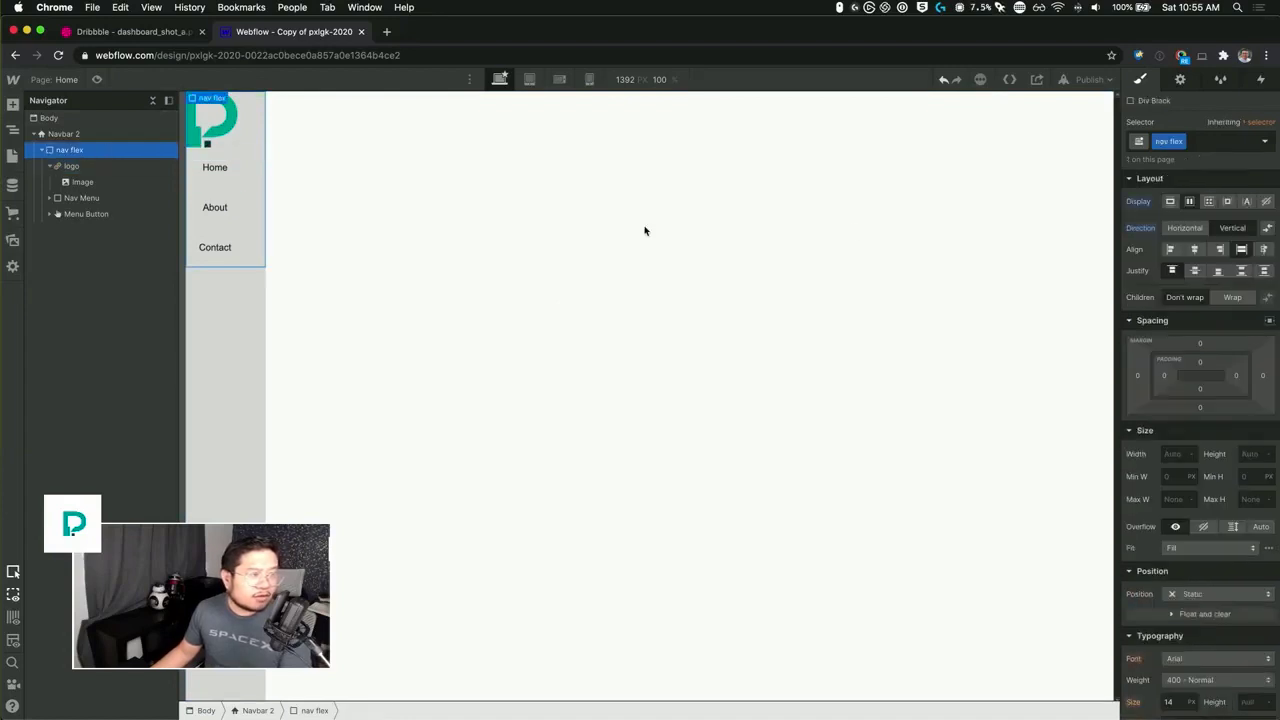
pyautogui.moveTo(1170, 381); pyautogui.dragTo(1189, 375)
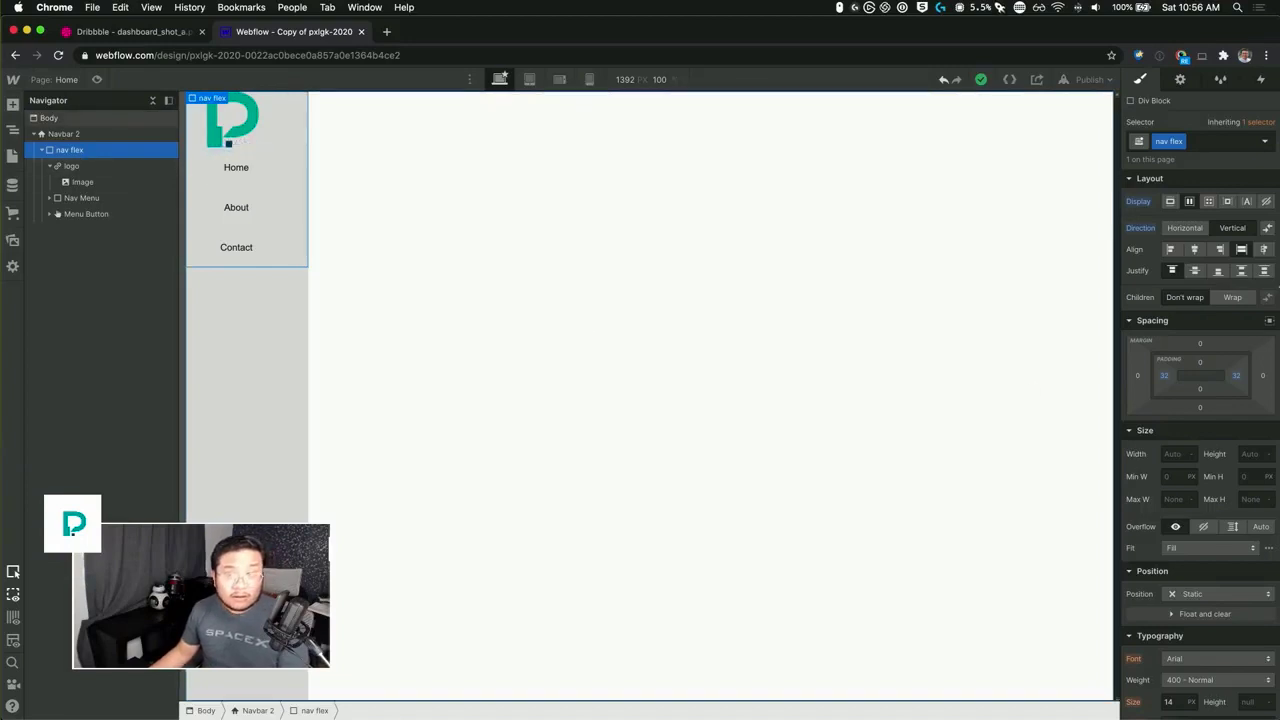
pyautogui.click(1193, 250)
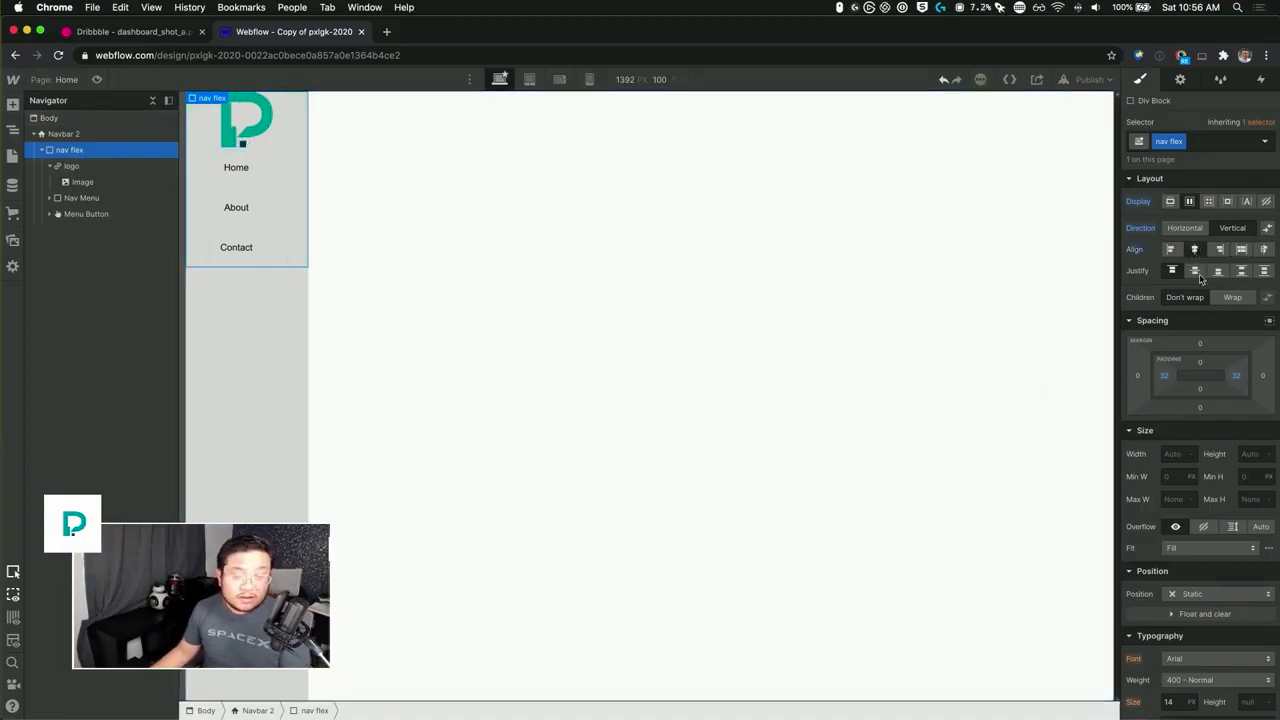
pyautogui.scroll(-4, 1230, 605)
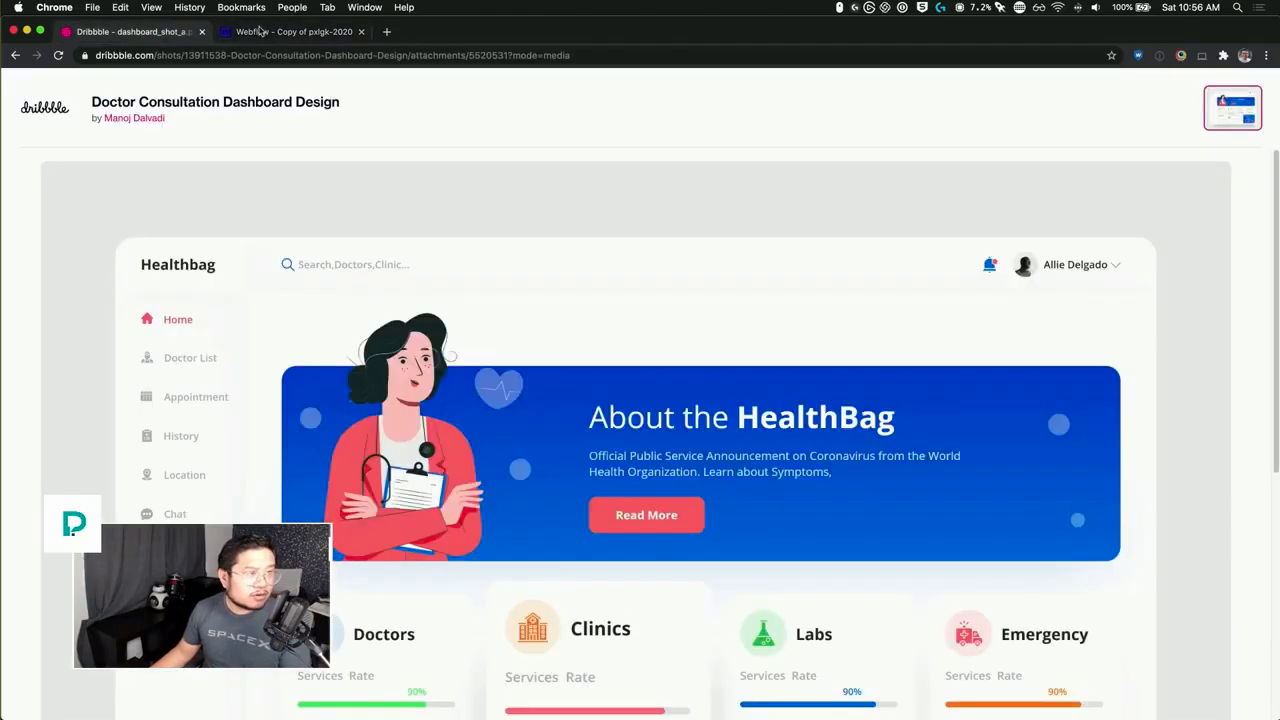
# - Check the Dribbble dashboard sidebar, then set nav flex alignment to Stretch in Webflow
pyautogui.hotkey('ctrl', 'shift', 'Tab')
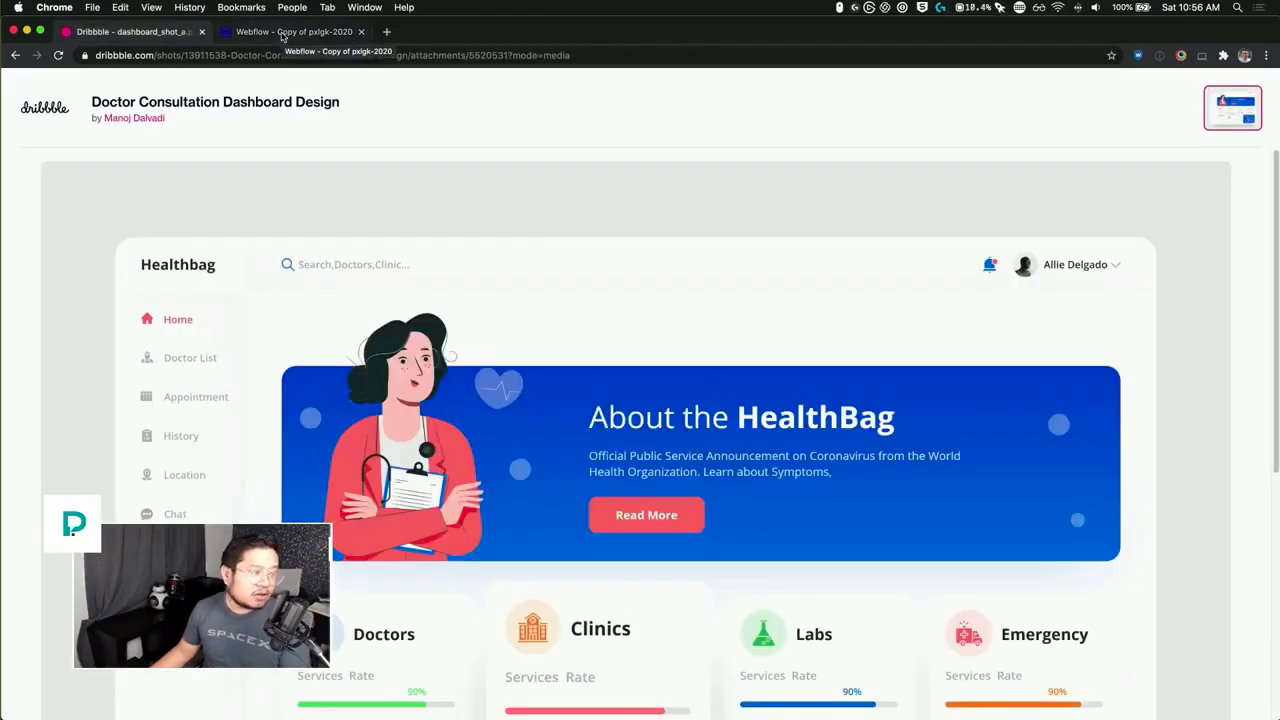
pyautogui.click(283, 37)
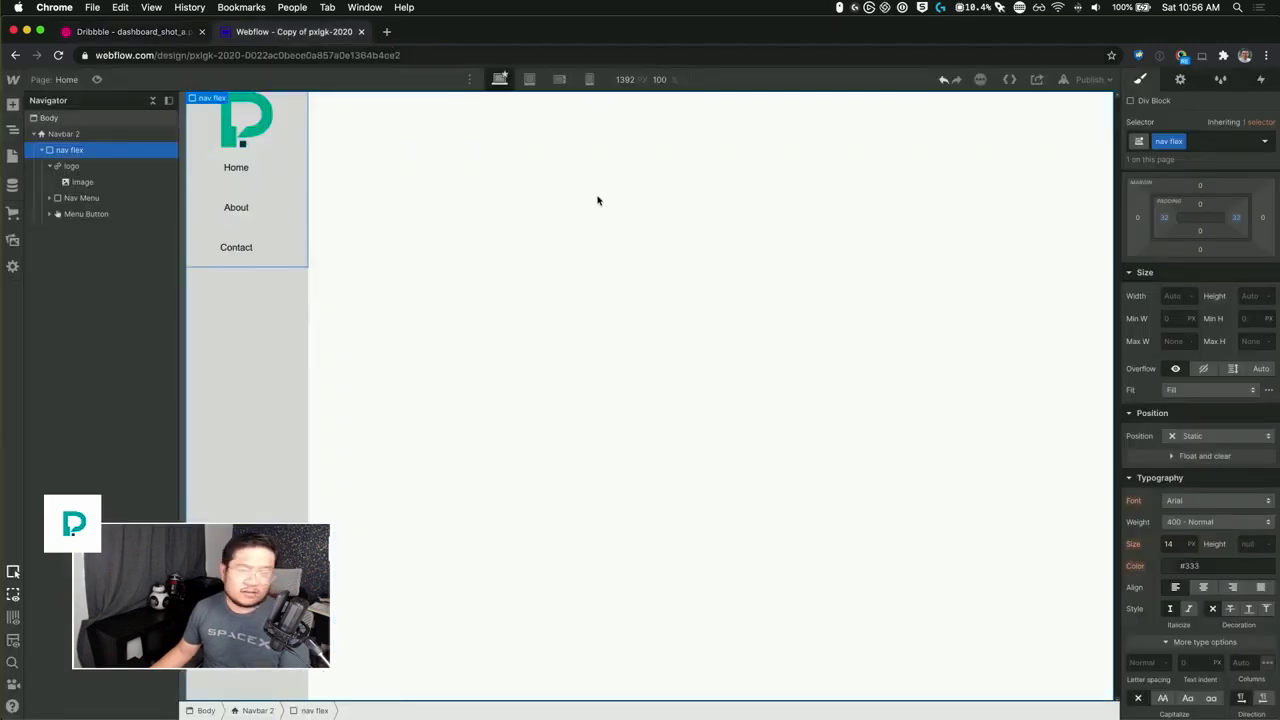
pyautogui.click(1189, 201)
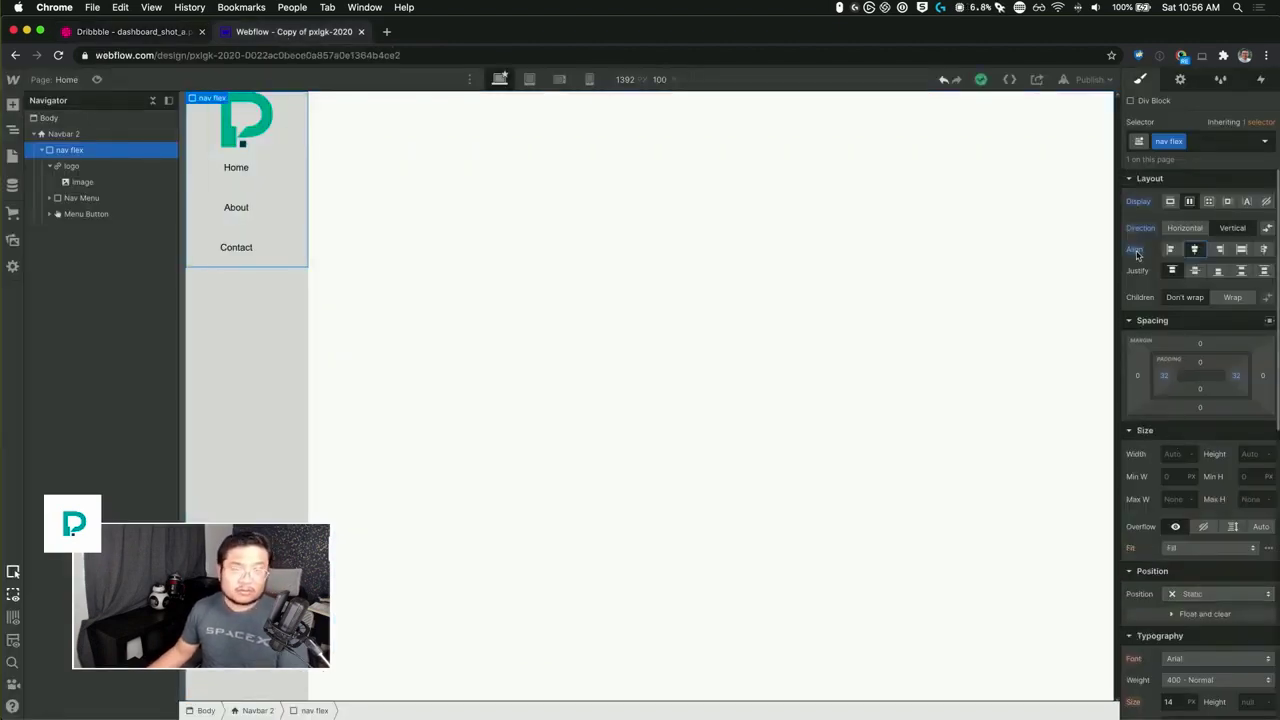
pyautogui.click(1241, 249)
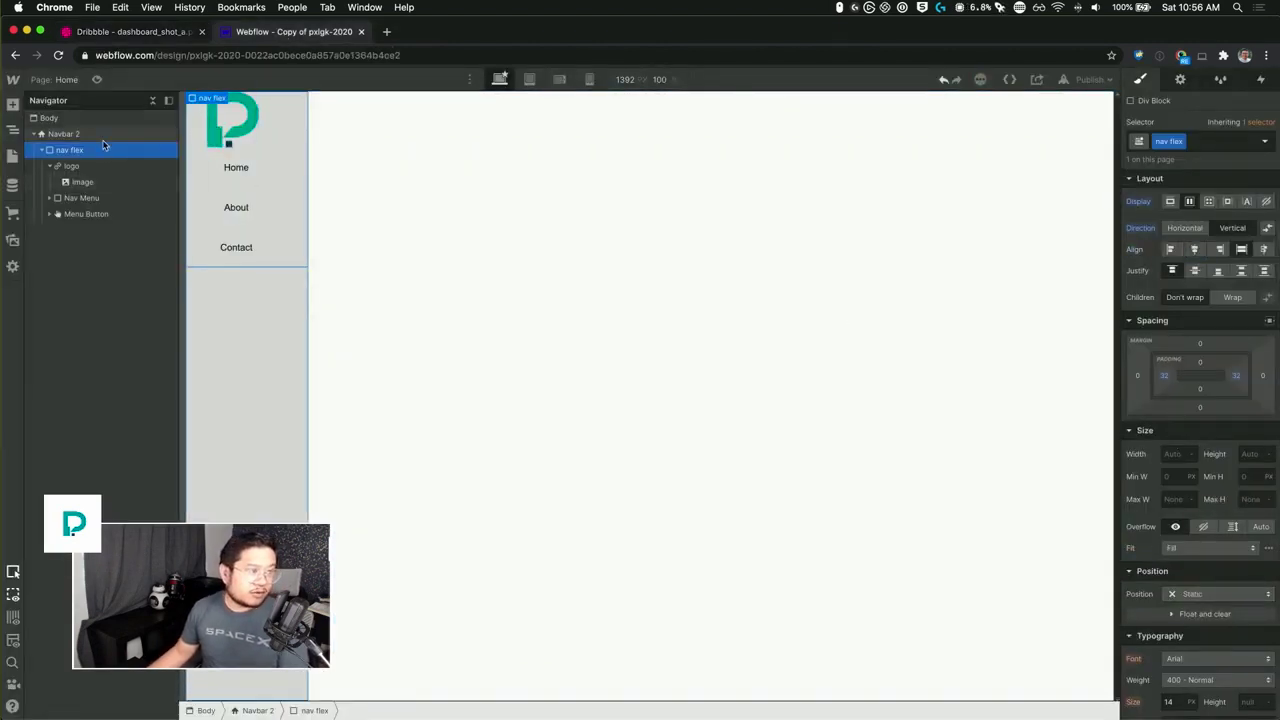
# - Centre the logo with auto side margins and give nav flex 42px top and bottom padding
pyautogui.click(72, 166)
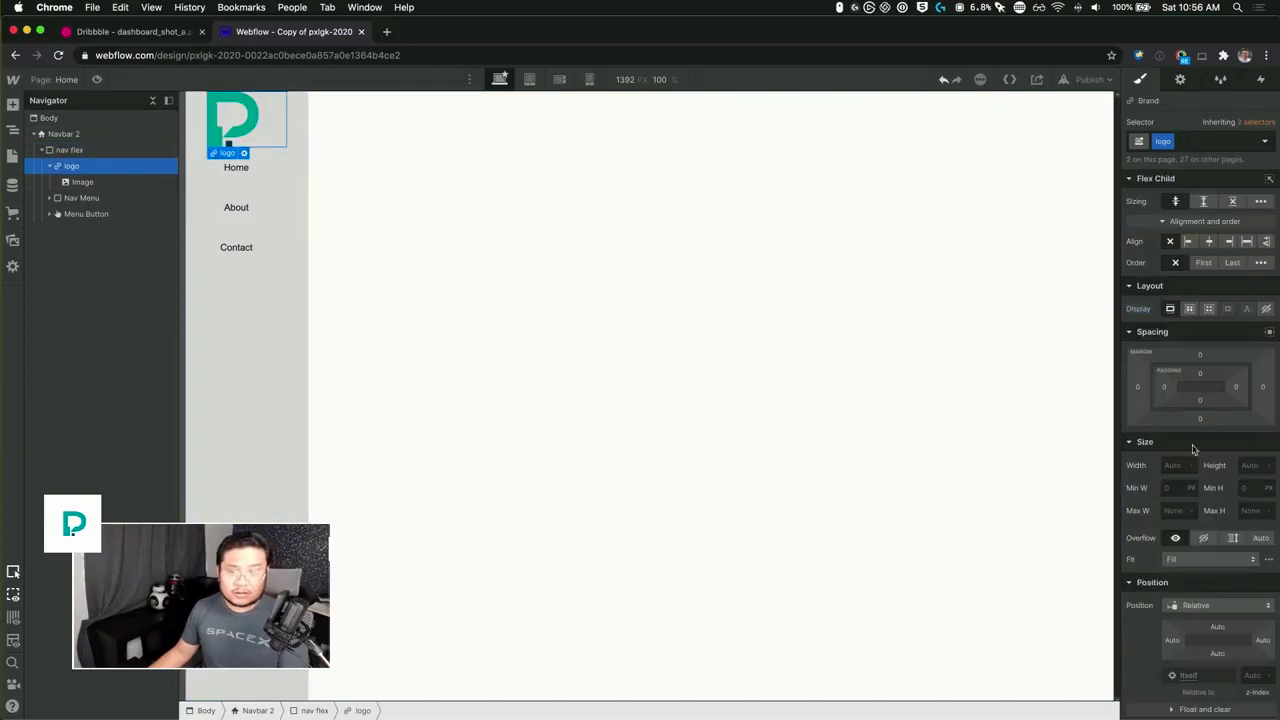
pyautogui.click(1269, 332)
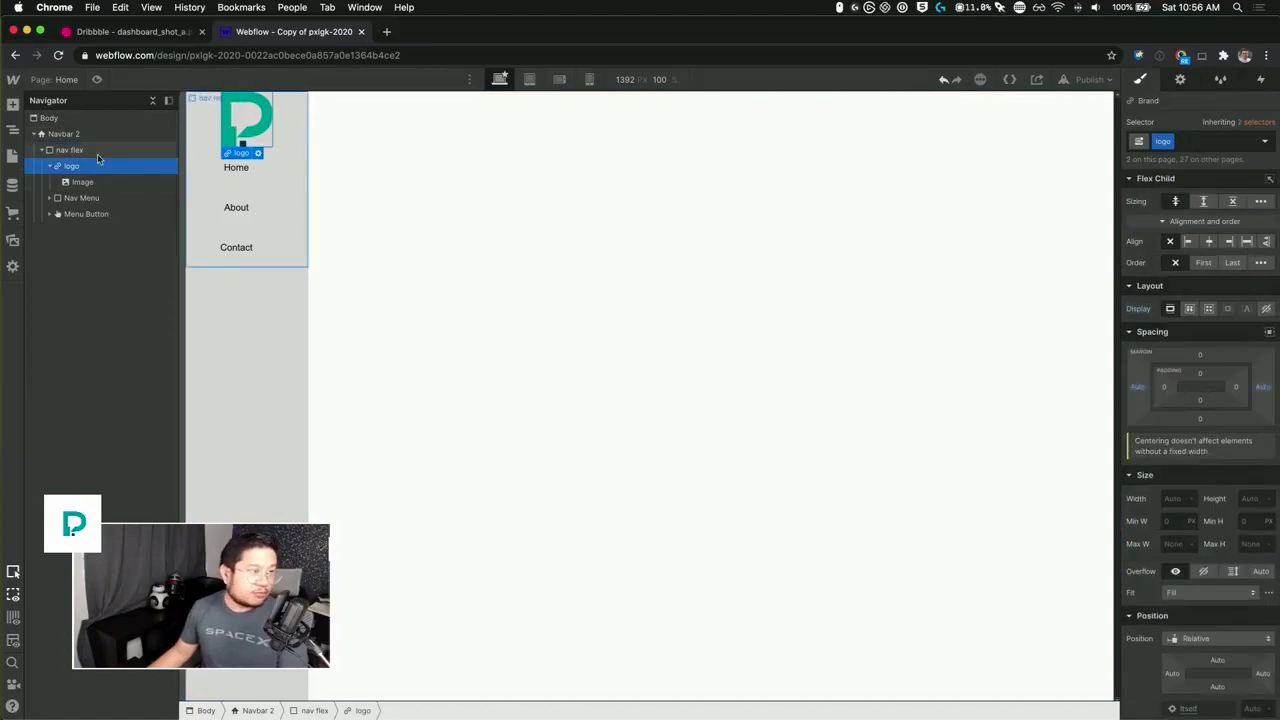
pyautogui.click(69, 150)
pyautogui.moveTo(1201, 362)
pyautogui.mouseDown()
pyautogui.moveTo(1202, 404)
pyautogui.moveTo(1203, 387)
pyautogui.mouseUp()
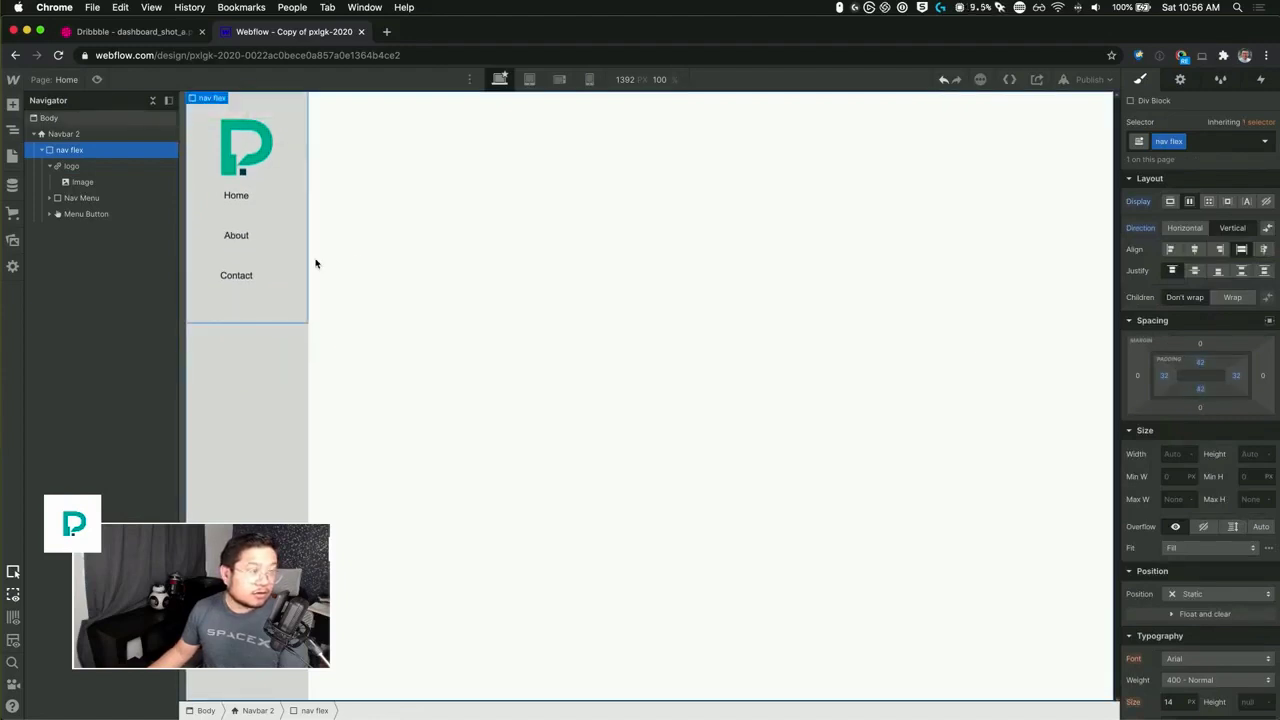
# - Try a 25px height on the logo, then revert it
pyautogui.click(228, 160)
pyautogui.click(228, 160)
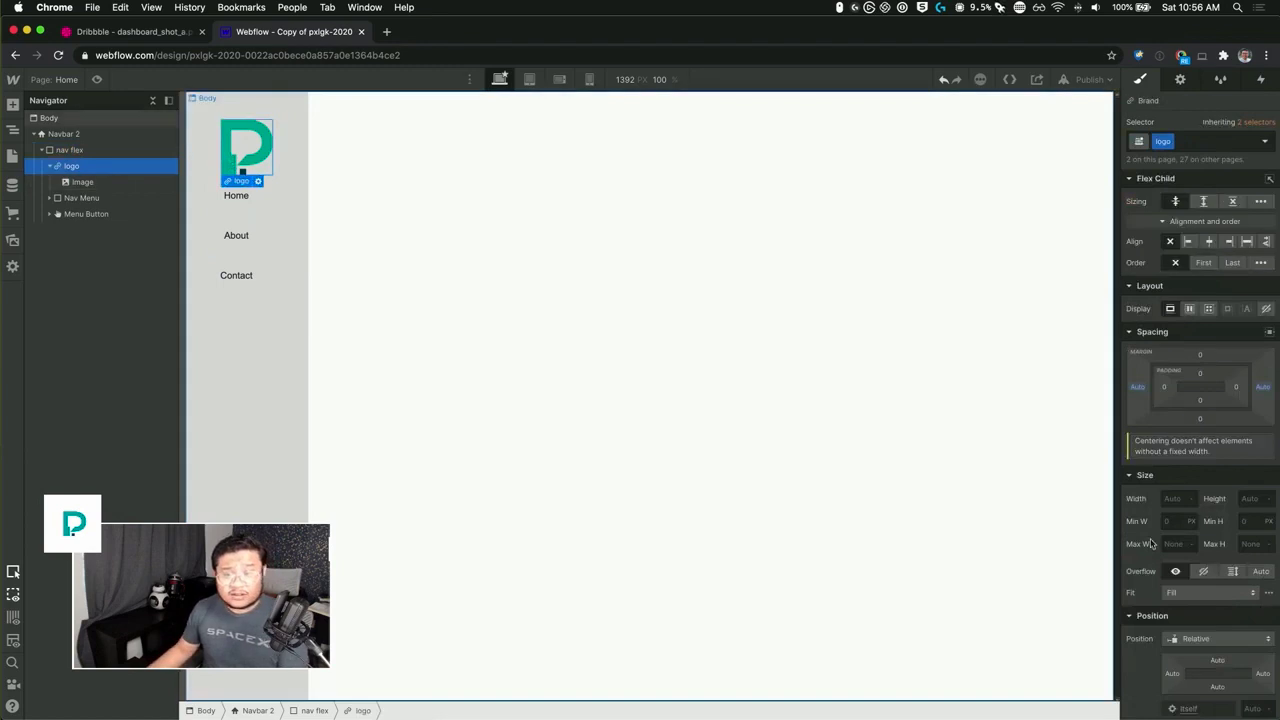
pyautogui.click(1245, 497)
pyautogui.write('25')
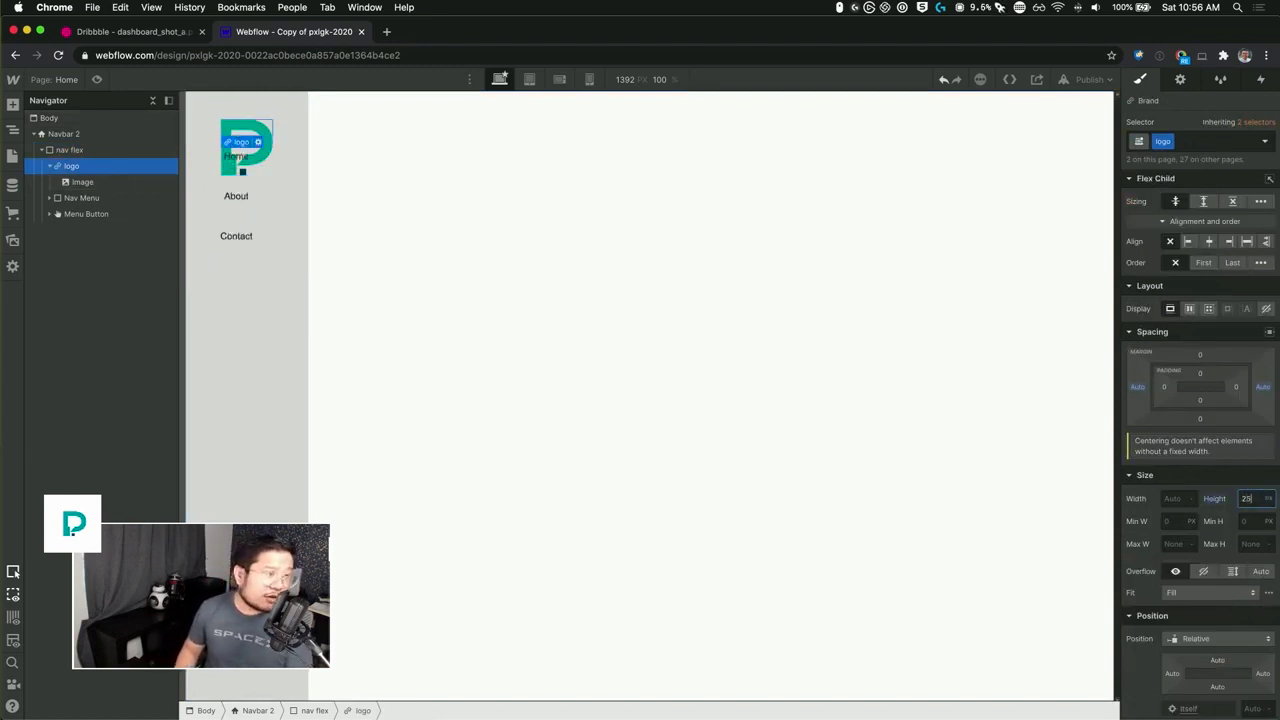
pyautogui.keyDown('alt'); pyautogui.click(1218, 504); pyautogui.keyUp('alt')
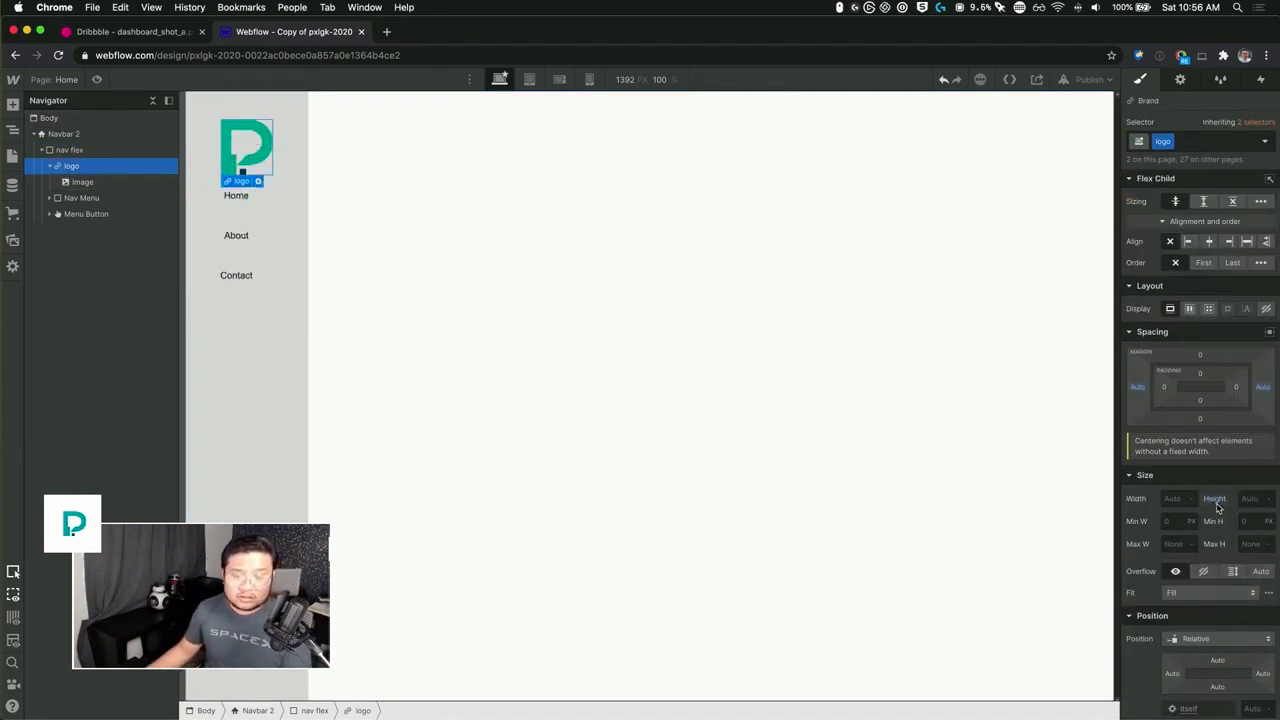
pyautogui.click(113, 182)
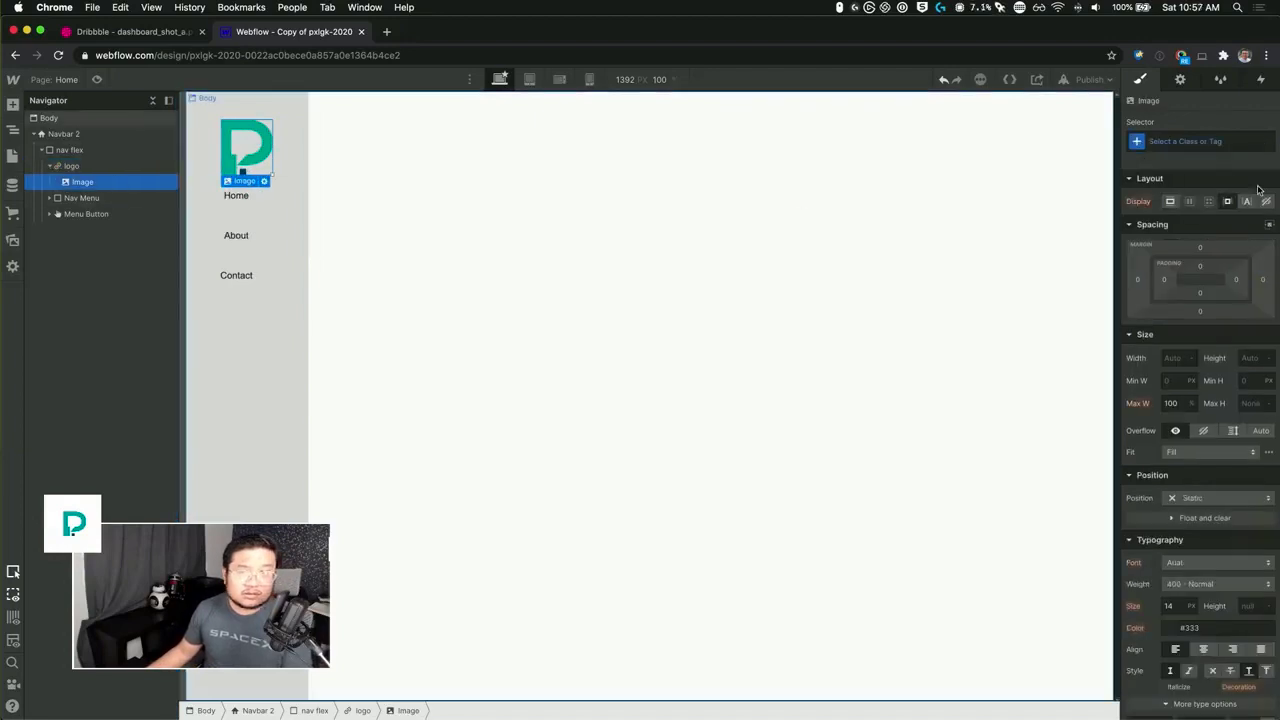
# - Apply the 'logo image' class, set its height to 25px, and try removing max width (undone)
pyautogui.click(1190, 141)
pyautogui.write('logo ima')
pyautogui.press('Return')
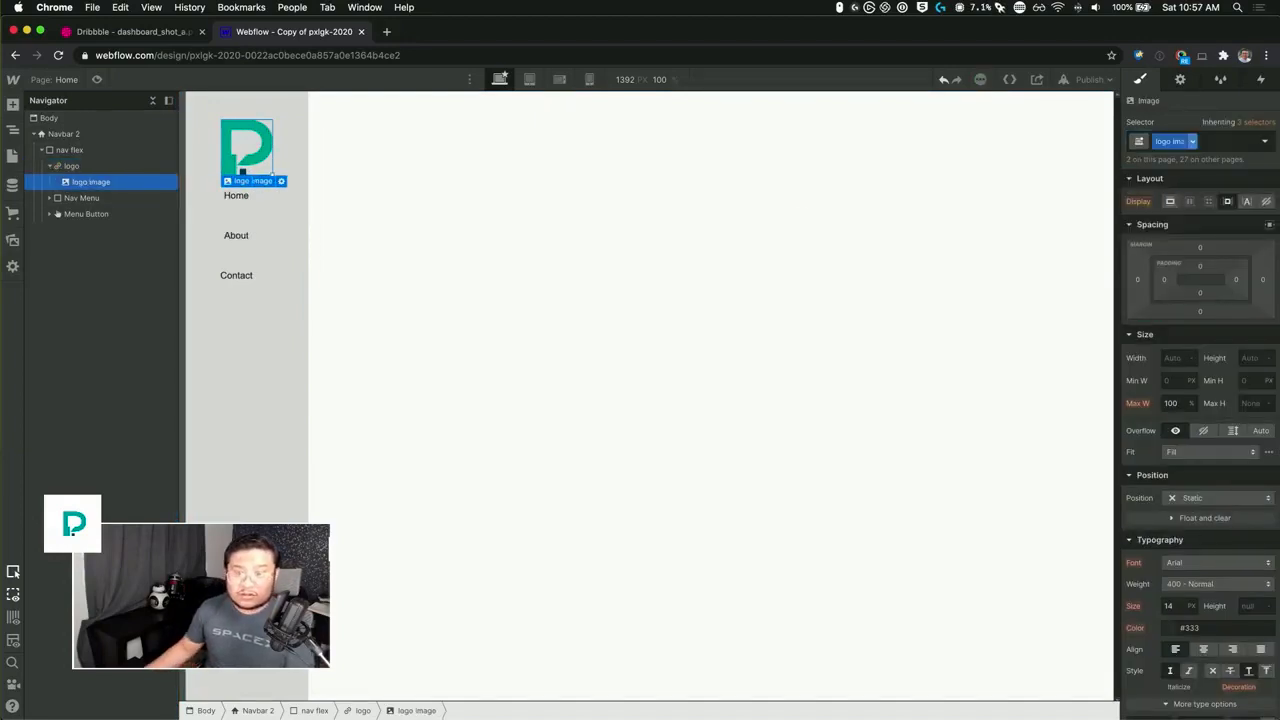
pyautogui.click(1250, 358)
pyautogui.press('Return')
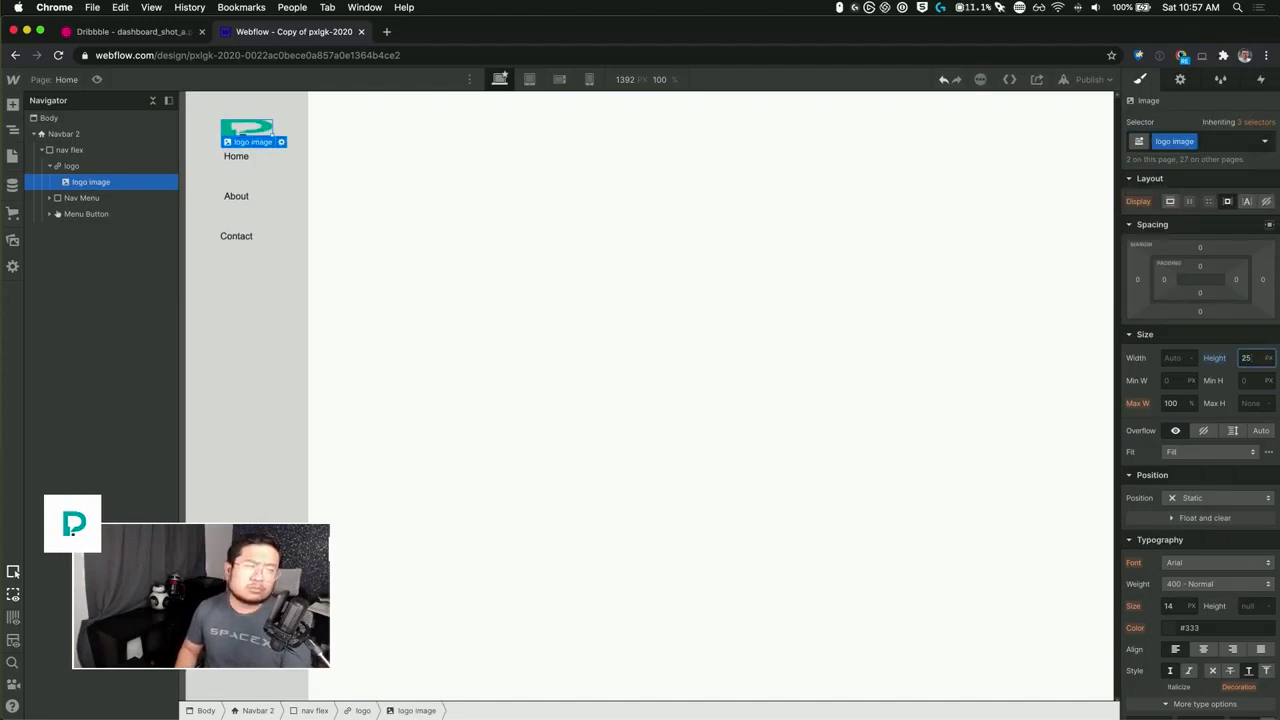
pyautogui.click(1192, 403)
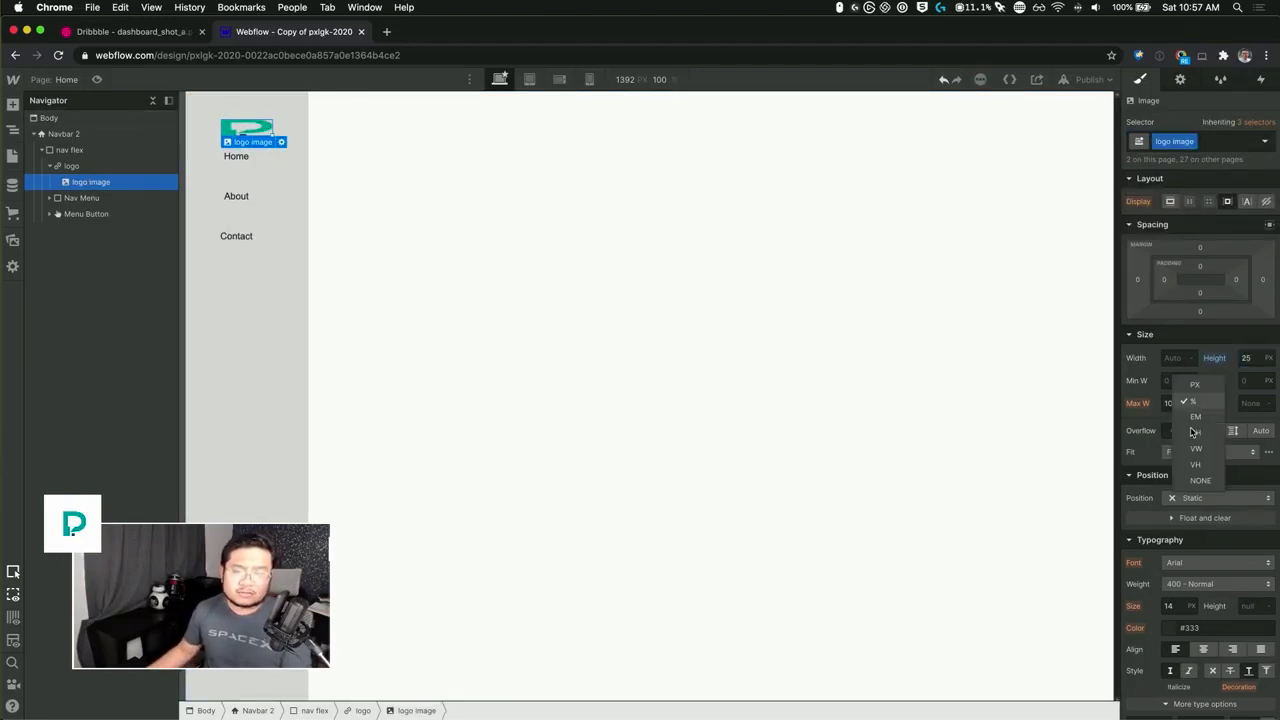
pyautogui.click(1192, 481)
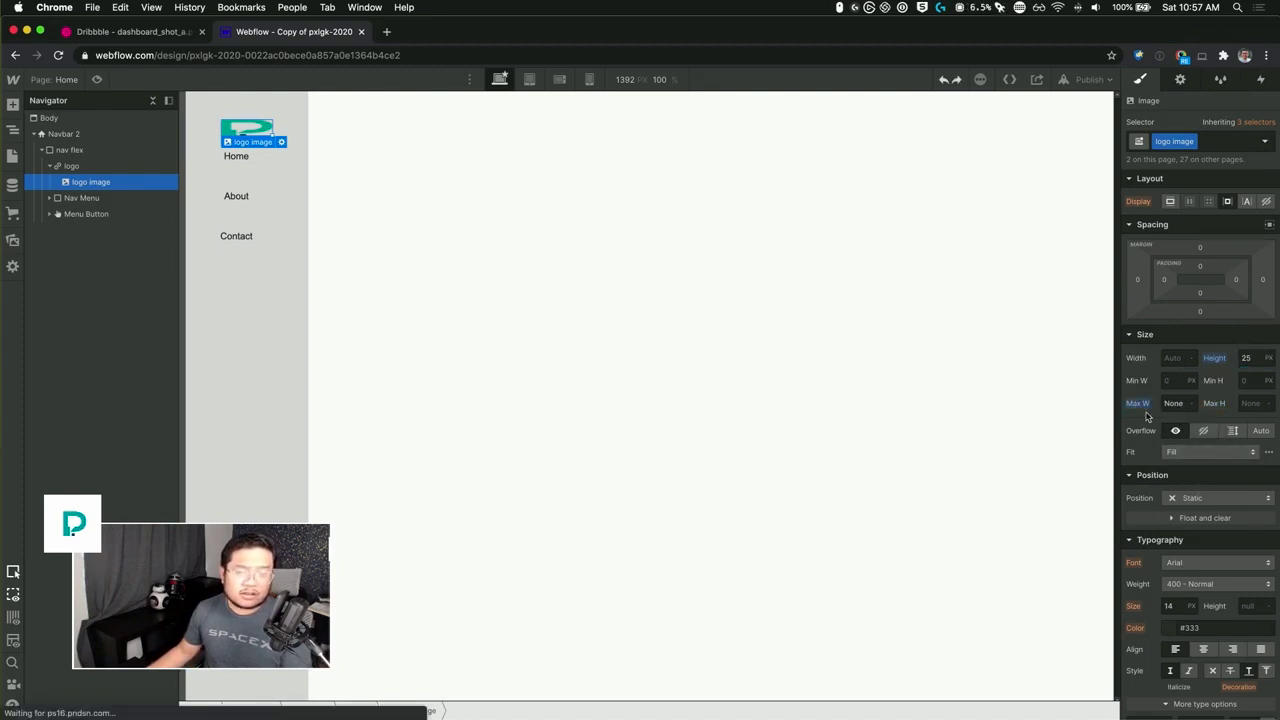
pyautogui.press('super+z')
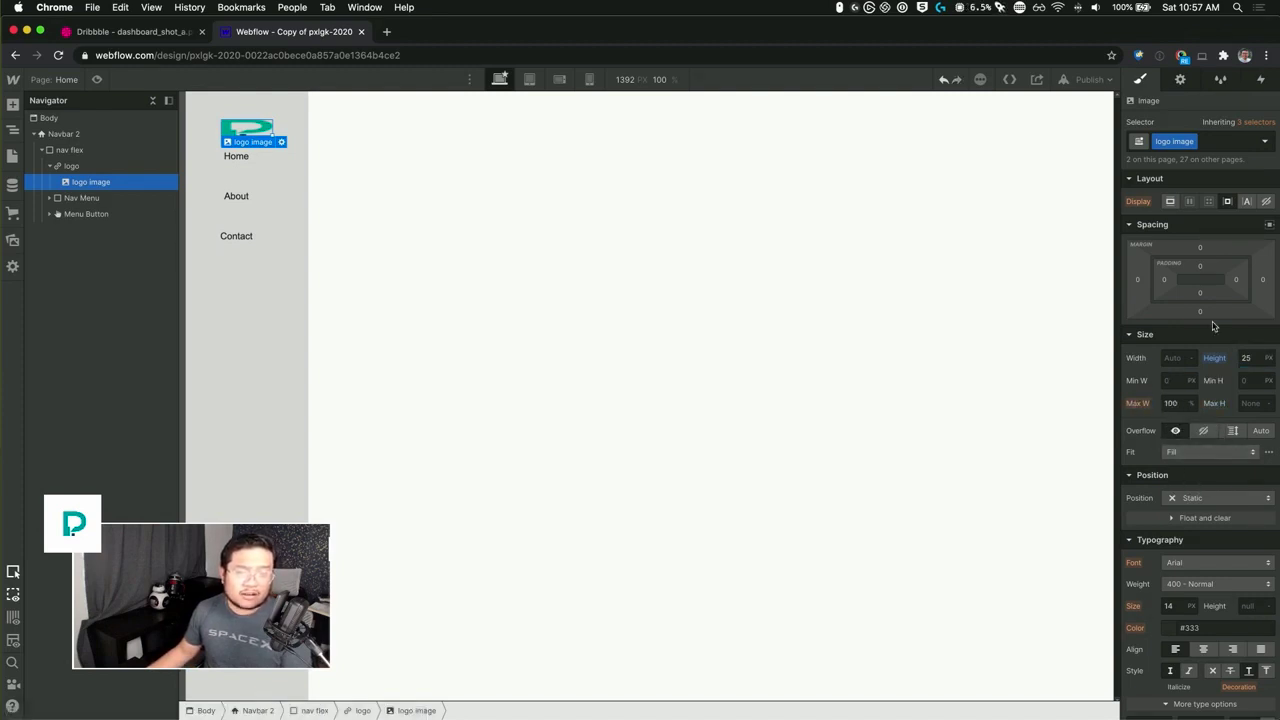
# - Centre the logo link within the column, reverting a centre alignment tried on nav flex
pyautogui.click(125, 166)
pyautogui.click(1210, 243)
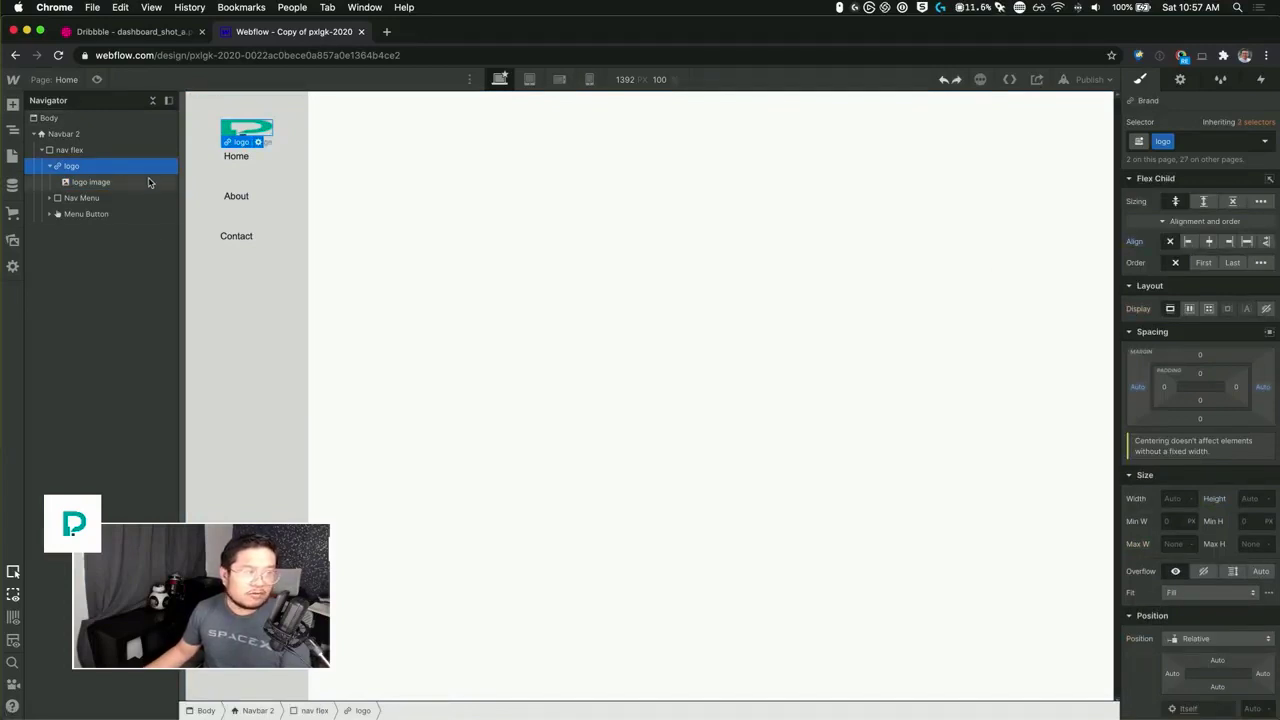
pyautogui.click(138, 153)
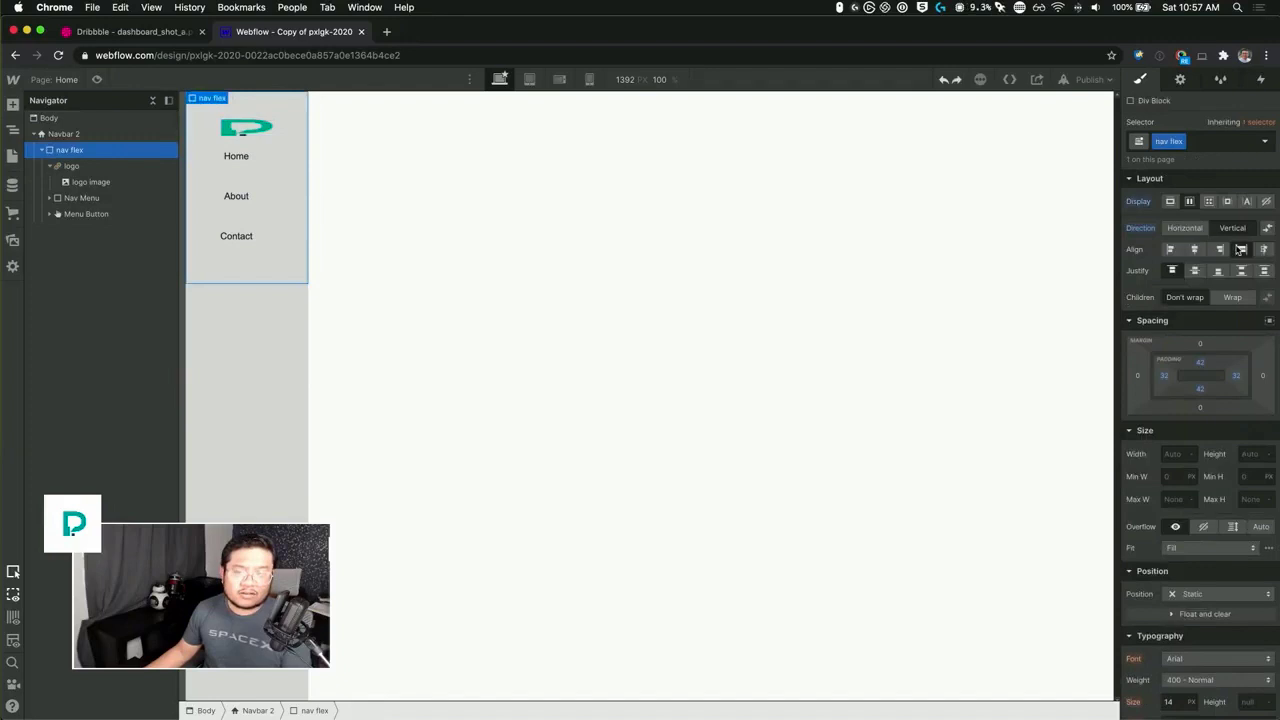
pyautogui.click(1197, 250)
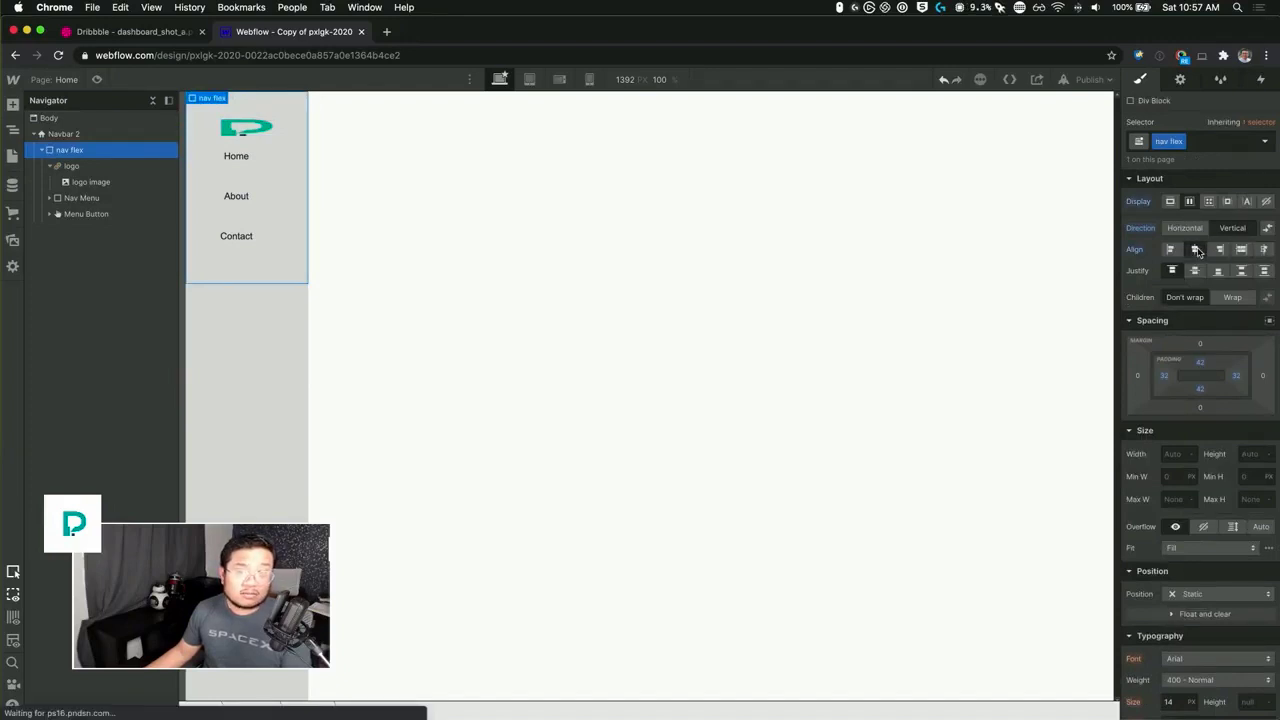
pyautogui.press('super+z')
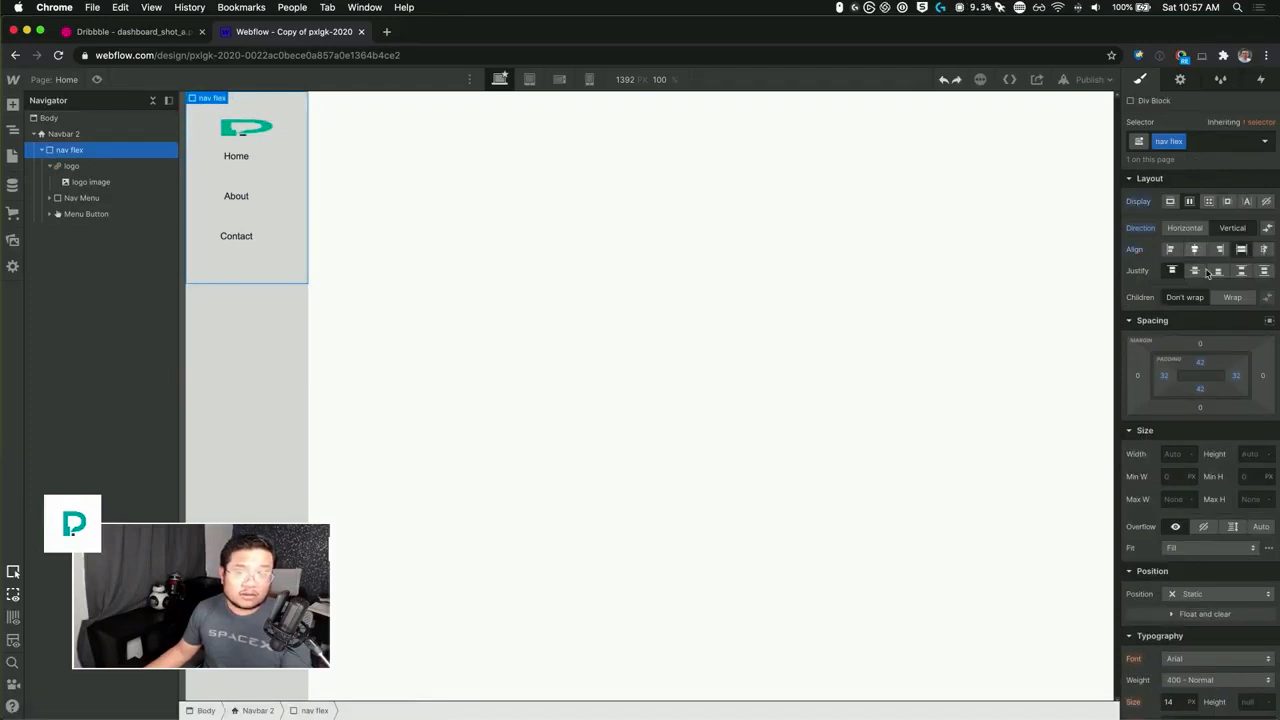
pyautogui.click(114, 165)
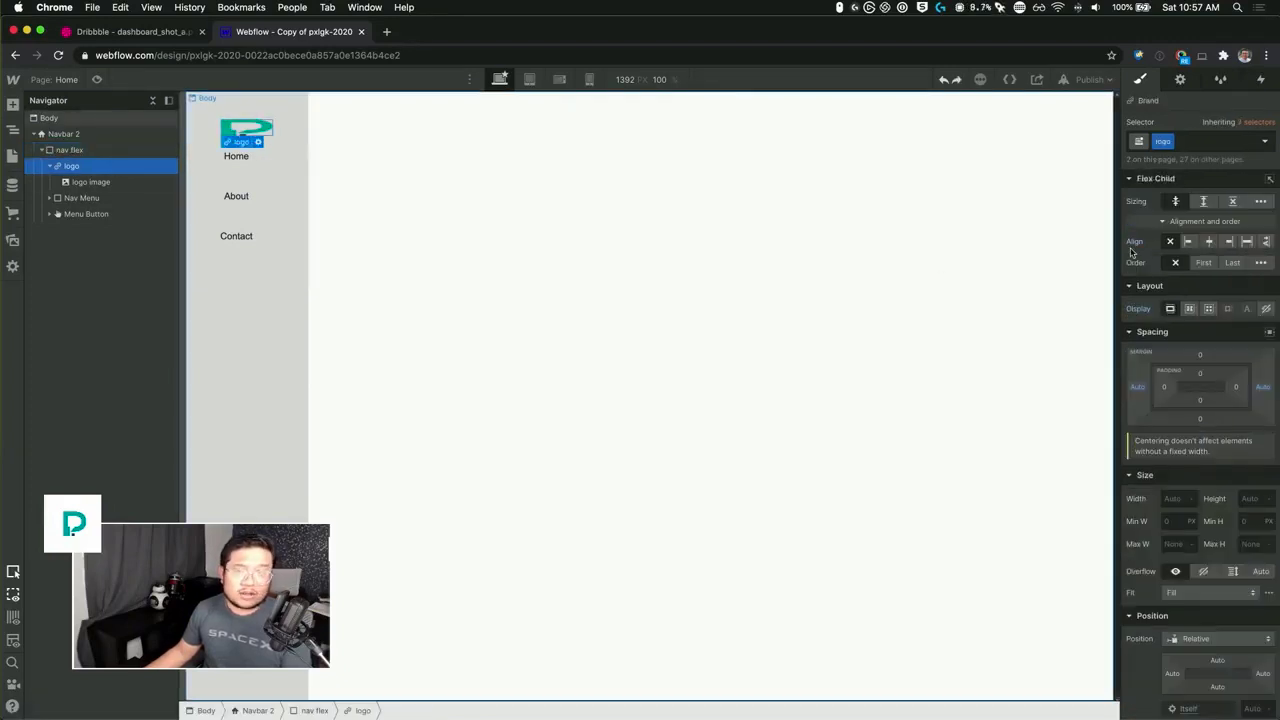
pyautogui.click(1210, 242)
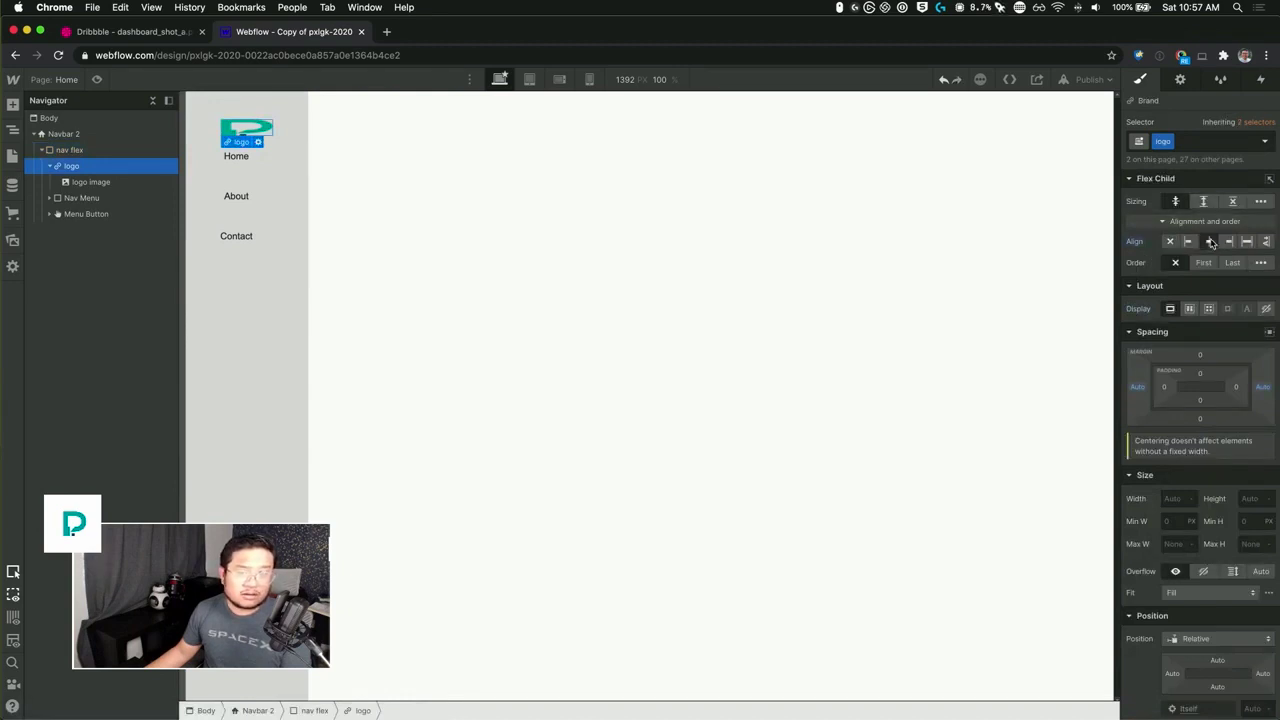
# - Make the logo image display block with auto height and nudge its width up to 42 px
pyautogui.click(100, 186)
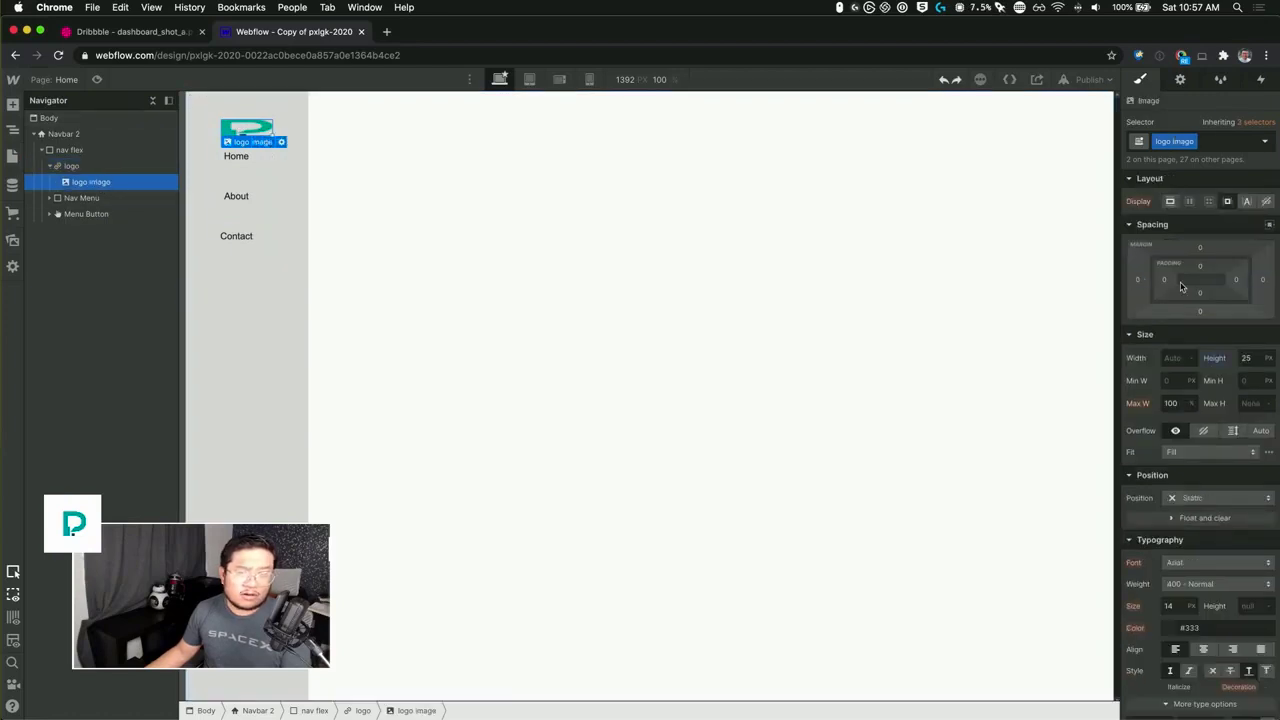
pyautogui.click(1170, 202)
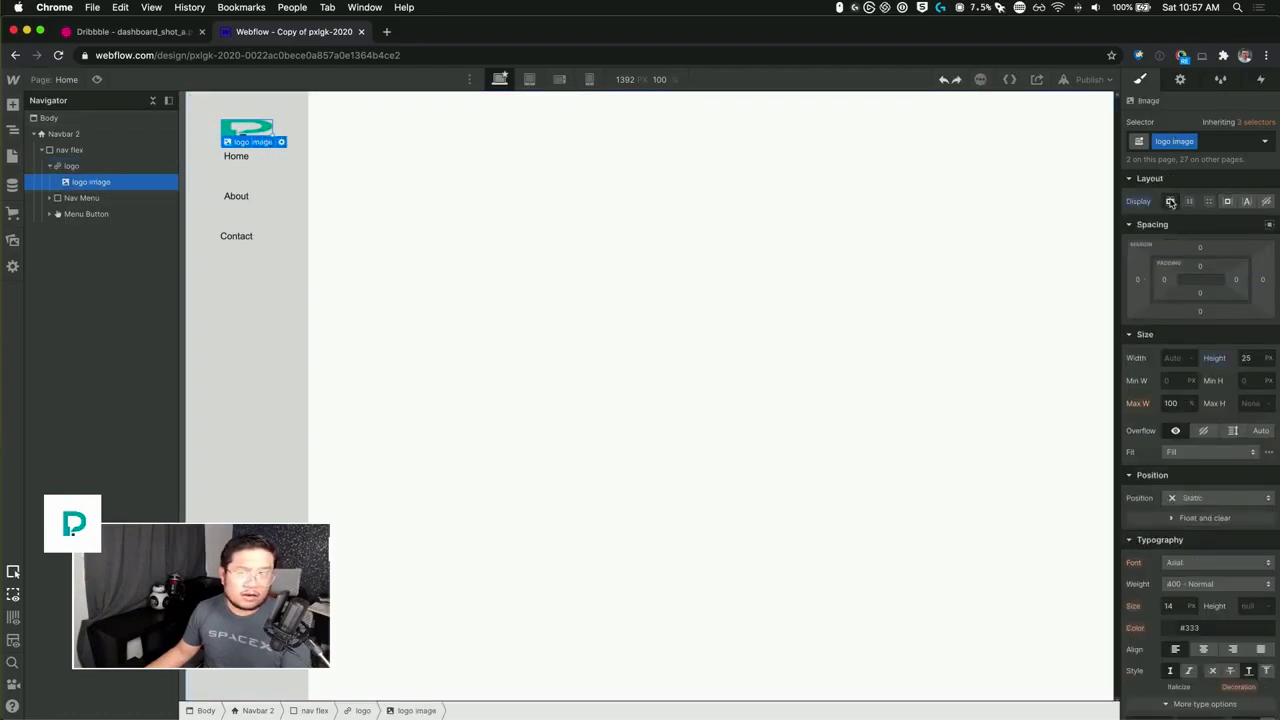
pyautogui.keyDown('alt'); pyautogui.click(1214, 357); pyautogui.keyUp('alt')
pyautogui.click(1174, 357)
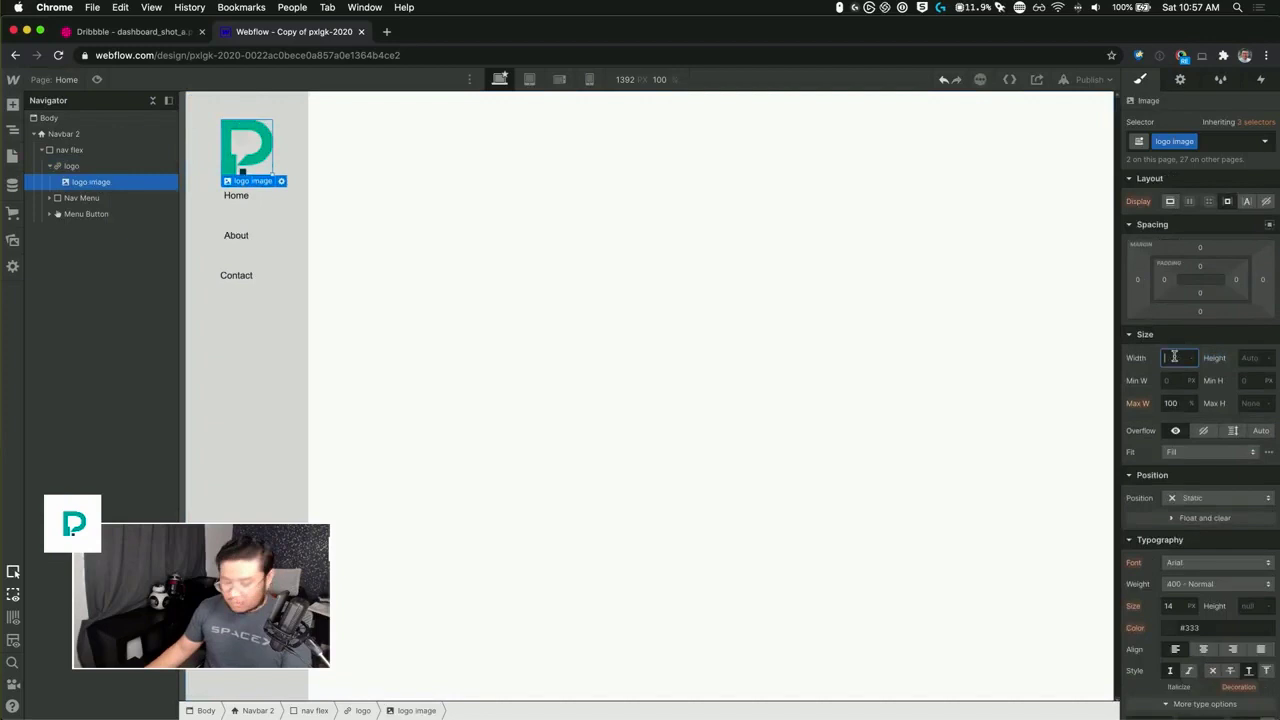
pyautogui.write('25')
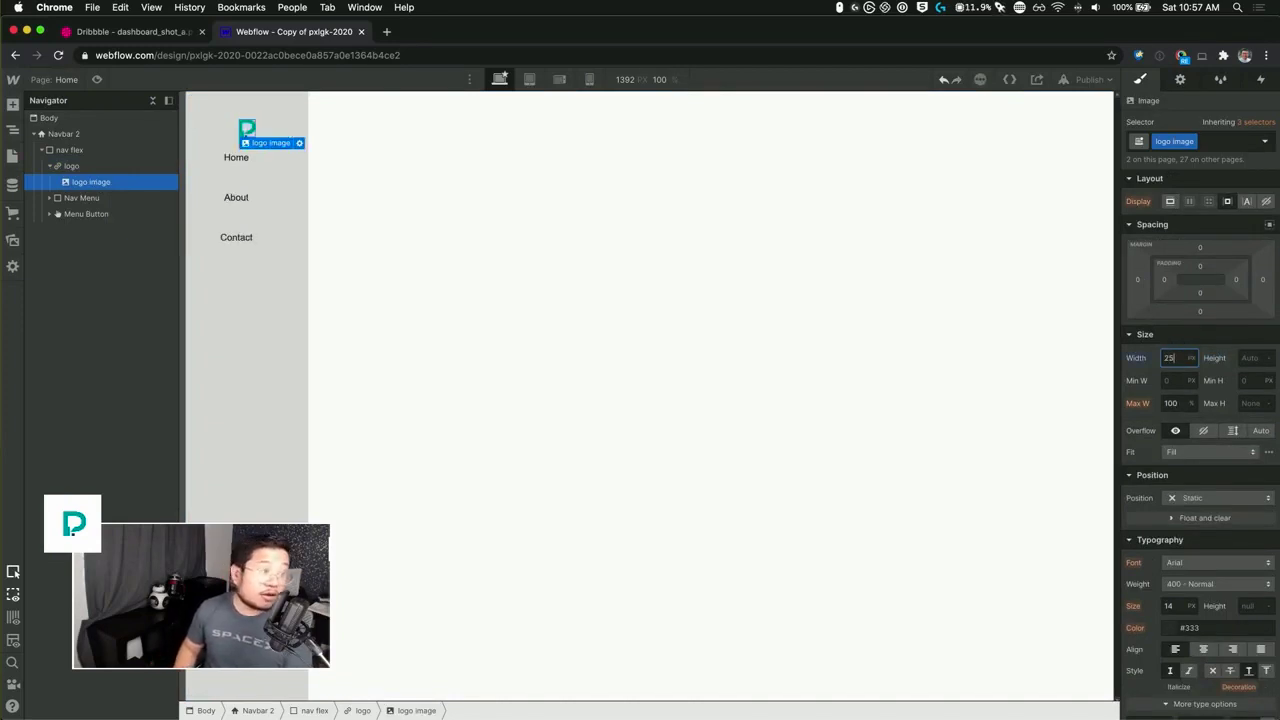
pyautogui.press('BackSpace')
pyautogui.press('BackSpace')
pyautogui.write('31')
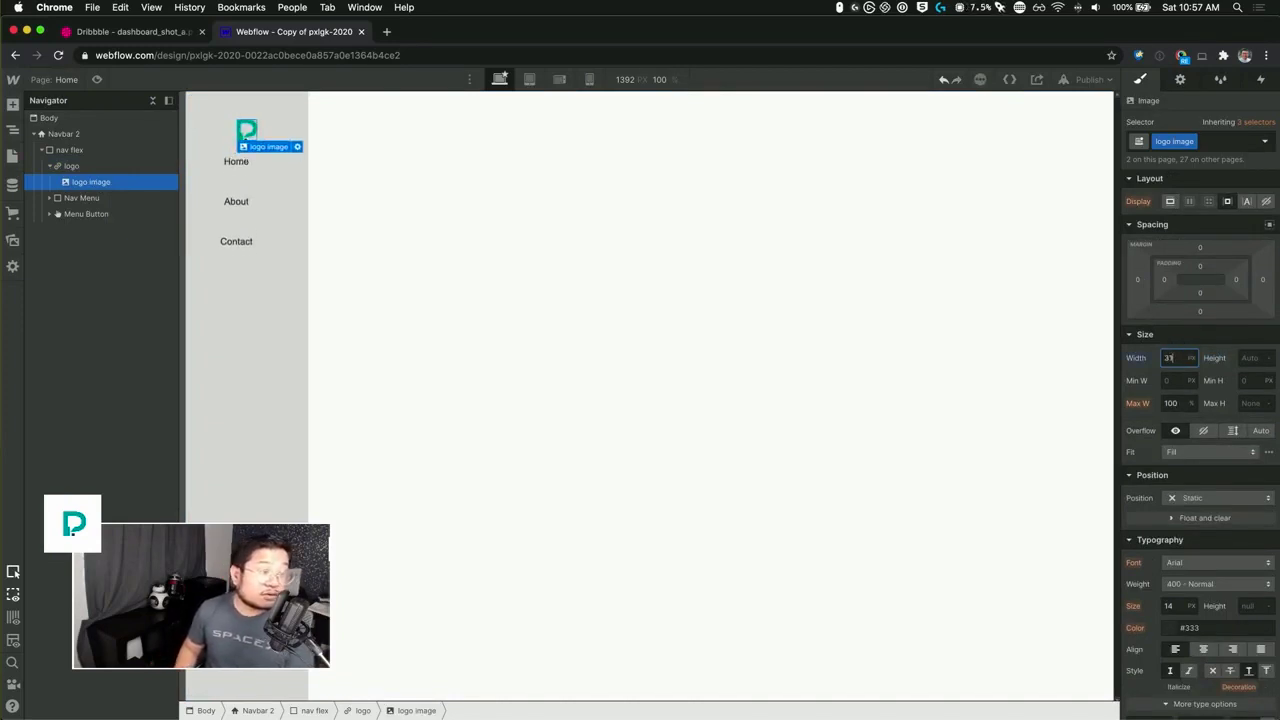
pyautogui.press('Up')
pyautogui.press('Up')
pyautogui.press('Up')
pyautogui.press('Up')
pyautogui.press('Up')
pyautogui.press('Up')
pyautogui.press('Up')
pyautogui.press('Up')
pyautogui.press('Up')
pyautogui.press('Up')
pyautogui.press('Up')
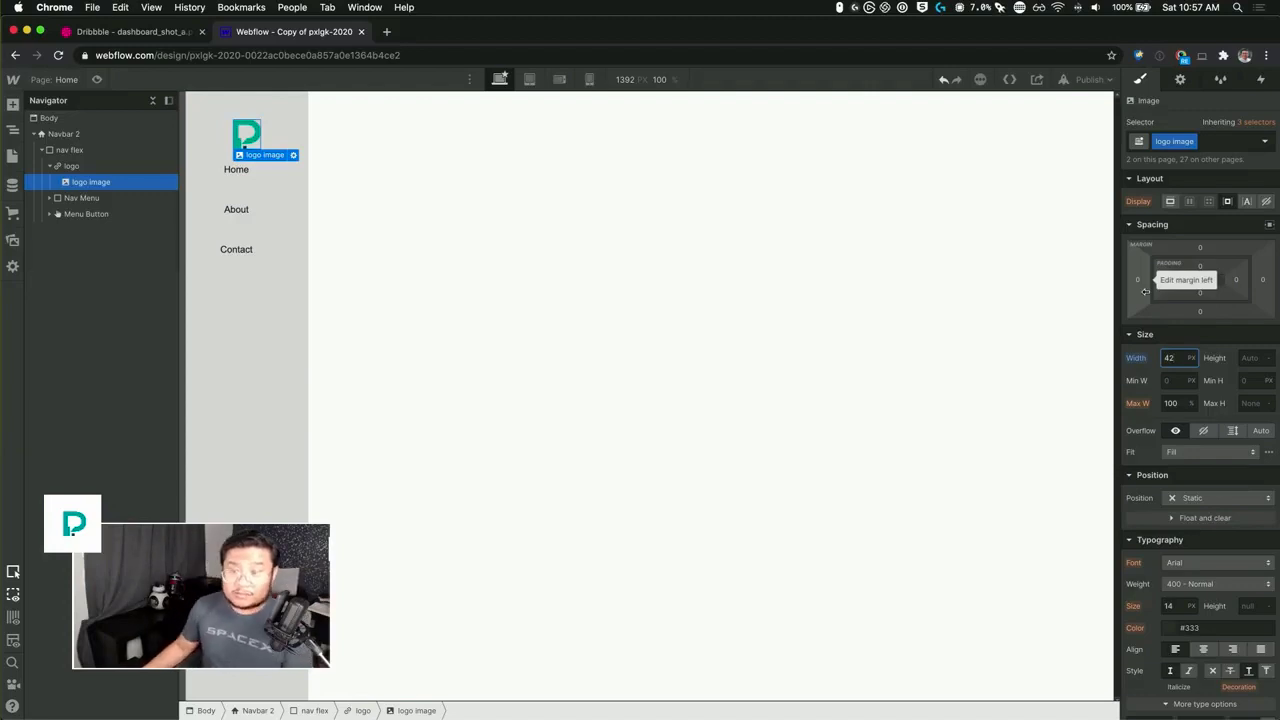
# - Change the Nav Menu's Flex Child alignment, then compare against the Dribbble reference
pyautogui.click(245, 211)
pyautogui.click(255, 172)
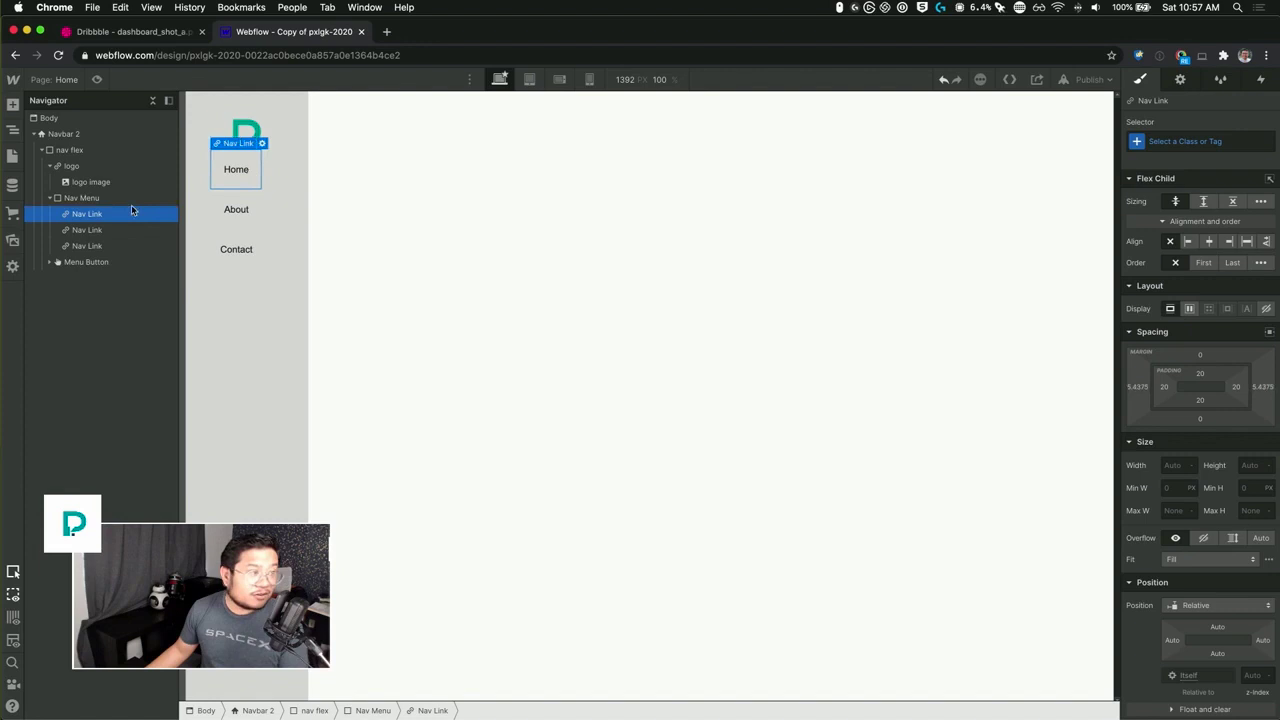
pyautogui.click(126, 199)
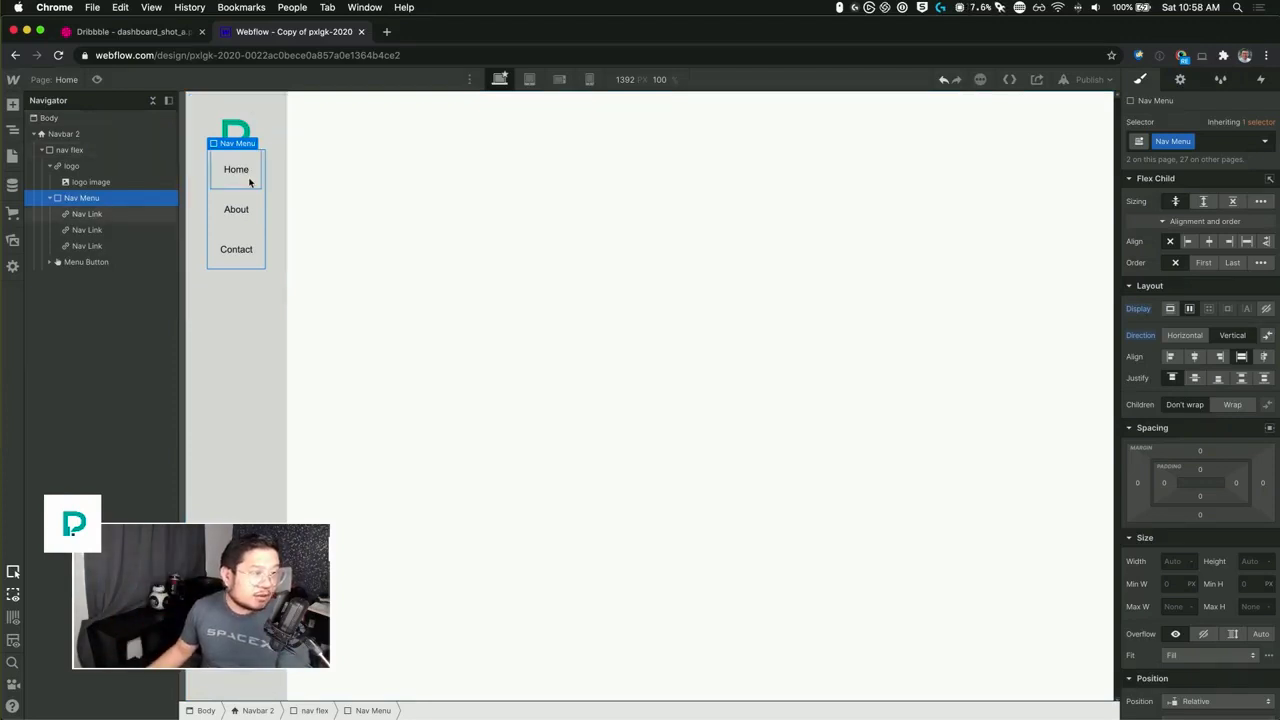
pyautogui.click(1247, 242)
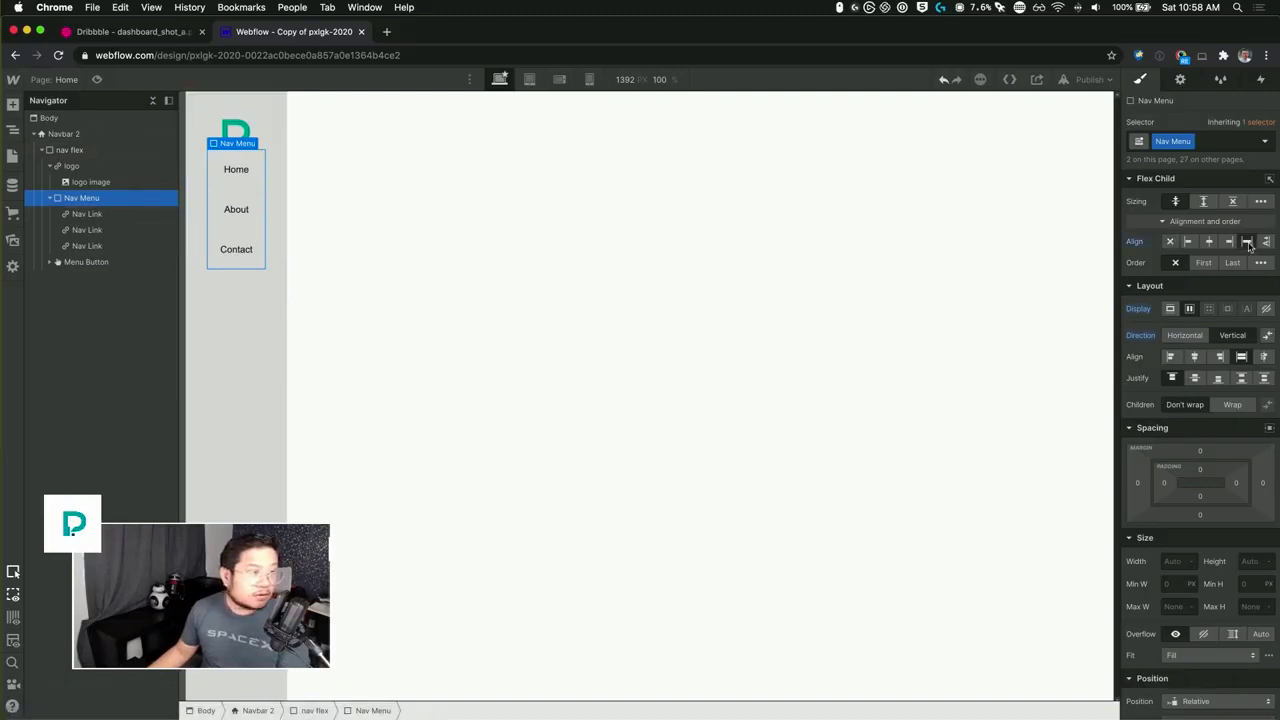
pyautogui.click(255, 172)
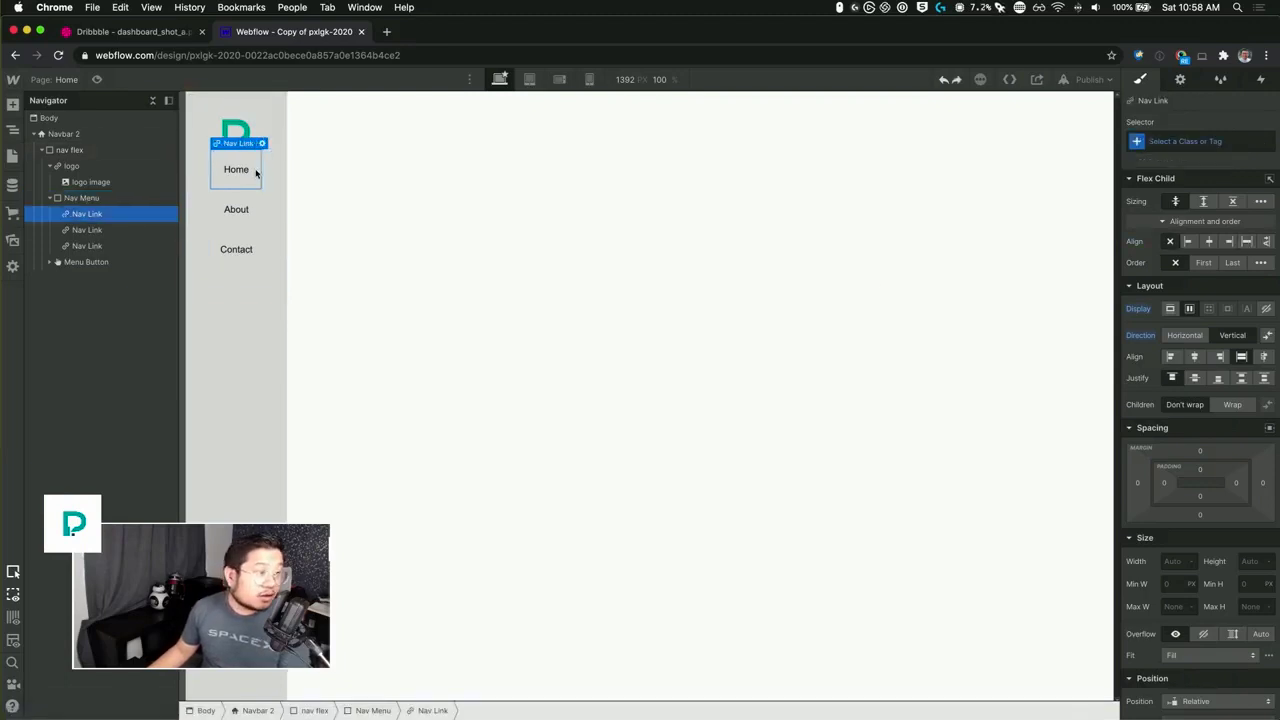
pyautogui.click(175, 38)
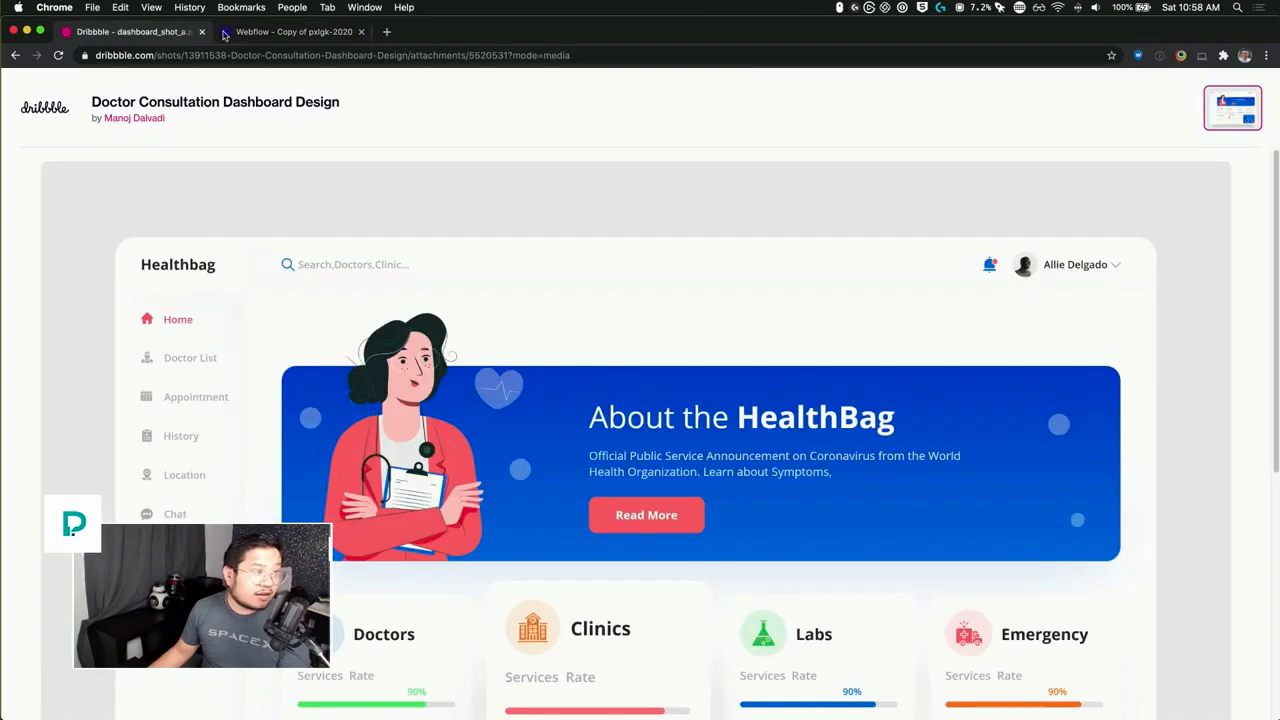
pyautogui.click(272, 34)
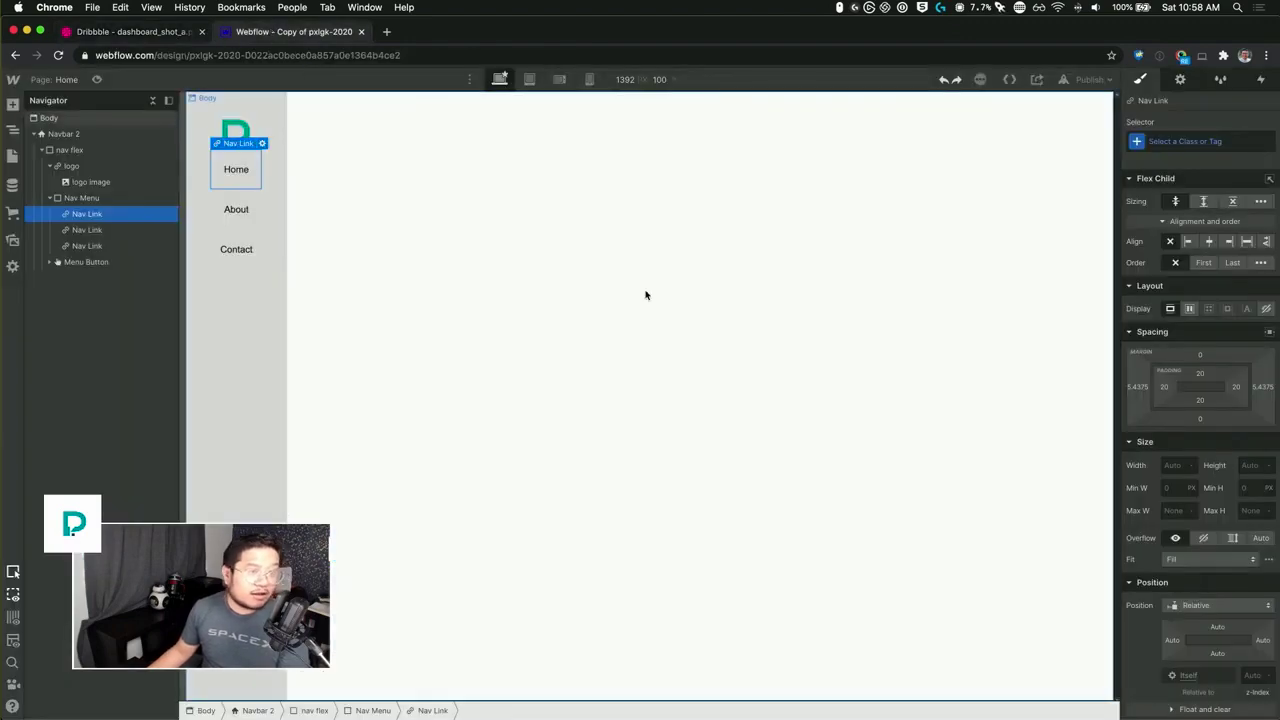
# - Bring the 'pxlgk 2020' Google Doc forward and scroll to its Sitemap section
pyautogui.hotkey('ctrl', 'Up')
pyautogui.click(1052, 224)
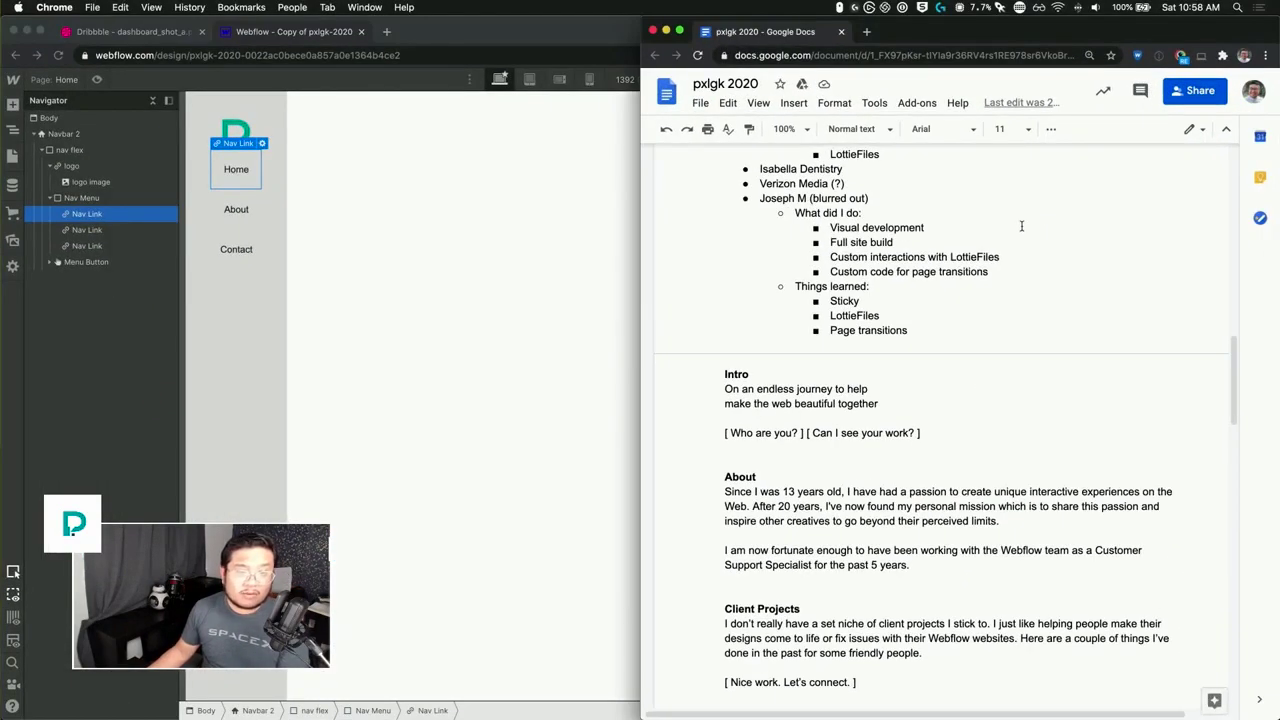
pyautogui.scroll(15, 977, 389)
pyautogui.scroll(-5, 958, 423)
pyautogui.scroll(5, 959, 430)
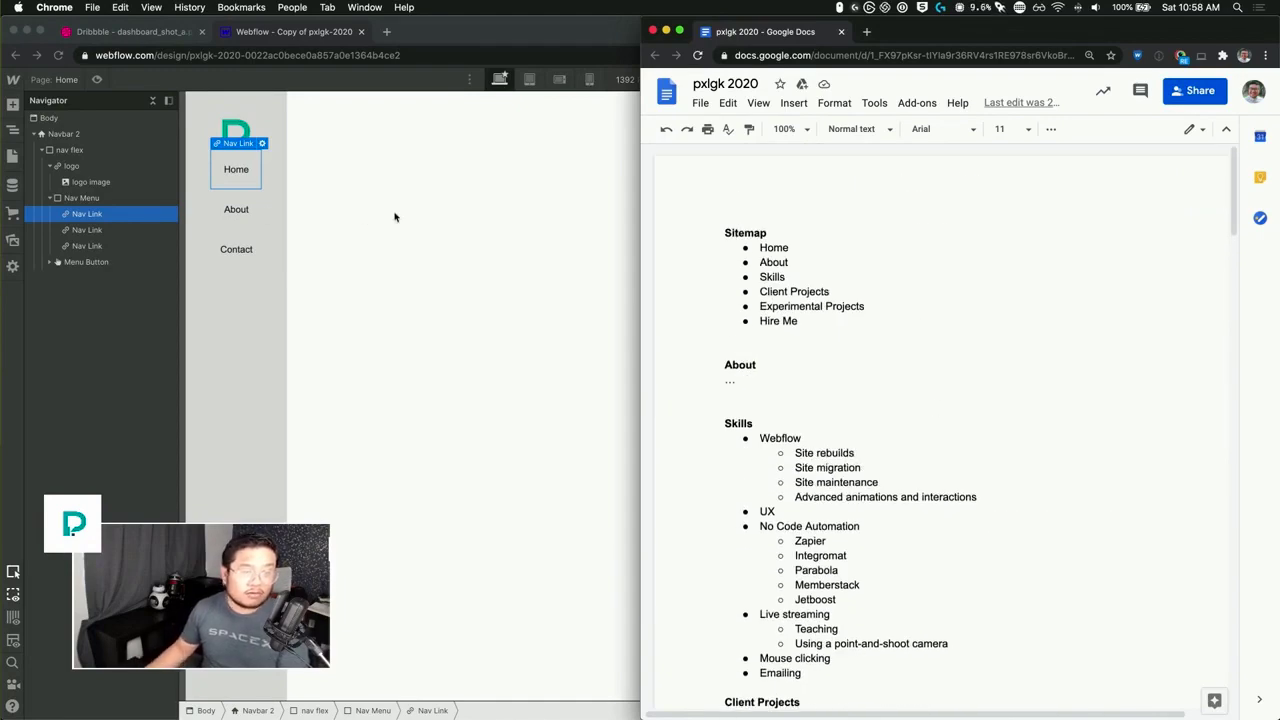
# - Rename the Contact nav link to Skills, then delete the Skills and About links
pyautogui.click(234, 210)
pyautogui.click(236, 249)
pyautogui.doubleClick(236, 249)
pyautogui.write('S')
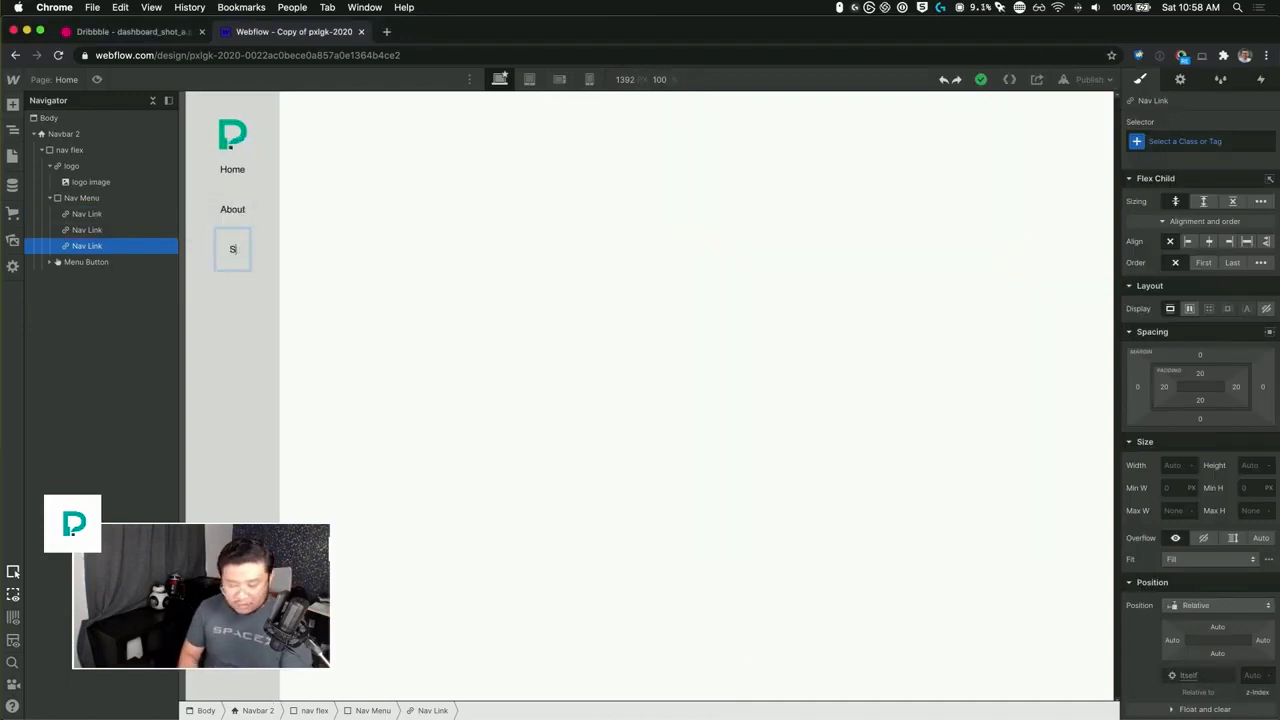
pyautogui.write('kills')
pyautogui.press('Escape')
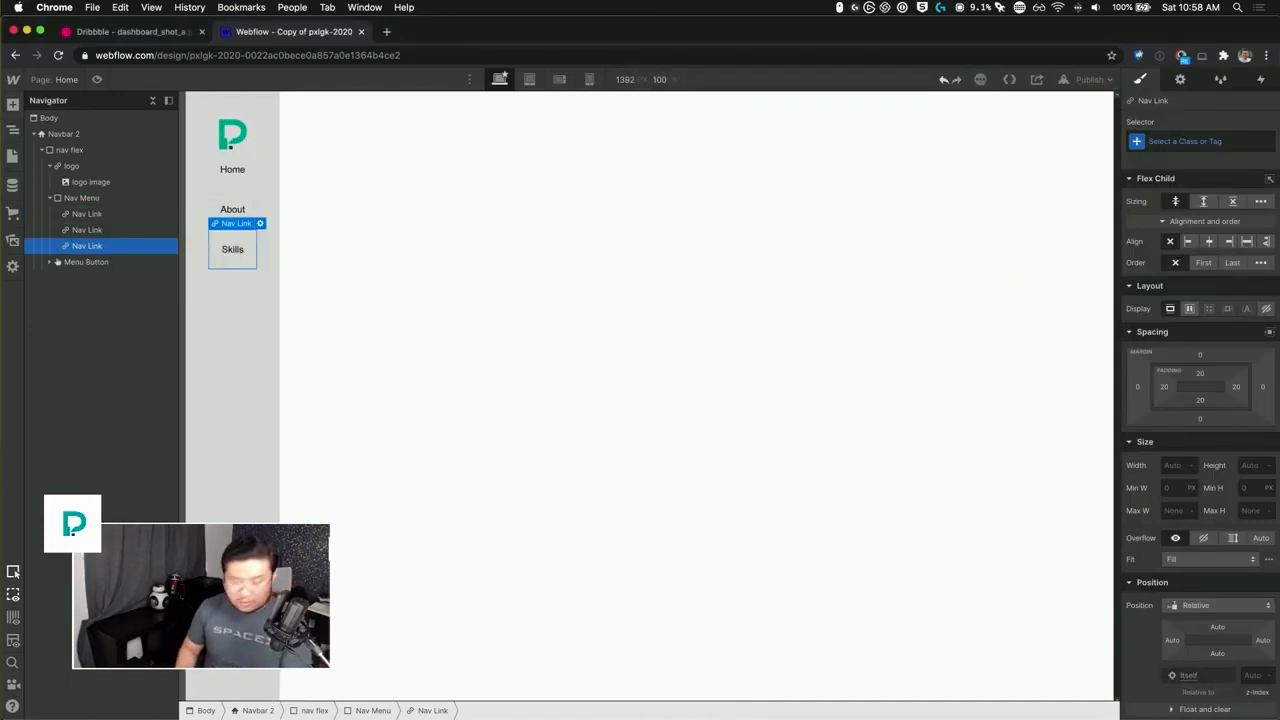
pyautogui.press('Delete')
pyautogui.press('Delete')
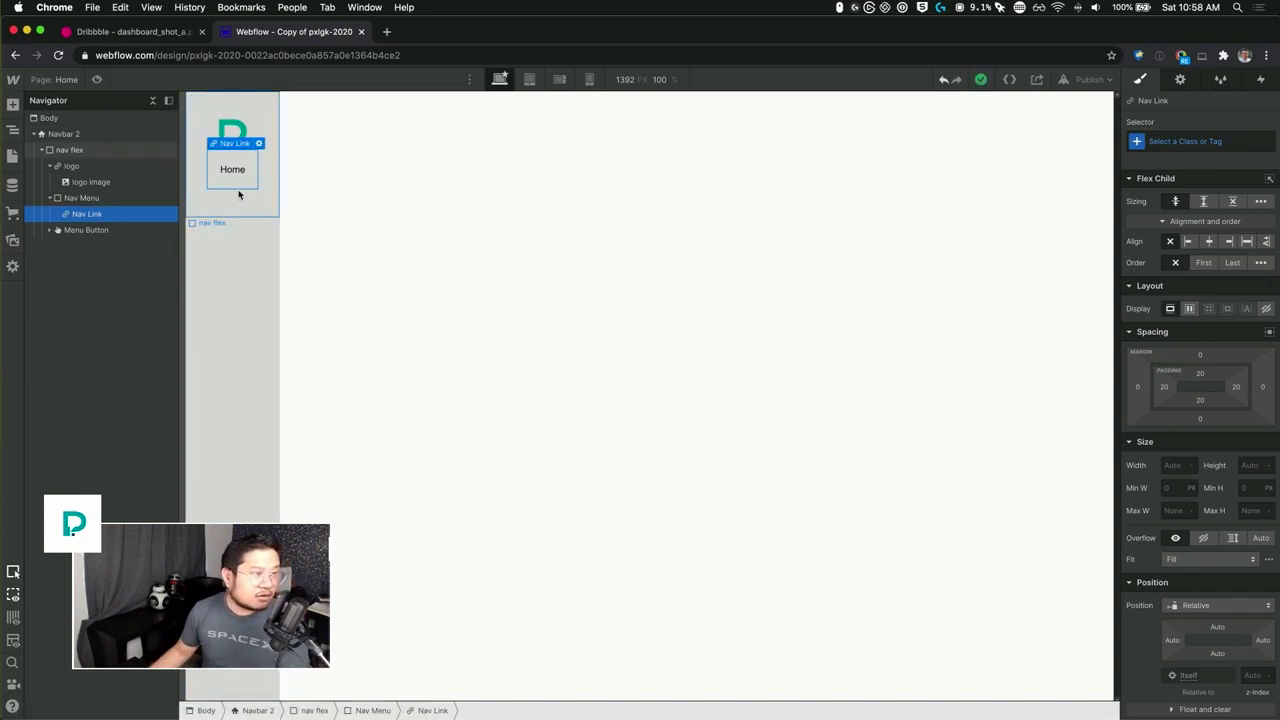
# - Drag a Link Block into the Nav Menu above Home, glancing at the Dribbble reference
pyautogui.press('a')
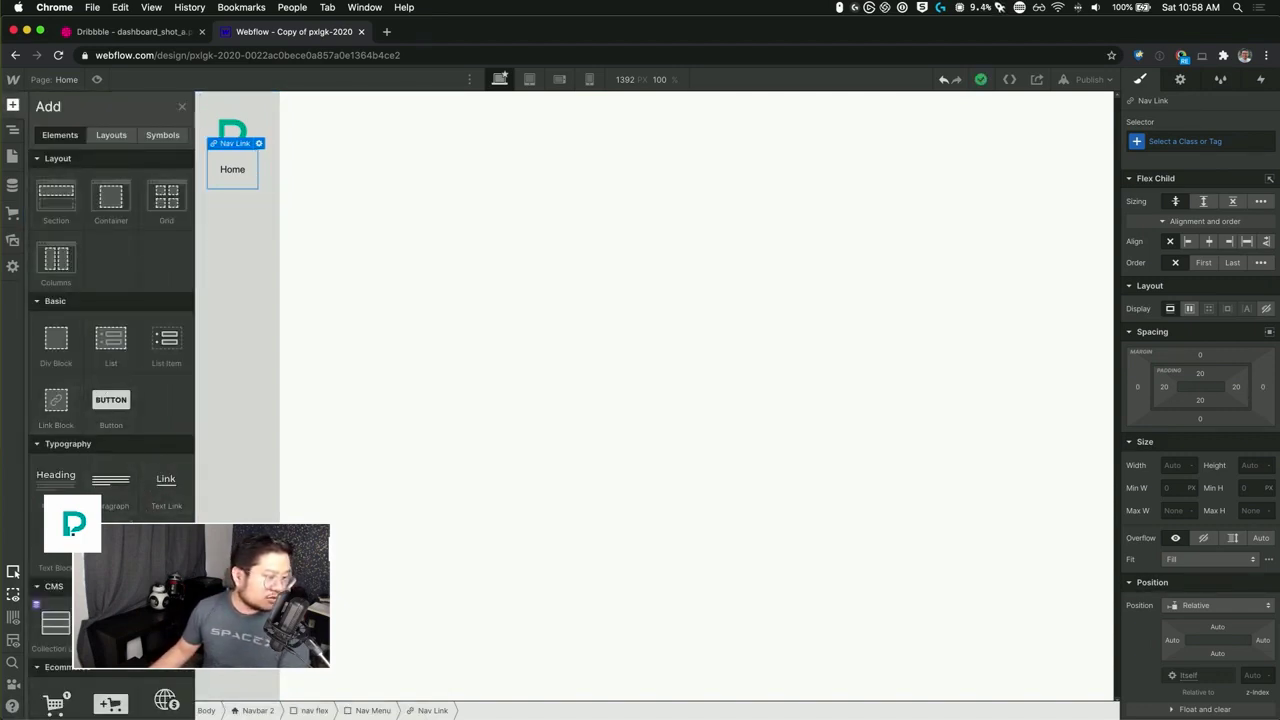
pyautogui.moveTo(62, 425); pyautogui.dragTo(248, 158)
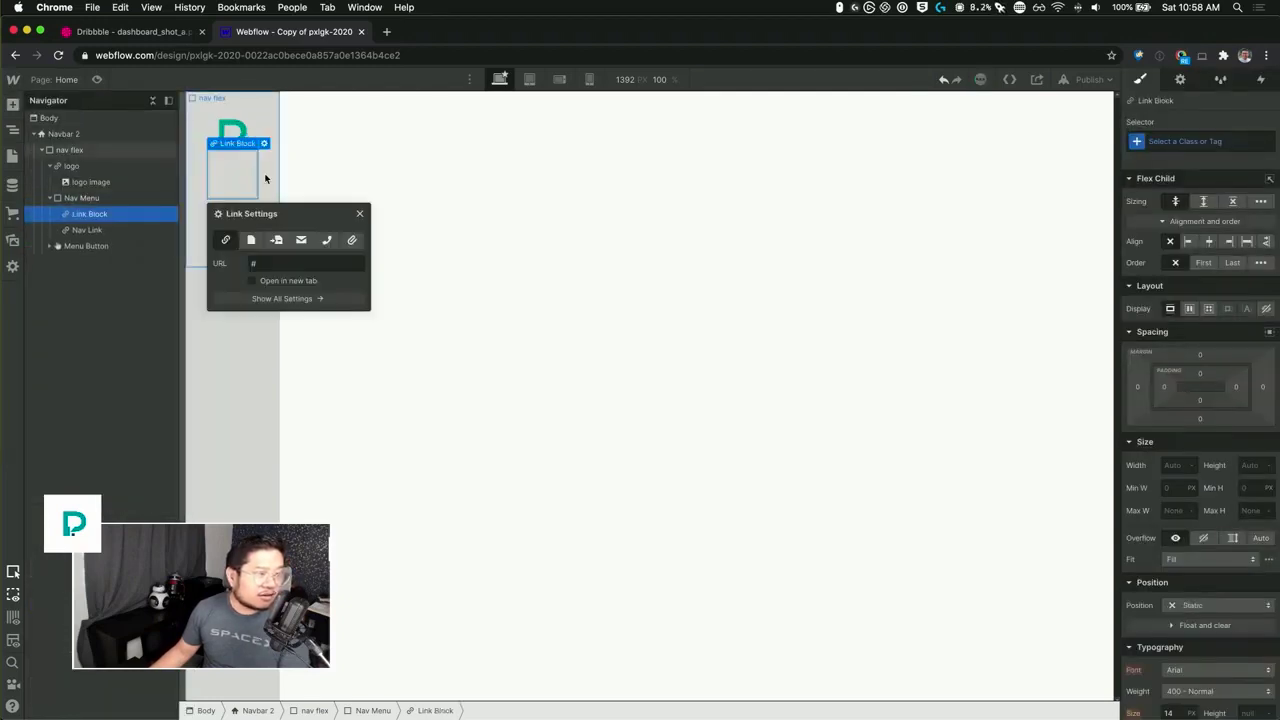
pyautogui.click(361, 214)
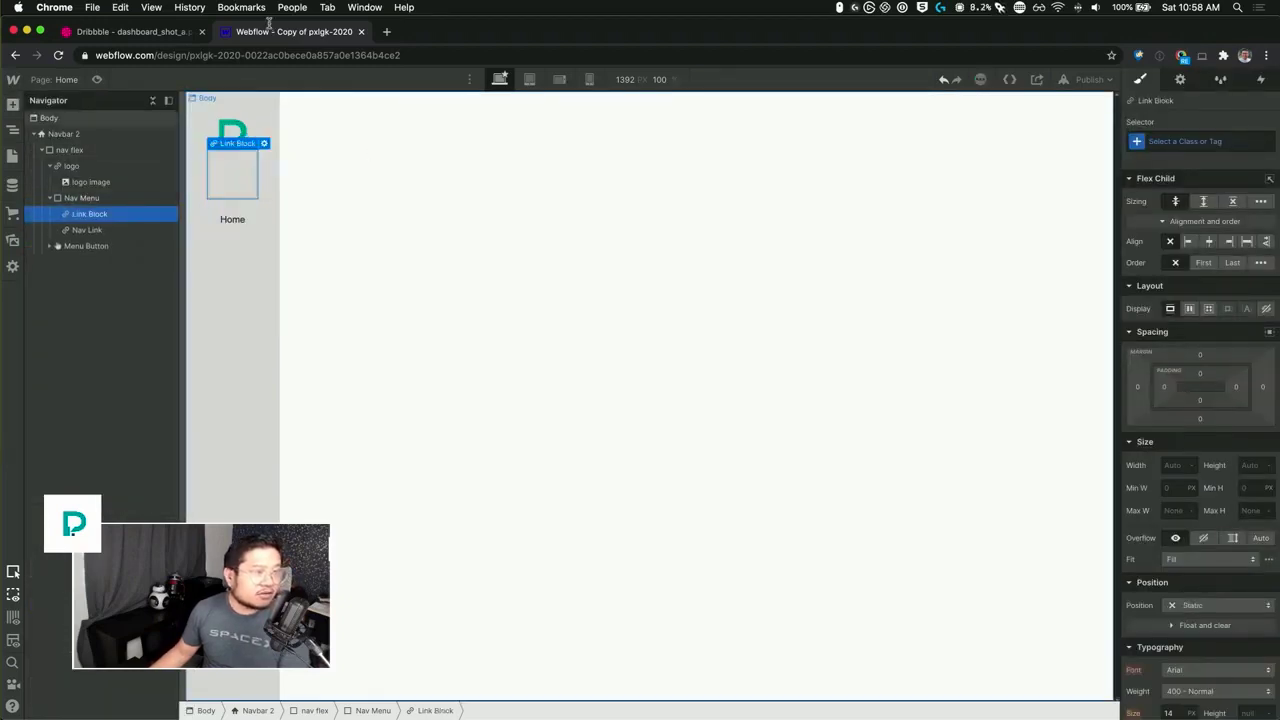
pyautogui.click(164, 33)
pyautogui.click(266, 35)
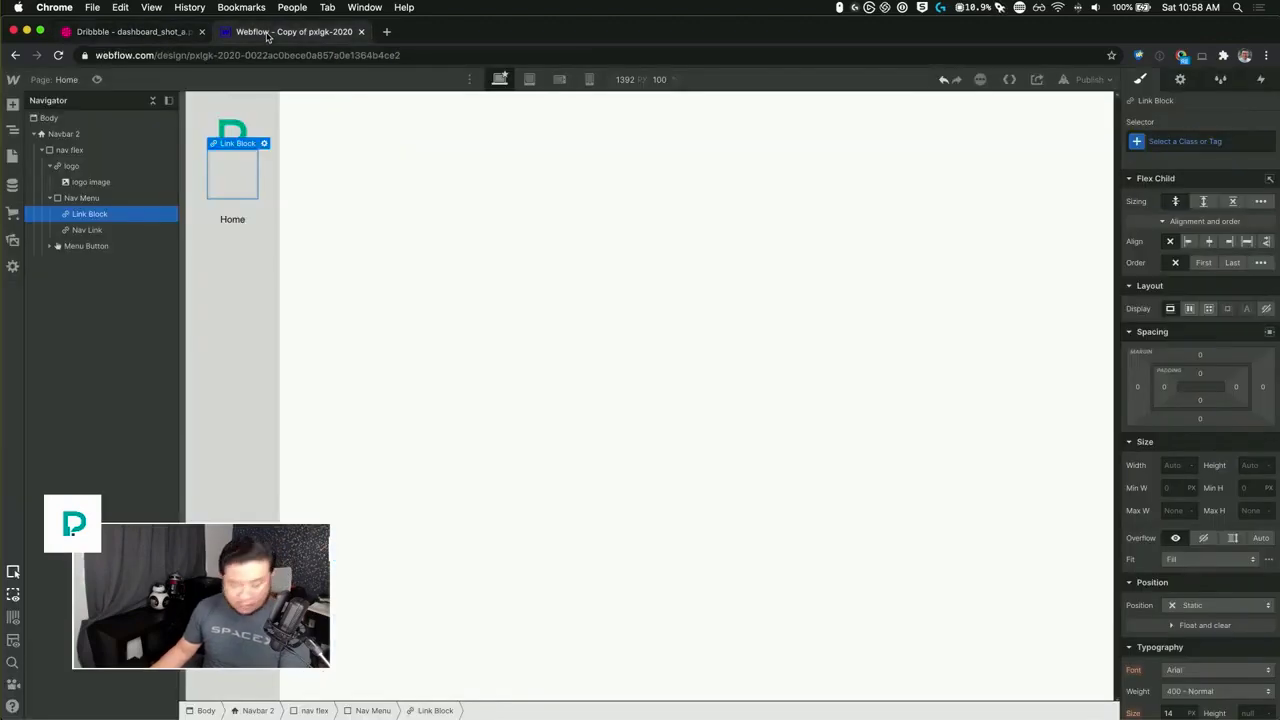
# - Load flaticon.com in a new tab and search for 'home' icons
pyautogui.press('super+t')
pyautogui.write('flaticon.com')
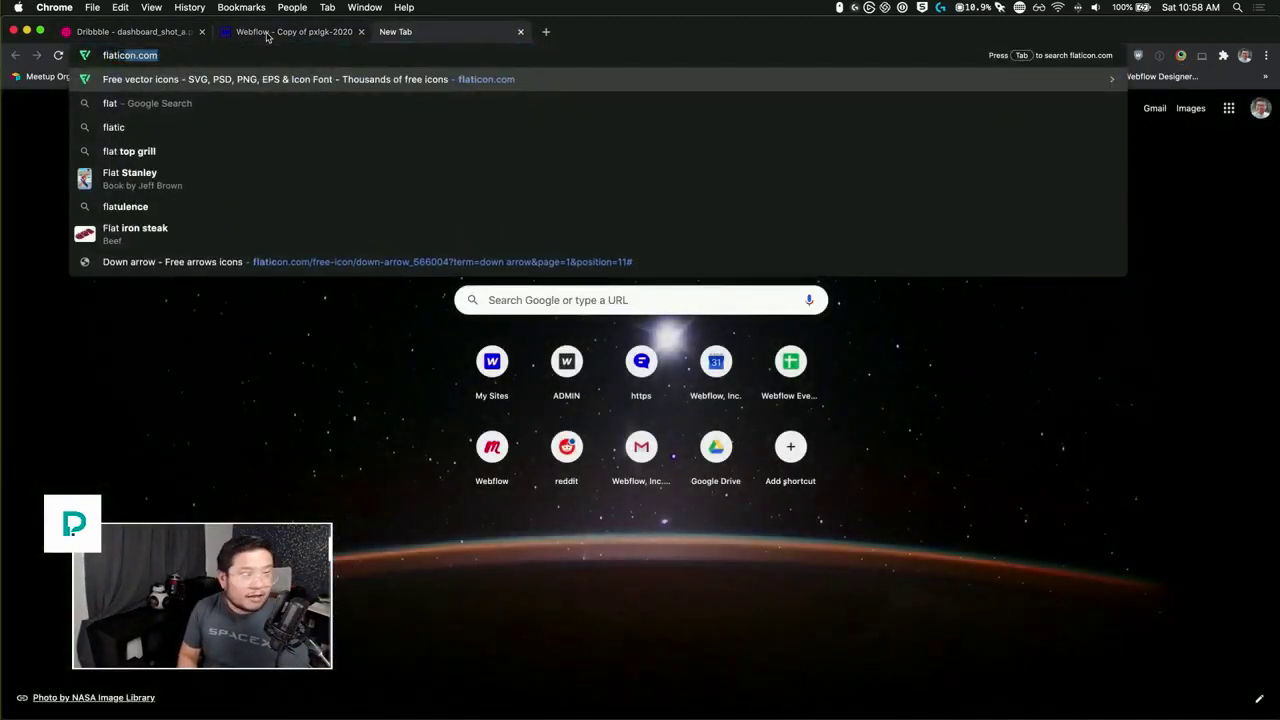
pyautogui.press('Return')
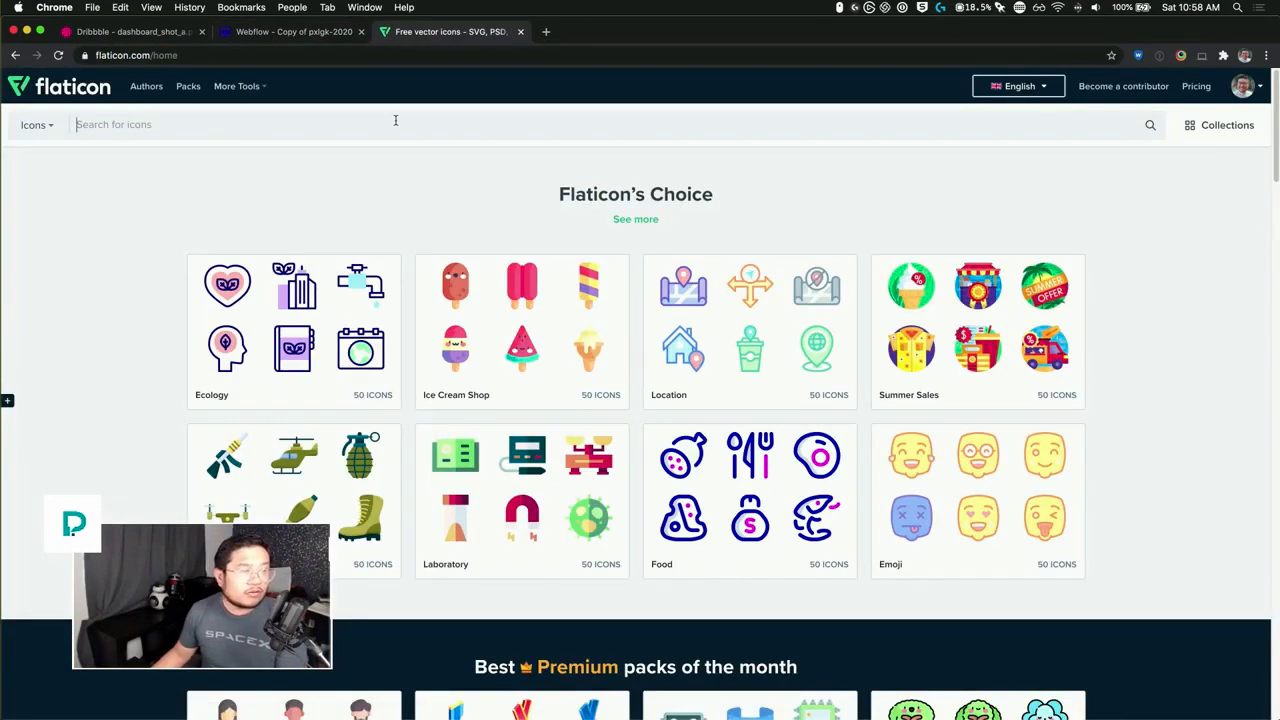
pyautogui.write('home')
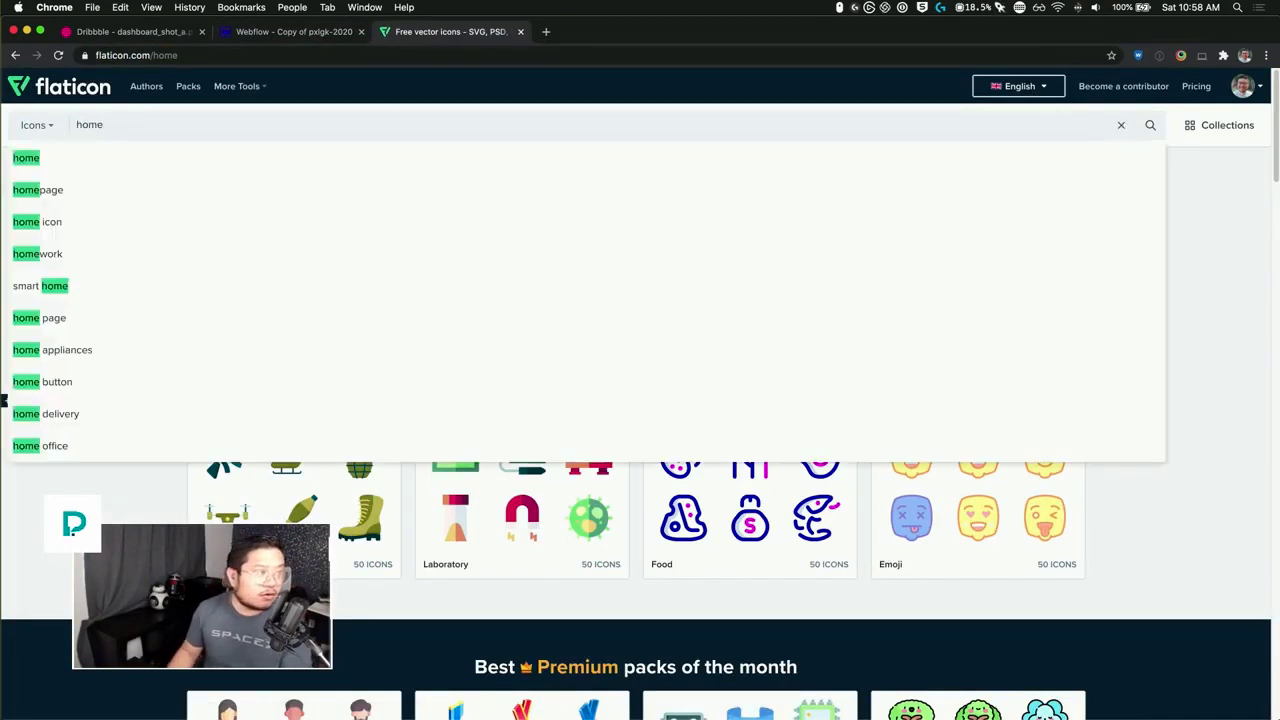
pyautogui.press('Return')
# - Search the Webflow assets for 'icons', 'img' and 'icon', finding no home icon
pyautogui.click(300, 33)
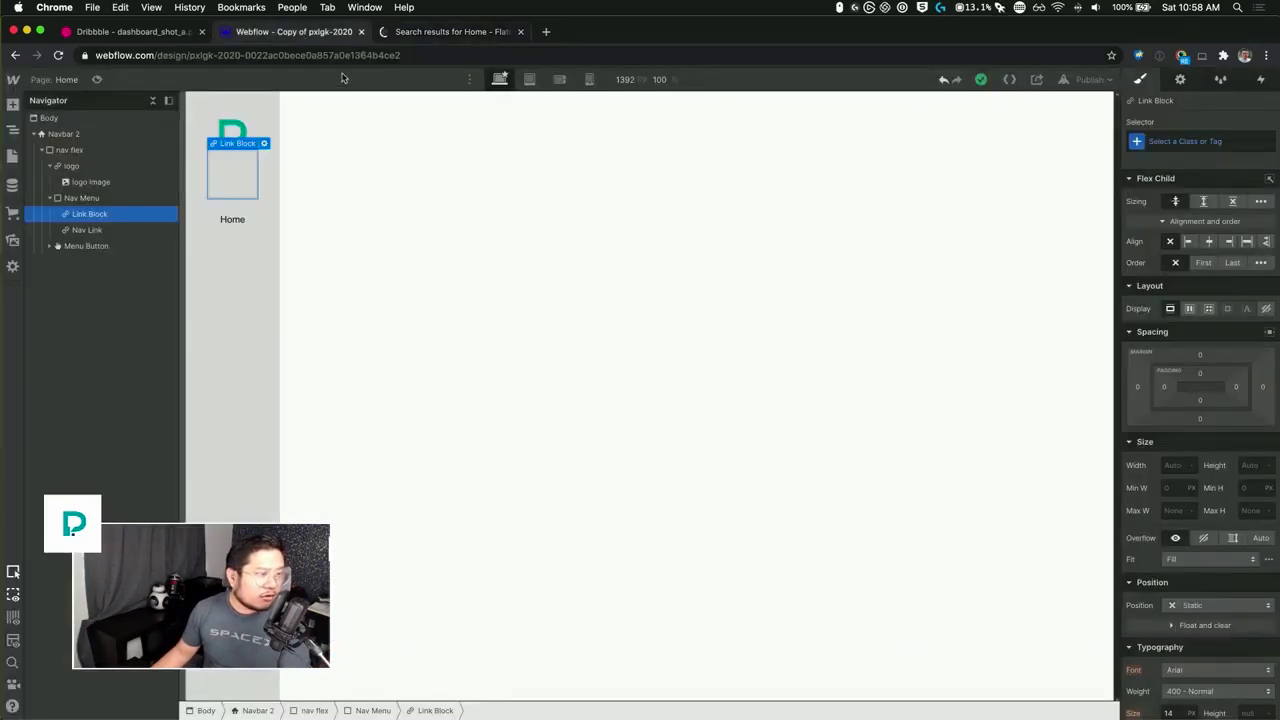
pyautogui.click(12, 240)
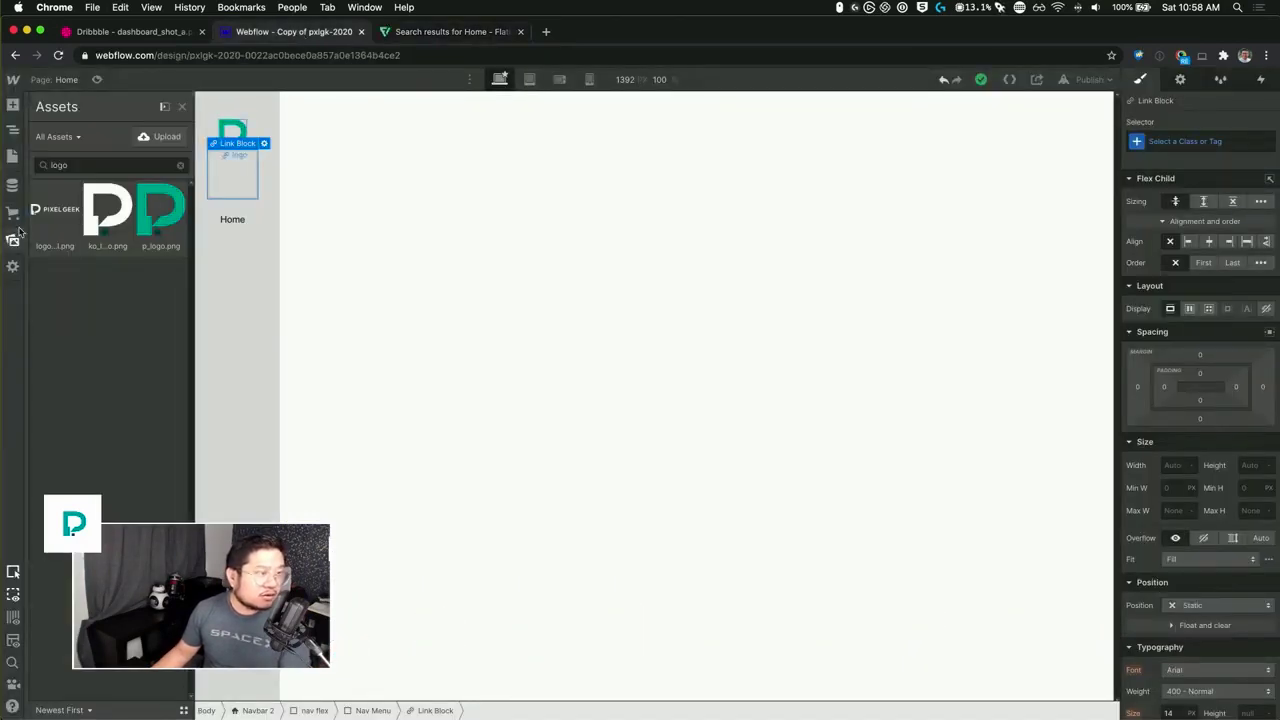
pyautogui.click(180, 165)
pyautogui.click(163, 165)
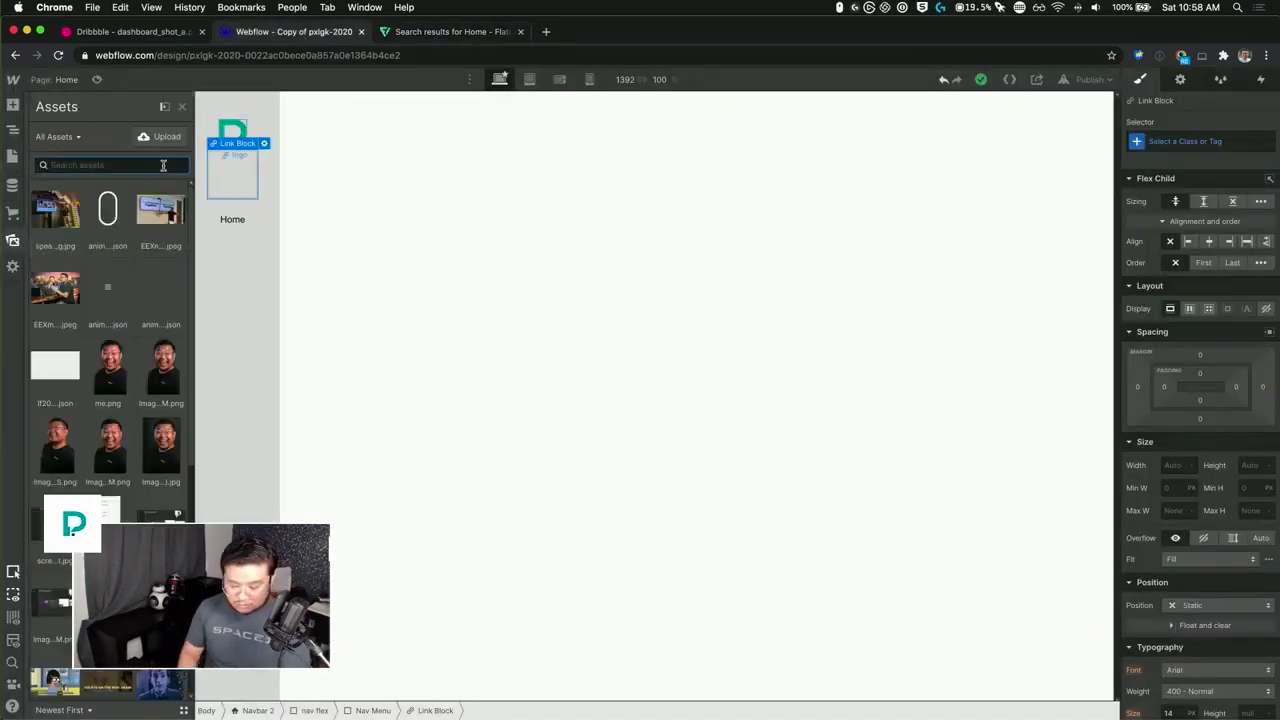
pyautogui.write('icons')
pyautogui.click(180, 165)
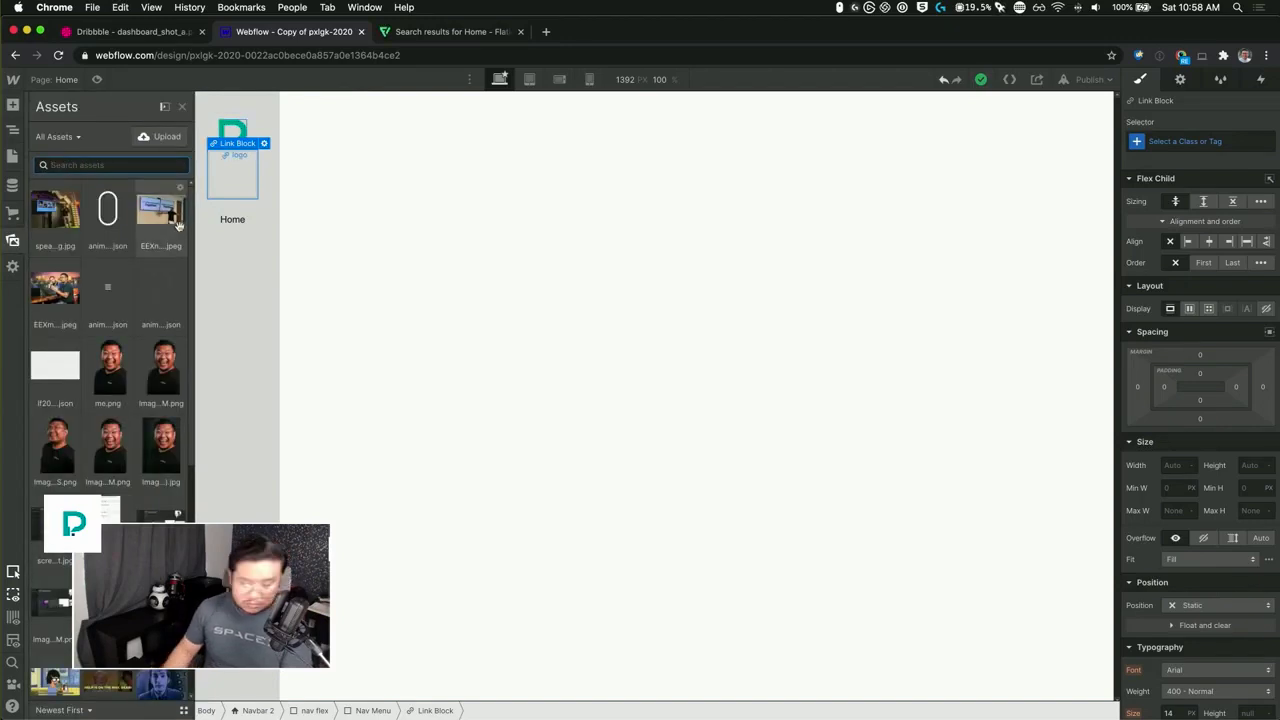
pyautogui.write('img')
pyautogui.press('BackSpace')
pyautogui.press('BackSpace')
pyautogui.press('BackSpace')
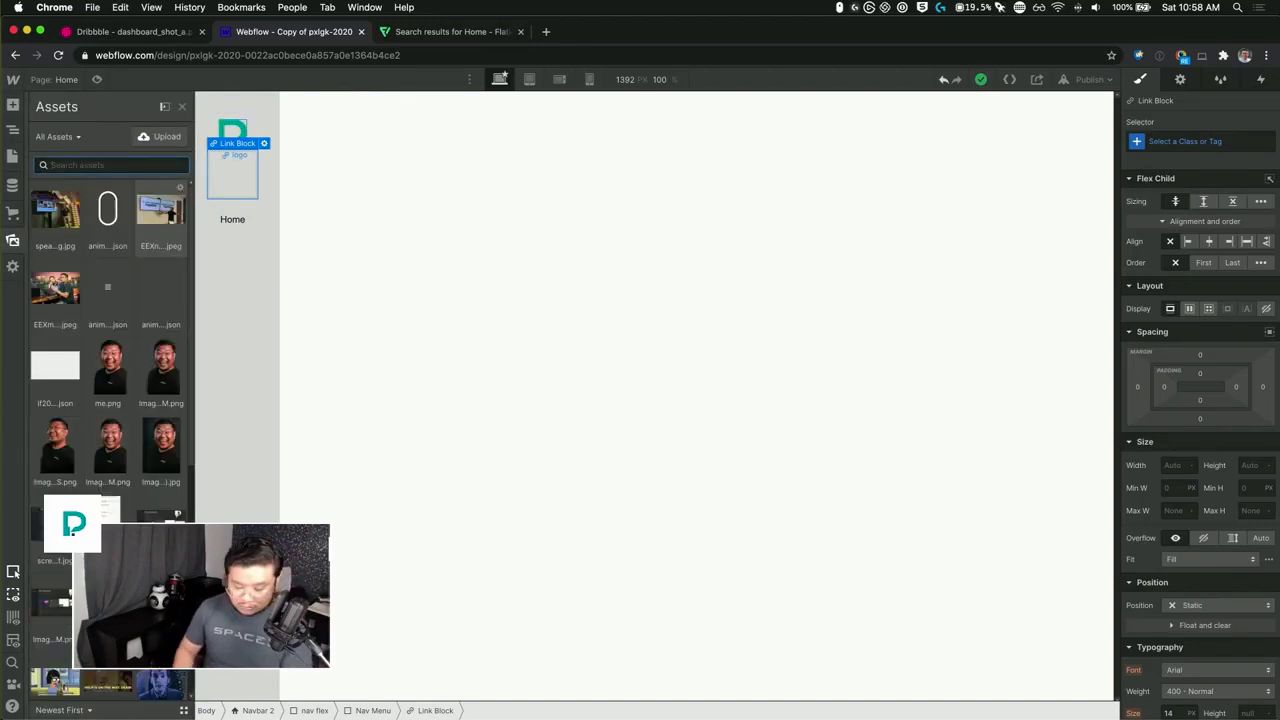
pyautogui.write('icon')
pyautogui.press('BackSpace')
pyautogui.press('BackSpace')
pyautogui.press('BackSpace')
pyautogui.press('BackSpace')
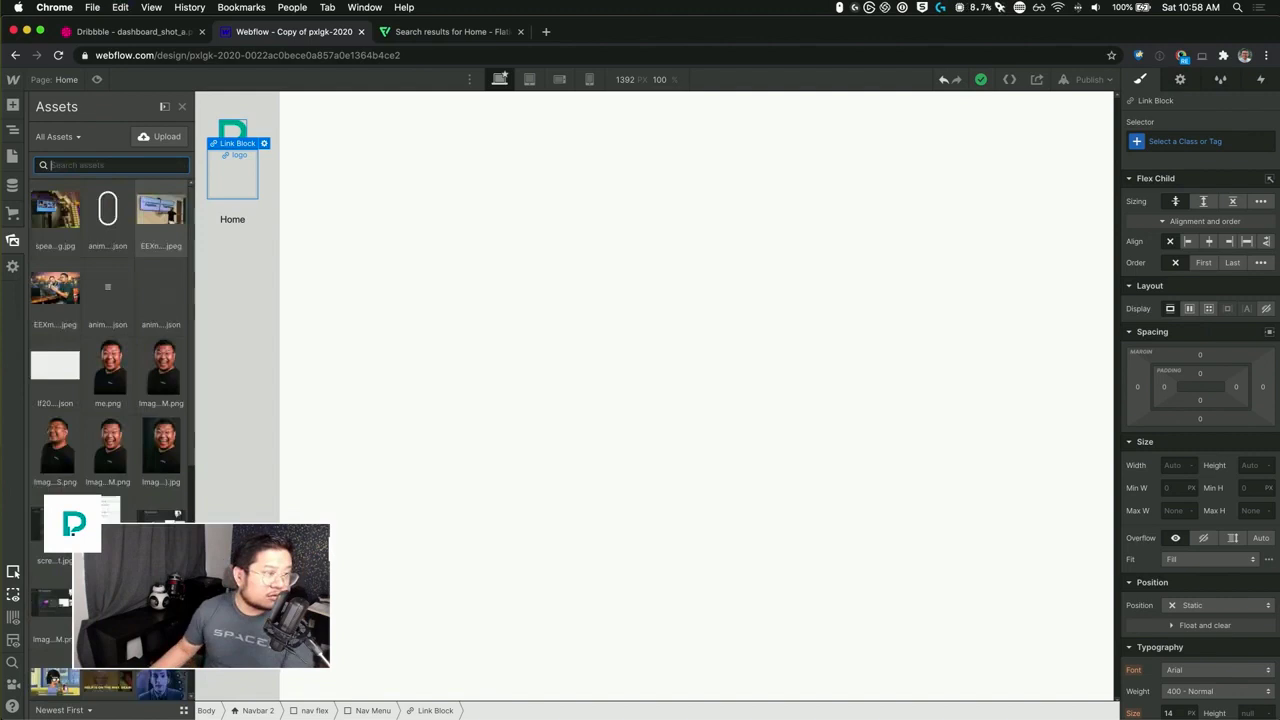
# - Scroll through all project assets, then return to the Flaticon home results
pyautogui.scroll(-5, 190, 348)
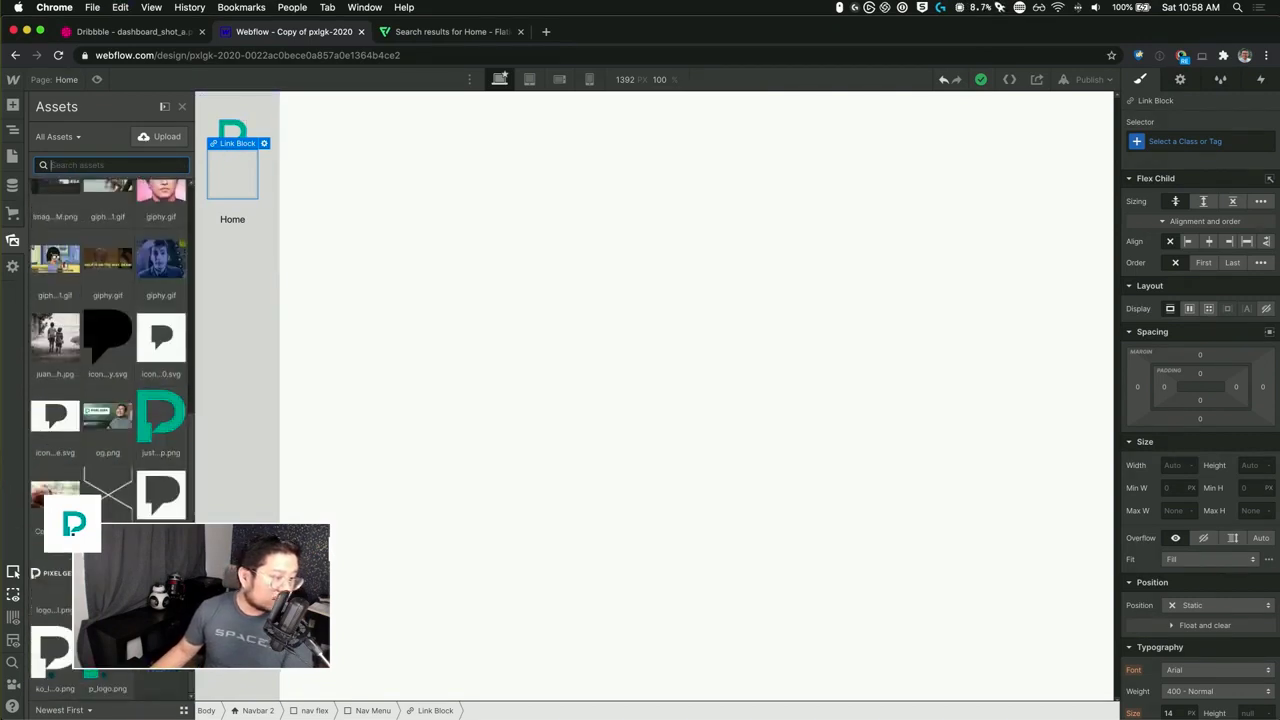
pyautogui.scroll(-10, 110, 400)
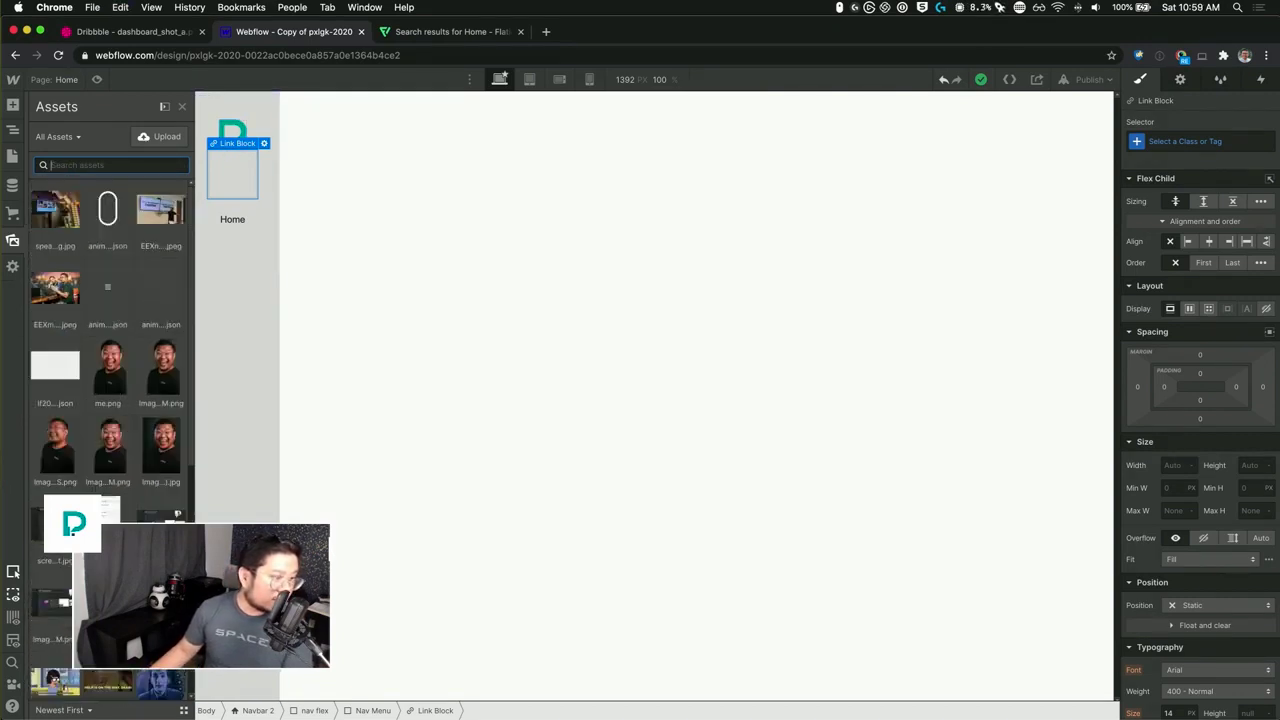
pyautogui.scroll(5, 110, 400)
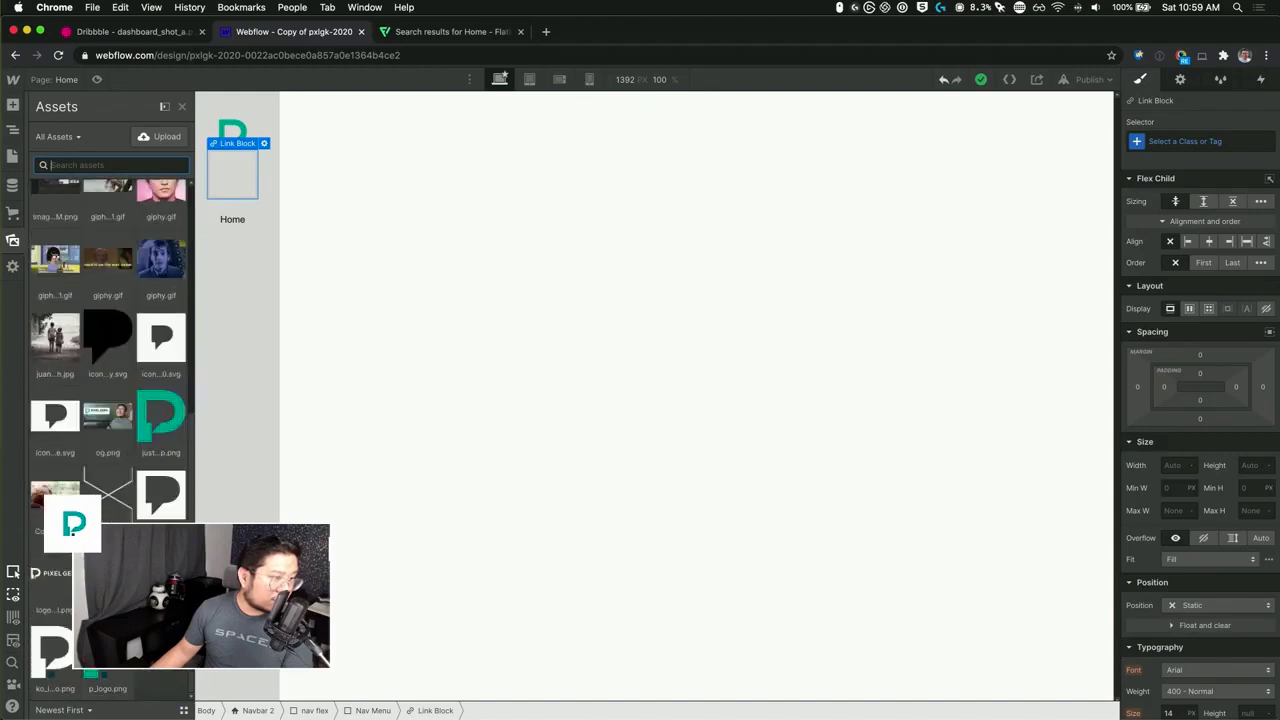
pyautogui.scroll(-8, 110, 400)
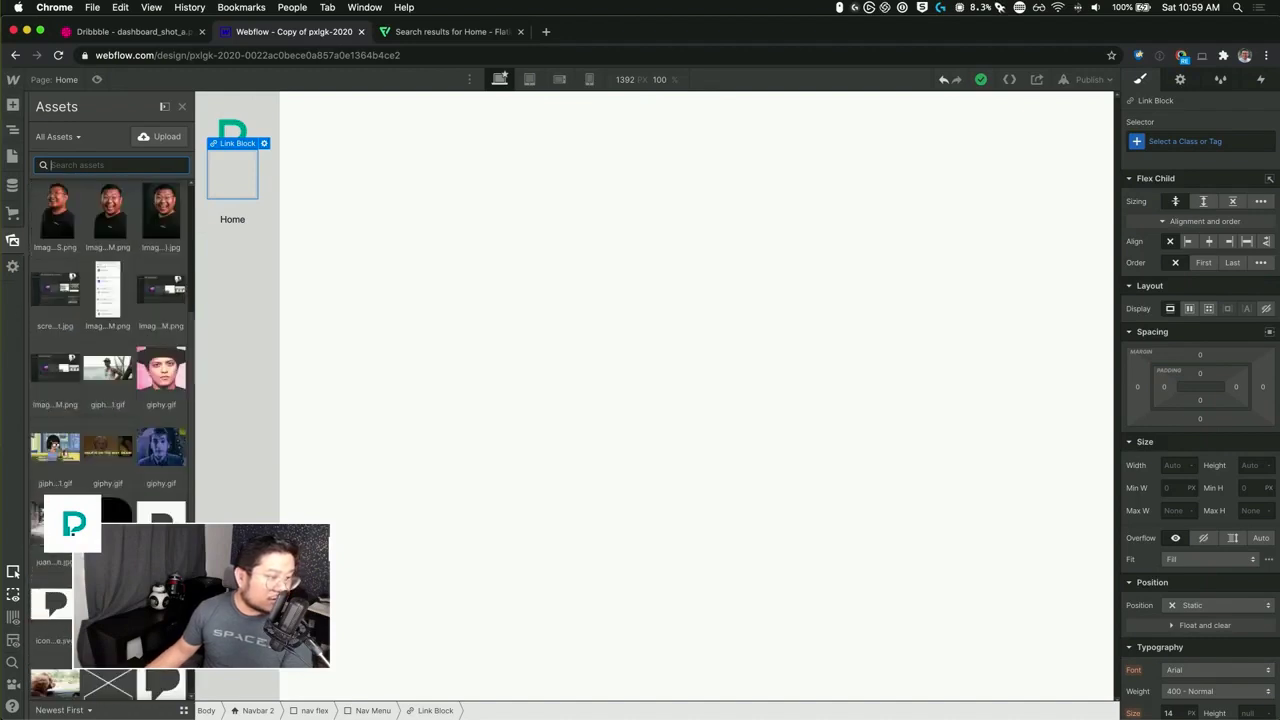
pyautogui.click(455, 31)
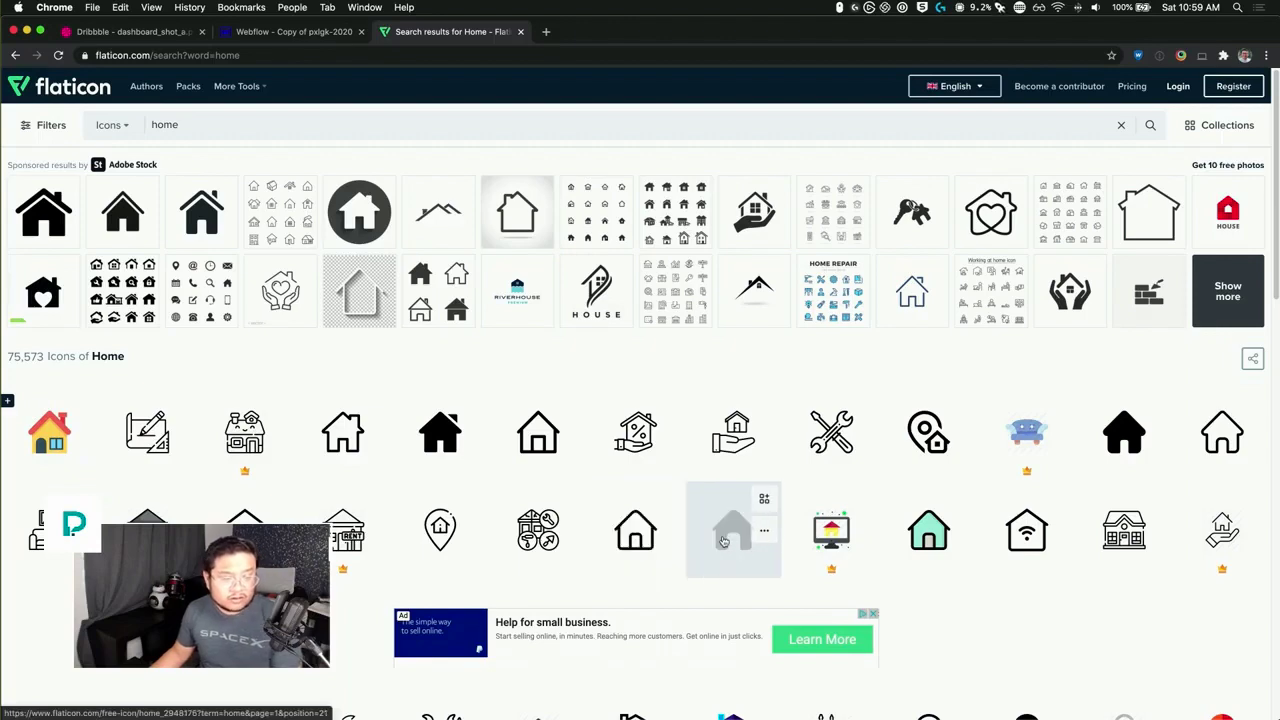
# - Download the solid grey home icon as a free SVG and dismiss the attribution popup
pyautogui.scroll(-5, 650, 527)
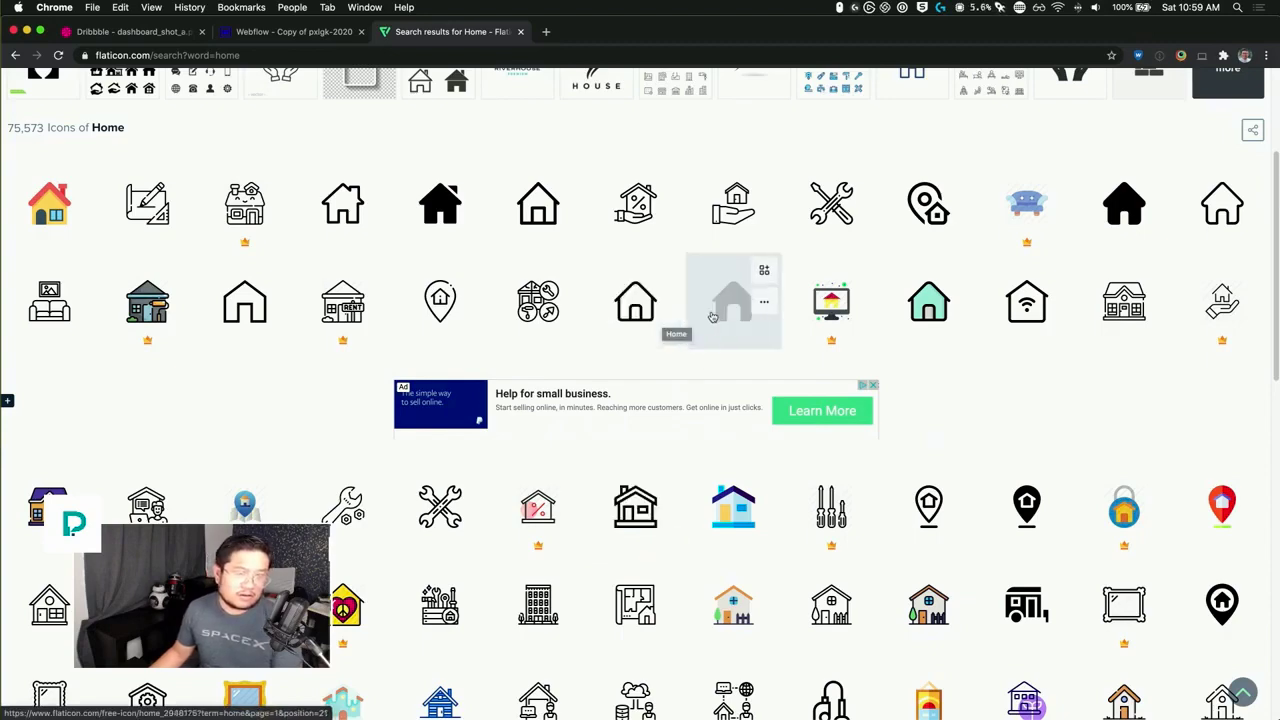
pyautogui.click(722, 312)
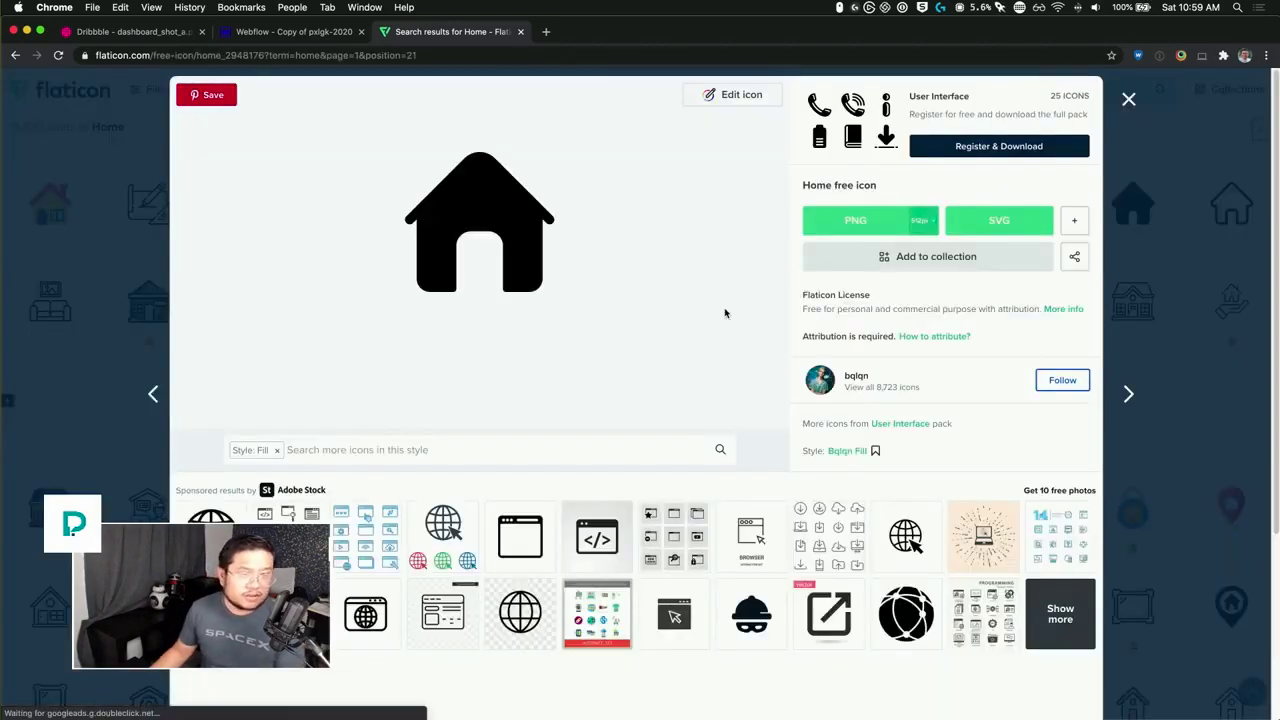
pyautogui.click(1008, 220)
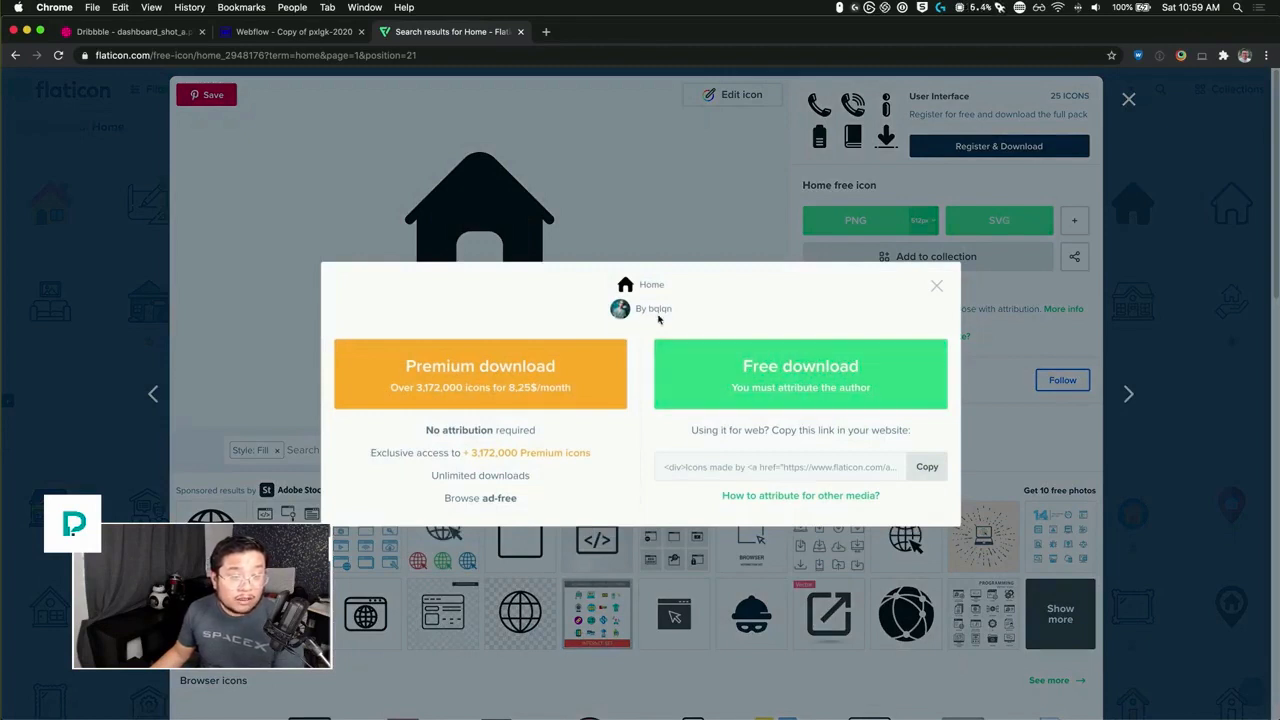
pyautogui.click(805, 380)
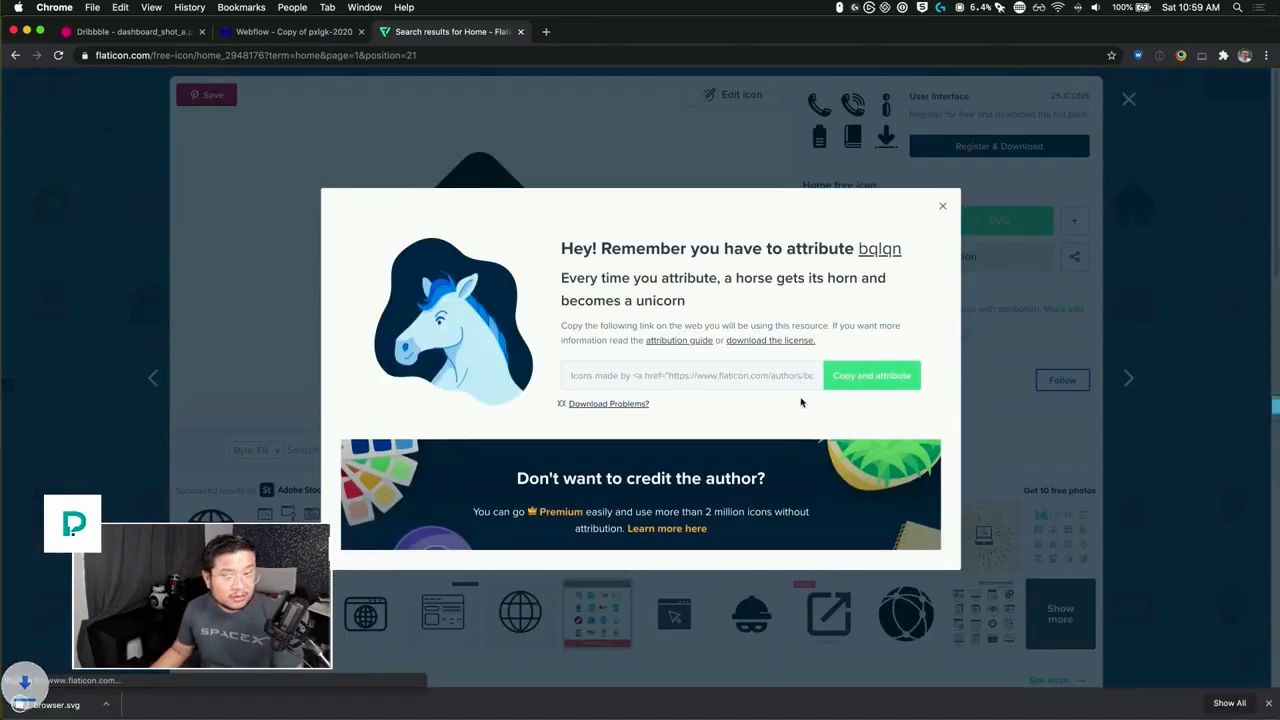
pyautogui.click(943, 209)
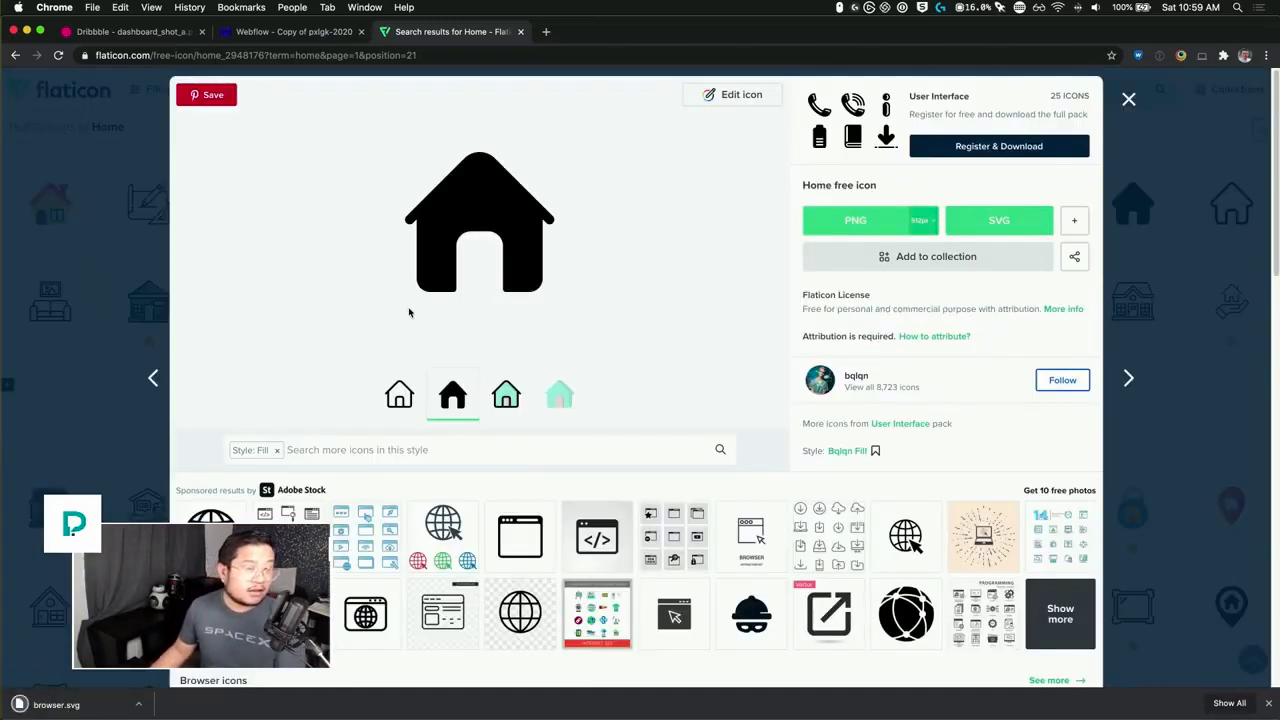
# - Try dragging the downloaded icon into the Link Block in Webflow's Navigator
pyautogui.click(273, 33)
pyautogui.press('z')
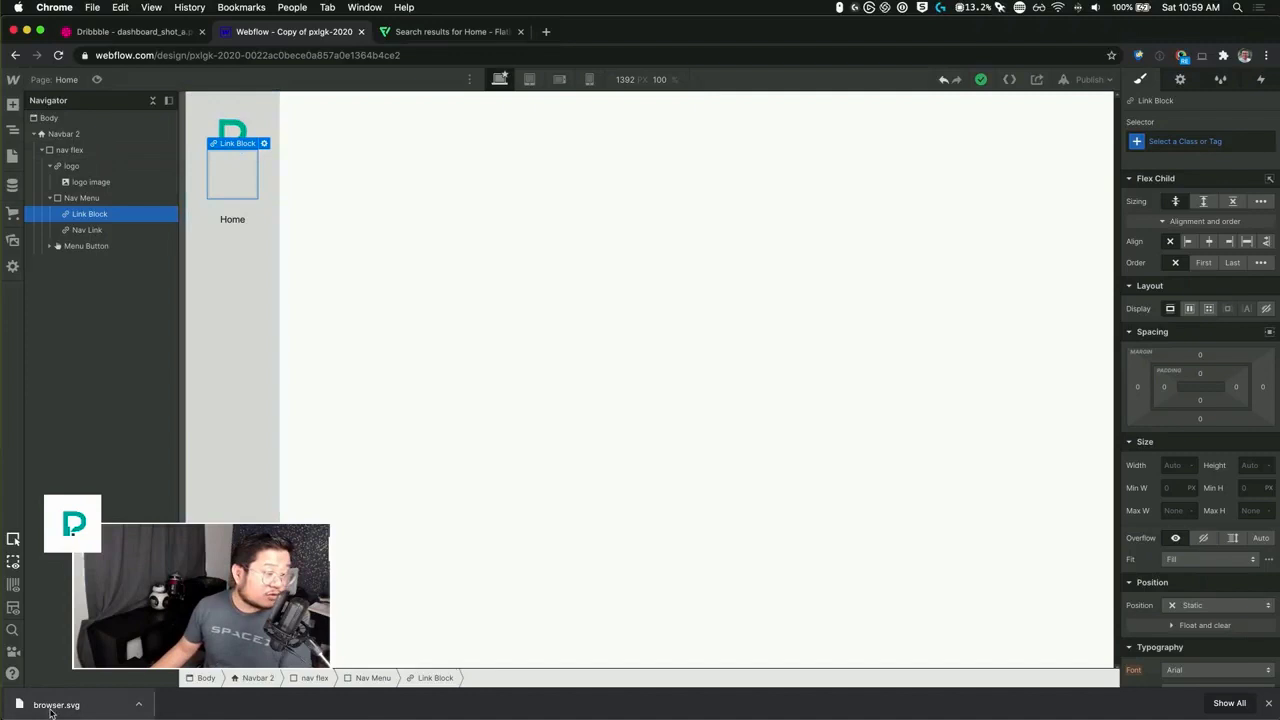
pyautogui.moveTo(50, 708); pyautogui.dragTo(230, 178)
# - Rename browser.svg to icon-home.svg in Finder and drag it onto the Link Block
pyautogui.click(139, 705)
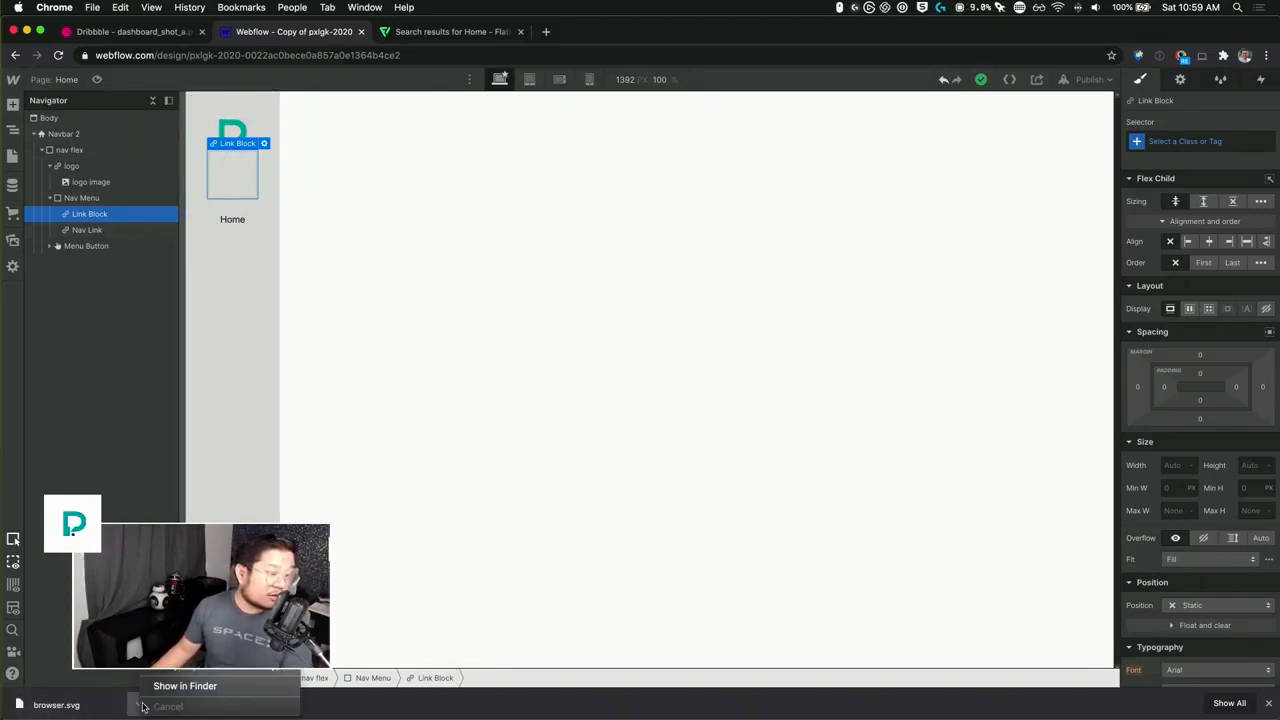
pyautogui.click(180, 686)
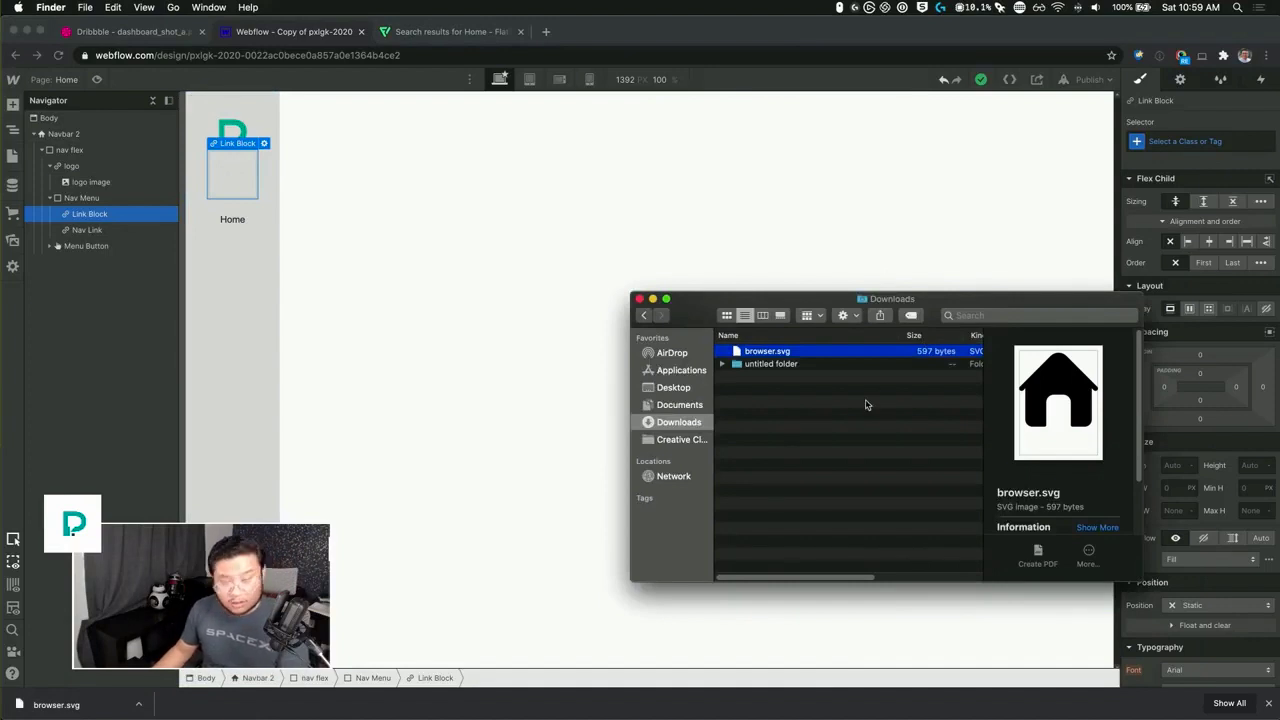
pyautogui.write('icon-home')
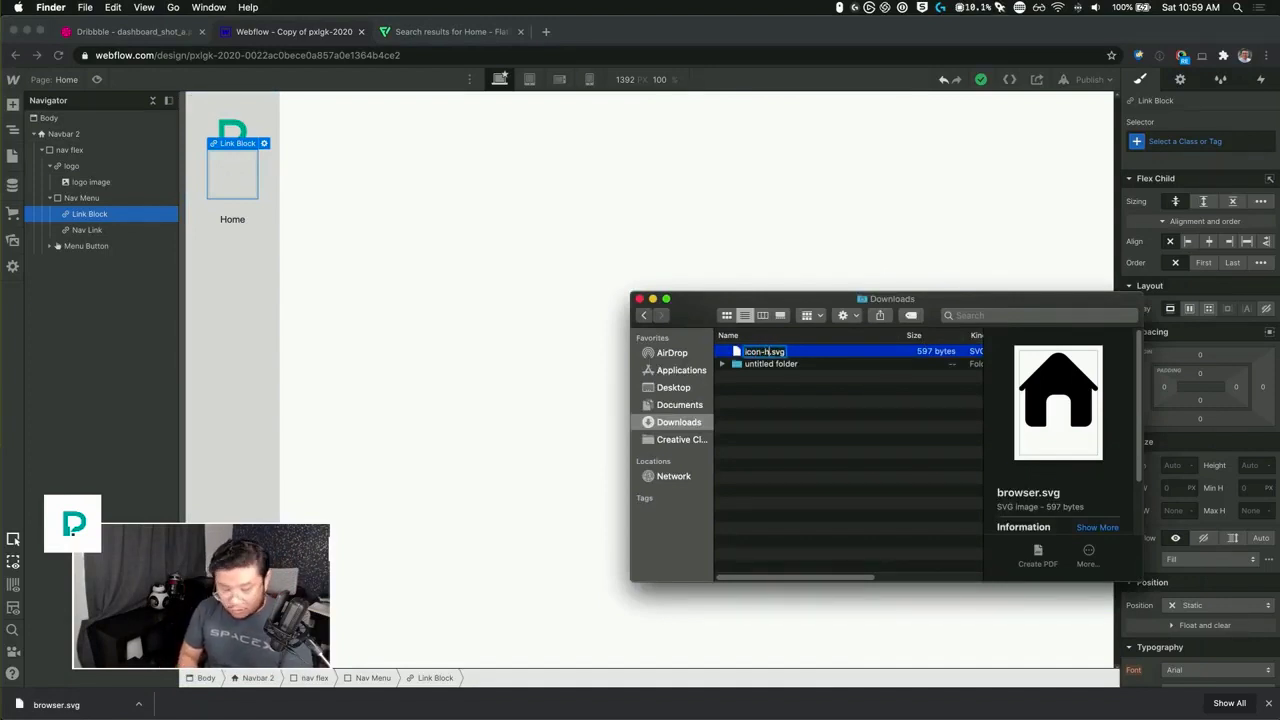
pyautogui.press('Return')
pyautogui.moveTo(790, 353); pyautogui.dragTo(232, 175)
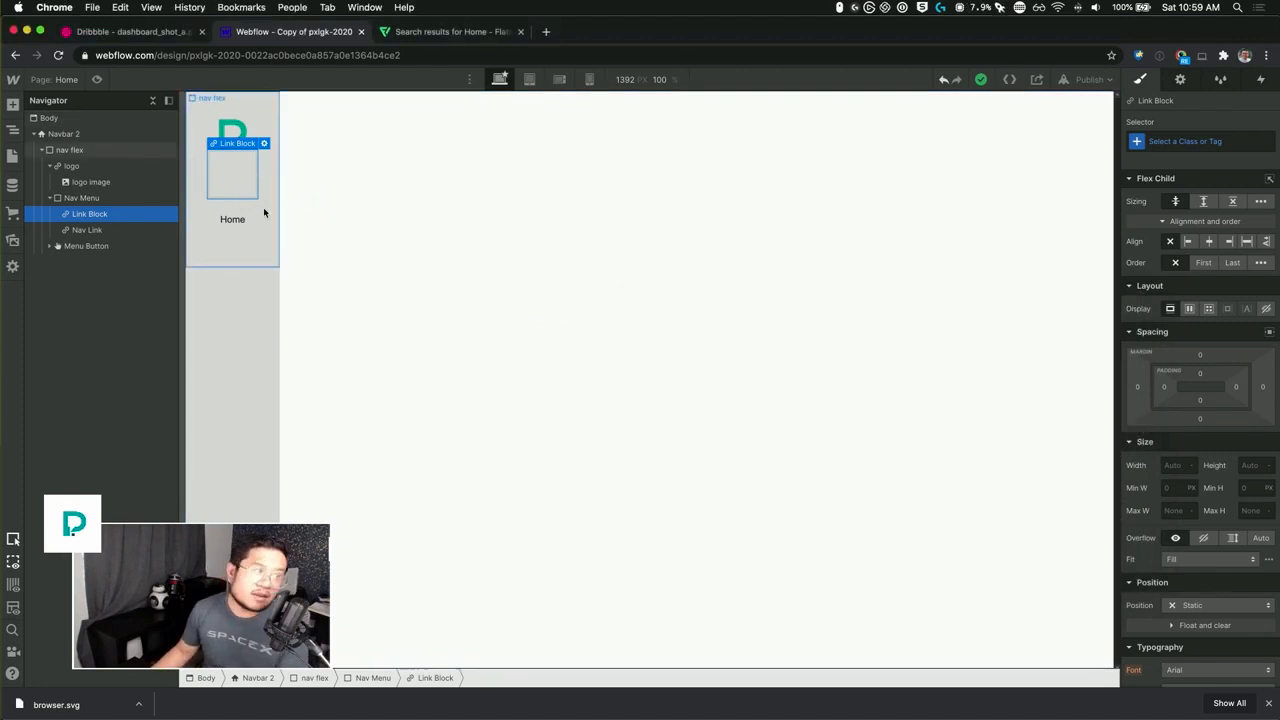
# - Upload icon-home.svg from the Downloads folder into the Webflow asset library
pyautogui.click(12, 240)
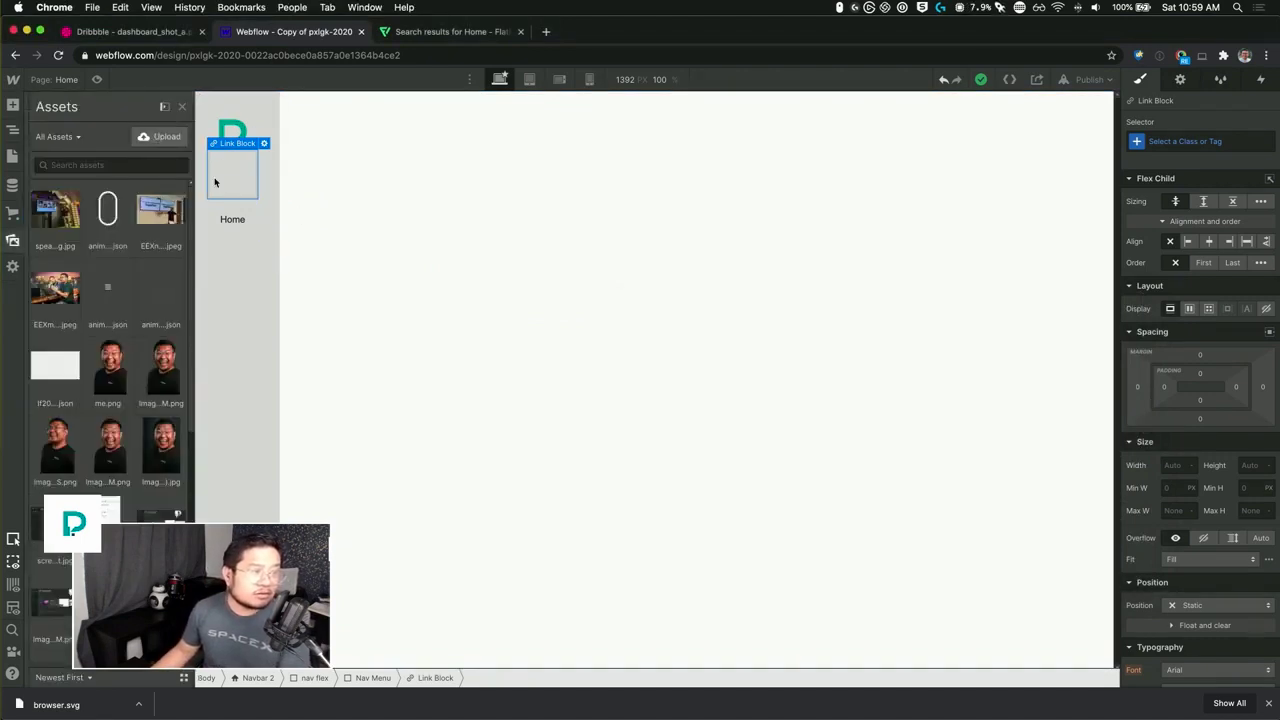
pyautogui.click(536, 117)
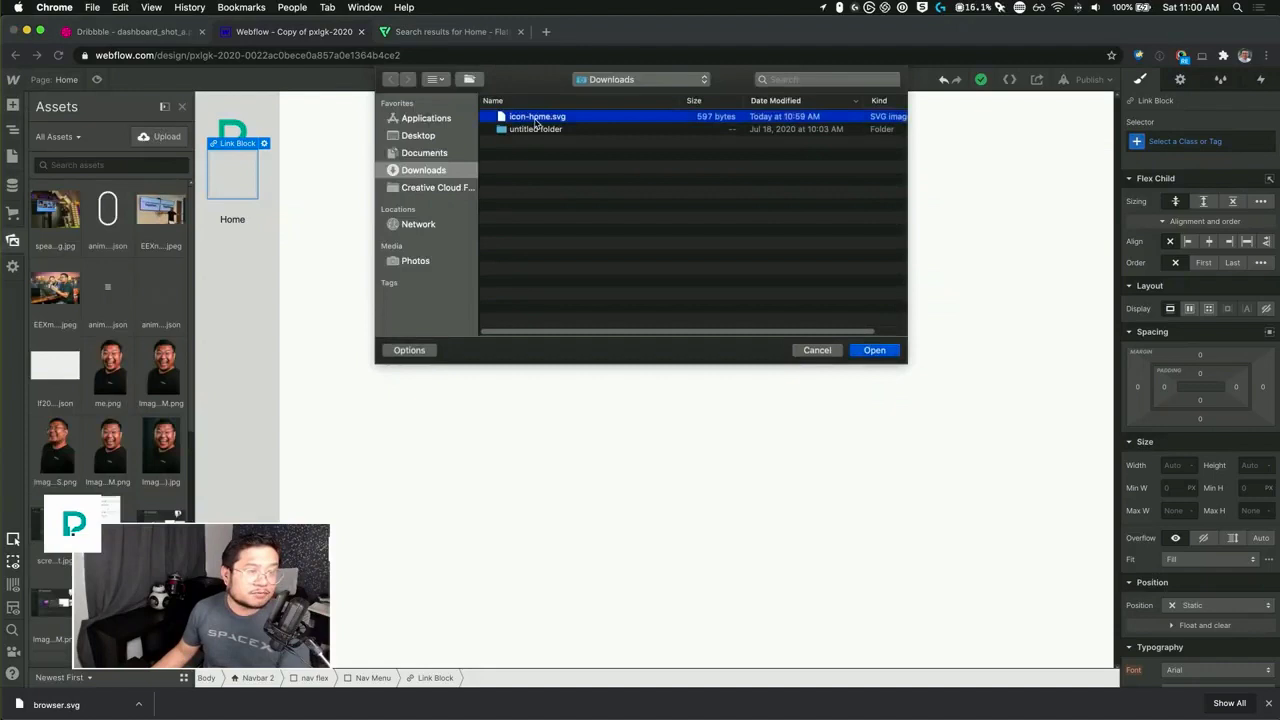
pyautogui.doubleClick(536, 117)
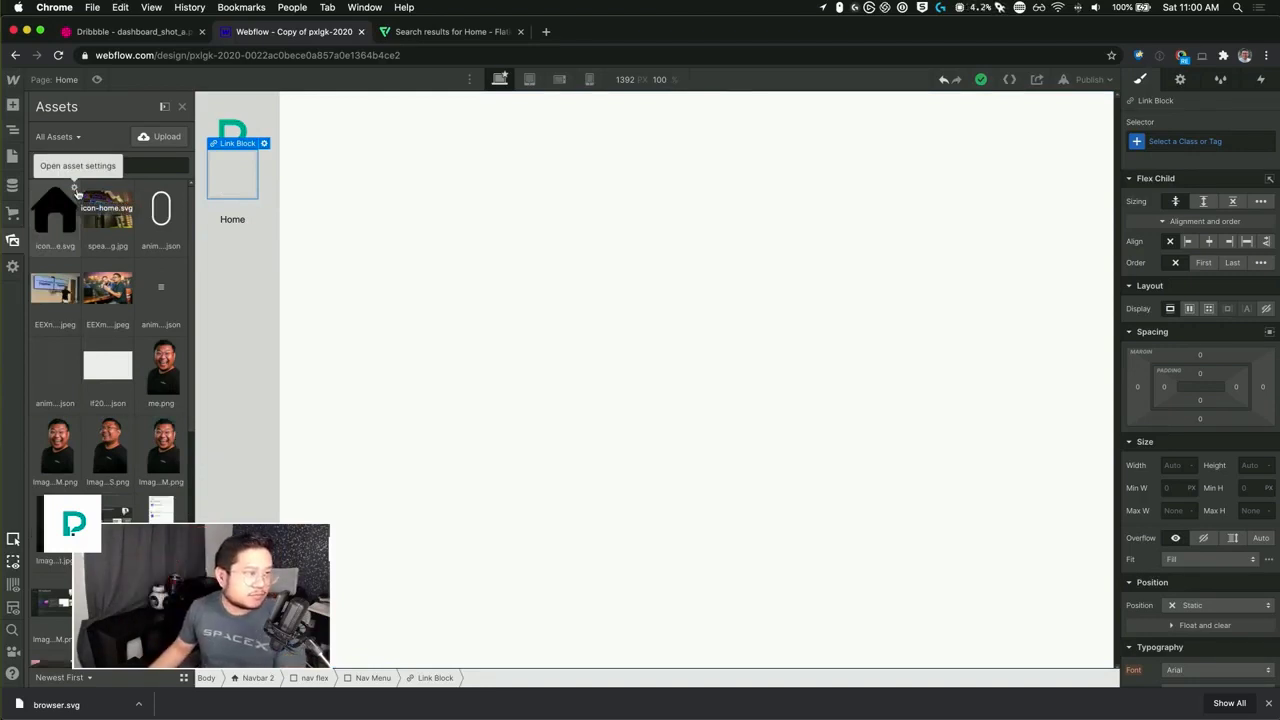
# - View the uploaded icon's SVG page source, close it, then reveal icon-home.svg in Downloads
pyautogui.click(75, 188)
pyautogui.click(99, 302)
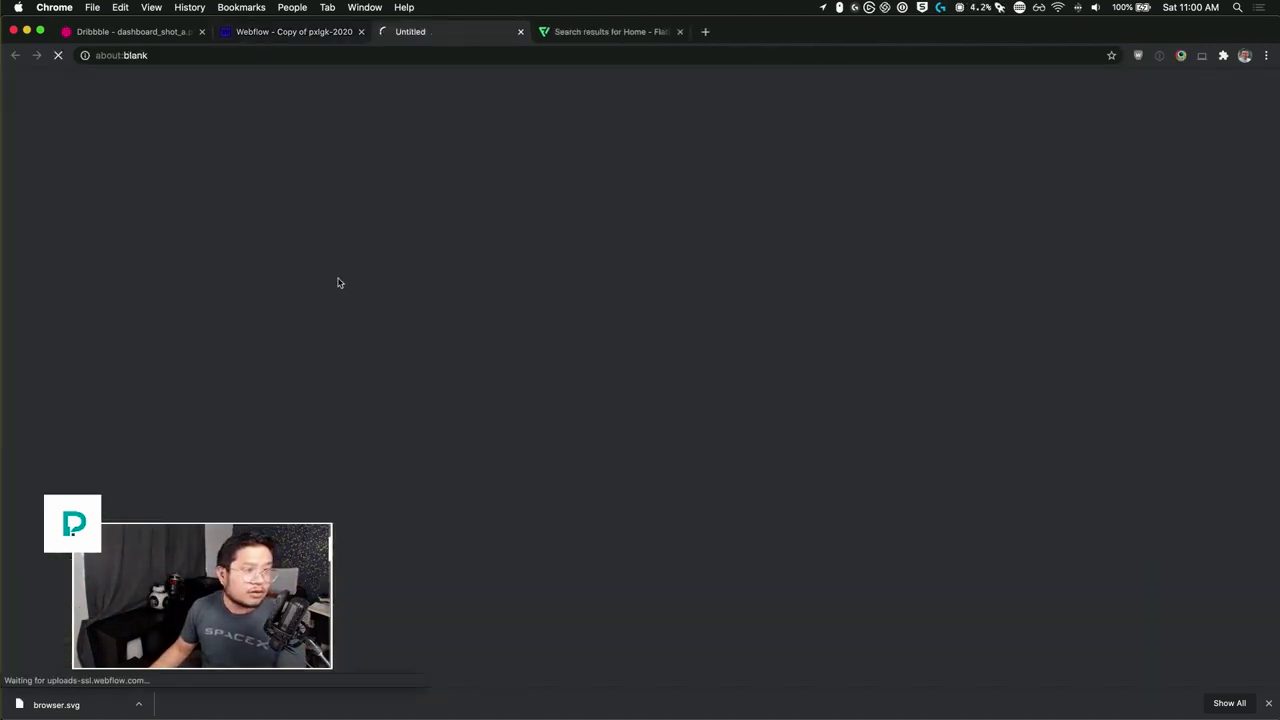
pyautogui.rightClick(463, 158)
pyautogui.click(504, 293)
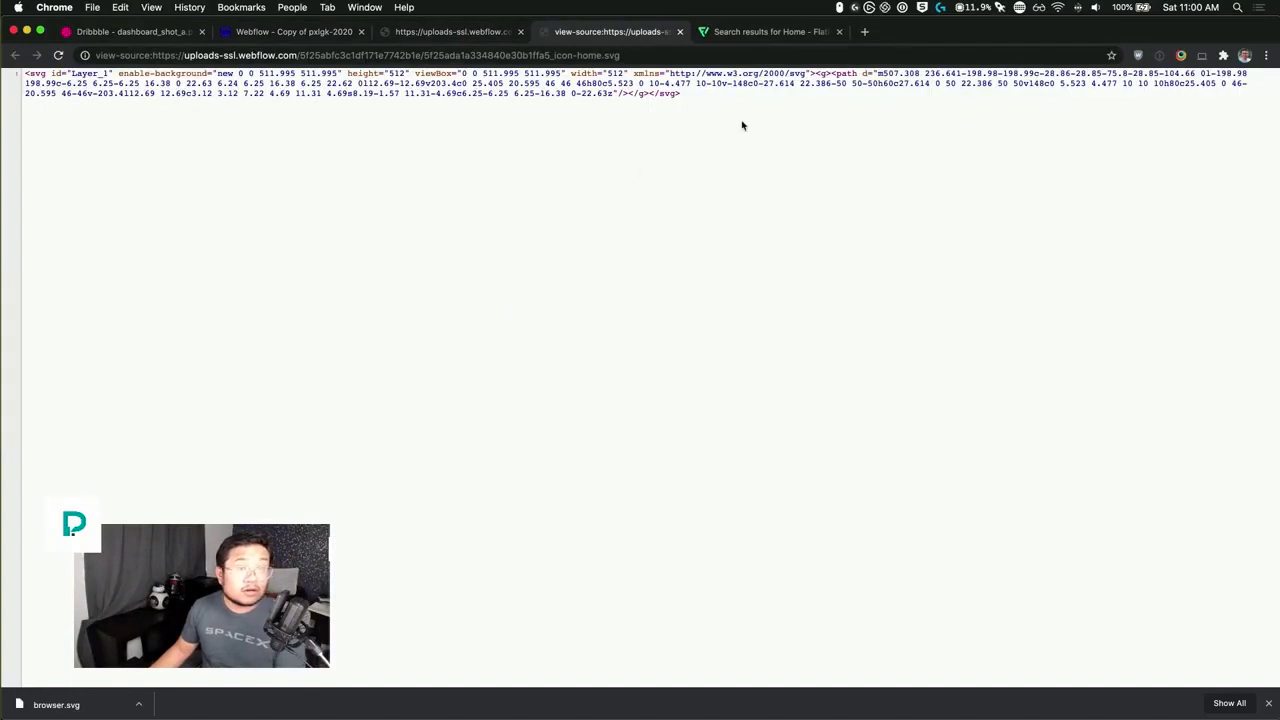
pyautogui.click(680, 31)
pyautogui.click(520, 31)
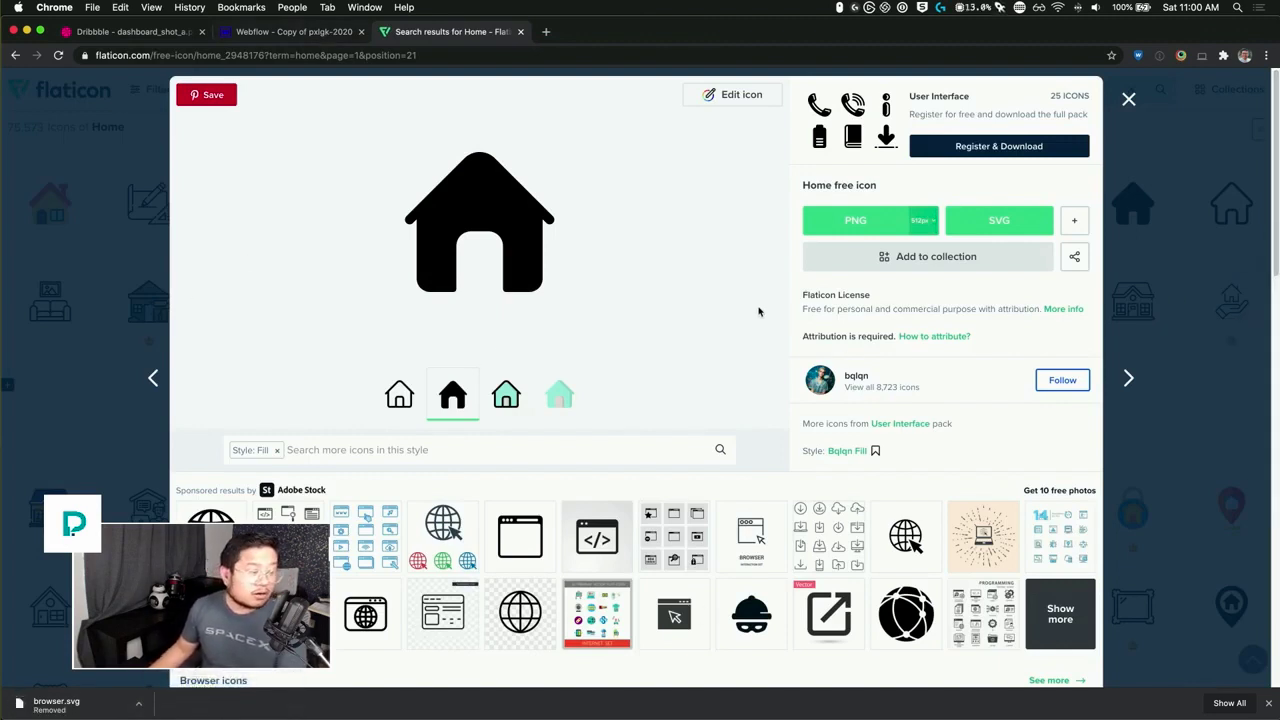
pyautogui.click(138, 704)
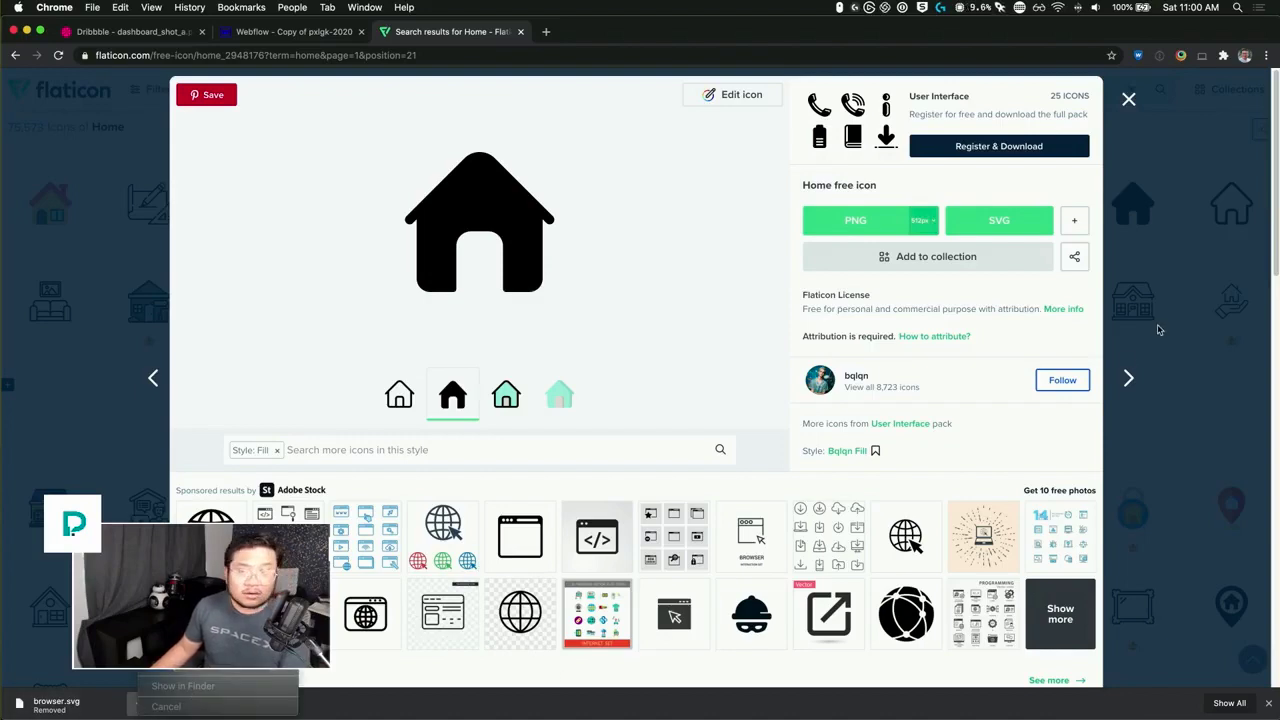
pyautogui.hotkey('ctrl', 'Up')
# - Open icon-home.svg in Sublime Text, shrink the text size and scroll through the code
pyautogui.click(1086, 614)
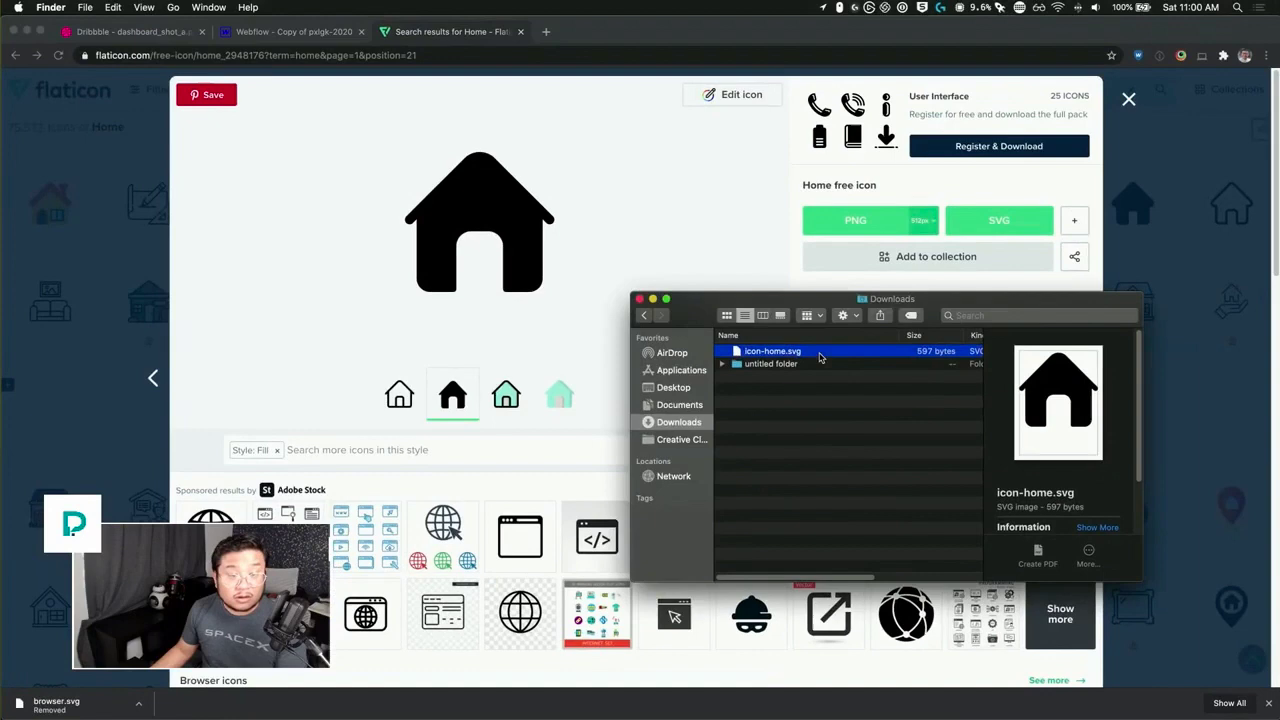
pyautogui.rightClick(820, 357)
pyautogui.moveTo(905, 373)
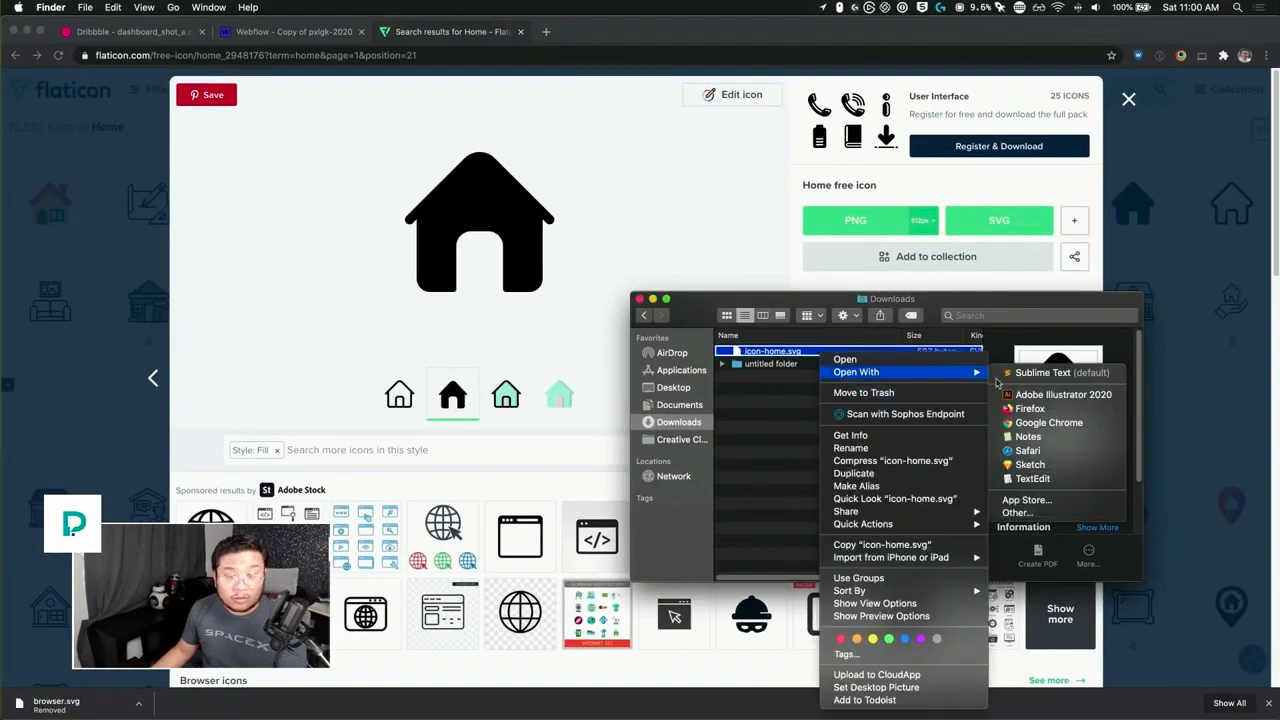
pyautogui.click(1058, 373)
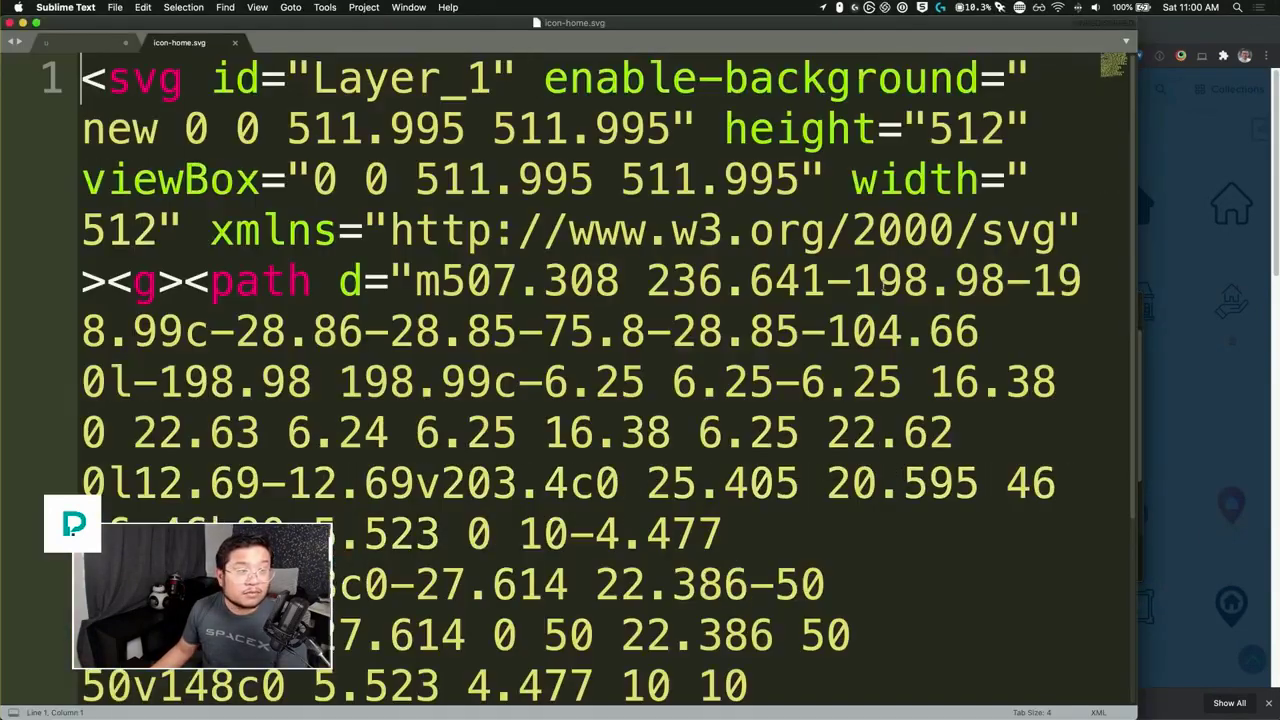
pyautogui.press('super+minus')
pyautogui.press('super+minus')
pyautogui.press('super+minus')
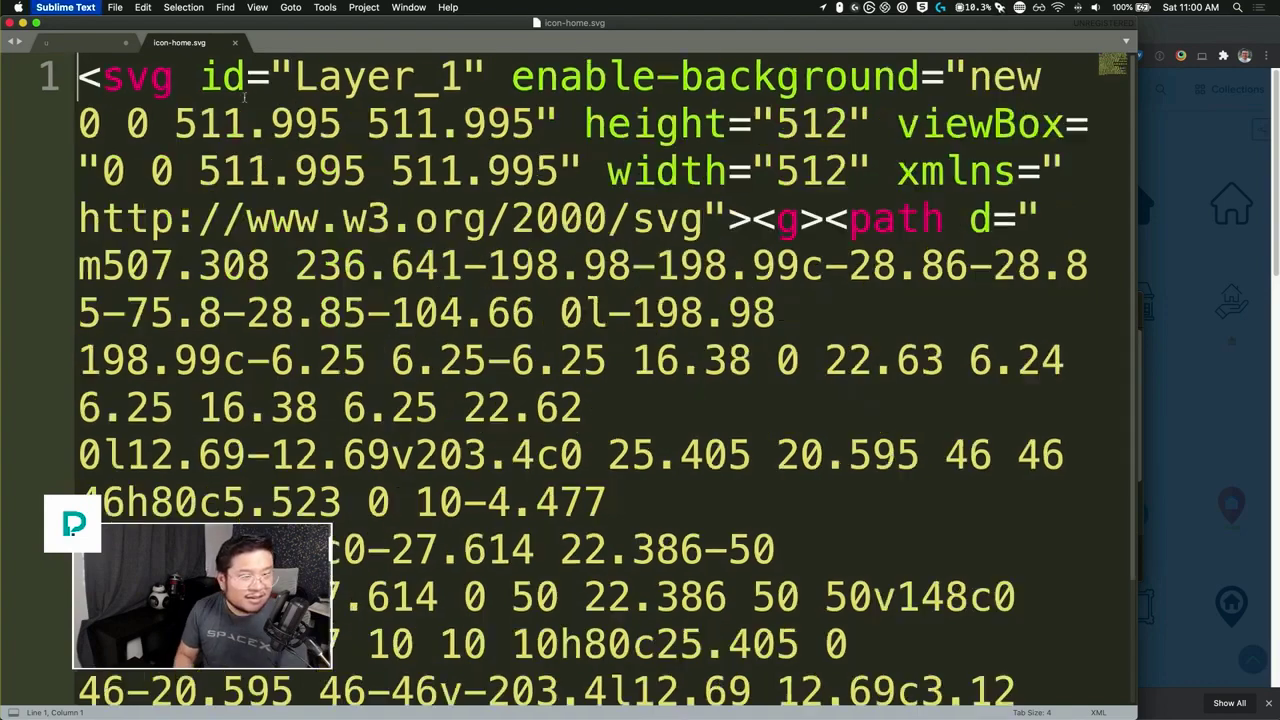
pyautogui.press('super+minus')
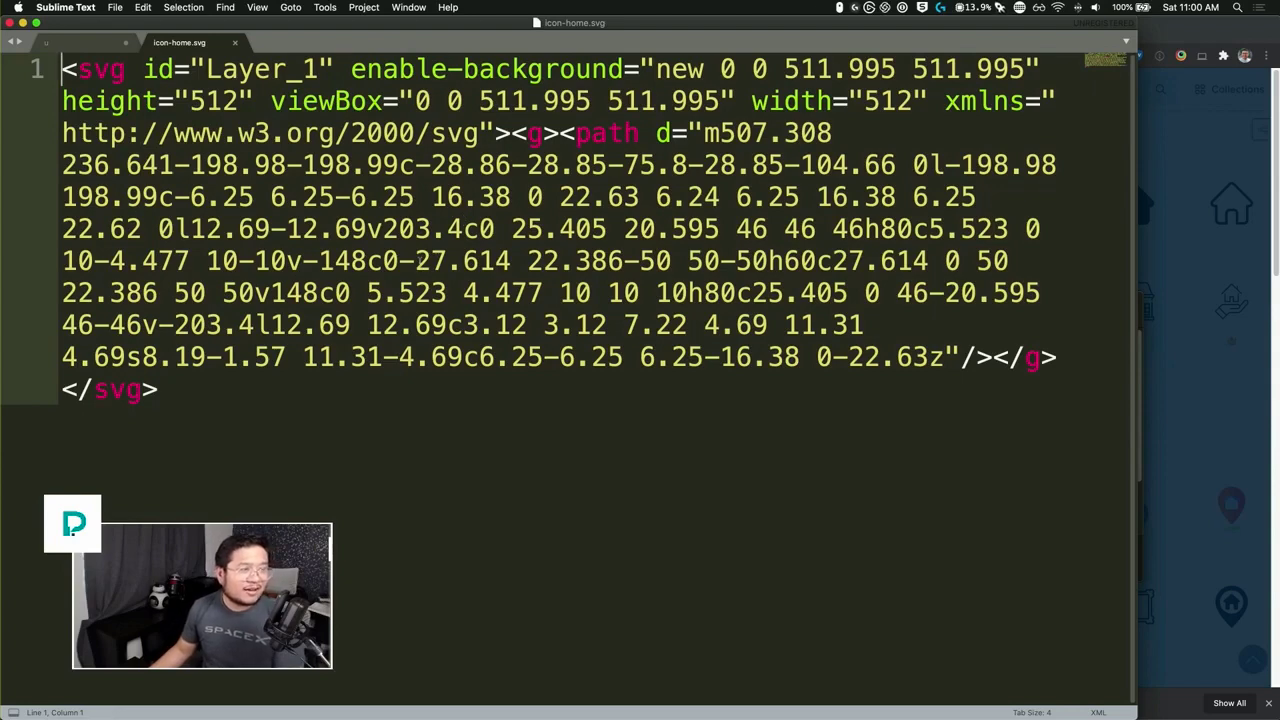
pyautogui.click(365, 132)
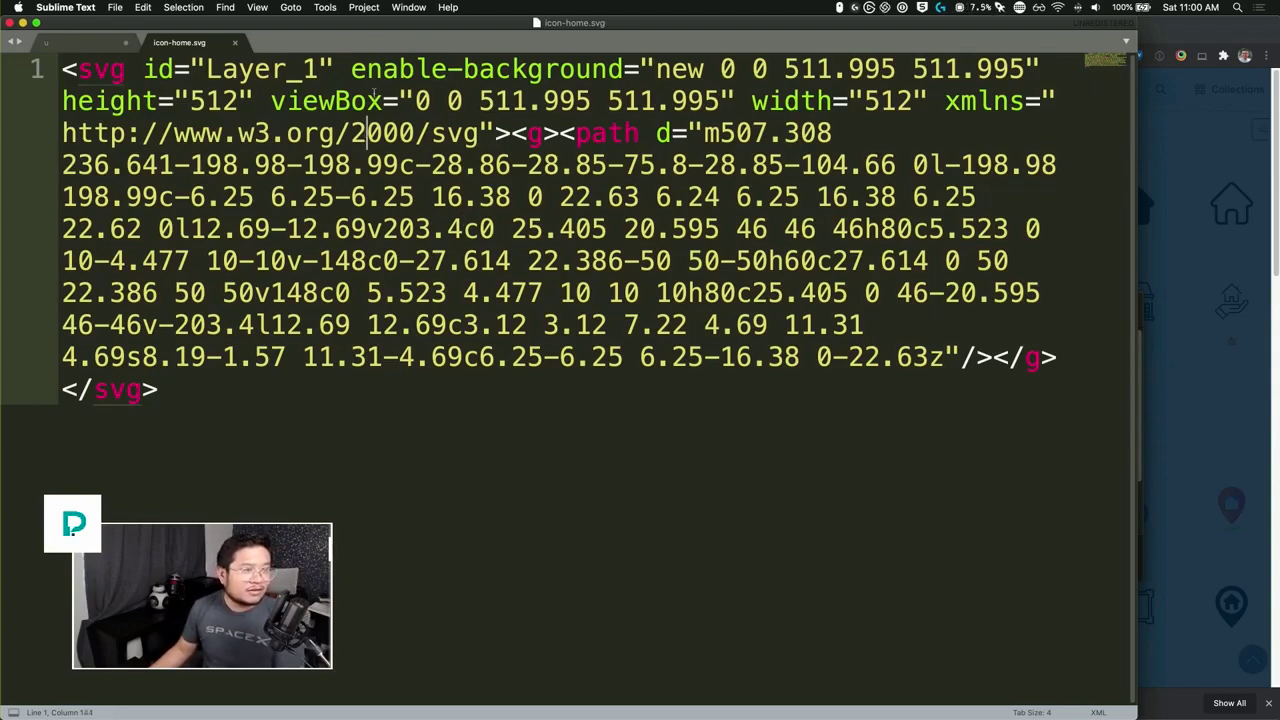
pyautogui.moveTo(473, 32); pyautogui.dragTo(505, 32)
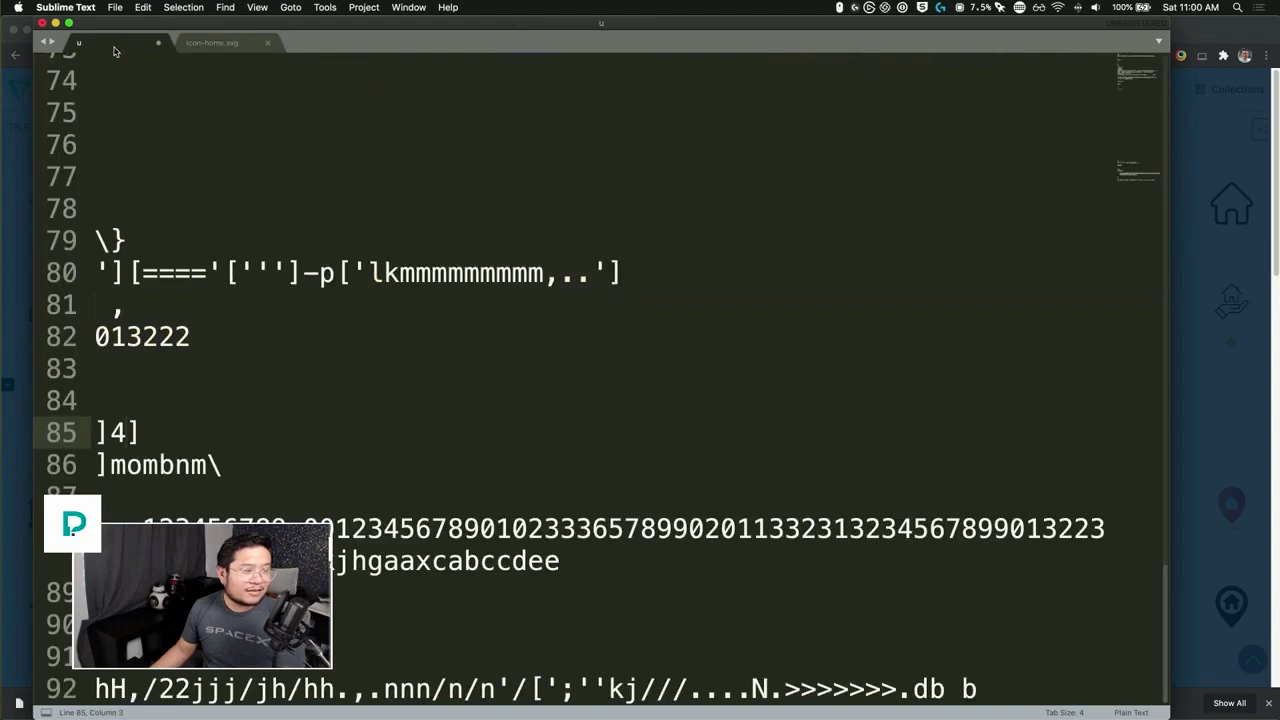
pyautogui.scroll(1, 205, 297)
pyautogui.scroll(-1, 205, 297)
pyautogui.scroll(5, 205, 297)
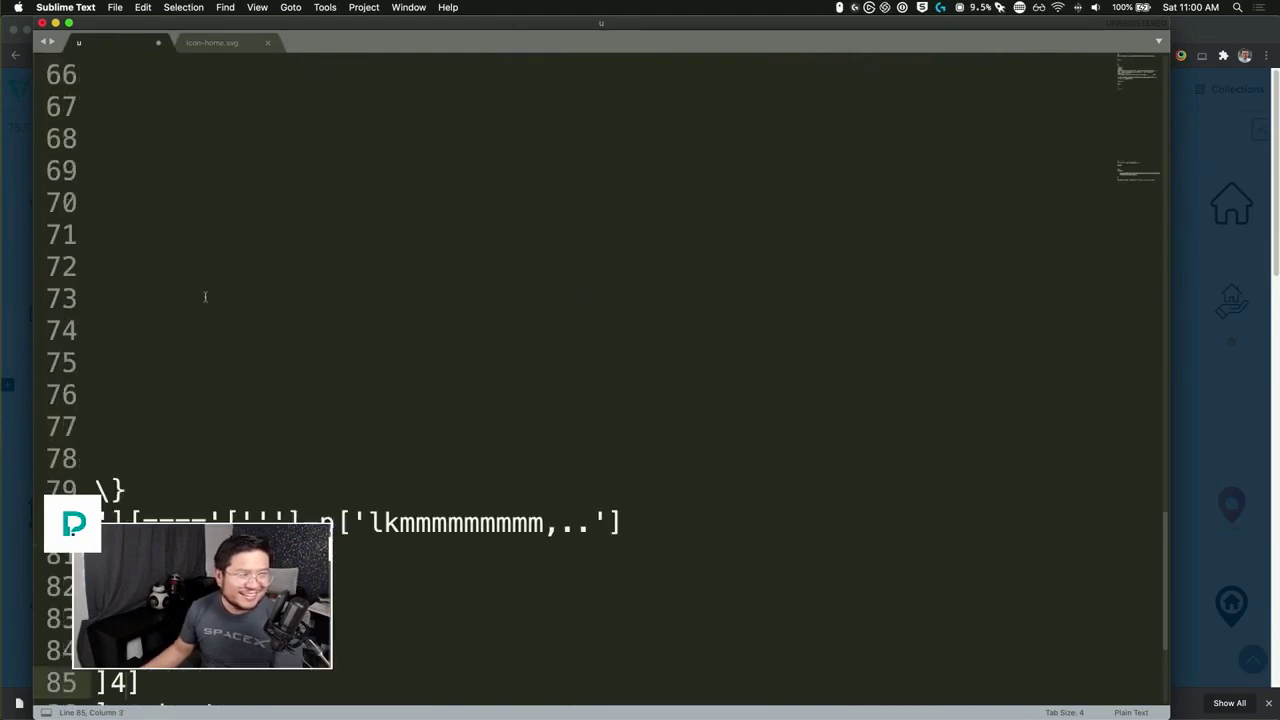
pyautogui.scroll(-3, 205, 300)
pyautogui.scroll(-1, 205, 300)
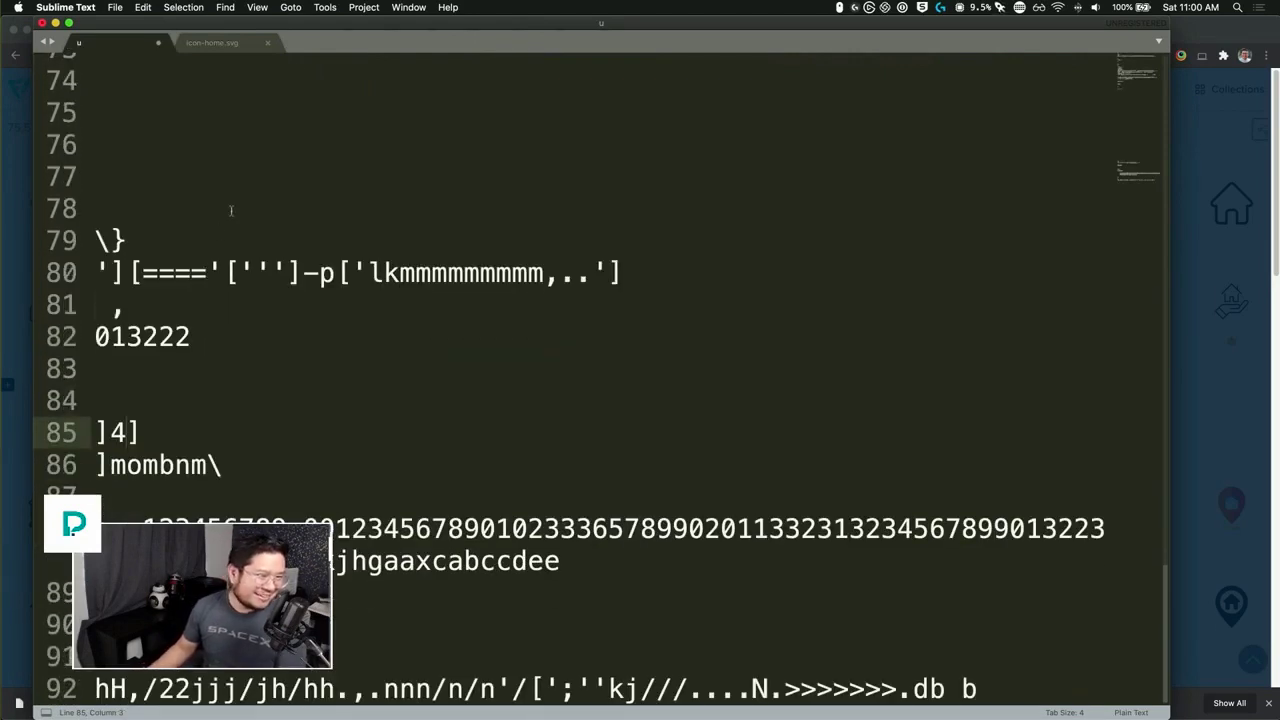
# - Select and copy all of the SVG code, then return to the browser
pyautogui.click(231, 46)
pyautogui.press('super+a')
pyautogui.press('super+c')
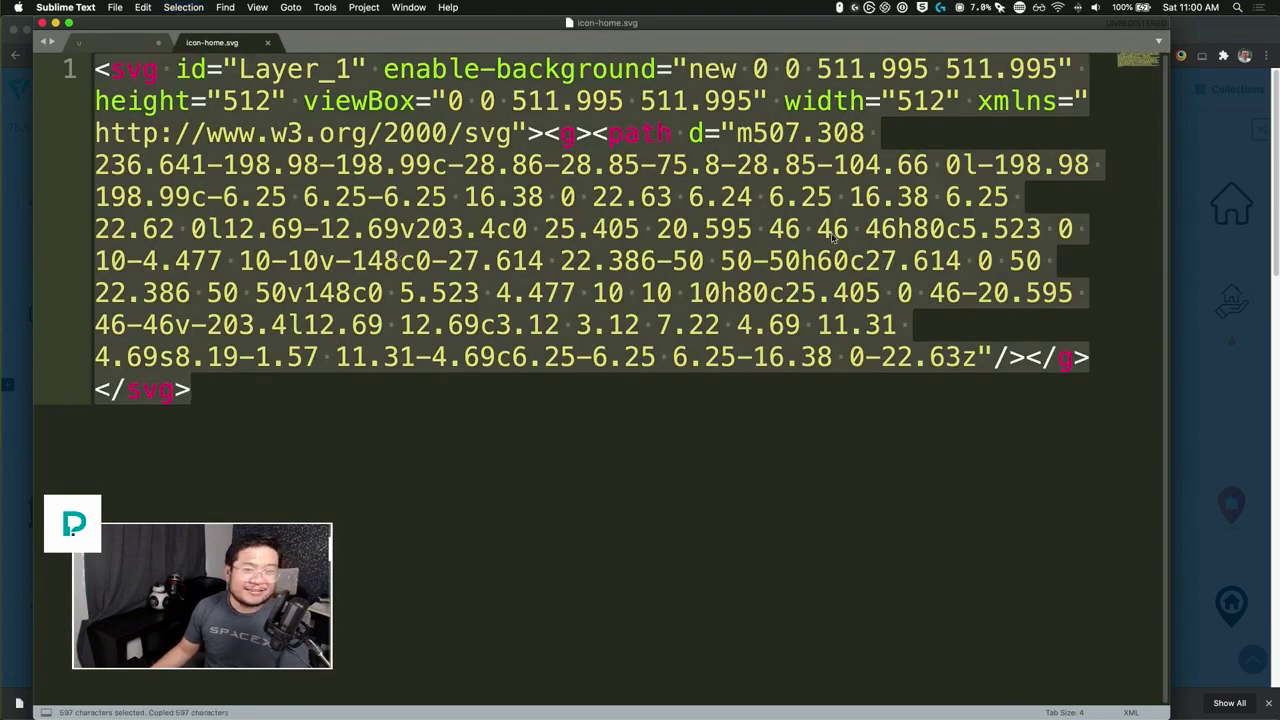
pyautogui.click(1236, 107)
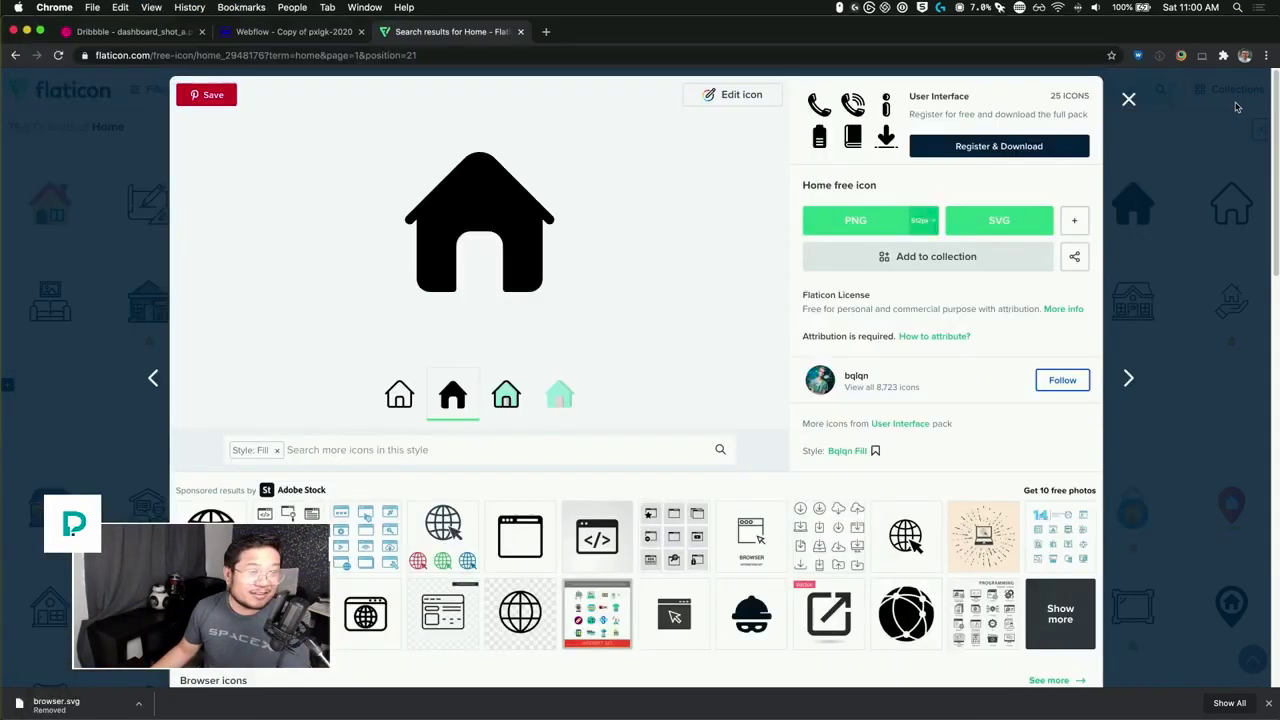
# - Add an HTML Embed to the Link Block and paste the house SVG code into it
pyautogui.click(249, 33)
pyautogui.press('z')
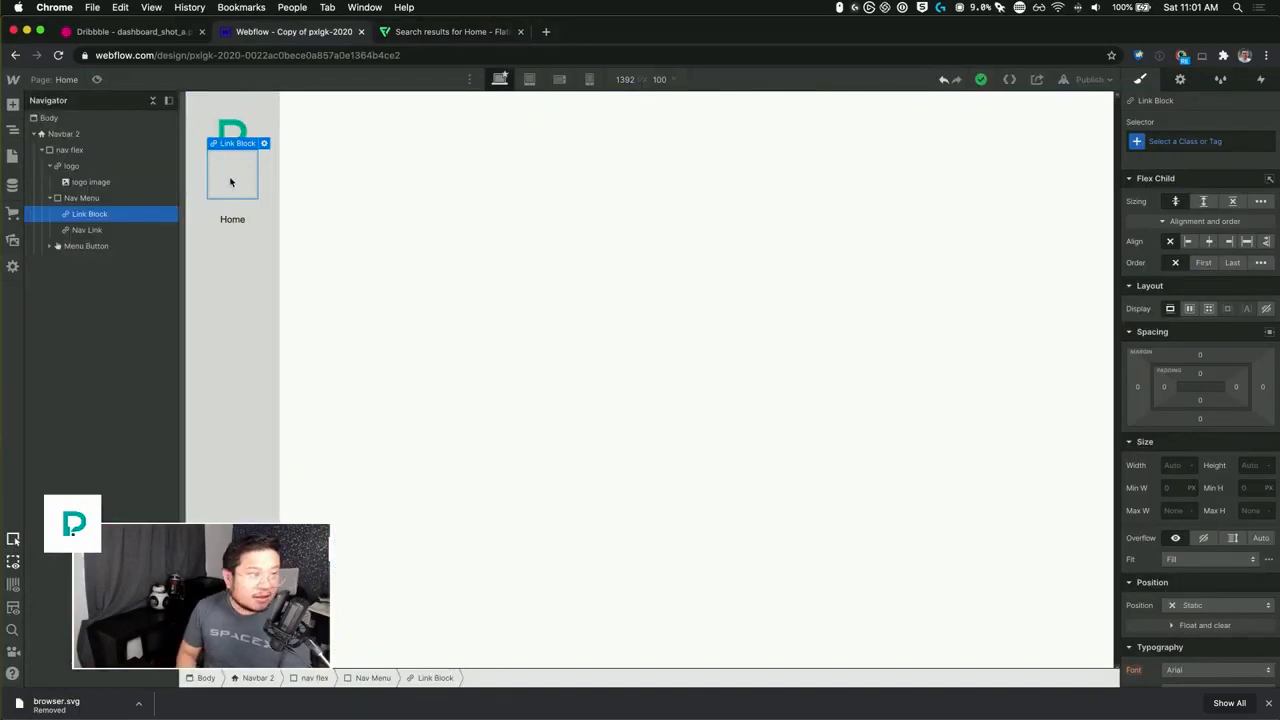
pyautogui.press('d')
pyautogui.press('super+e')
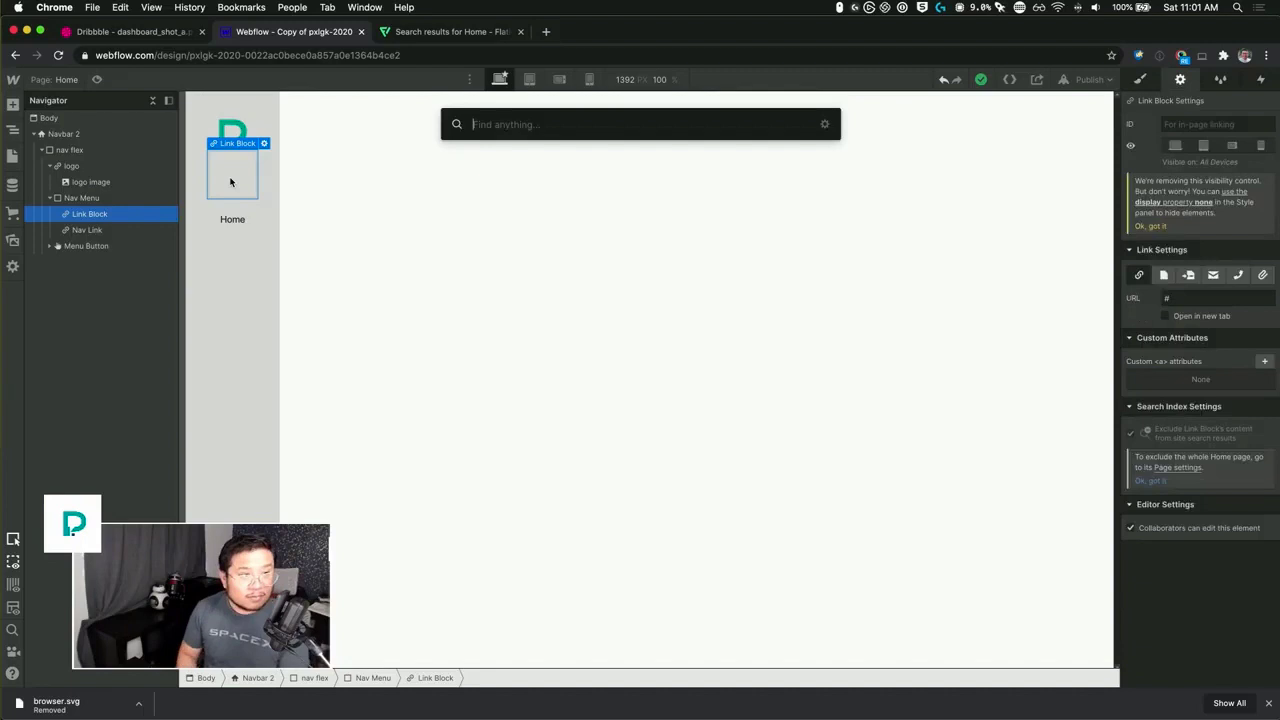
pyautogui.write('em')
pyautogui.press('Return')
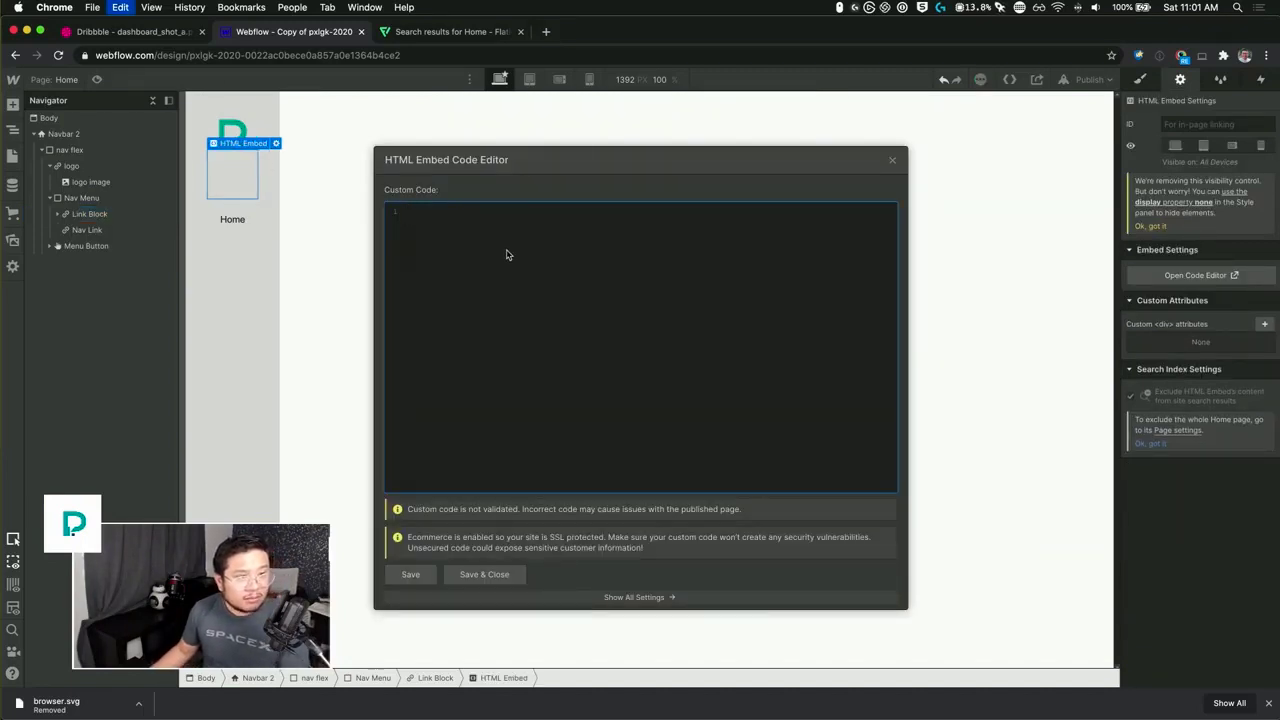
pyautogui.press('super+v')
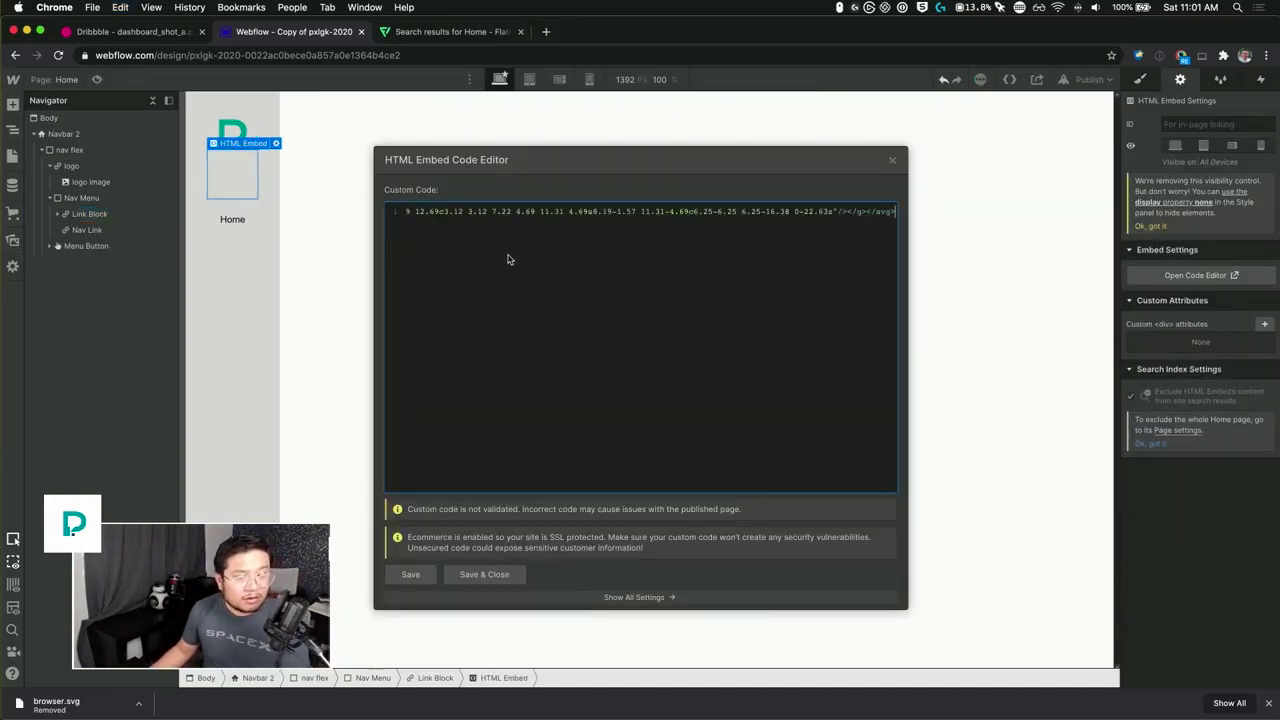
pyautogui.click(501, 581)
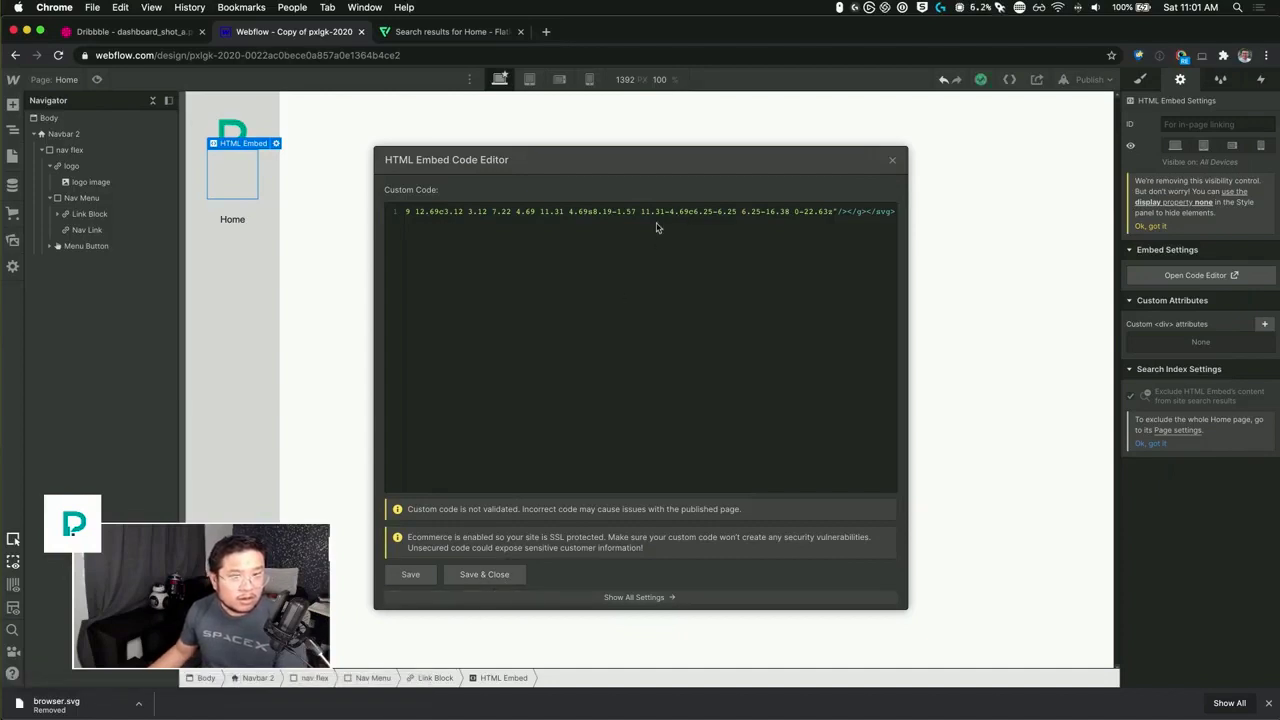
# - Replace the SVG's id="Layer_1" with class="icon" and save the embed
pyautogui.hscroll(-5, 600, 240)
pyautogui.click(597, 214)
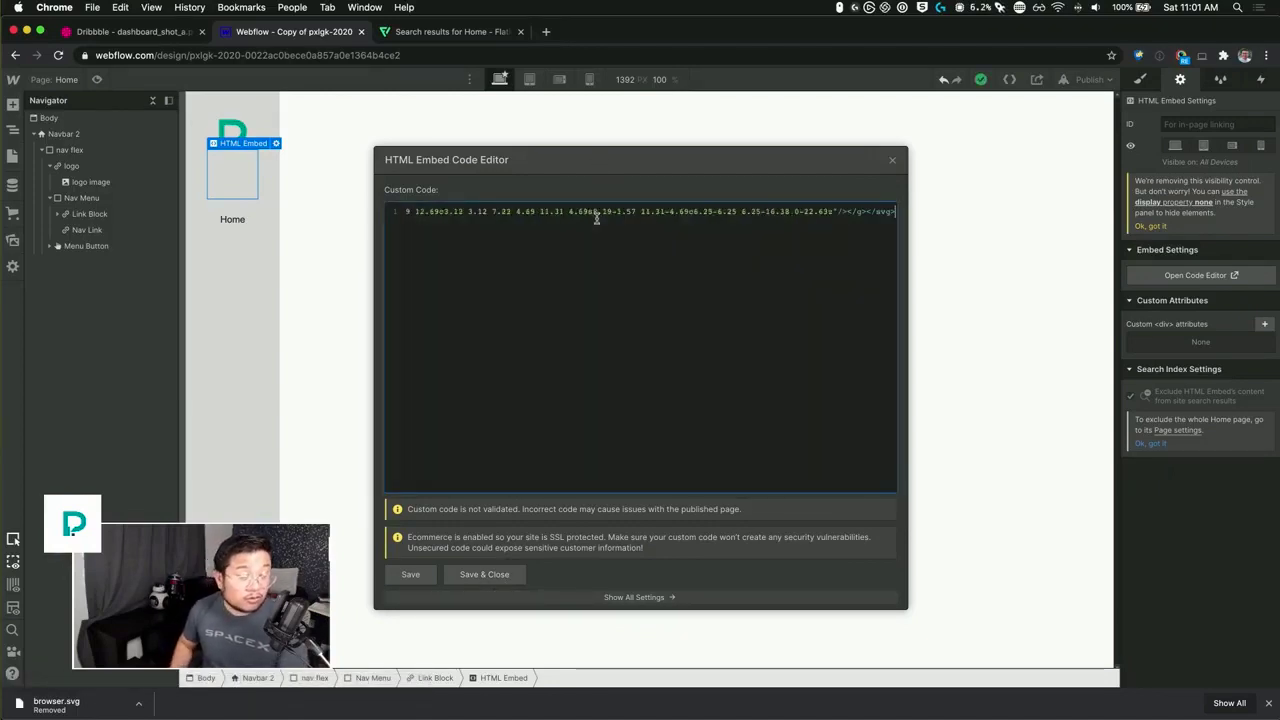
pyautogui.hscroll(-10, 597, 214)
pyautogui.click(447, 212)
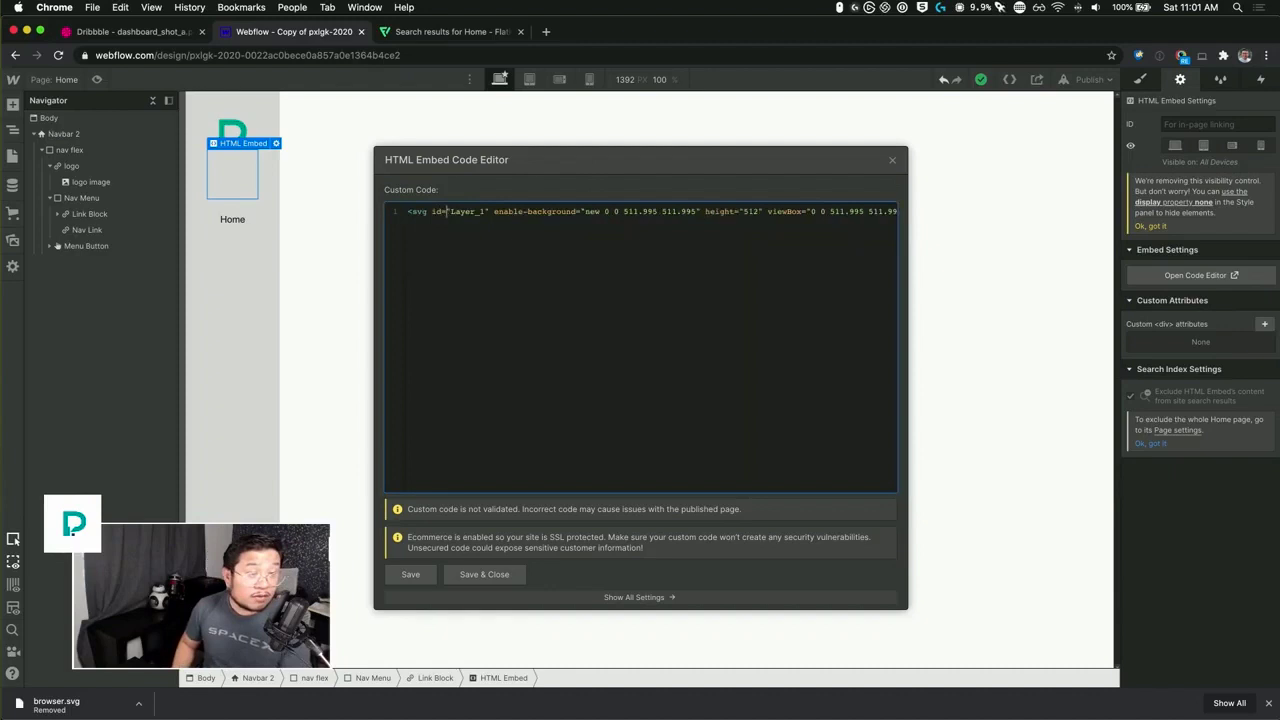
pyautogui.moveTo(450, 211)
pyautogui.mouseDown()
pyautogui.moveTo(890, 212)
pyautogui.moveTo(418, 212)
pyautogui.moveTo(450, 212)
pyautogui.mouseUp()
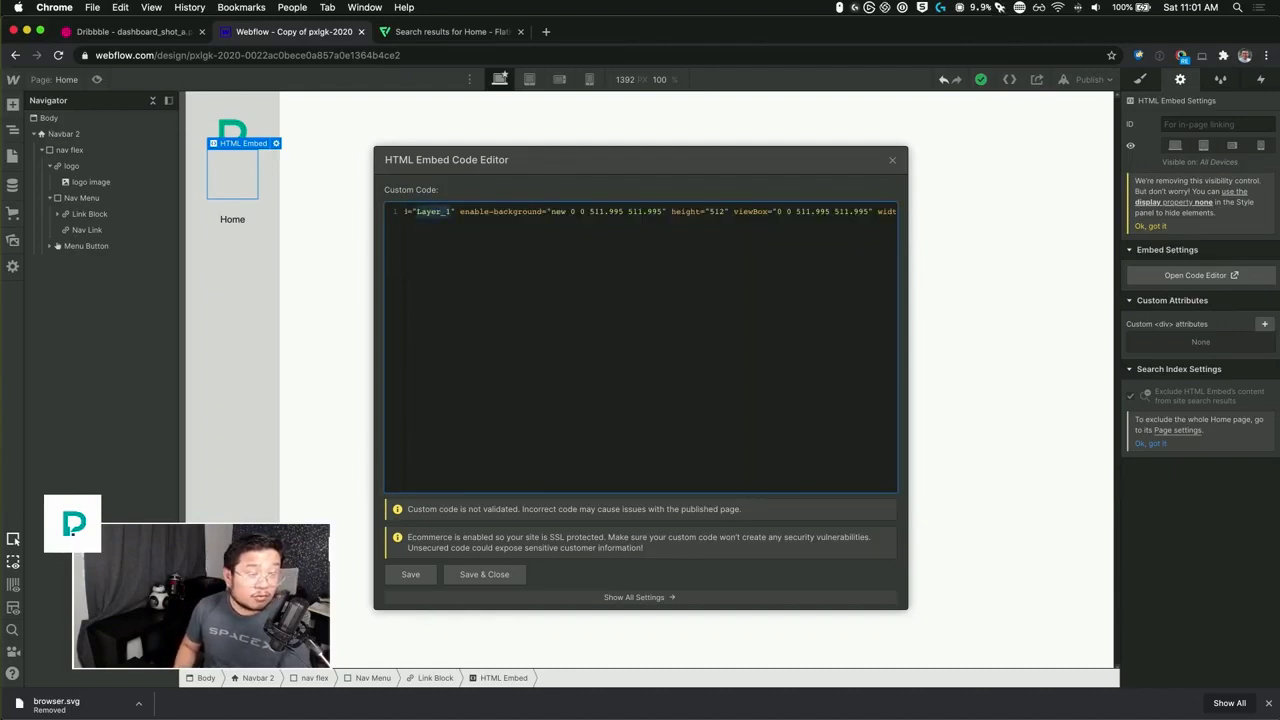
pyautogui.press('BackSpace')
pyautogui.press('BackSpace')
pyautogui.press('BackSpace')
pyautogui.press('BackSpace')
pyautogui.press('BackSpace')
pyautogui.press('BackSpace')
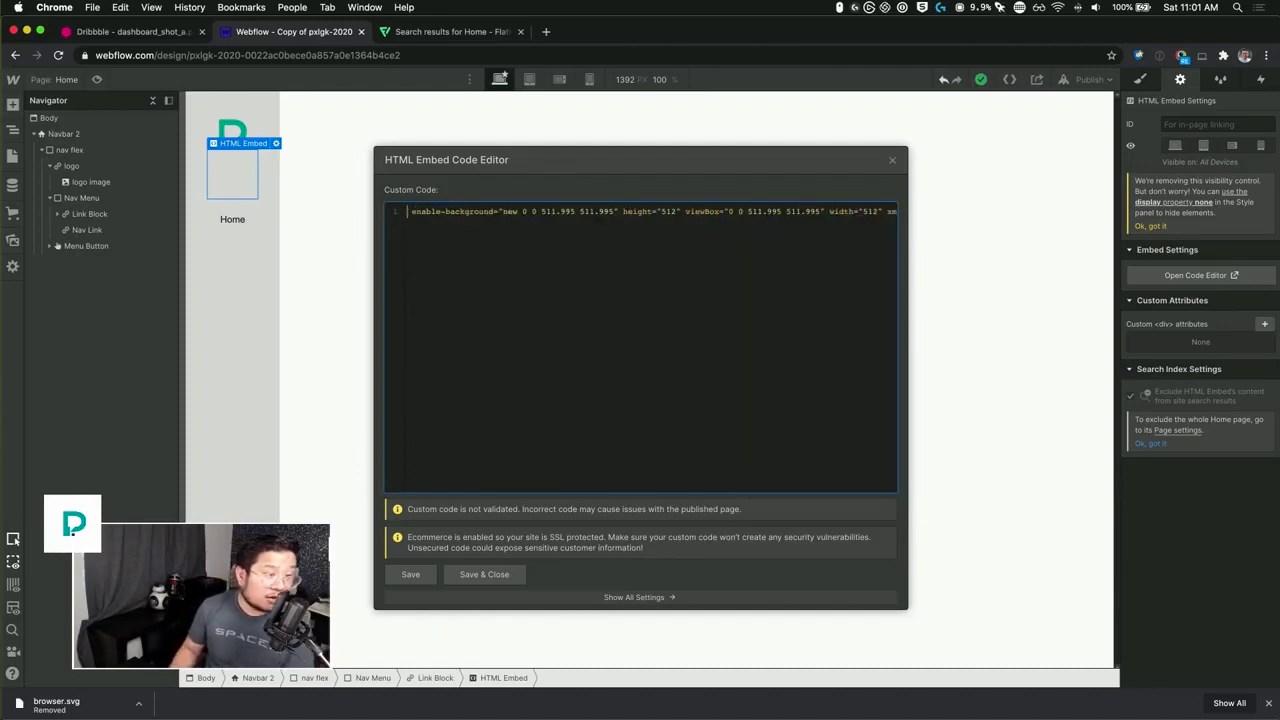
pyautogui.write('class')
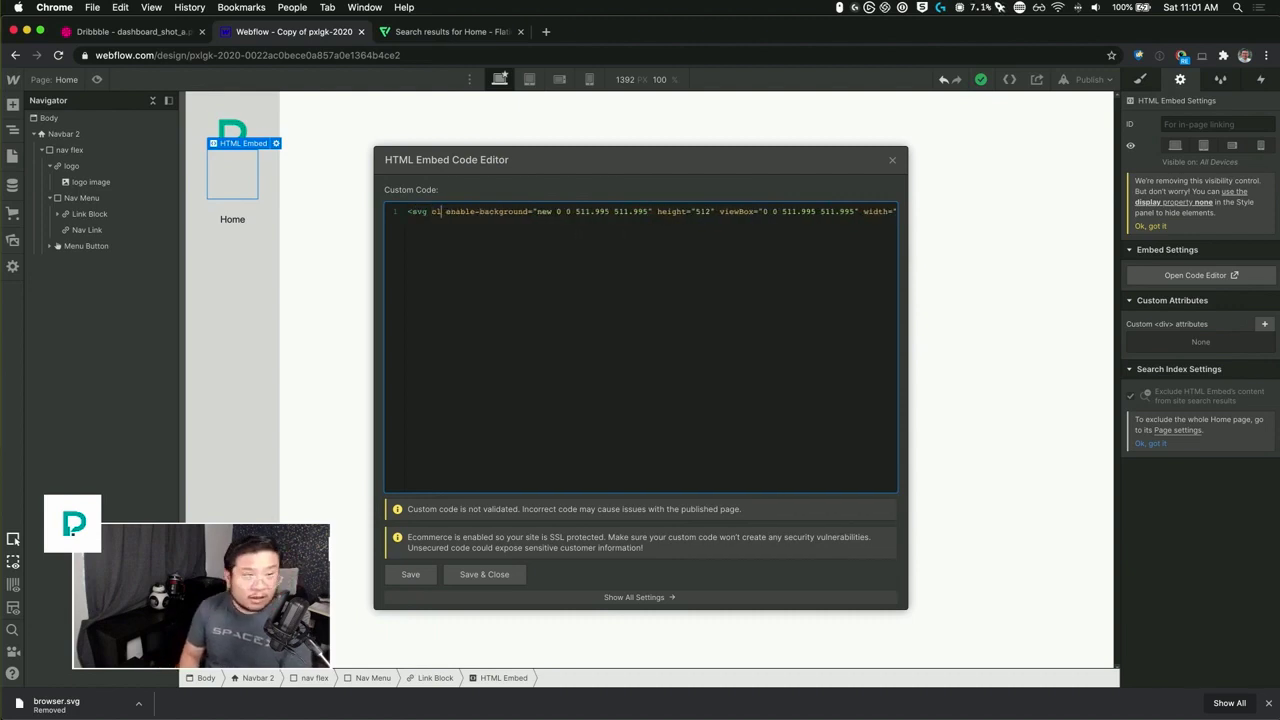
pyautogui.write('="icon"')
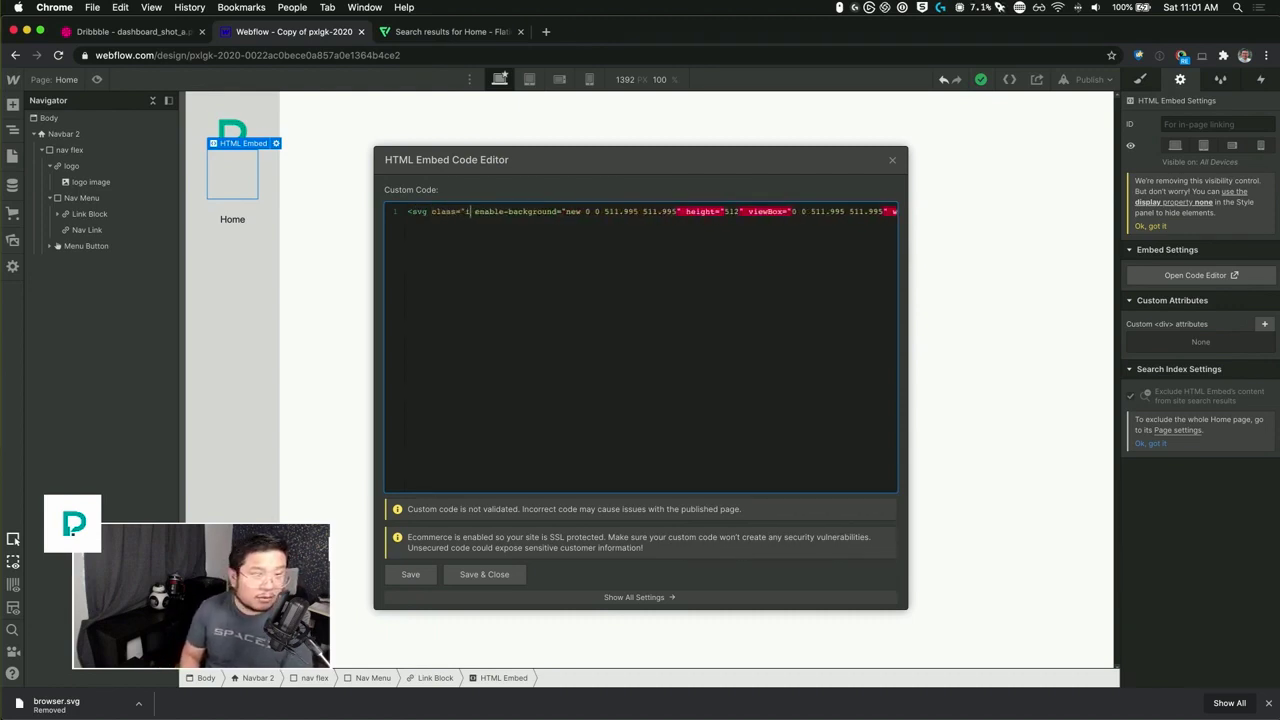
pyautogui.click(489, 578)
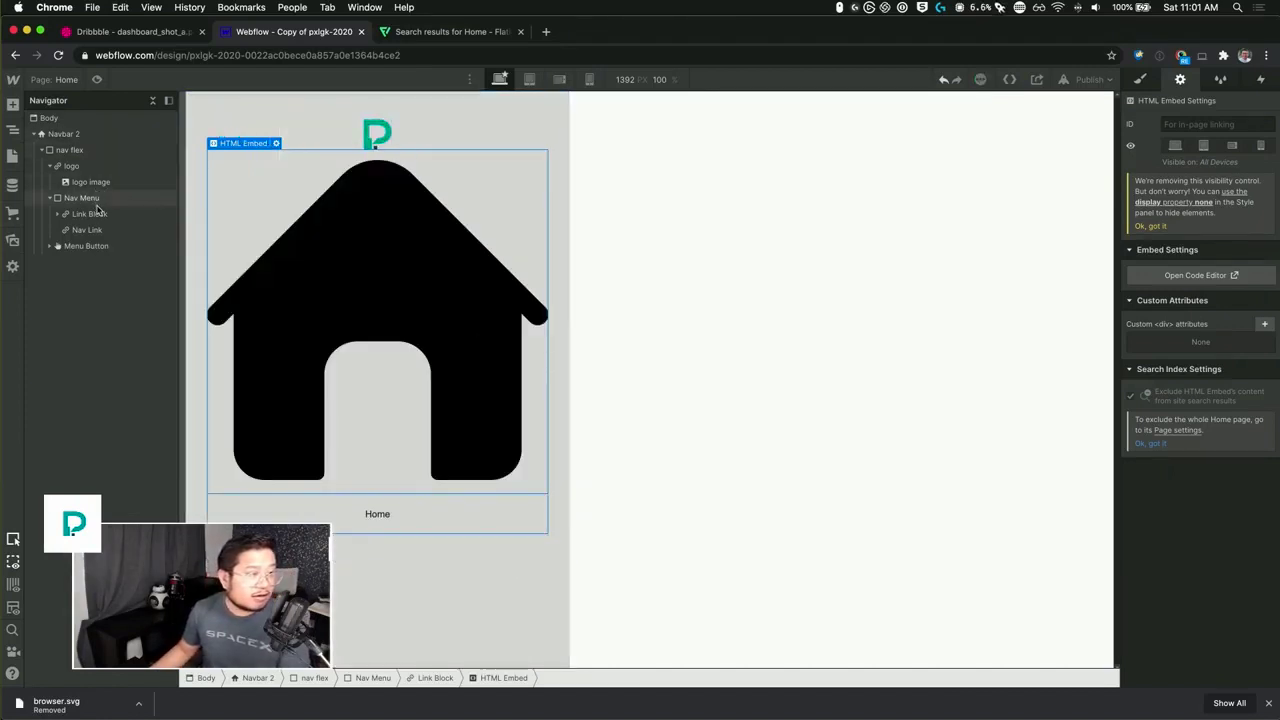
# - Create and apply the class 'embed icon' to the house HTML Embed
pyautogui.click(57, 214)
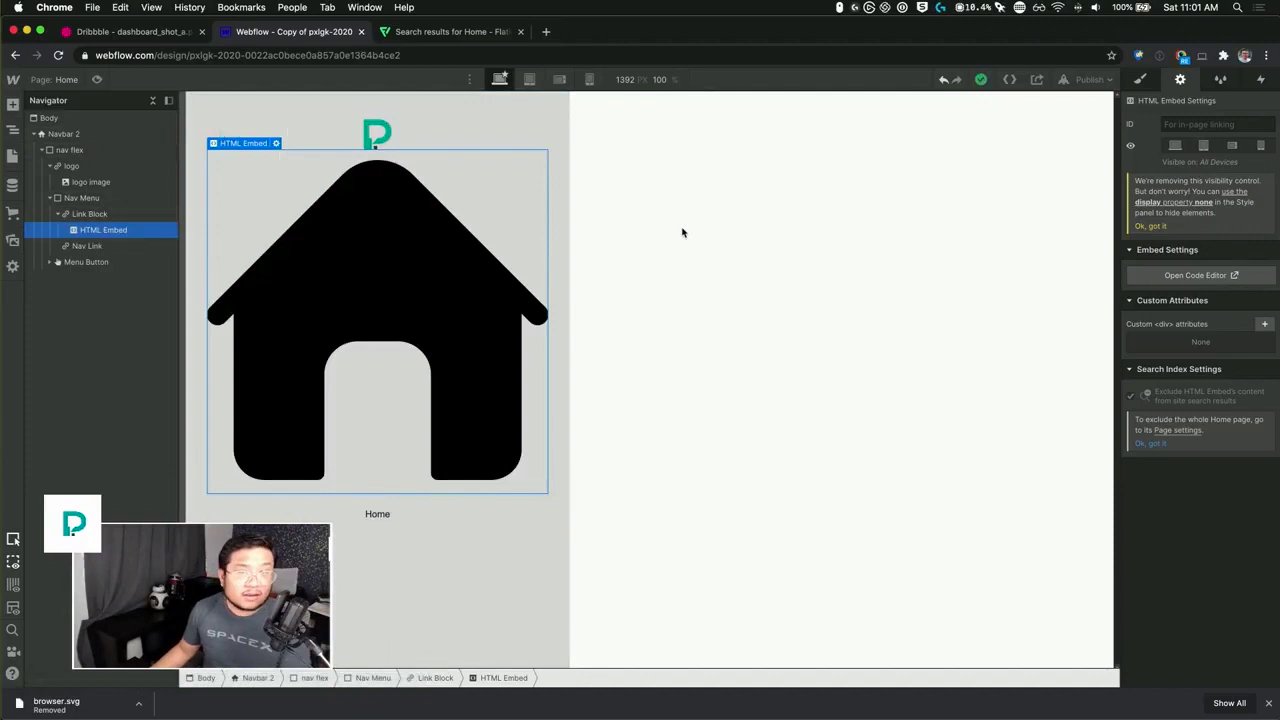
pyautogui.click(1140, 79)
pyautogui.click(1179, 145)
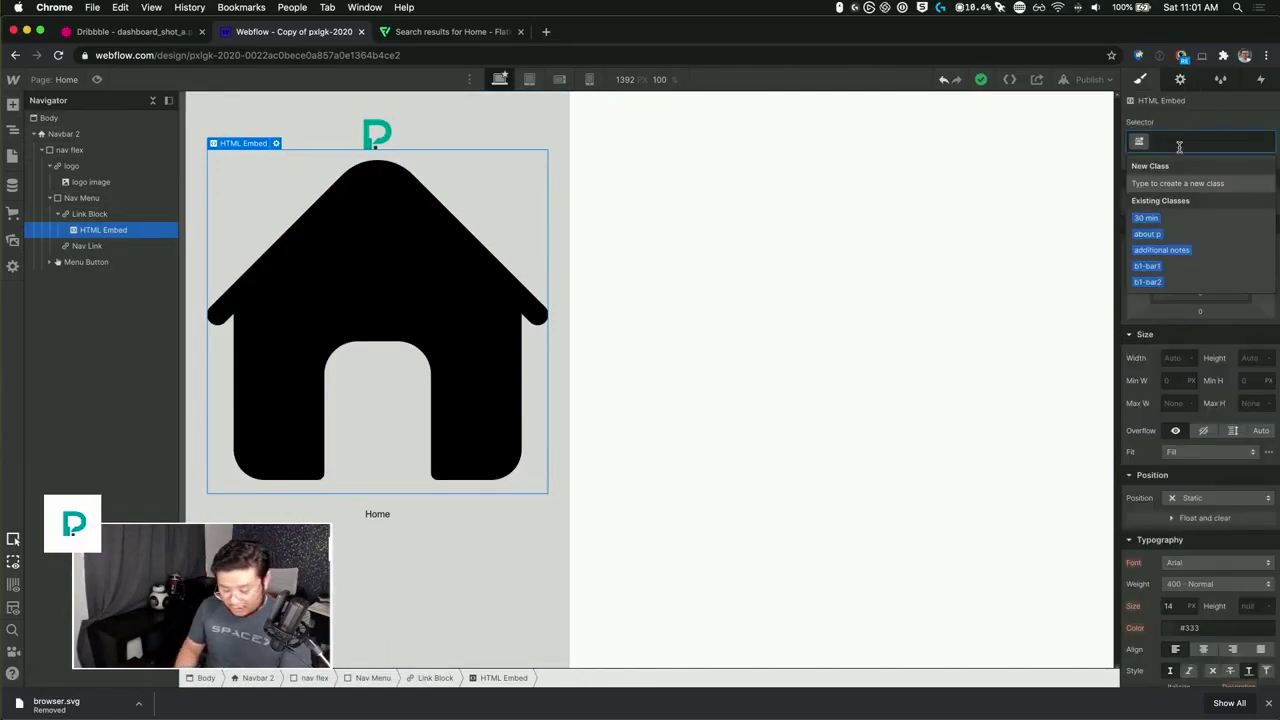
pyautogui.write('embed icon')
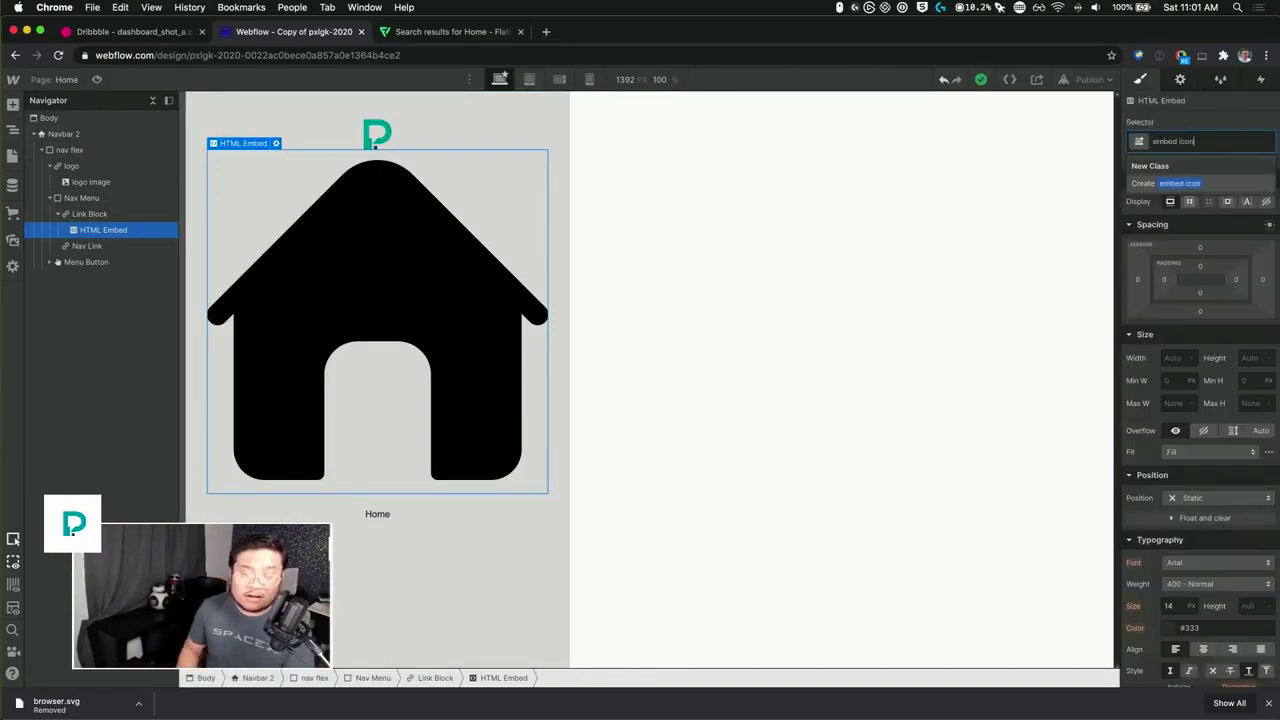
pyautogui.press('Return')
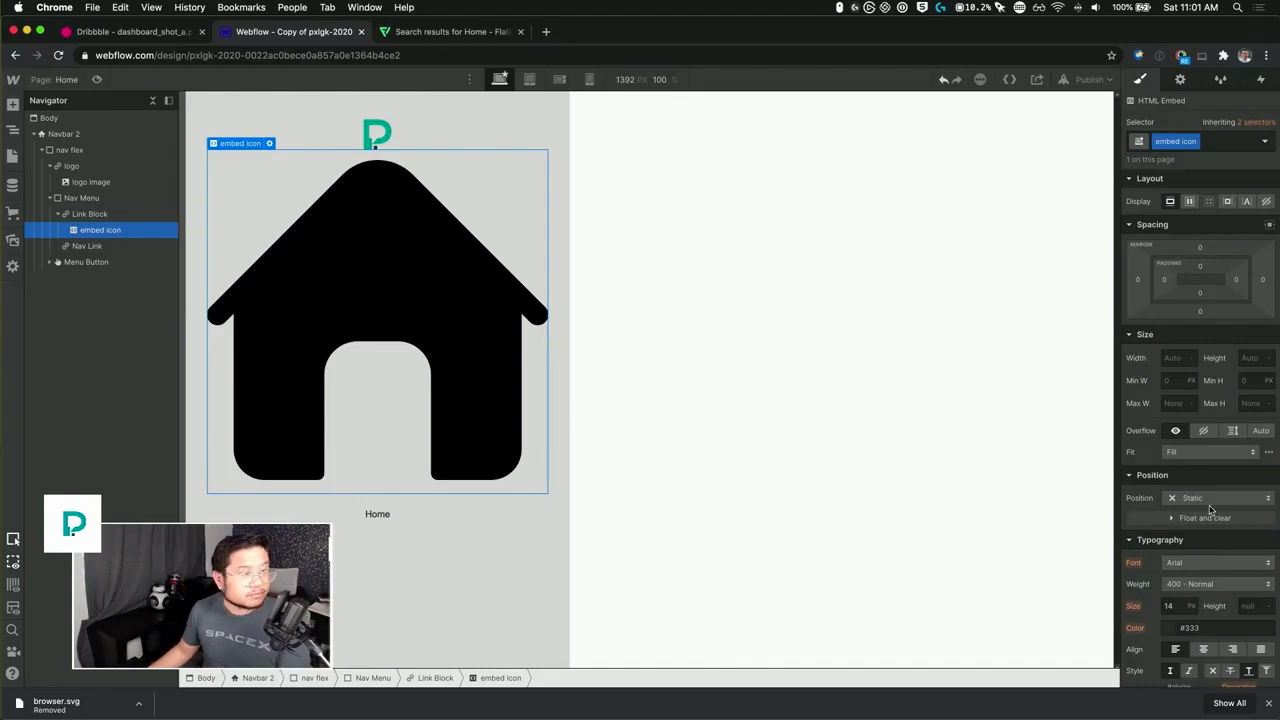
# - Set the embed's width and height to 25 px, then select the Body
pyautogui.scroll(-1, 1215, 503)
pyautogui.scroll(-1, 1215, 503)
pyautogui.click(1172, 341)
pyautogui.write('25')
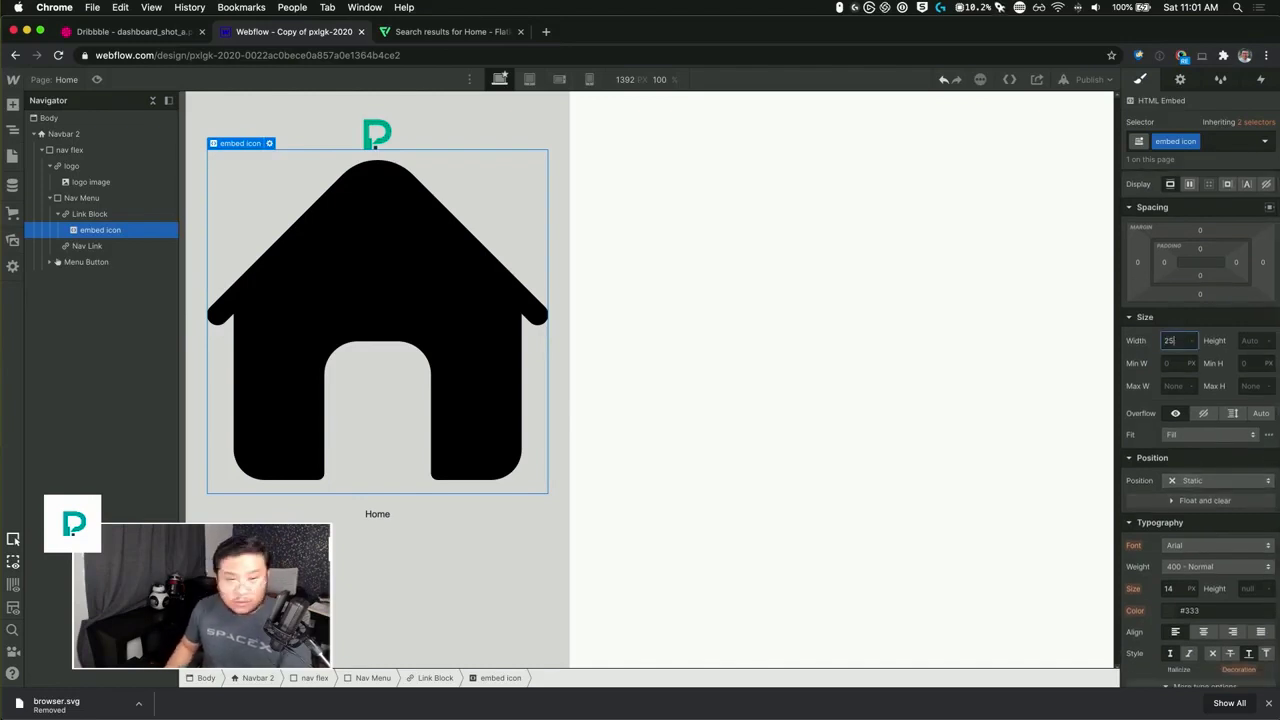
pyautogui.press('Return')
pyautogui.click(1255, 340)
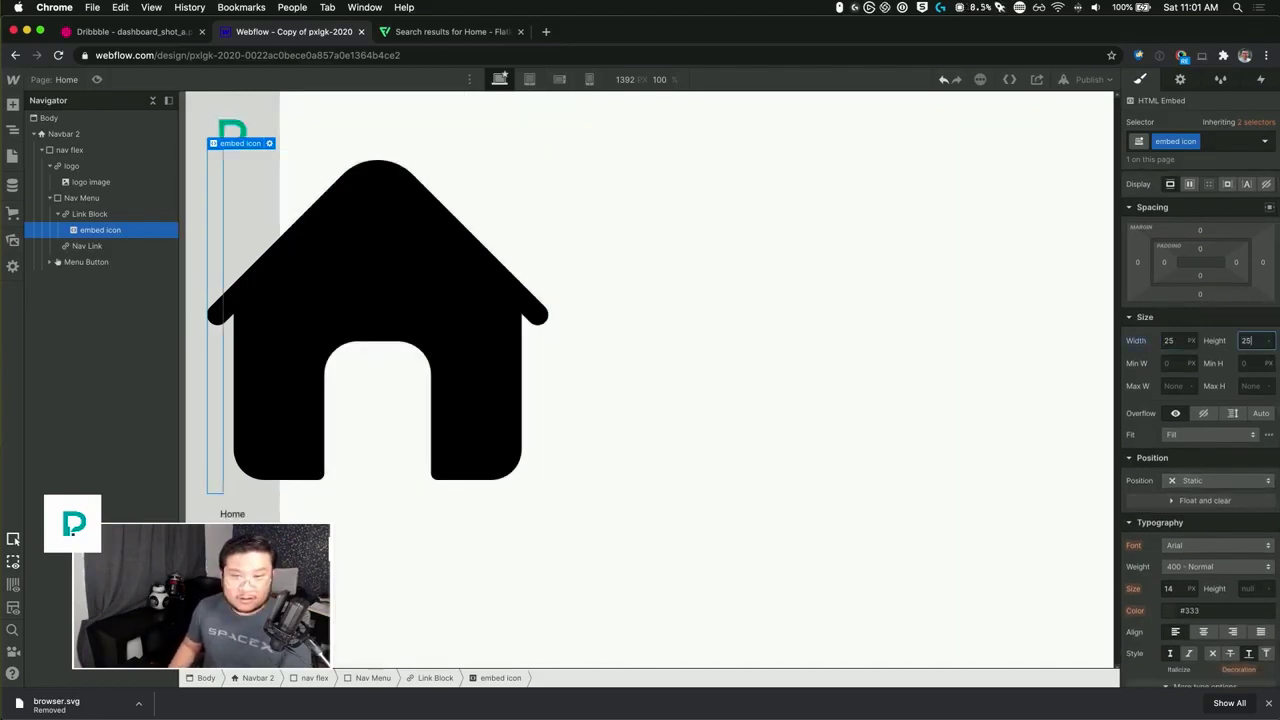
pyautogui.write('25')
pyautogui.press('Return')
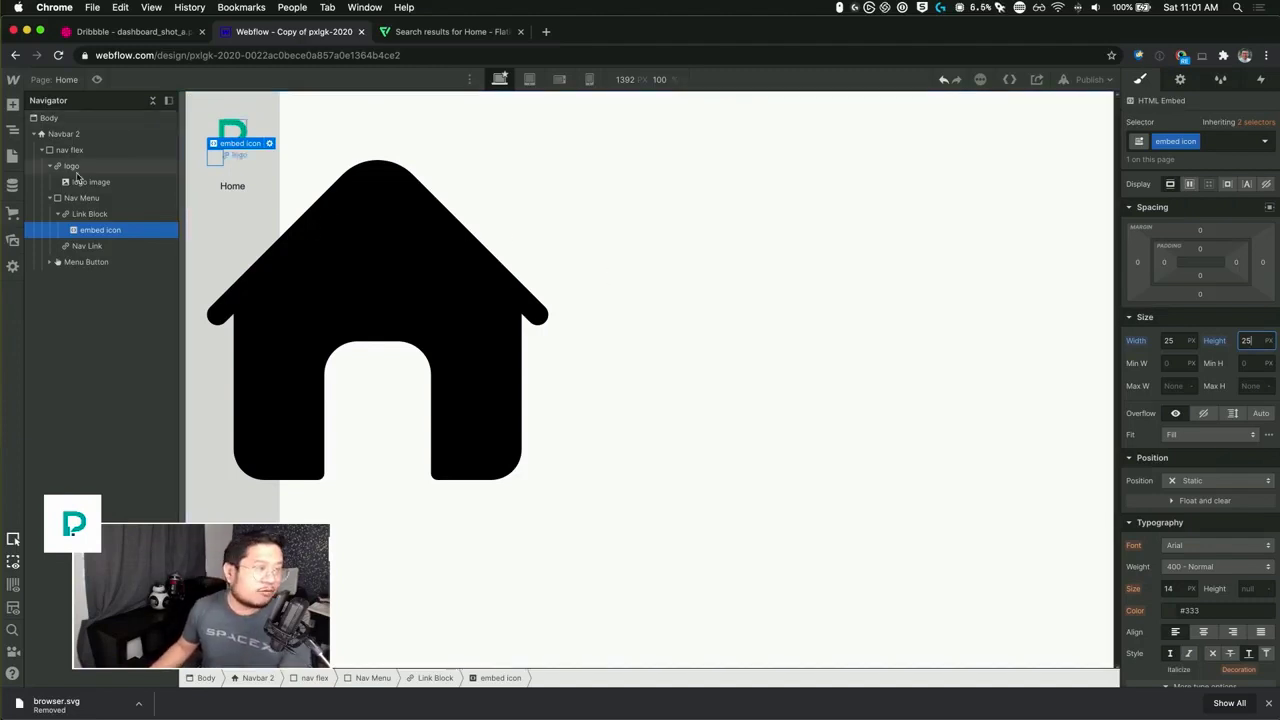
pyautogui.click(66, 120)
# - Add an HTML Embed with quick find and move it to the top of Body
pyautogui.press('super+e')
pyautogui.write('embed')
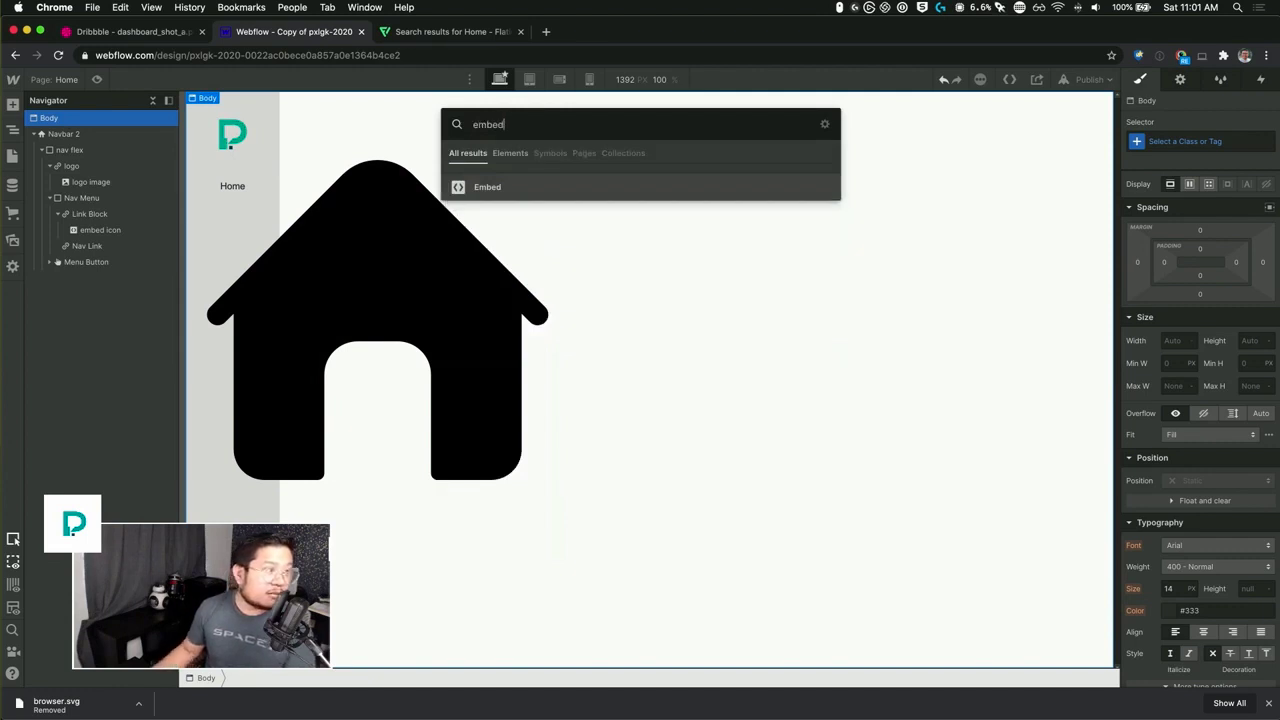
pyautogui.press('Return')
pyautogui.click(66, 283)
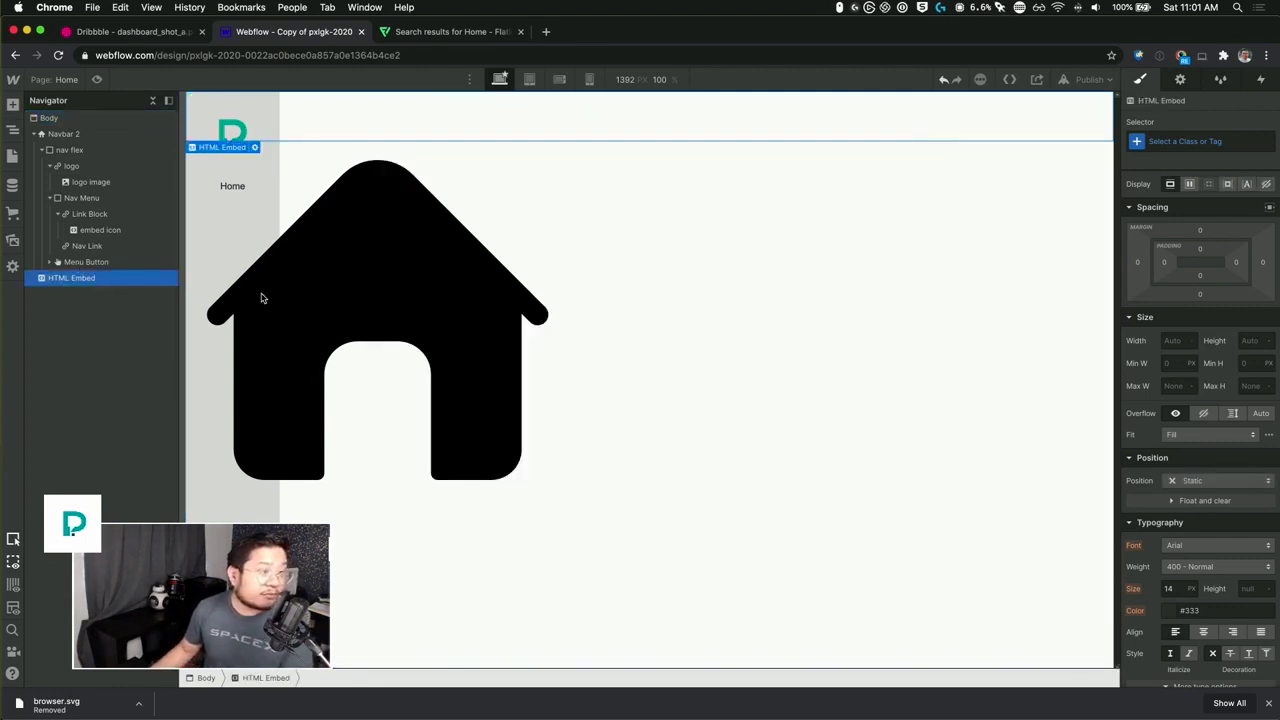
pyautogui.moveTo(80, 288); pyautogui.dragTo(90, 238)
pyautogui.moveTo(84, 138); pyautogui.dragTo(80, 130)
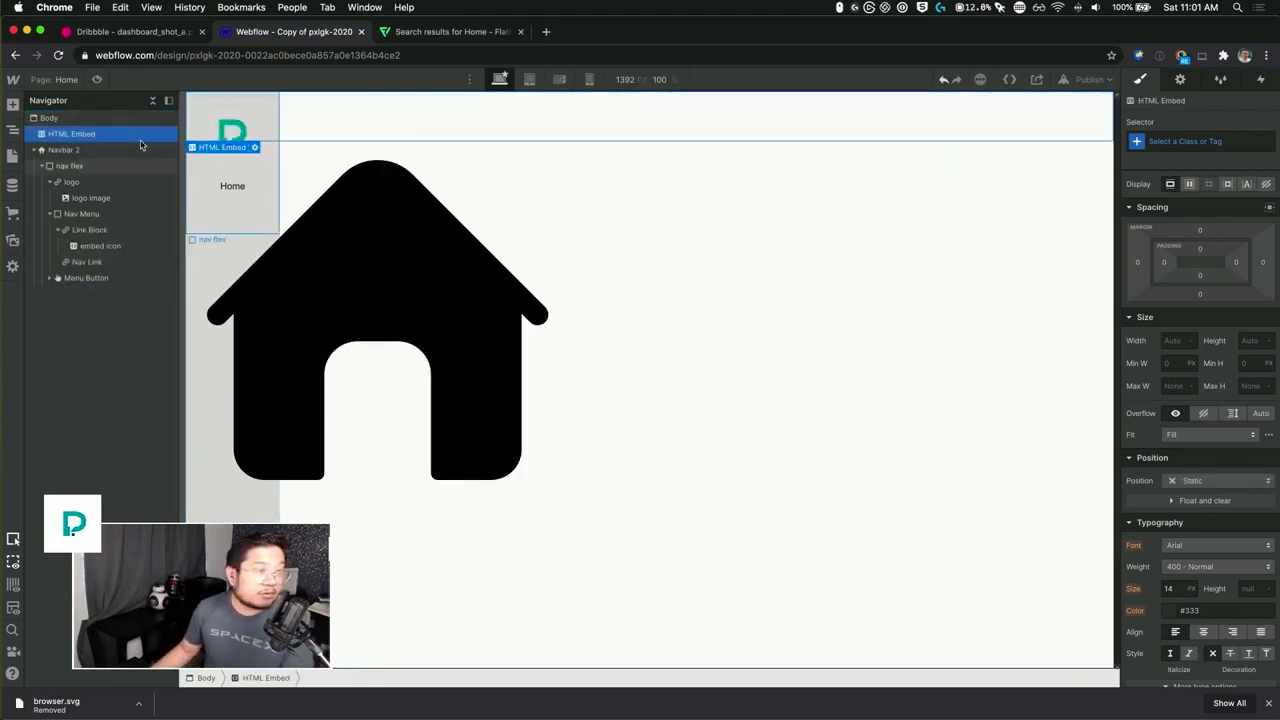
# - Write the embed code <style>.icon {width:100%; height:100%;}</style> and save it
pyautogui.click(1180, 80)
pyautogui.click(1200, 275)
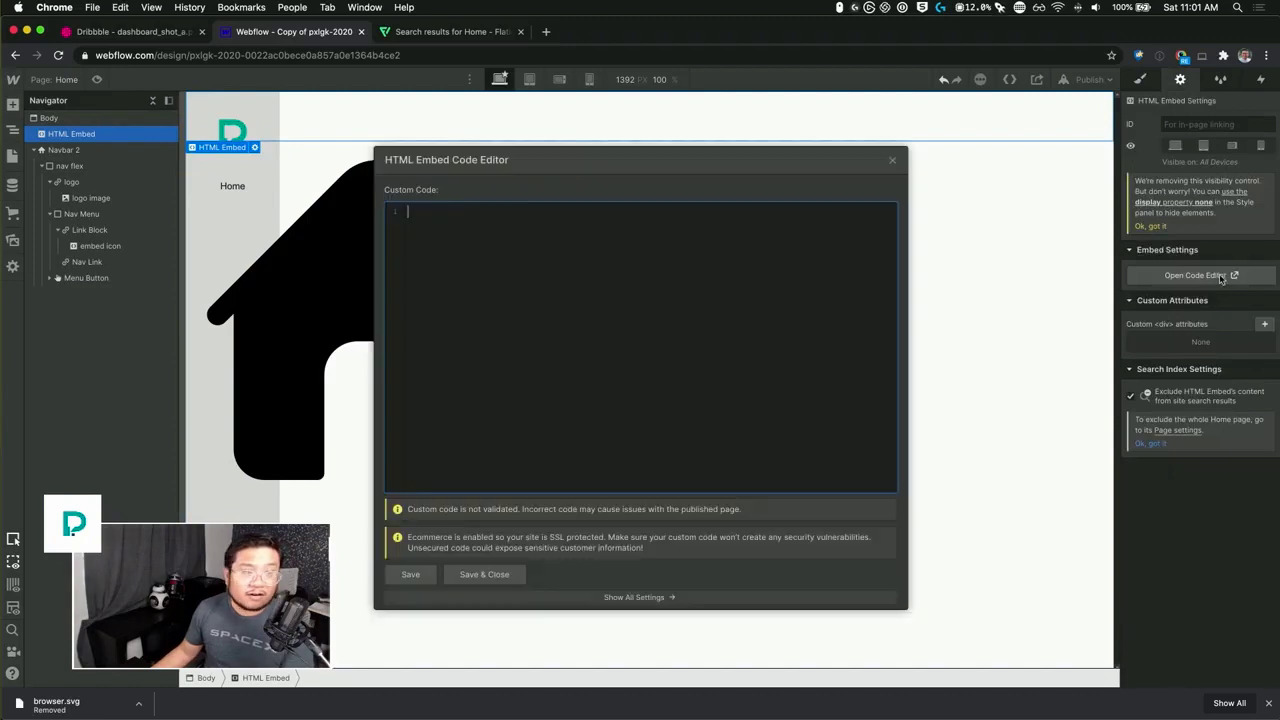
pyautogui.moveTo(638, 151); pyautogui.dragTo(695, 166)
pyautogui.click(688, 263)
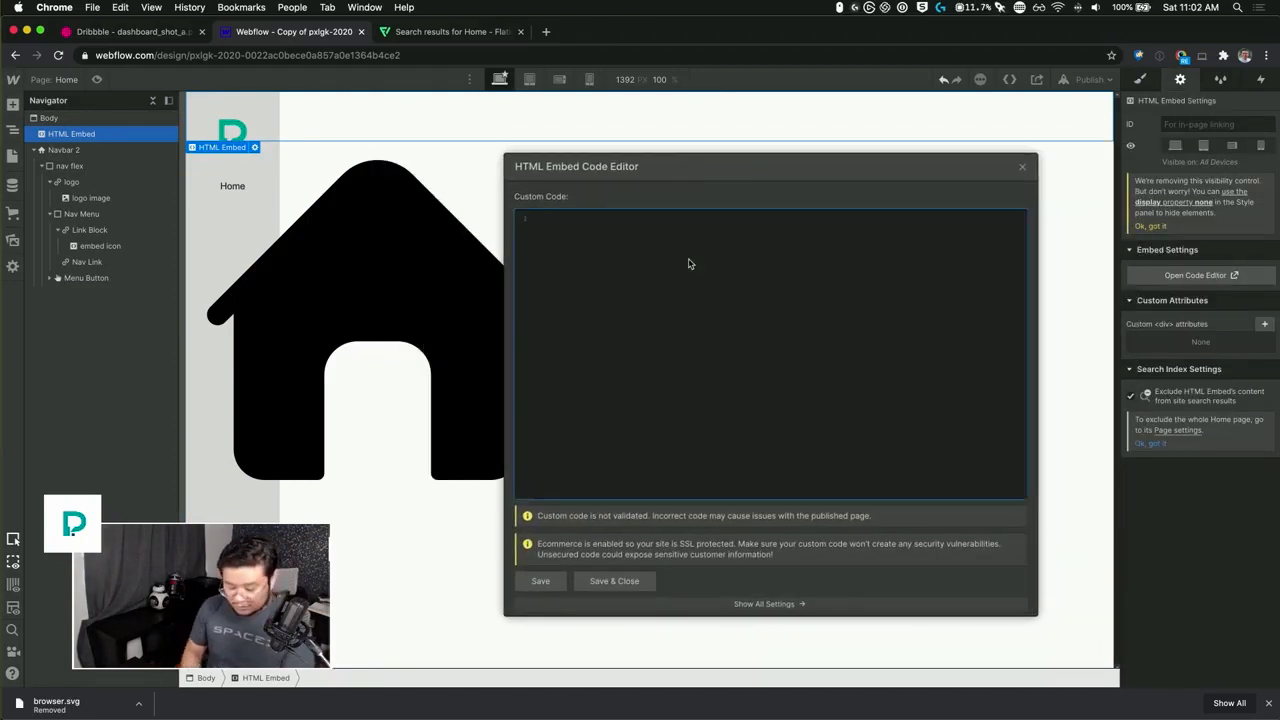
pyautogui.write('<style>')
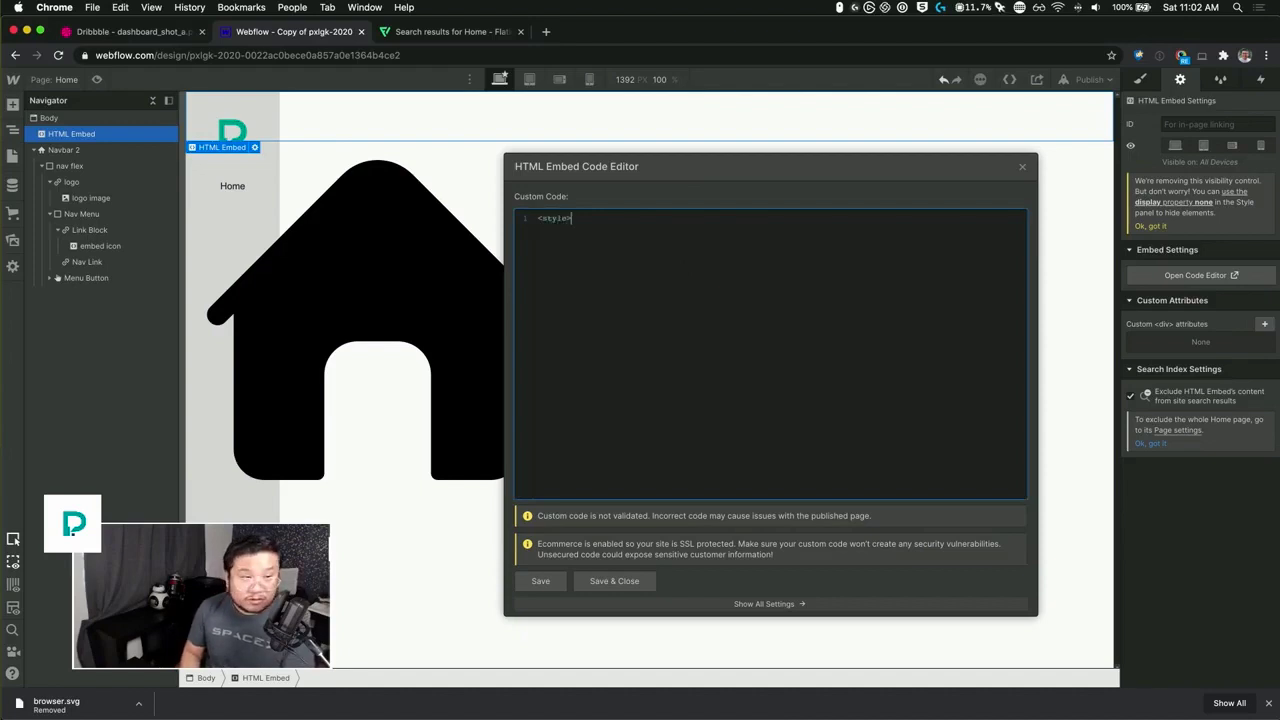
pyautogui.press('Return')
pyautogui.press('Return')
pyautogui.write('</style>')
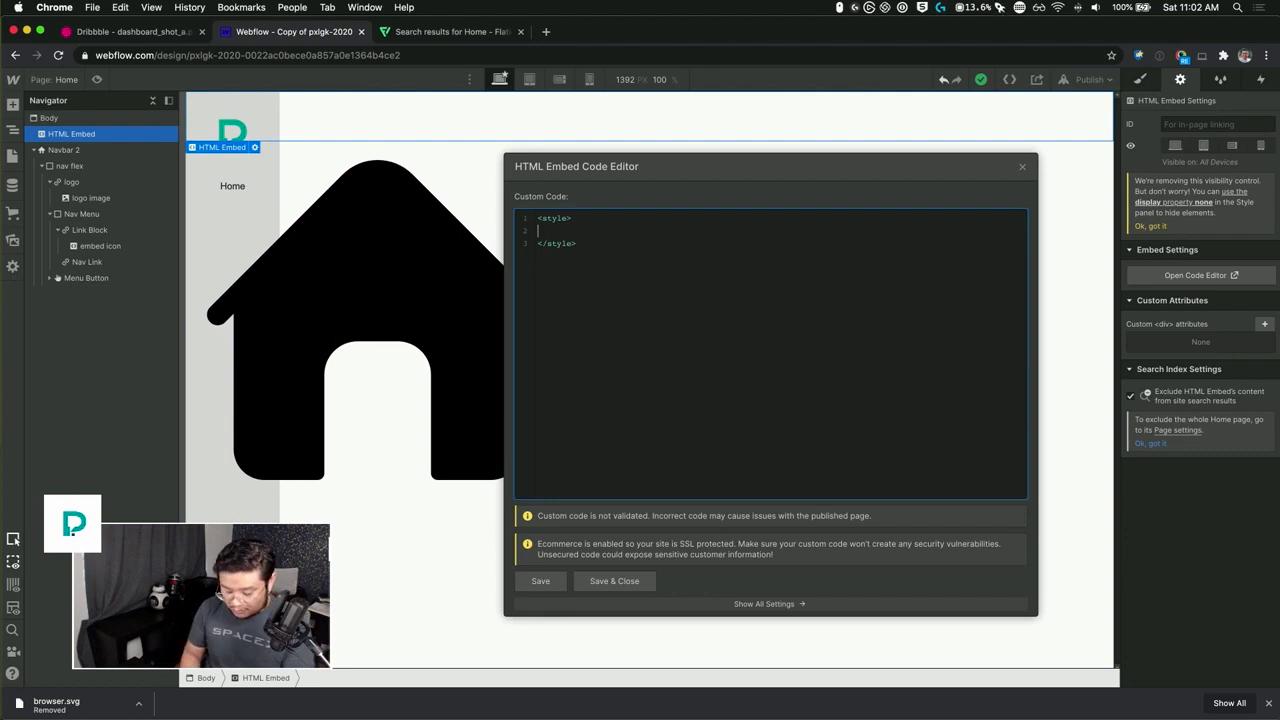
pyautogui.write('.icon ')
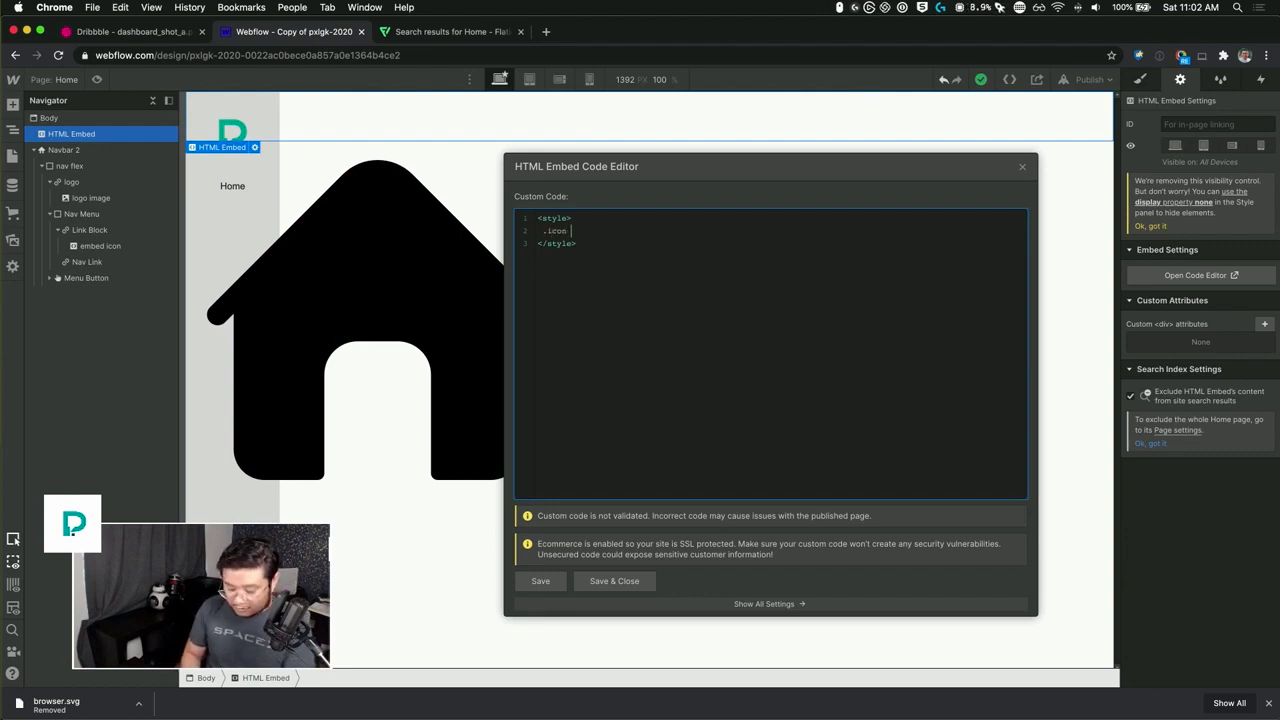
pyautogui.write('{width')
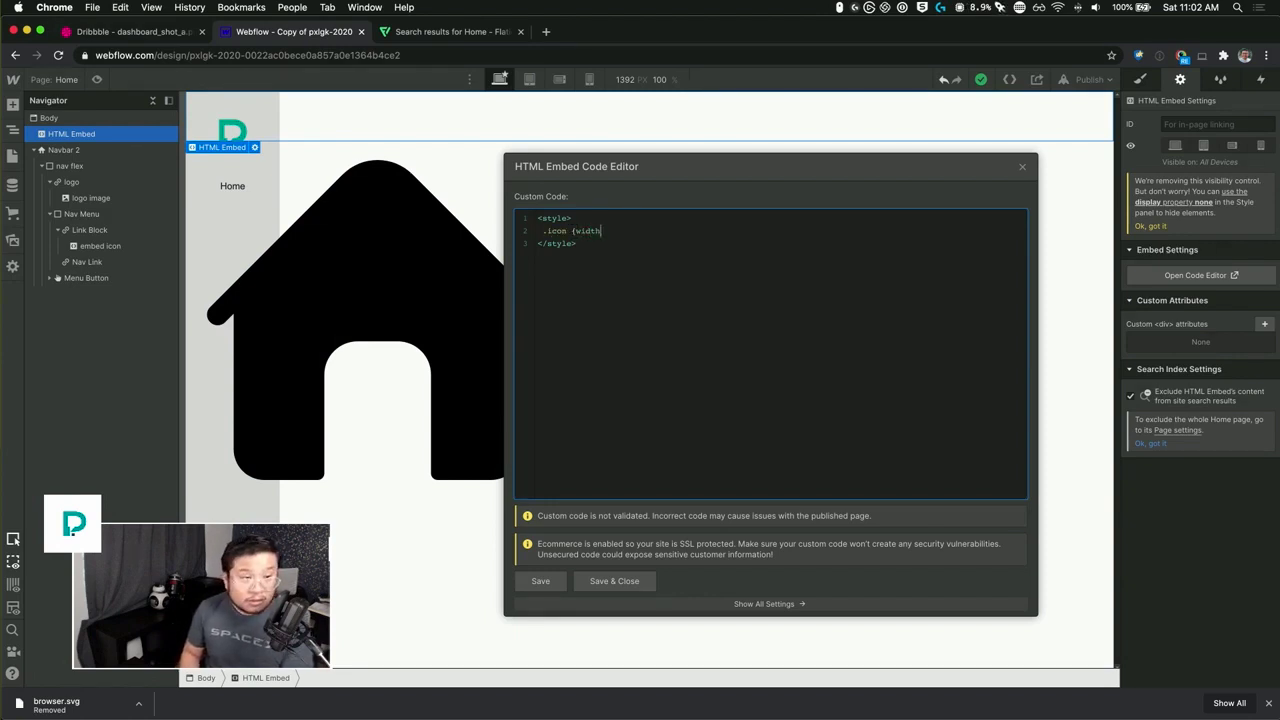
pyautogui.write(':100%')
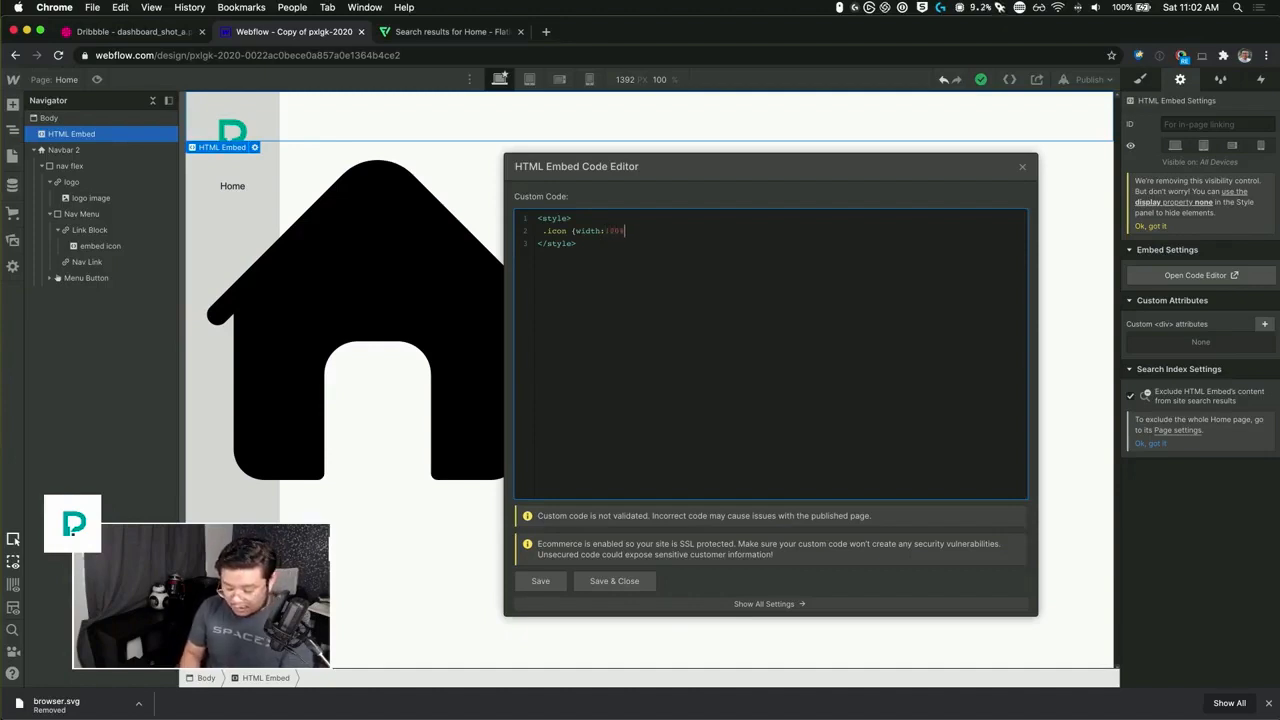
pyautogui.write('; height')
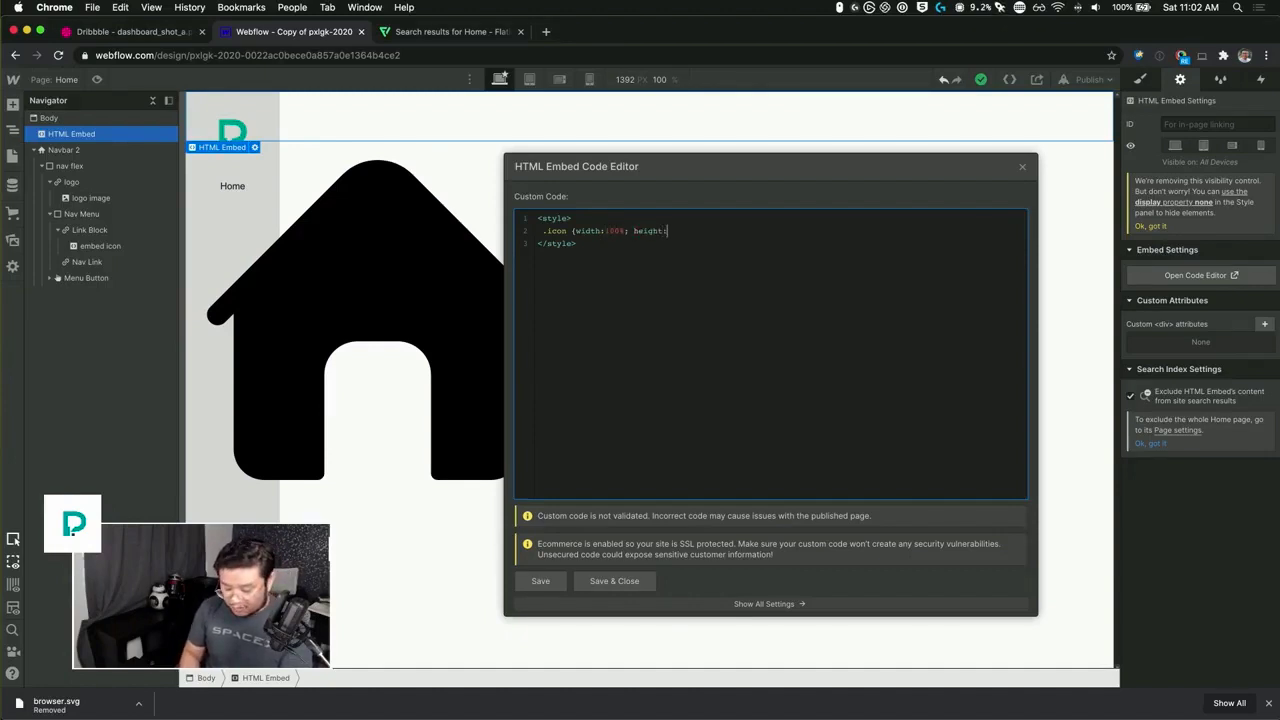
pyautogui.write(':100%;}')
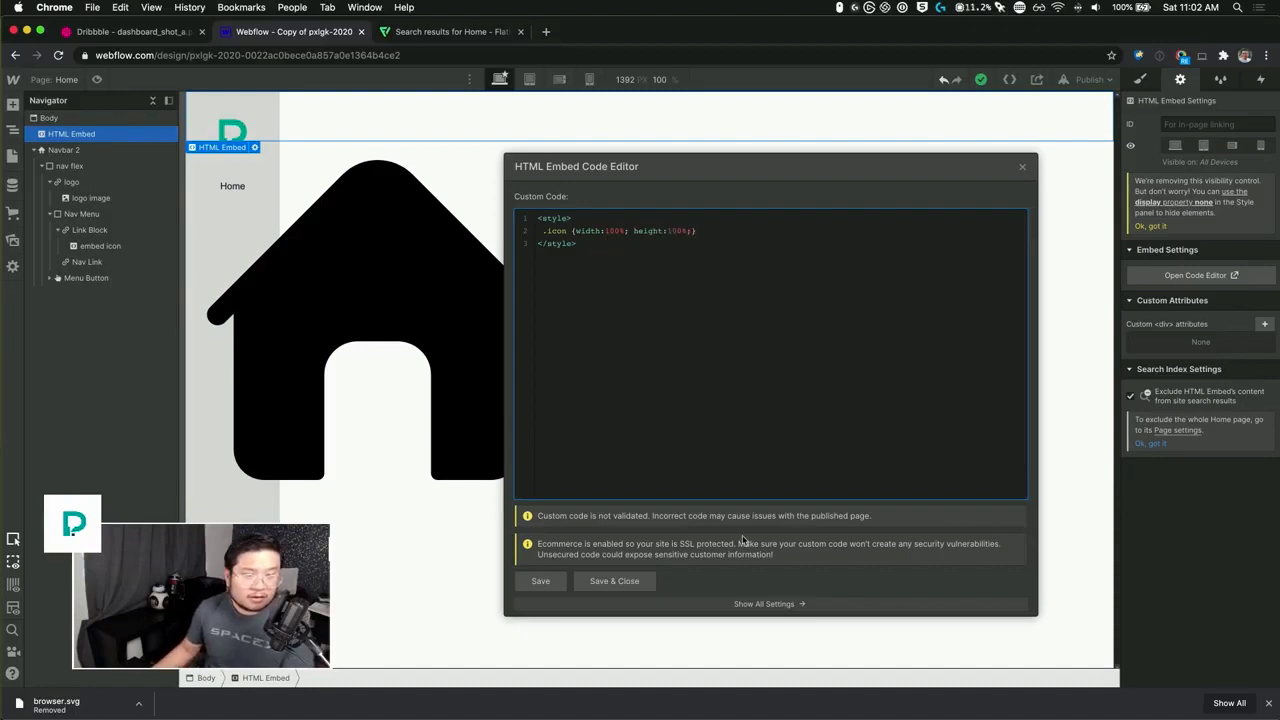
pyautogui.click(609, 584)
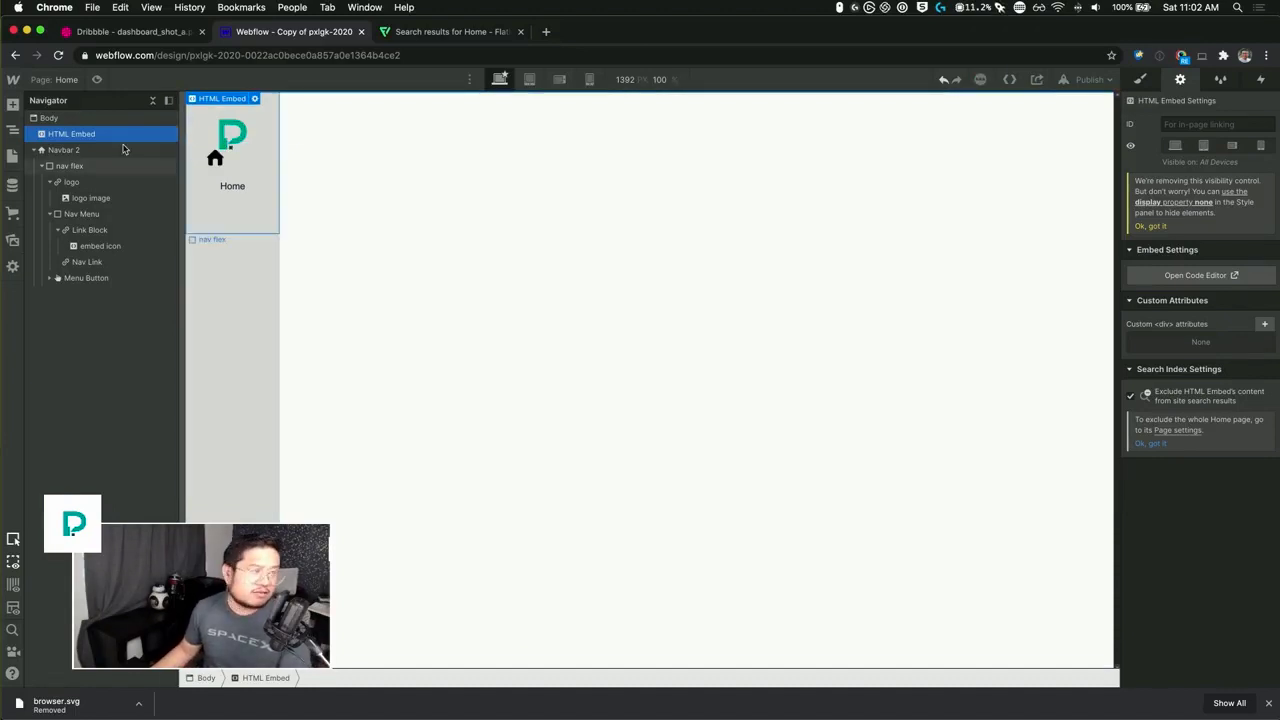
# - Add currentColor to the end of the embed's .icon rule and save the code
pyautogui.click(1185, 276)
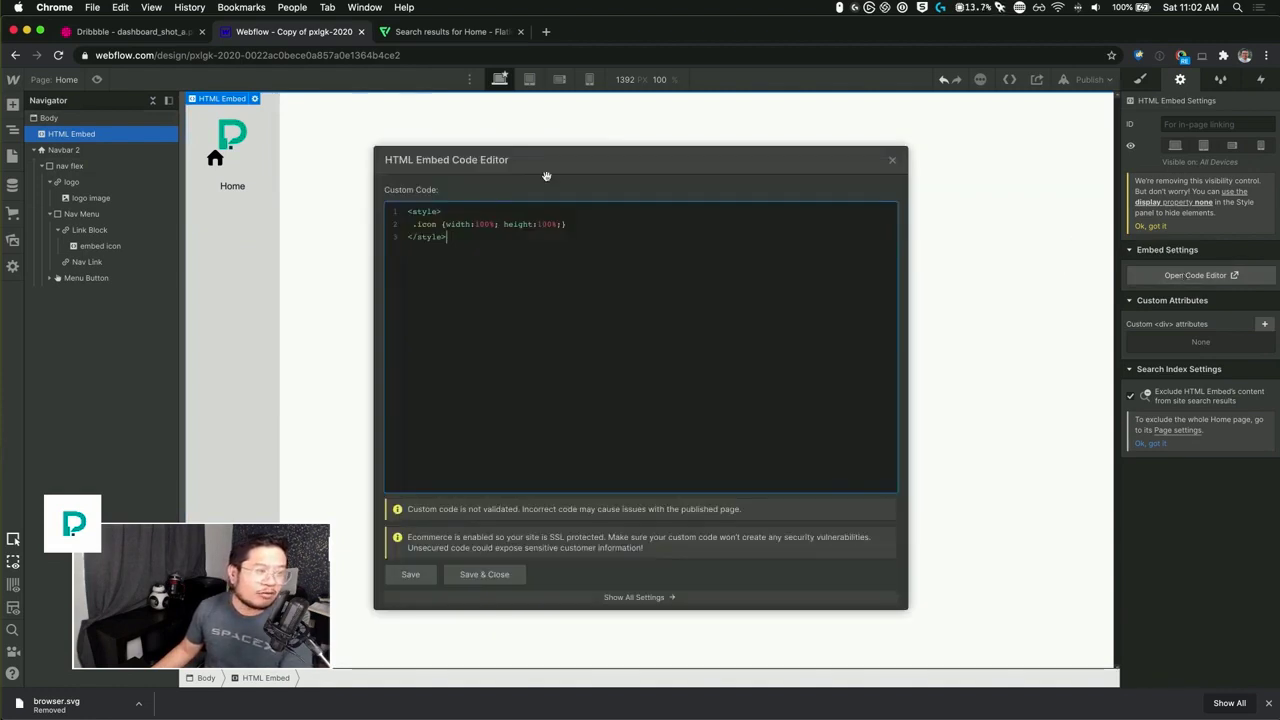
pyautogui.click(589, 225)
pyautogui.write('currentColor:fill;')
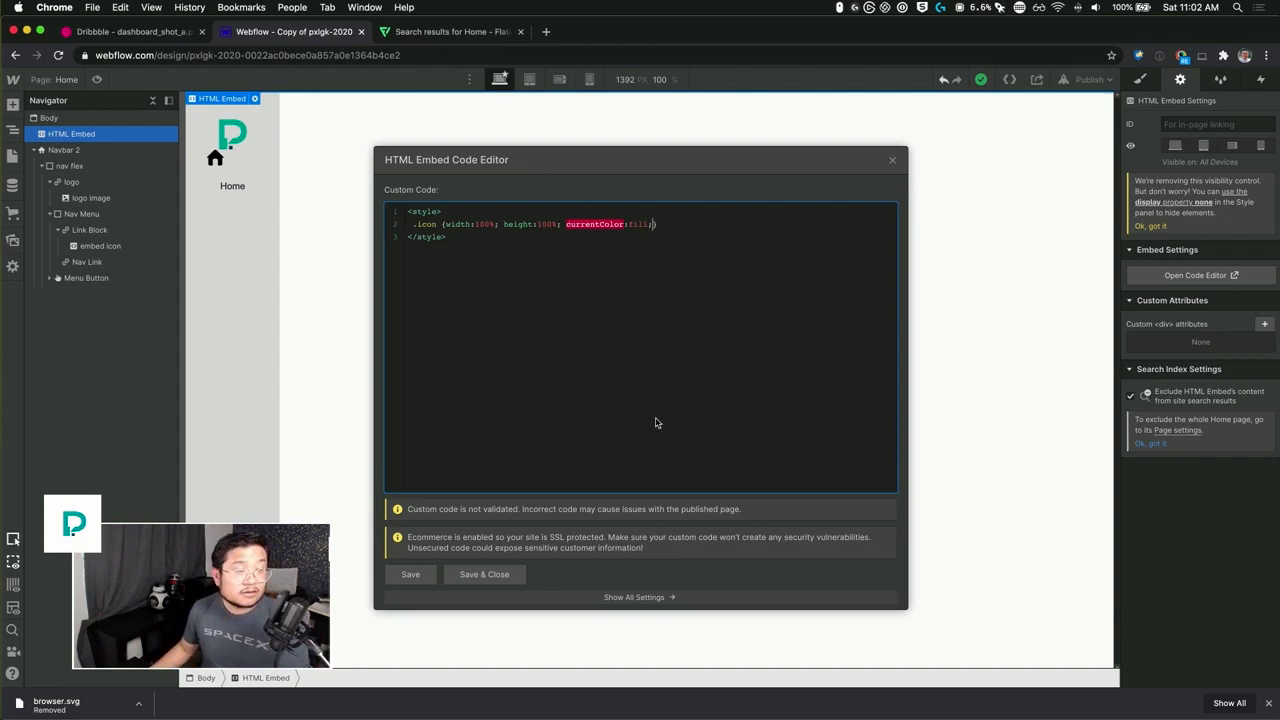
pyautogui.click(490, 574)
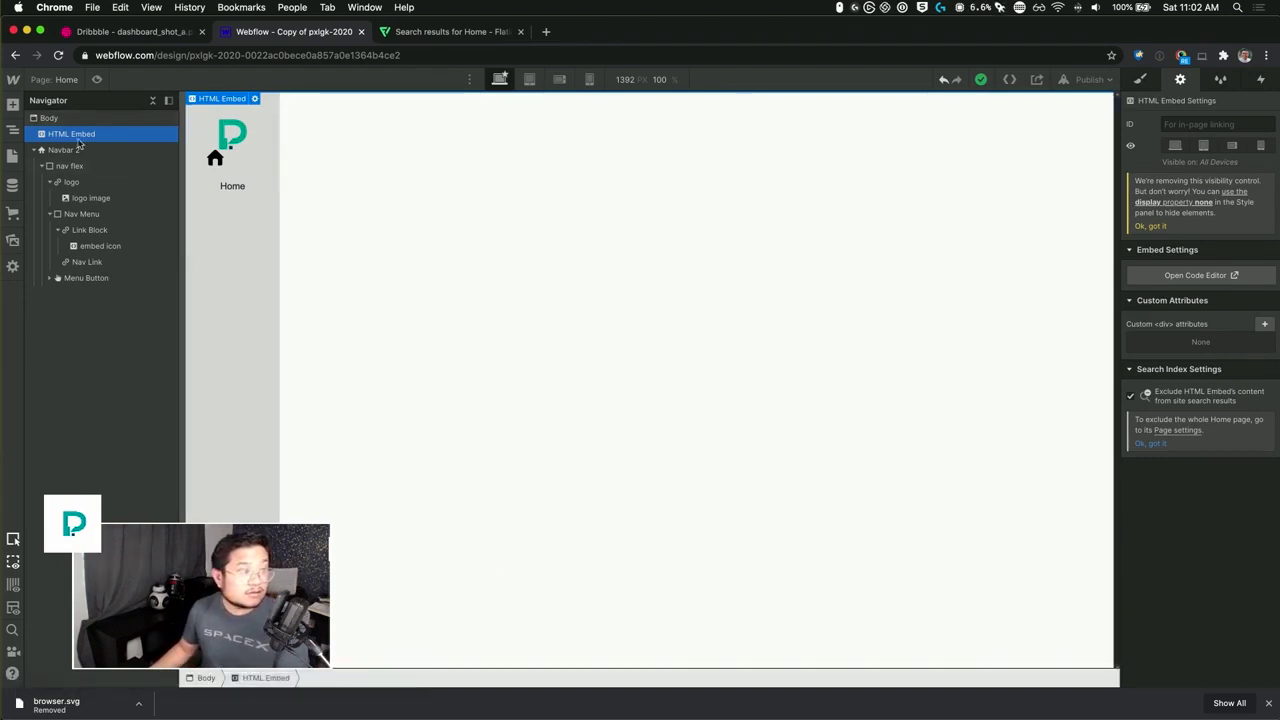
# - Give the home link block the Nav Link class and zero its padding
pyautogui.click(115, 232)
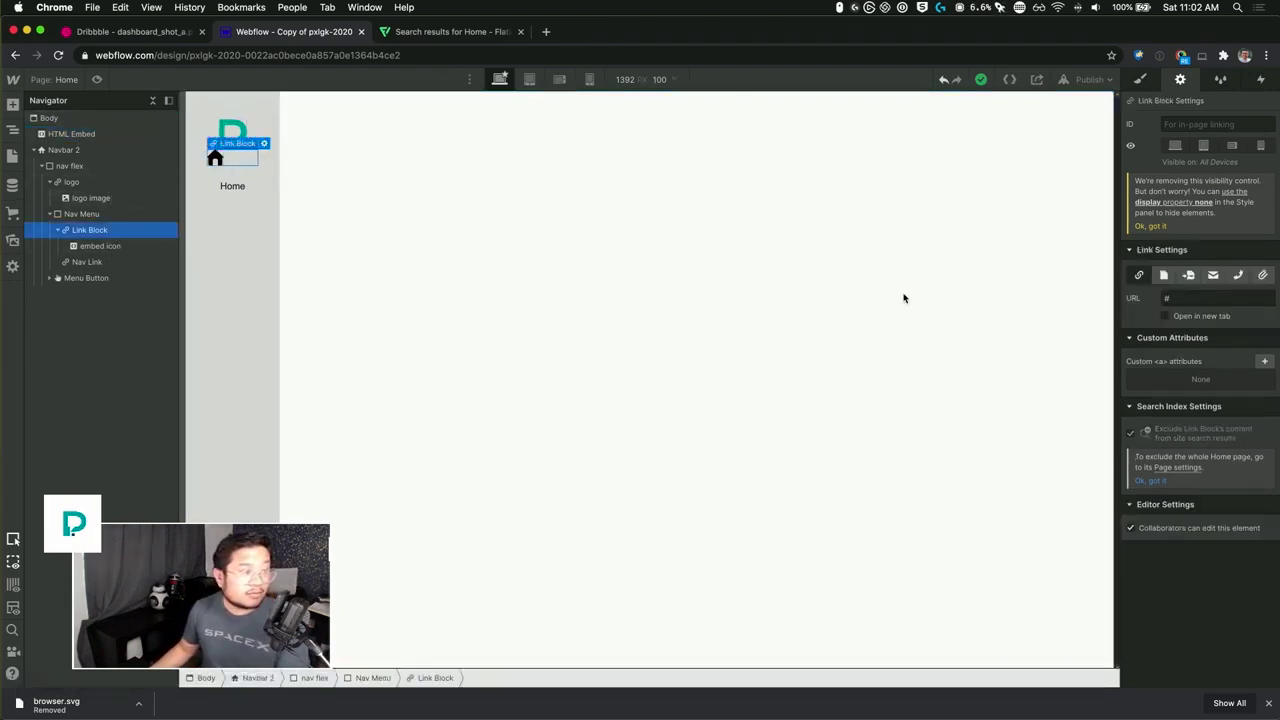
pyautogui.click(1141, 79)
pyautogui.click(1196, 146)
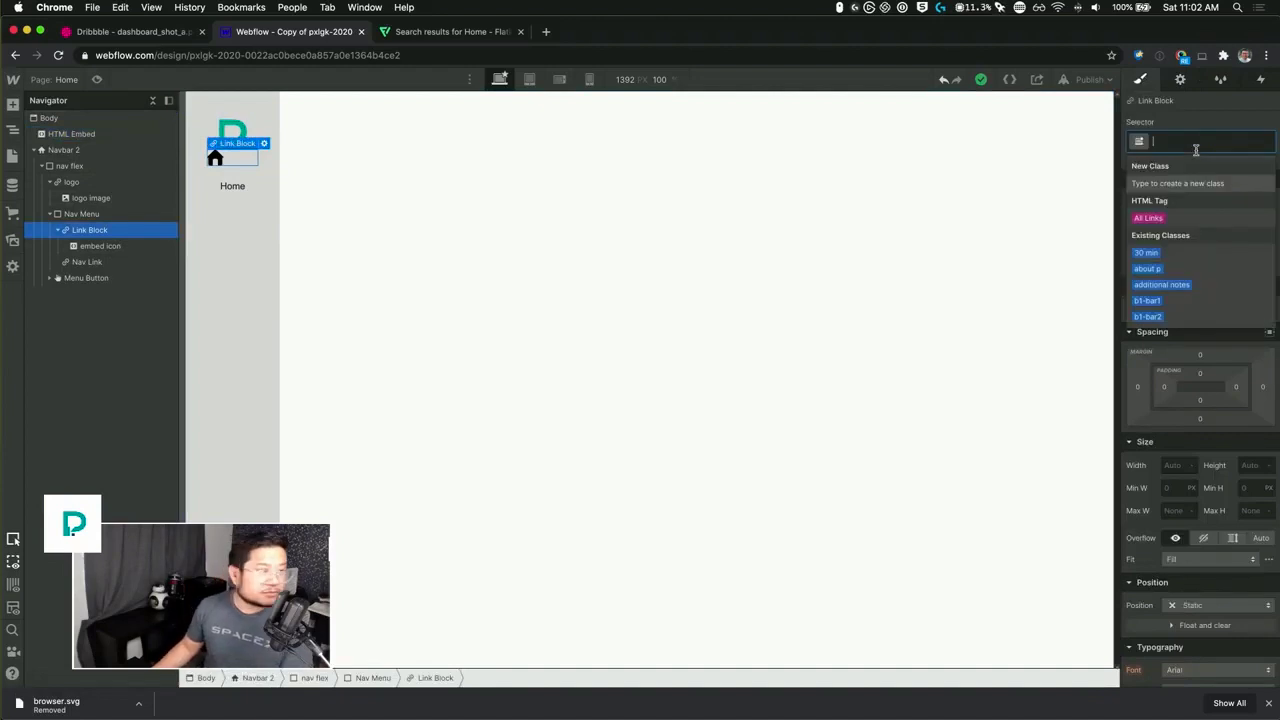
pyautogui.write('nav link')
pyautogui.press('Return')
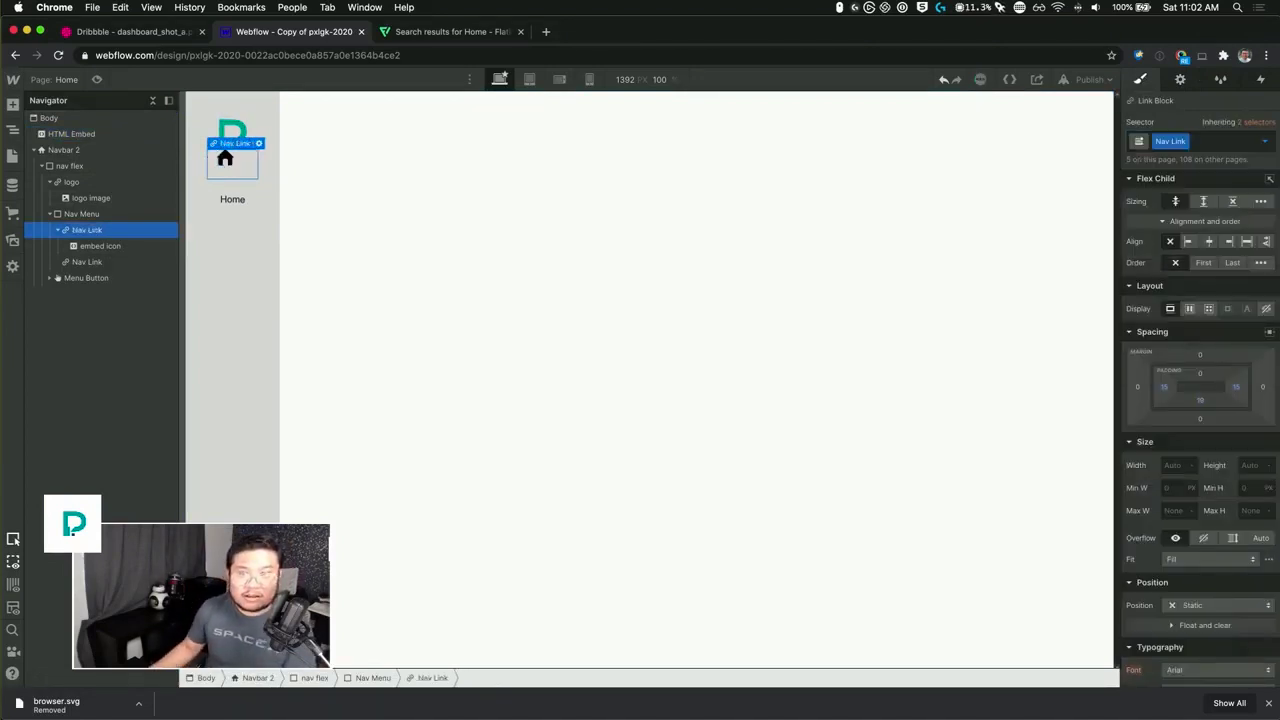
pyautogui.keyDown('alt'); pyautogui.click(1200, 400); pyautogui.keyUp('alt')
pyautogui.keyDown('alt'); pyautogui.click(1164, 386); pyautogui.keyUp('alt')
pyautogui.keyDown('alt'); pyautogui.click(1236, 386); pyautogui.keyUp('alt')
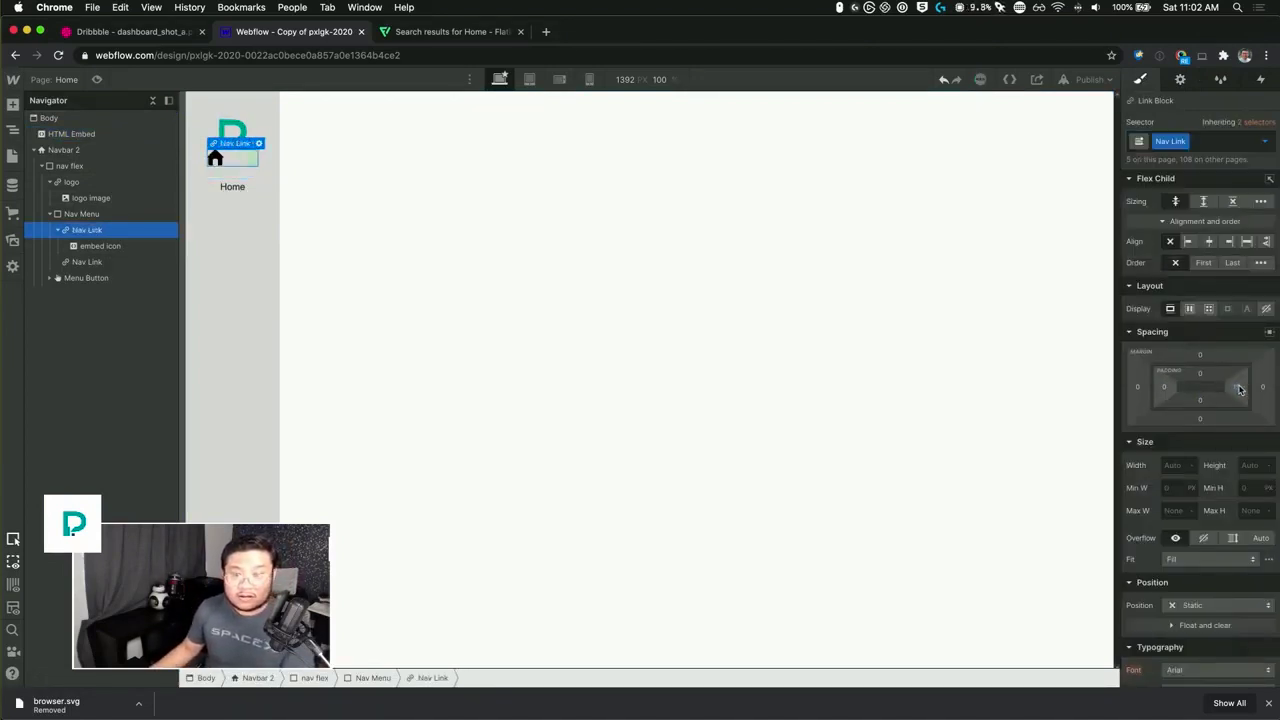
# - Set the Nav Link text colour to red, rgba(255, 0, 0, 0.8)
pyautogui.scroll(-4, 1200, 498)
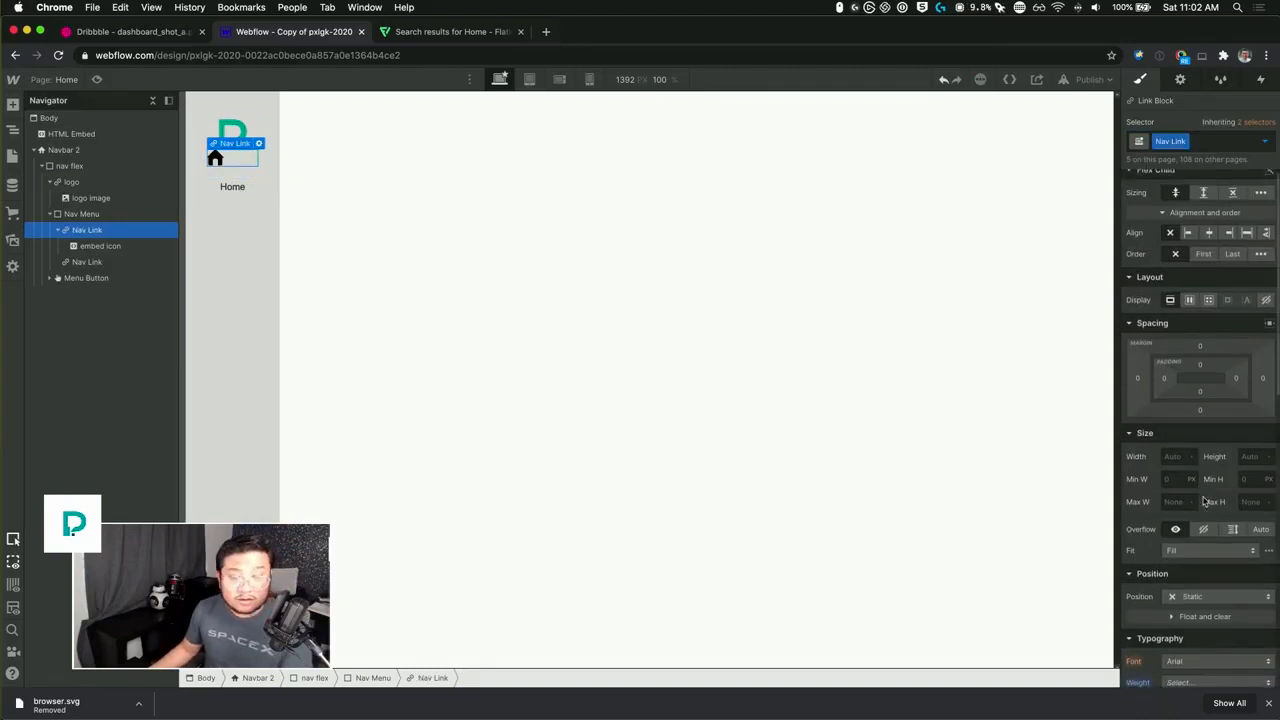
pyautogui.scroll(-1, 1203, 501)
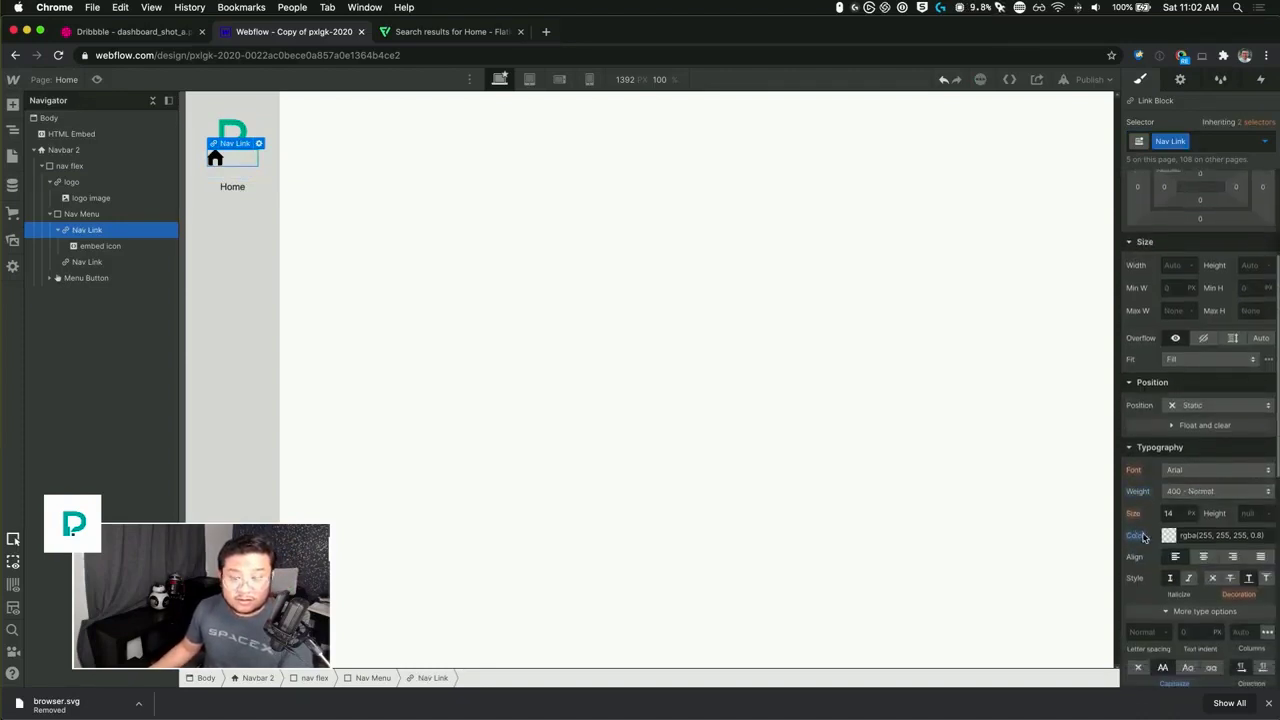
pyautogui.click(1168, 536)
pyautogui.moveTo(1200, 330); pyautogui.dragTo(1275, 300)
pyautogui.click(232, 150)
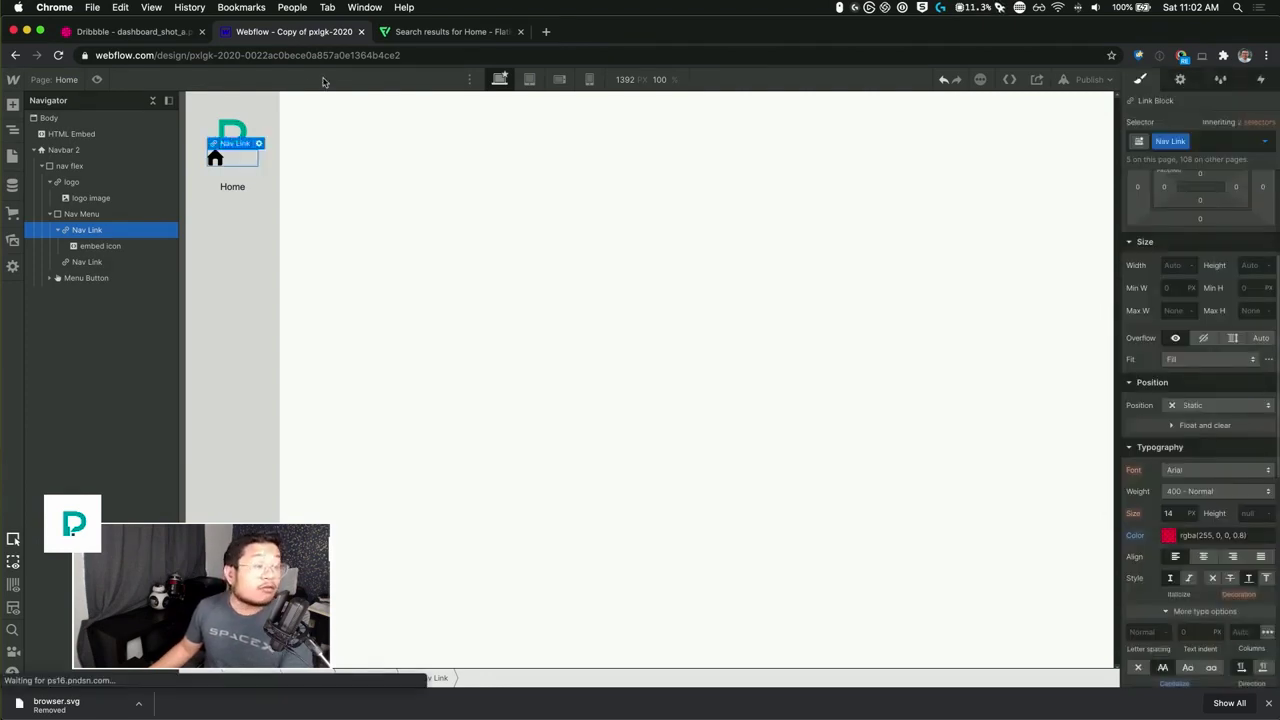
# - Correct the embed's icon rule to fill:currentColor and save it
pyautogui.click(674, 206)
pyautogui.click(1180, 79)
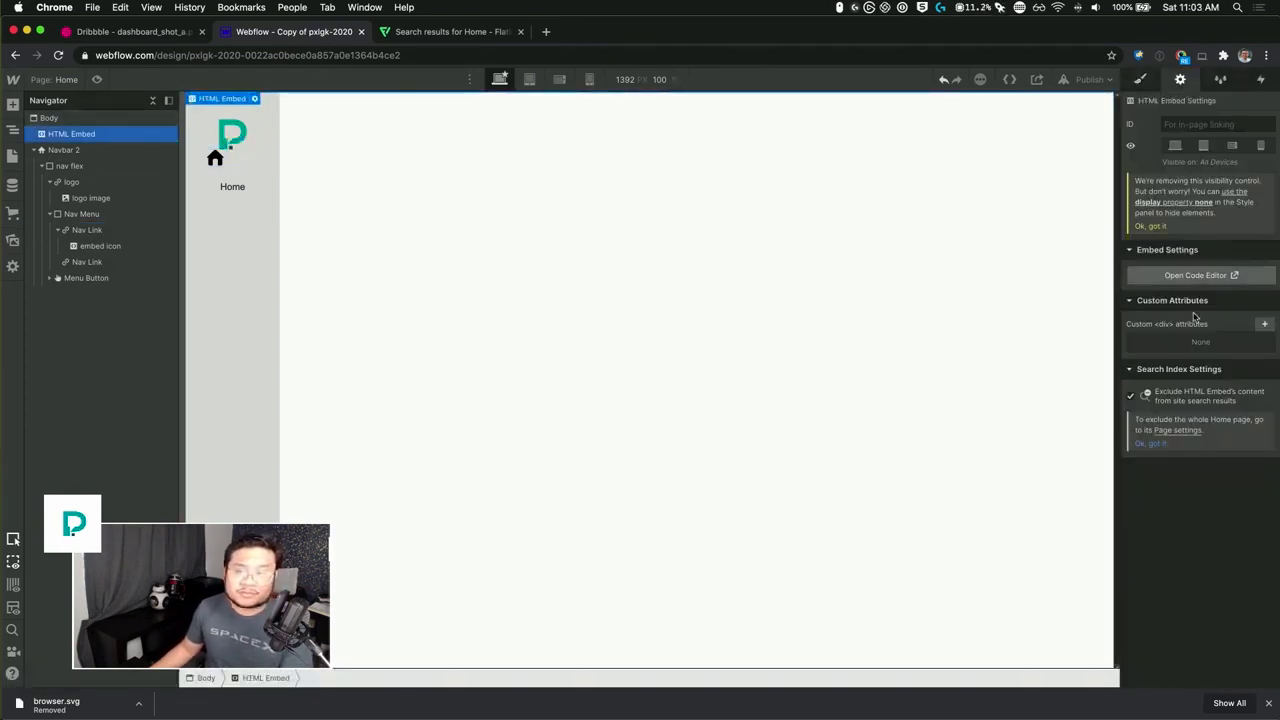
pyautogui.click(1195, 275)
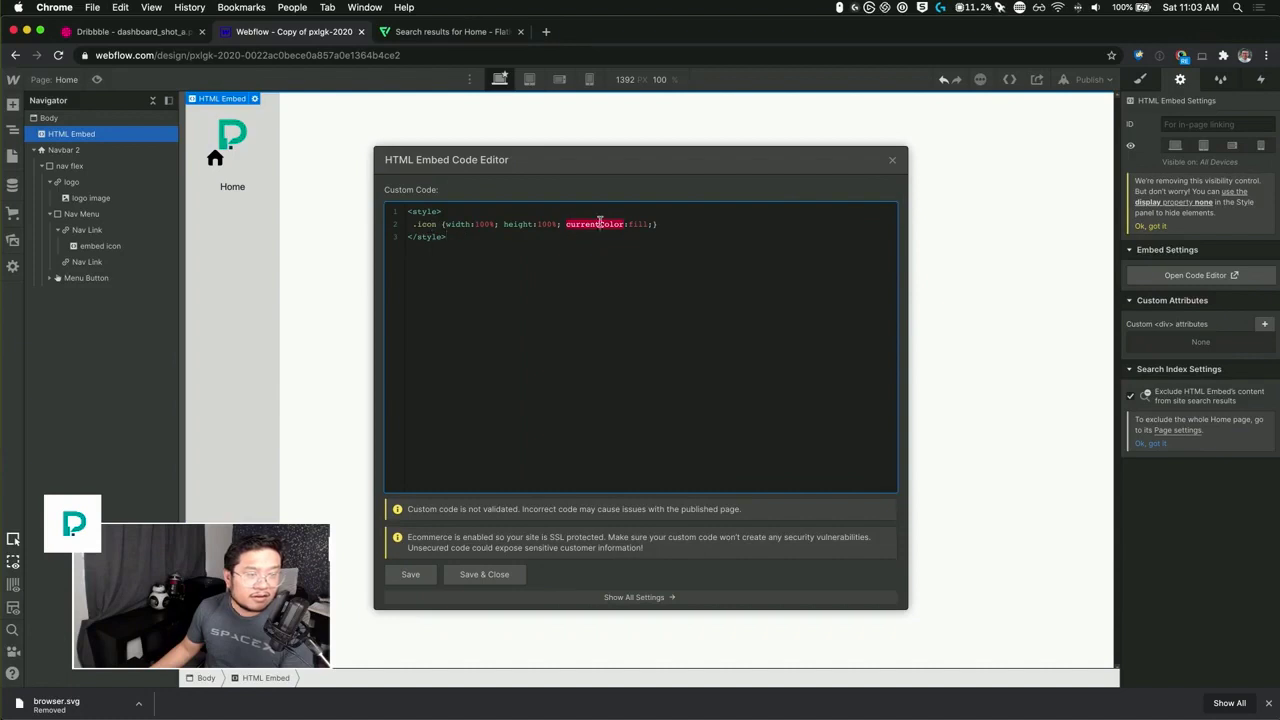
pyautogui.write('fill')
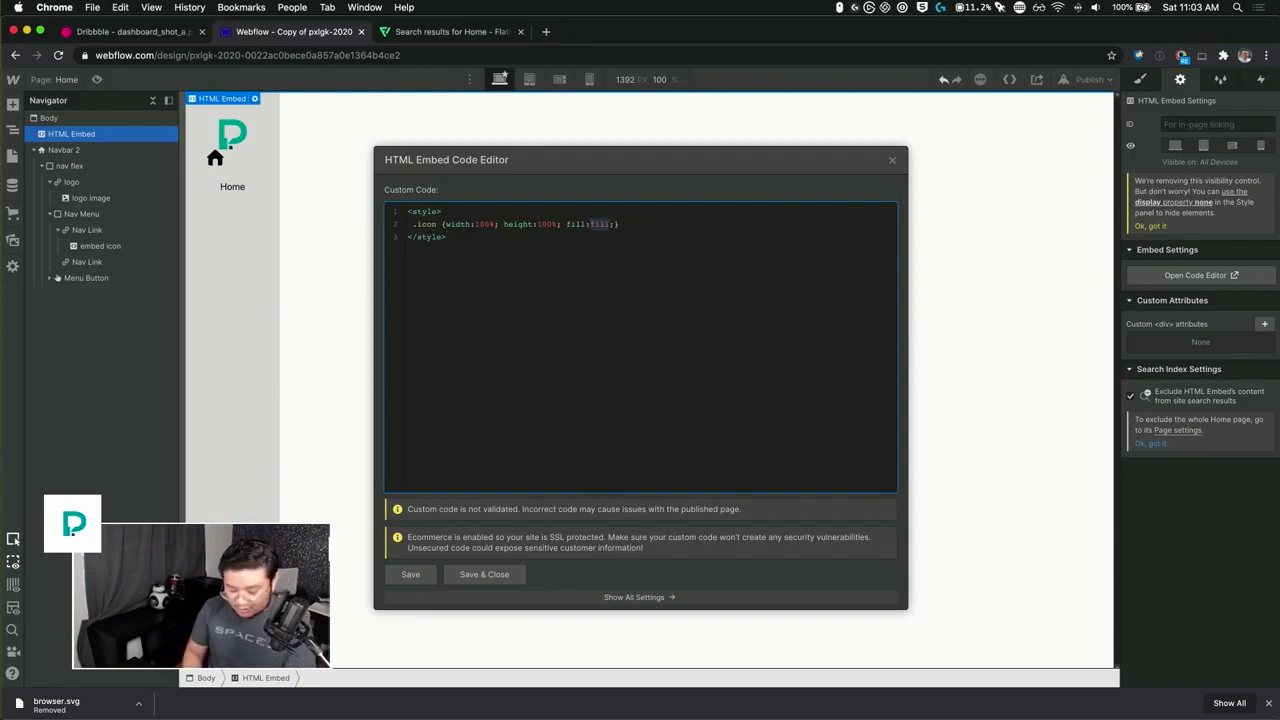
pyautogui.write('currentColor')
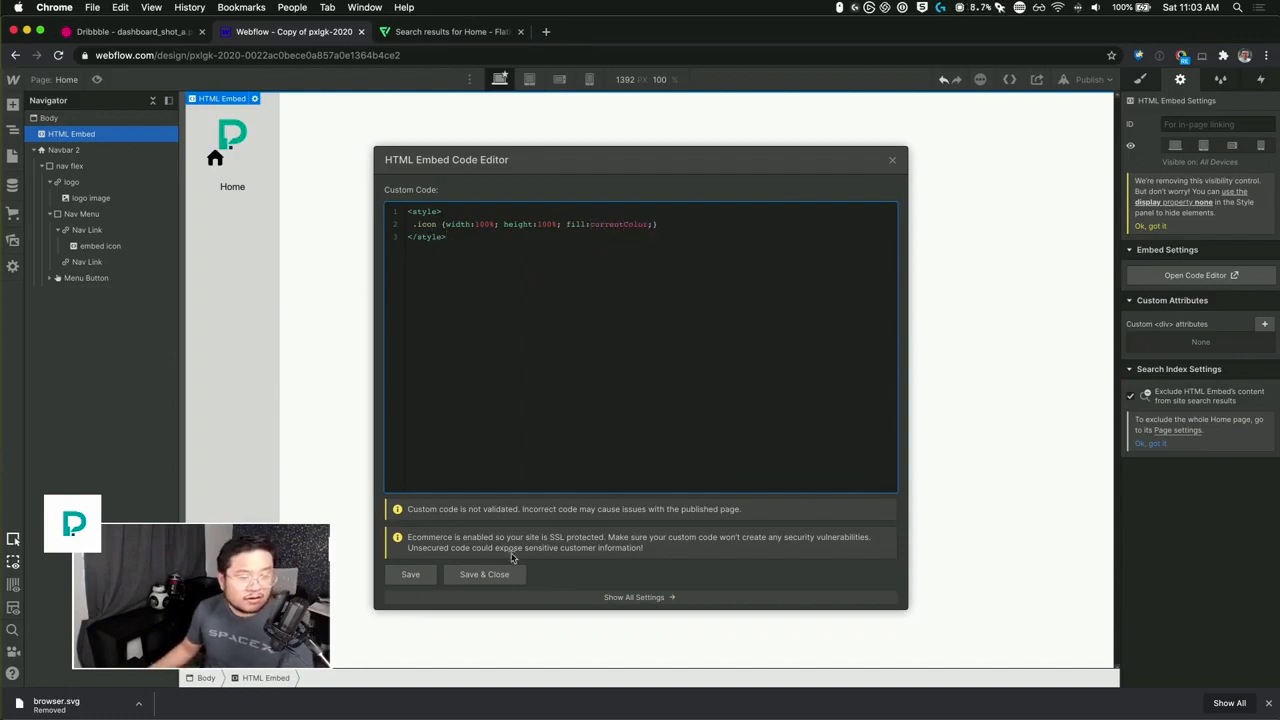
pyautogui.click(508, 572)
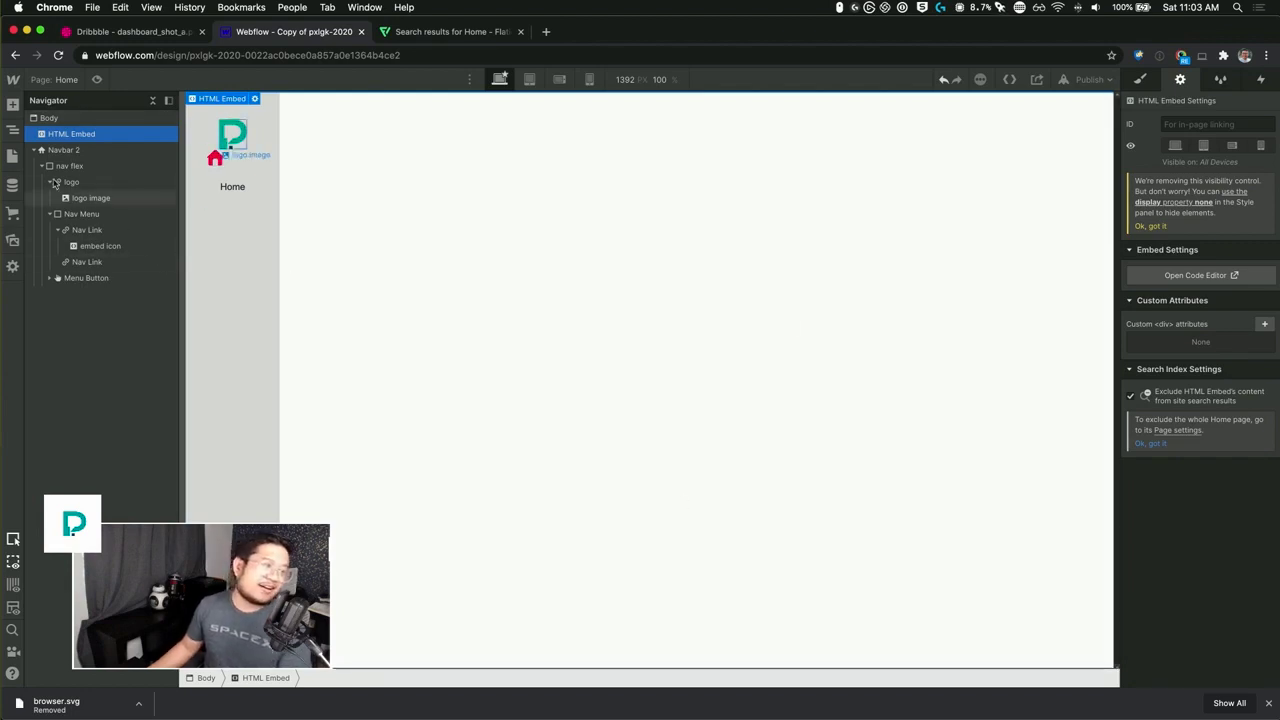
# - Set the Nav Link text colour to the teal primary swatch after trying red shades
pyautogui.click(120, 230)
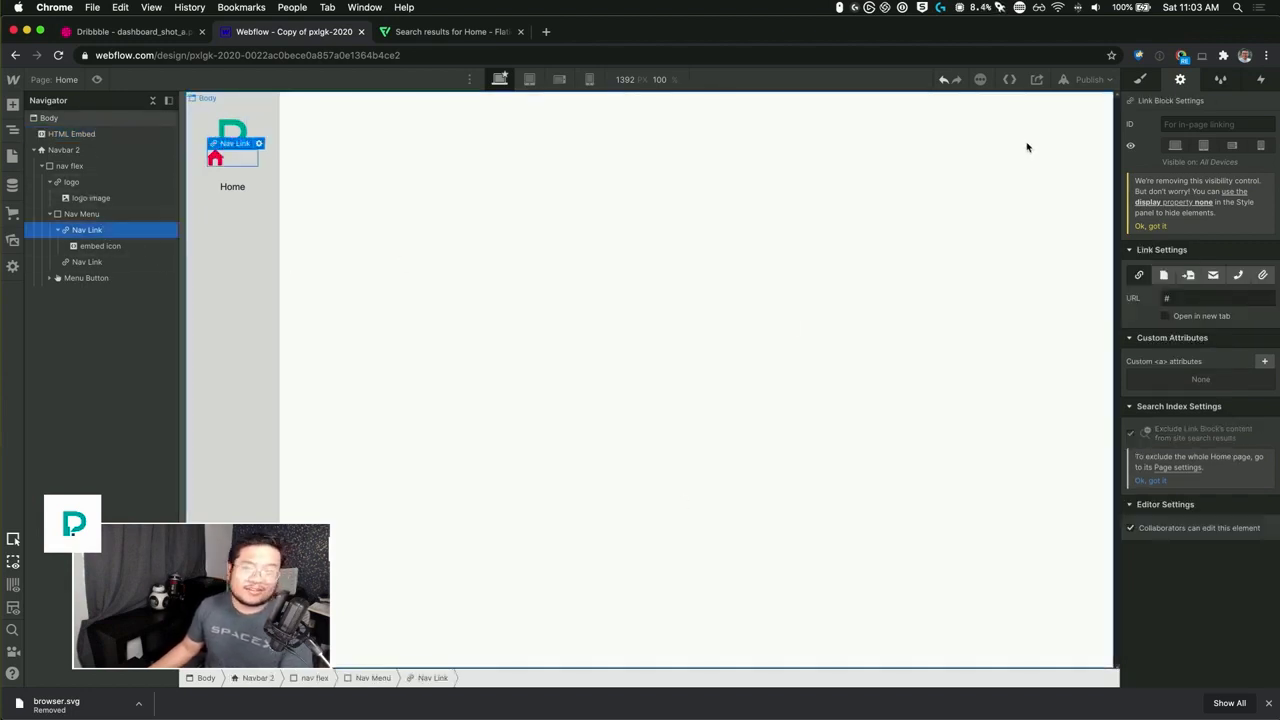
pyautogui.click(1141, 80)
pyautogui.scroll(-5, 1220, 565)
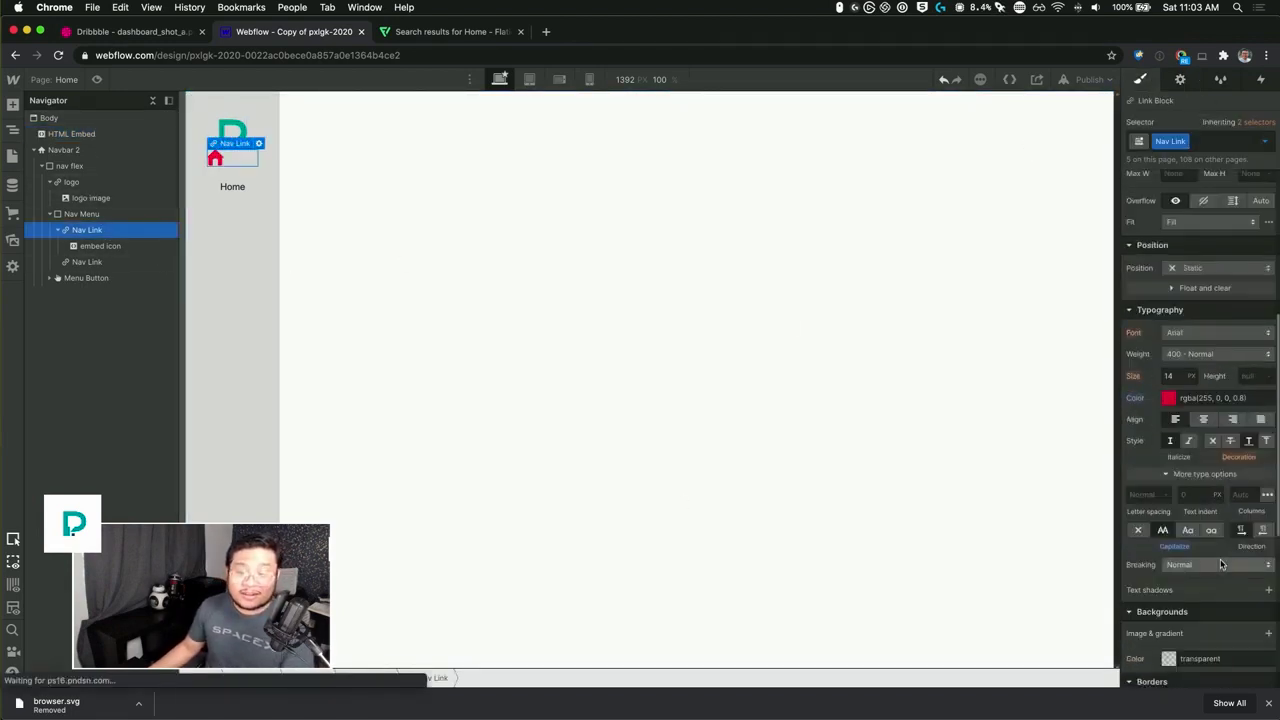
pyautogui.click(1172, 398)
pyautogui.click(1183, 431)
pyautogui.moveTo(1145, 453); pyautogui.dragTo(1226, 480)
pyautogui.click(1241, 444)
pyautogui.click(1244, 443)
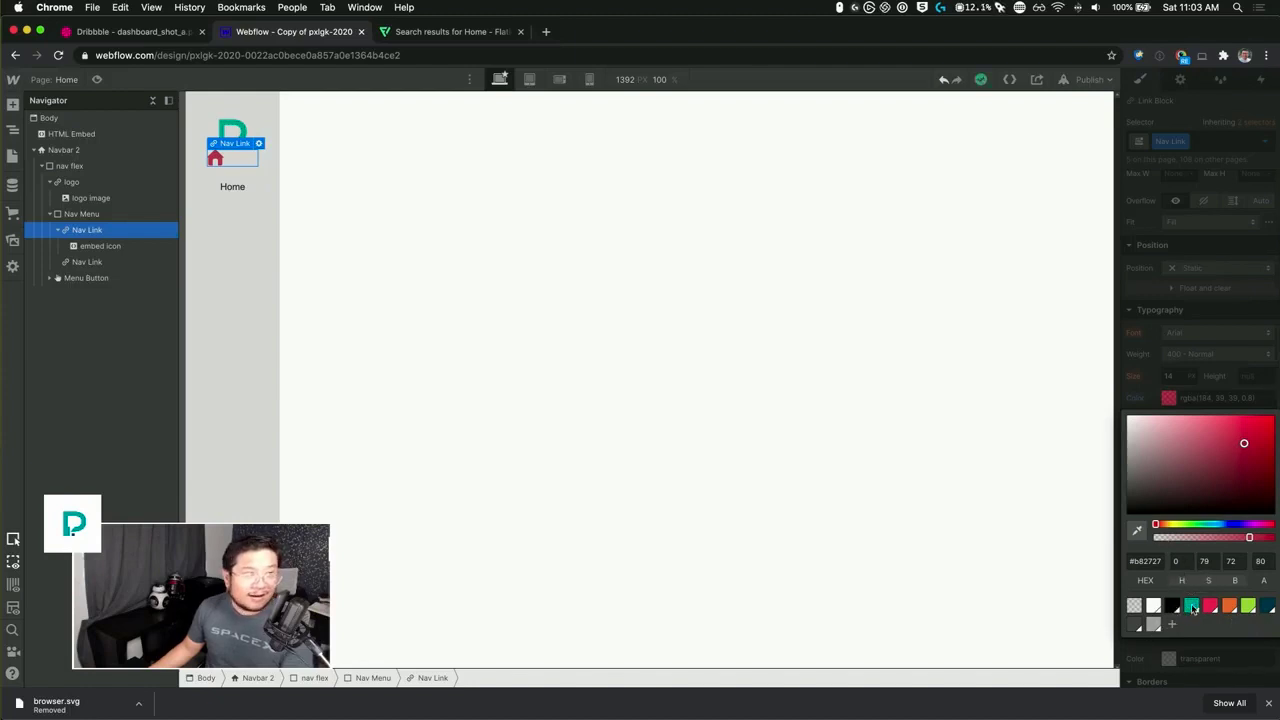
pyautogui.click(1191, 606)
pyautogui.click(1181, 390)
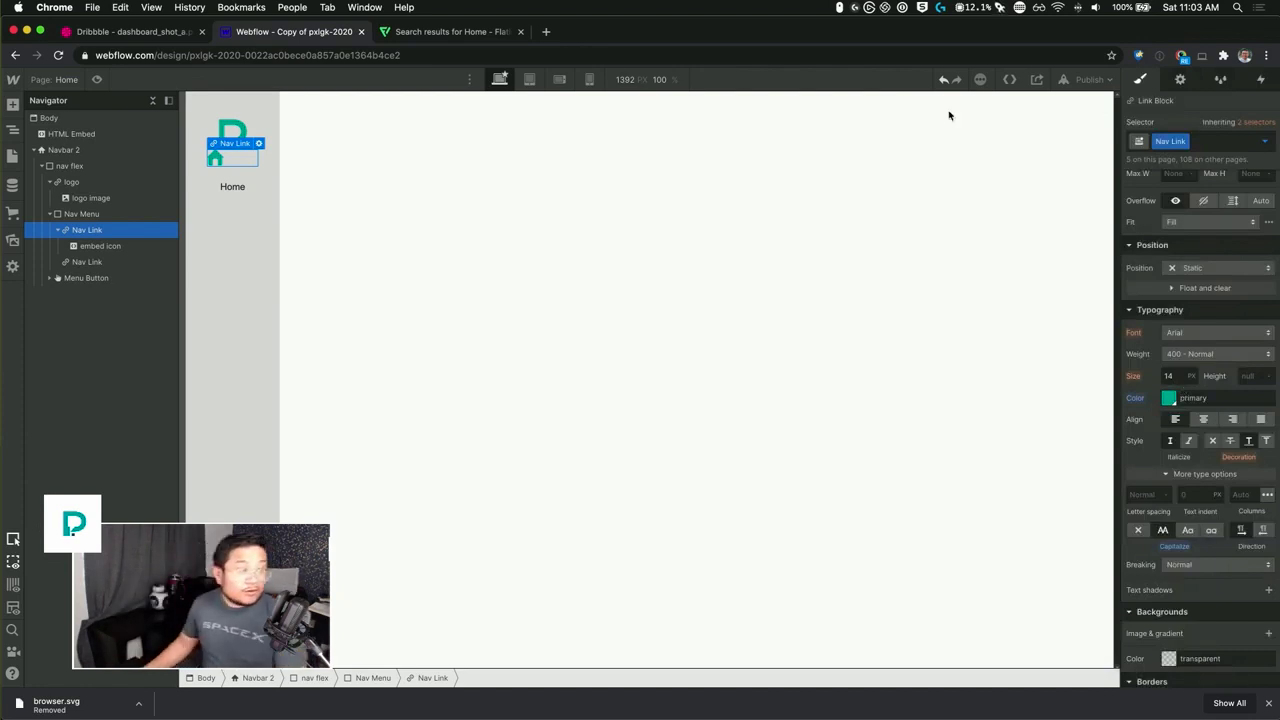
# - Check the embed icon's SVG code, then view icon-home.svg details (512 × 512, 597 B)
pyautogui.click(125, 246)
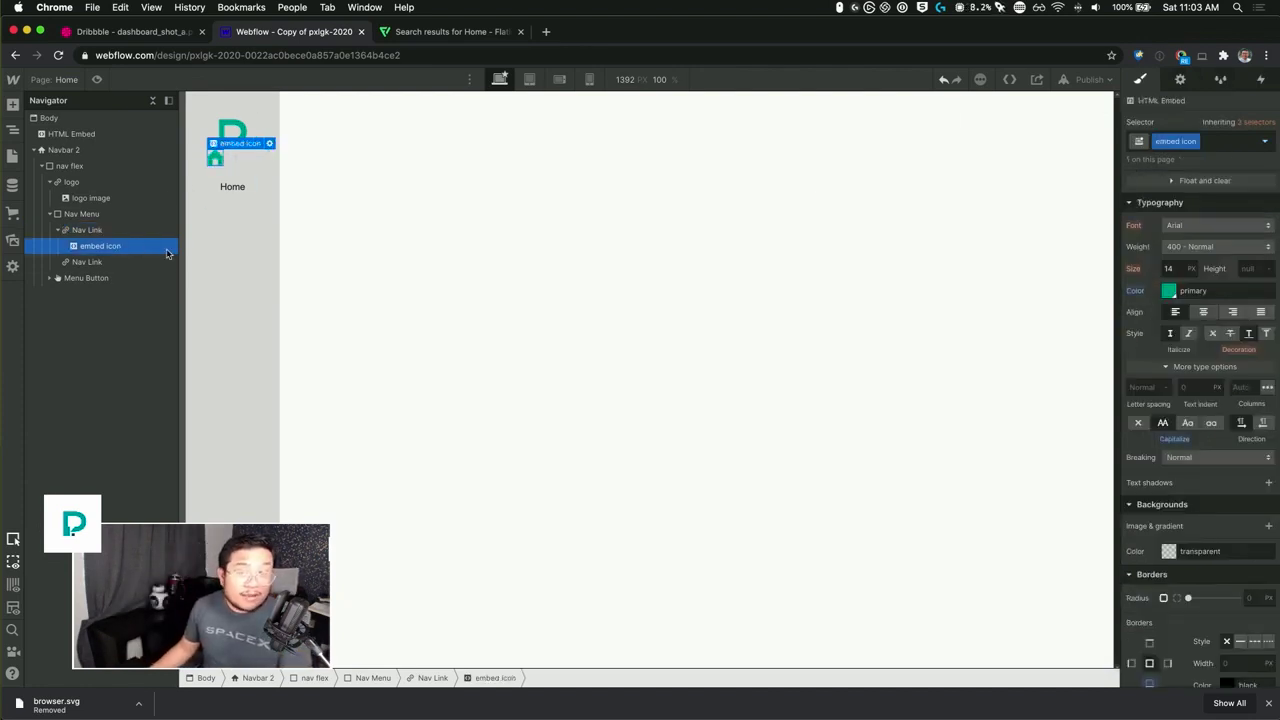
pyautogui.click(1181, 82)
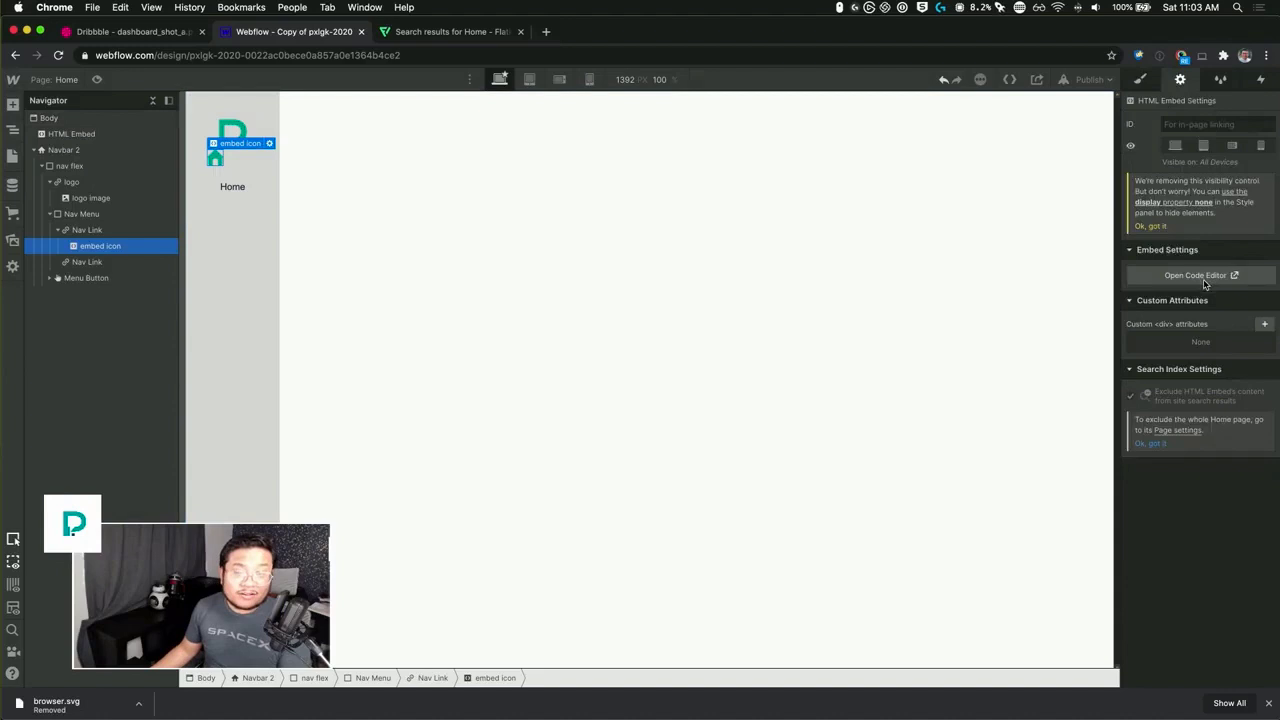
pyautogui.click(1205, 278)
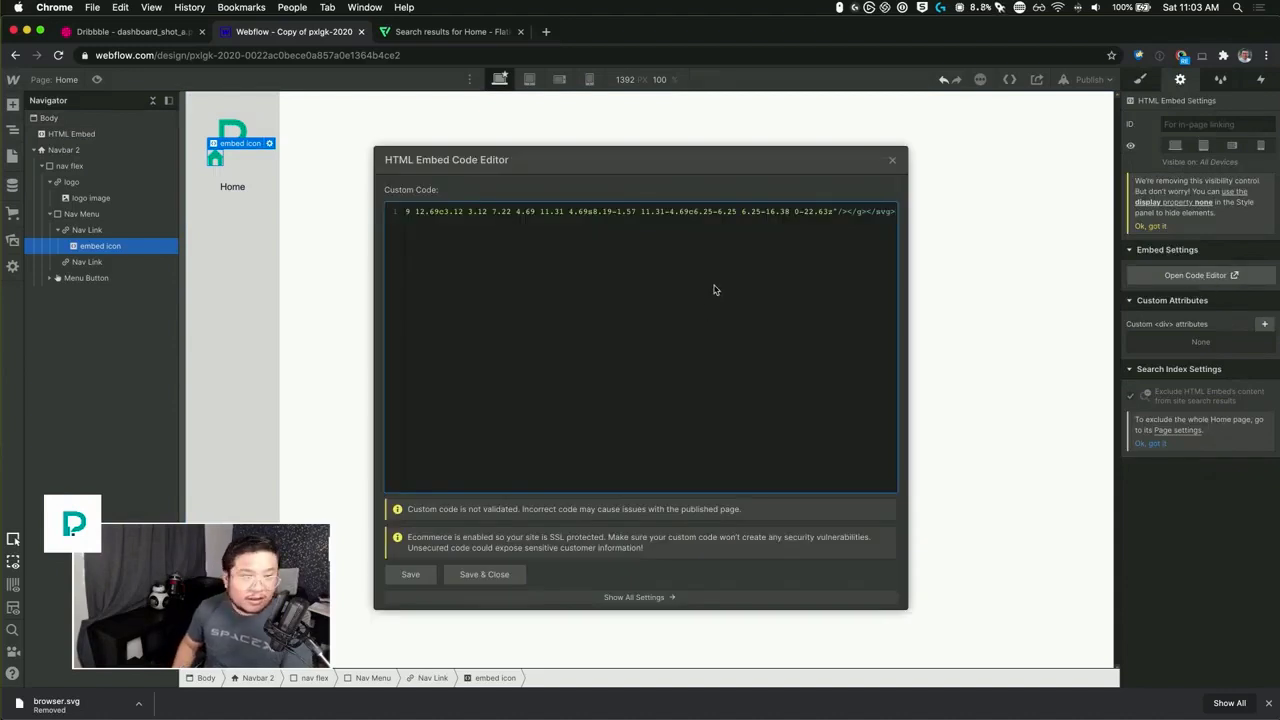
pyautogui.press('super+Left')
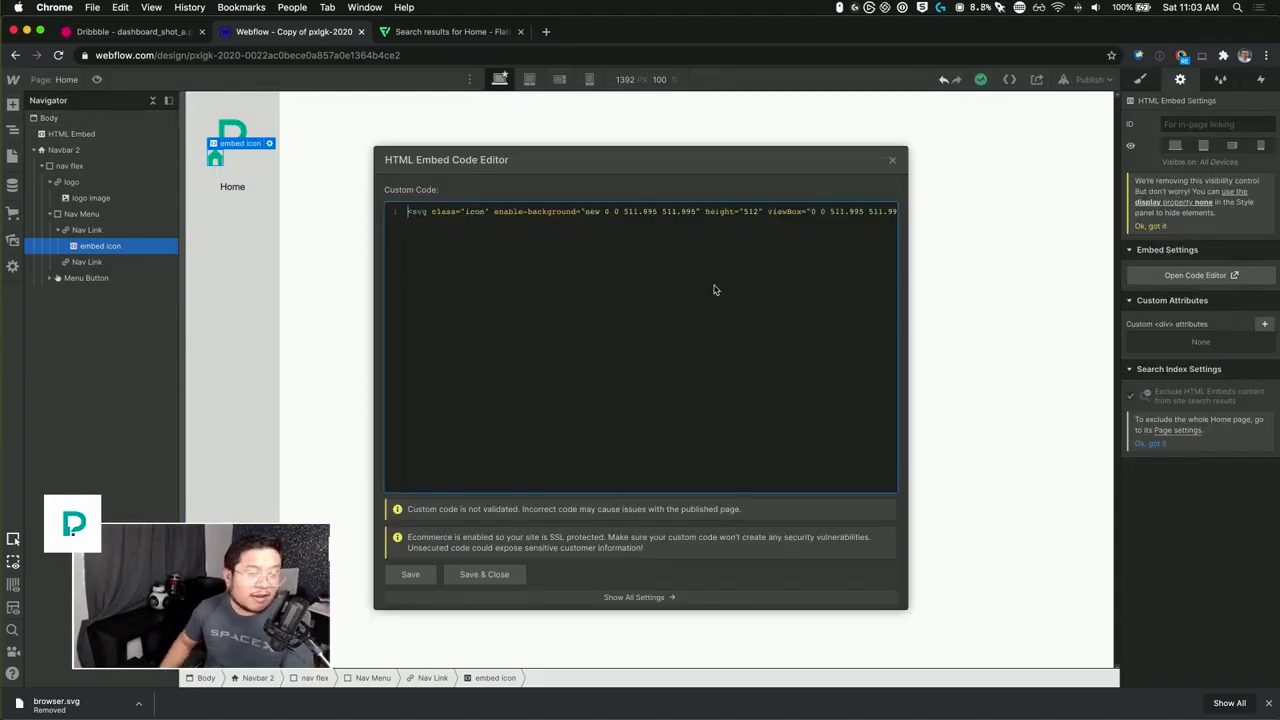
pyautogui.click(893, 163)
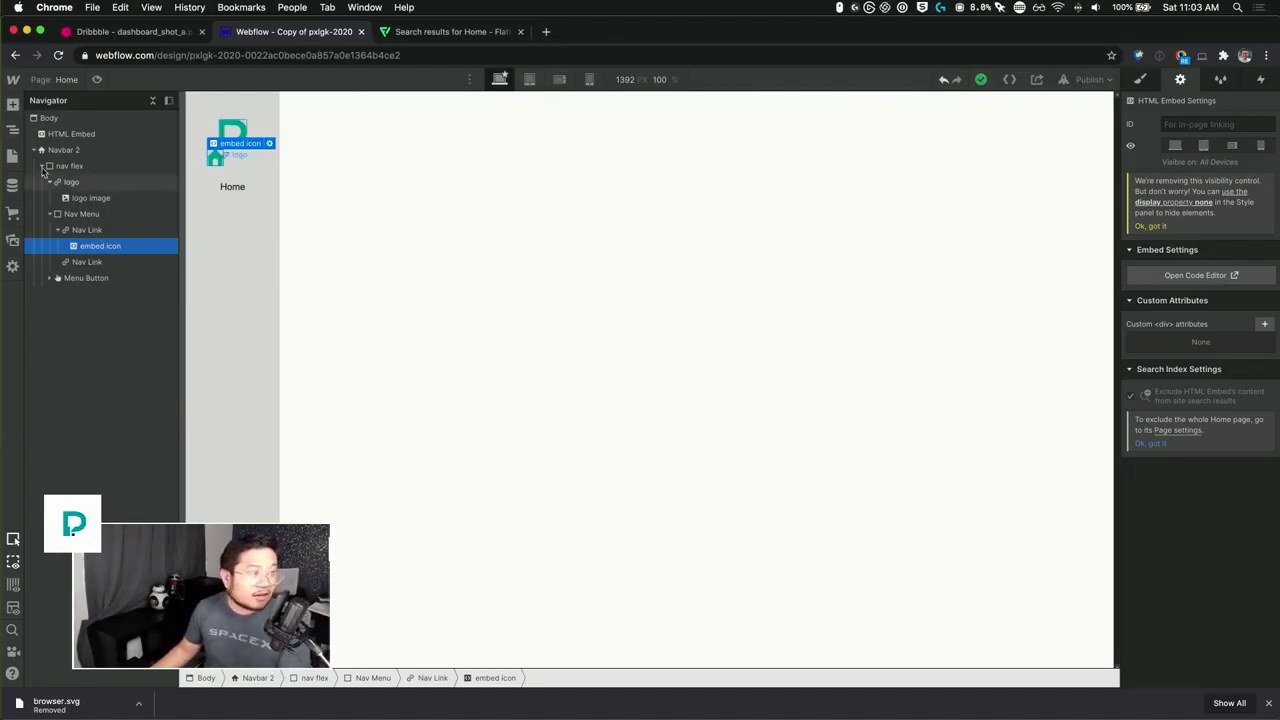
pyautogui.click(13, 240)
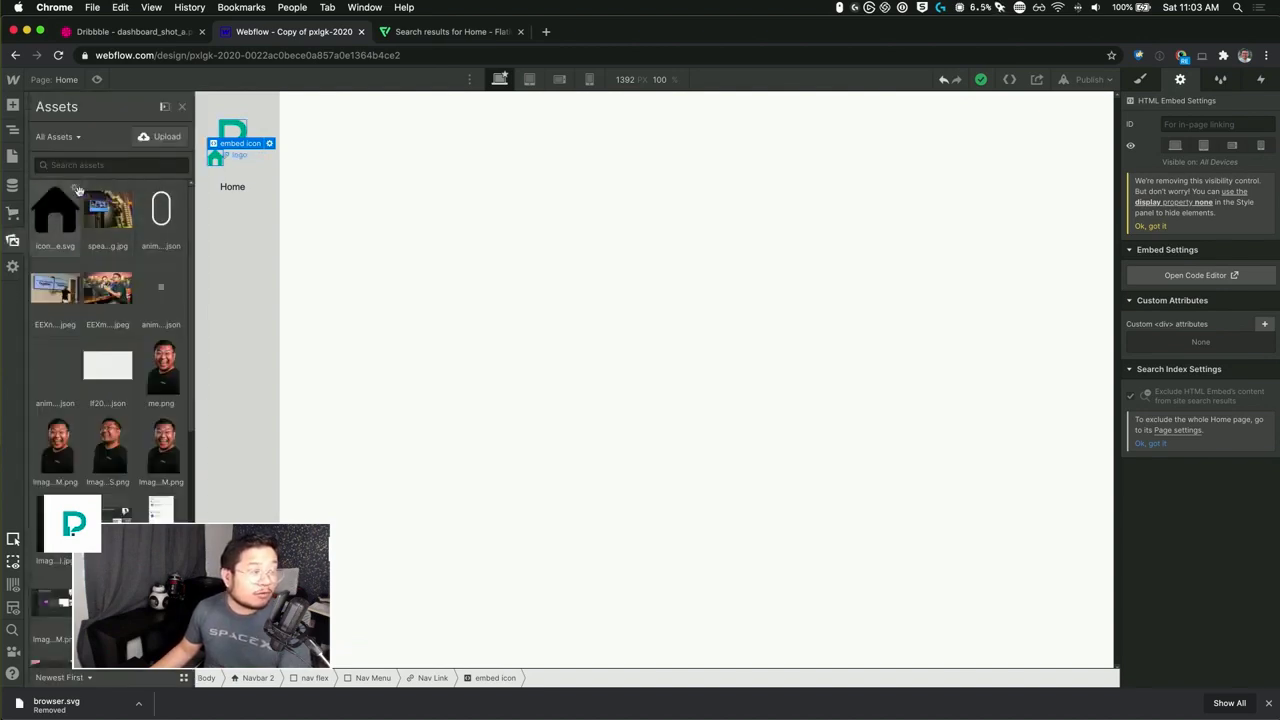
pyautogui.click(75, 188)
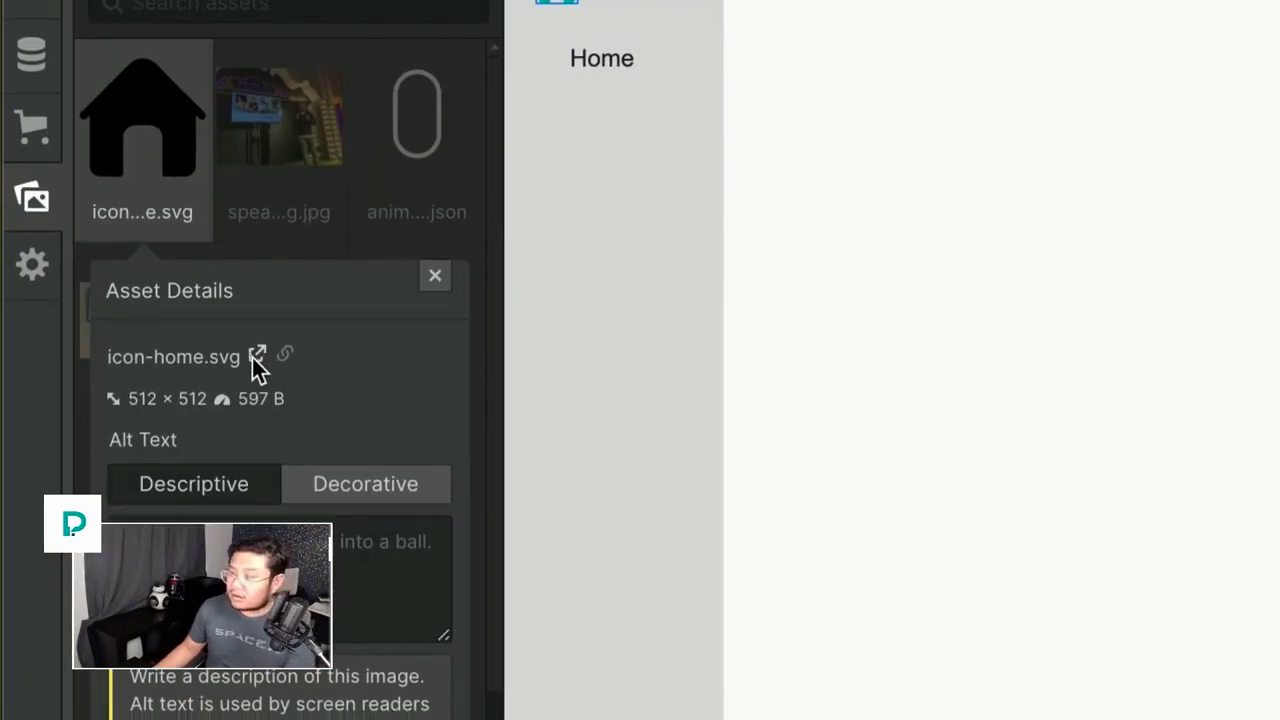
pyautogui.click(256, 356)
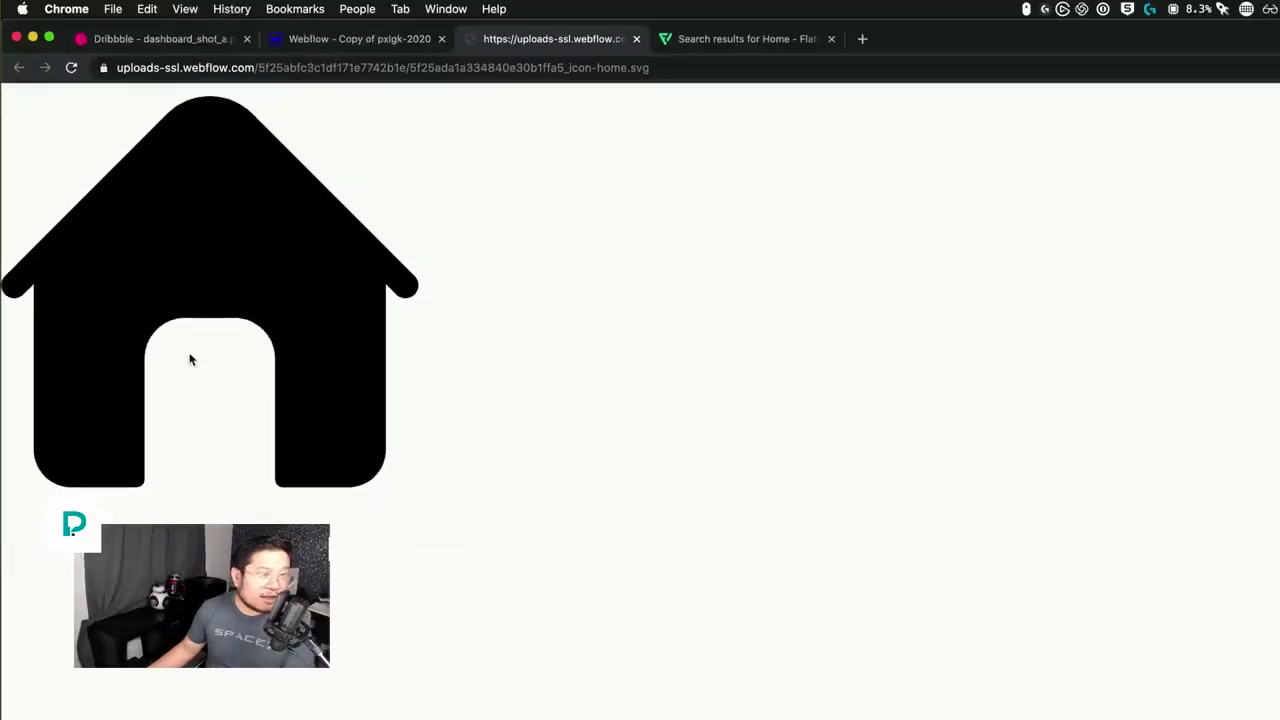
pyautogui.rightClick(437, 174)
pyautogui.click(495, 307)
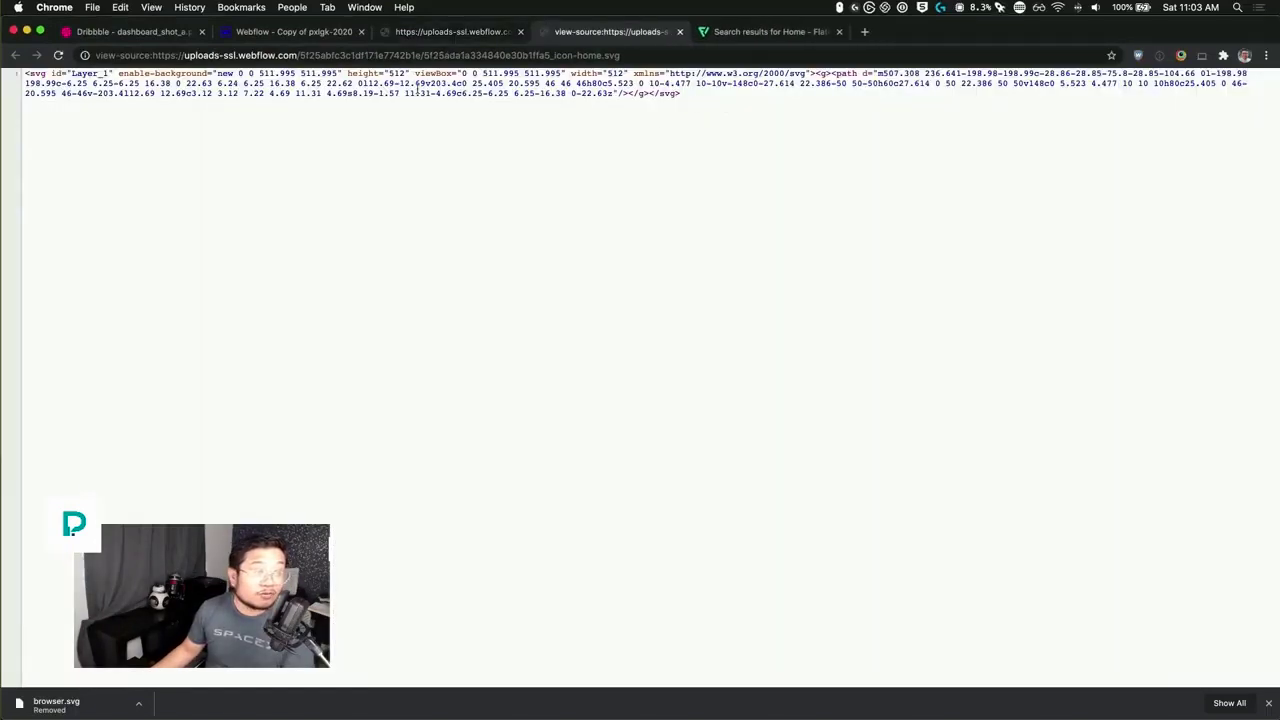
pyautogui.press('super+w')
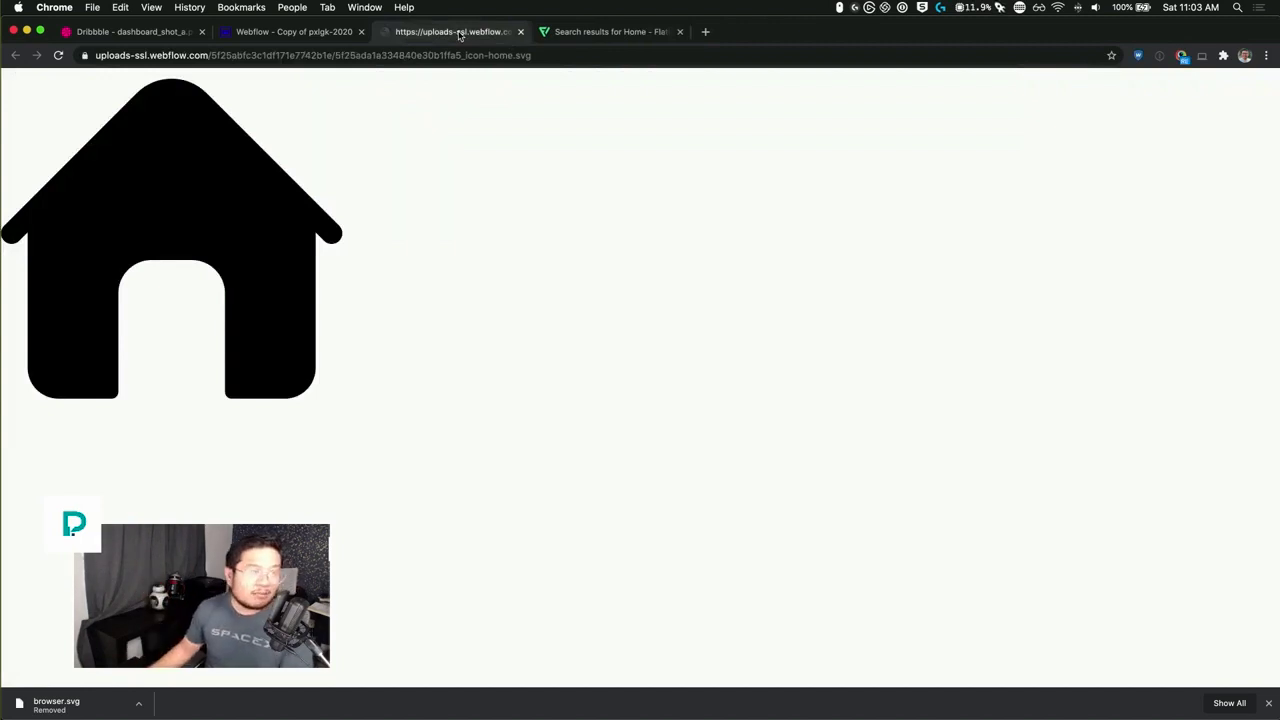
pyautogui.press('super+w')
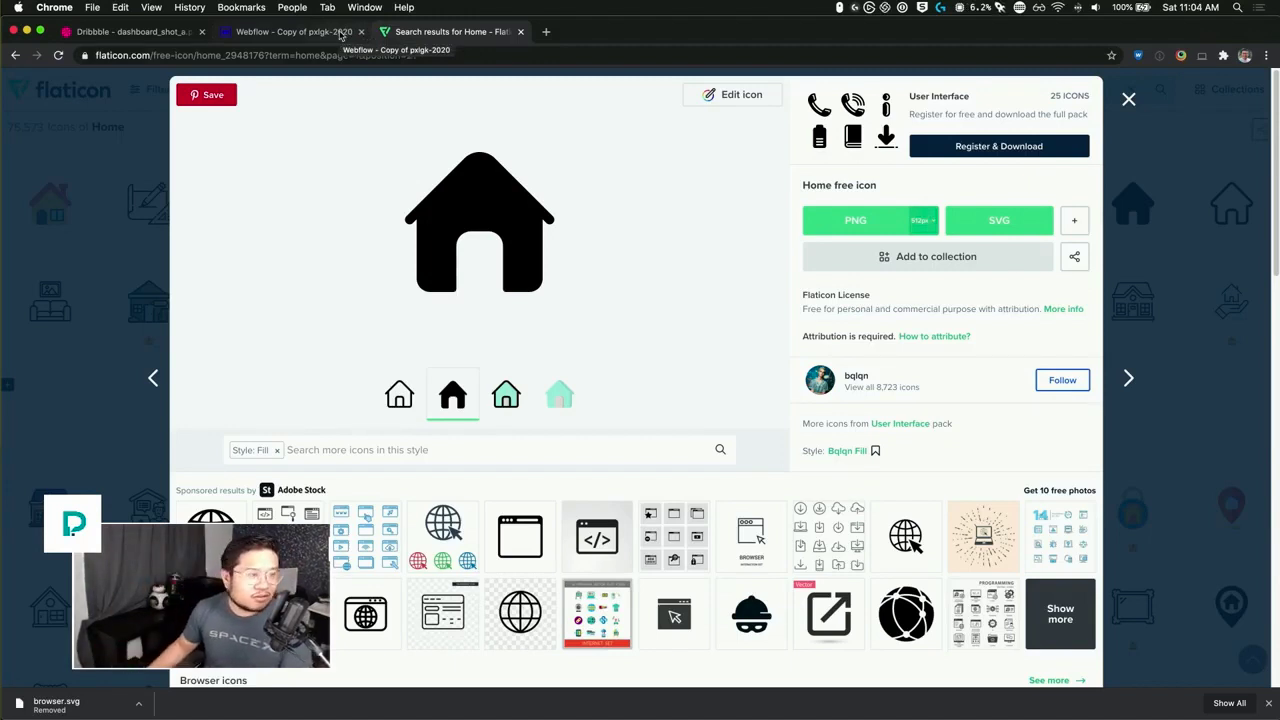
pyautogui.click(340, 36)
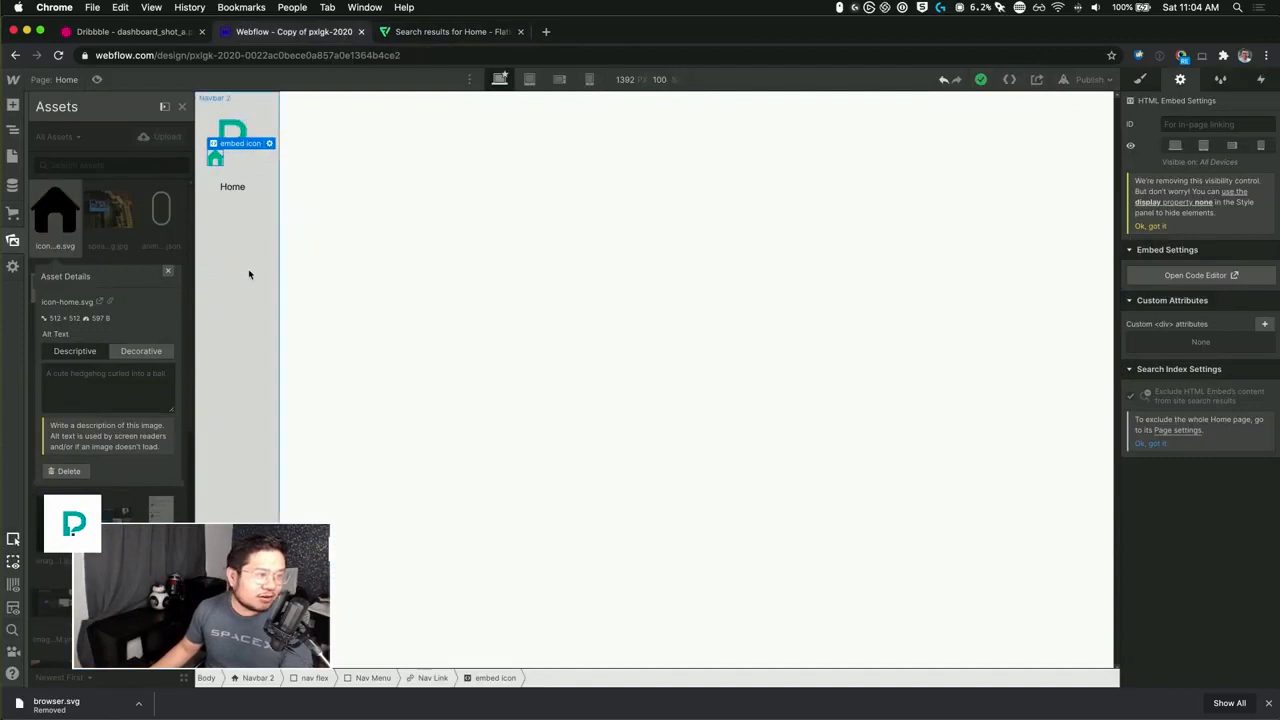
# - Insert a Text Block into the first nav link and change its text to Home
pyautogui.press('z')
pyautogui.click(248, 201)
pyautogui.click(213, 162)
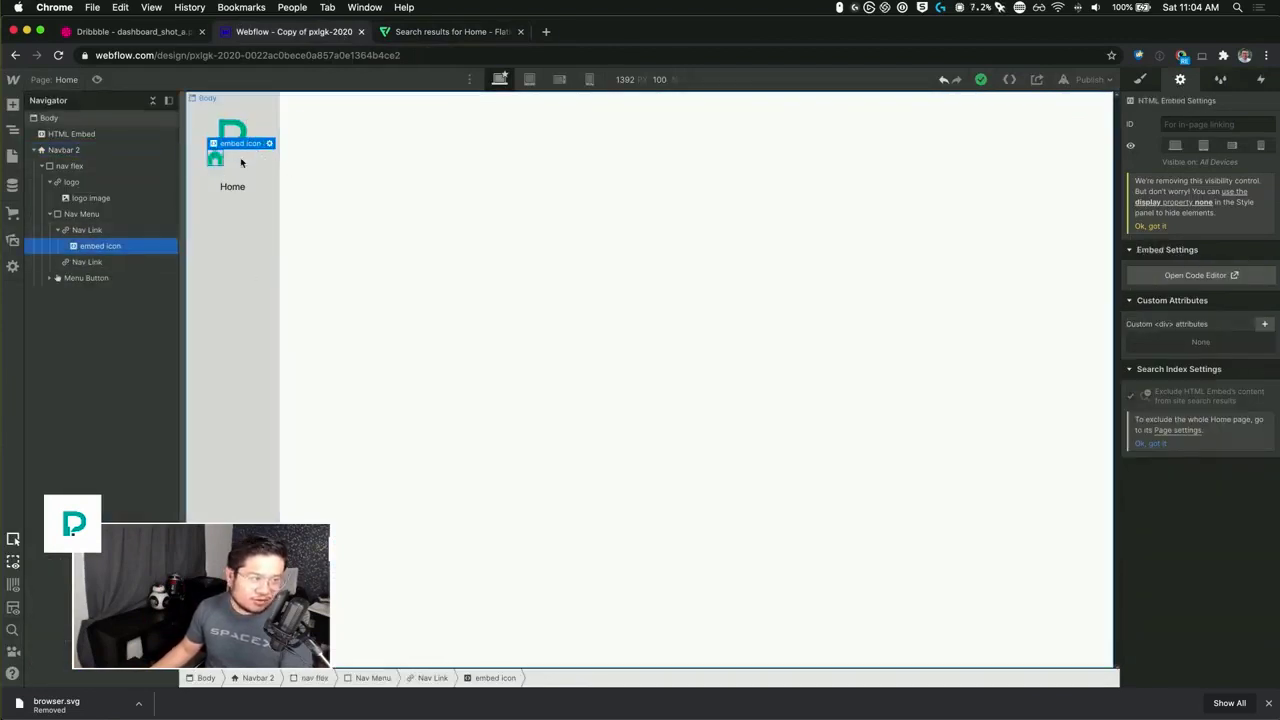
pyautogui.click(252, 354)
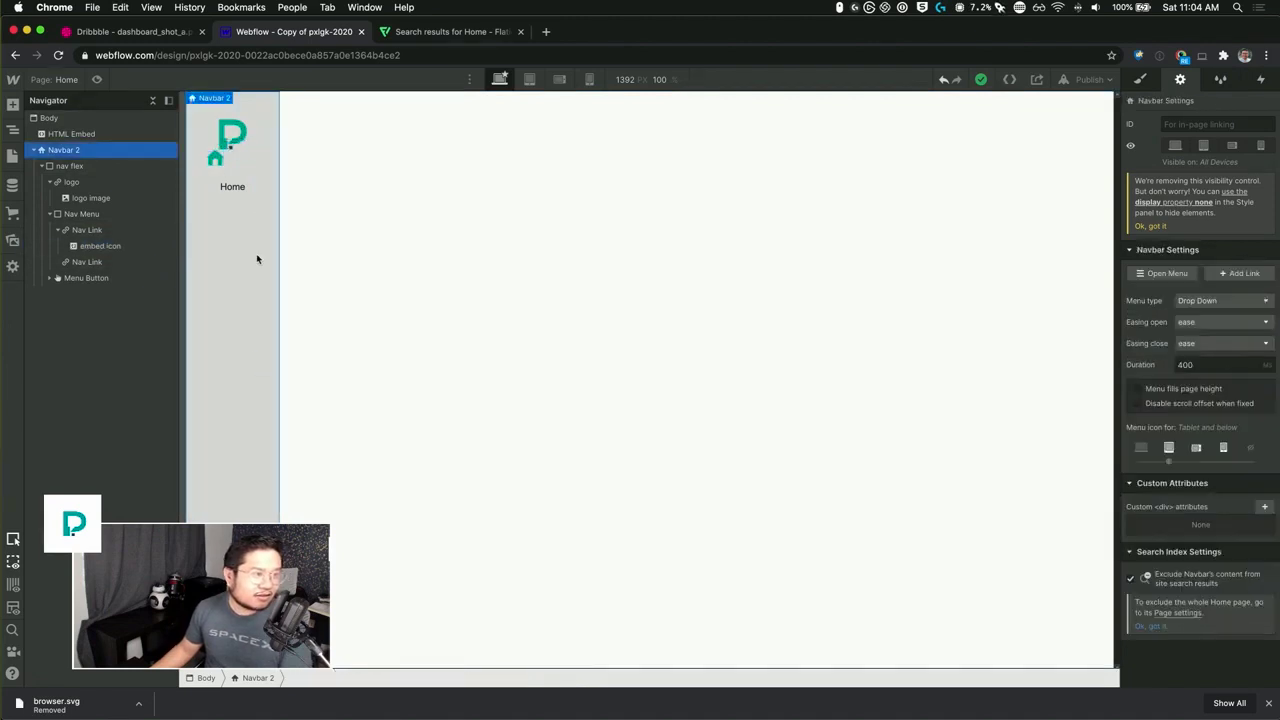
pyautogui.click(237, 162)
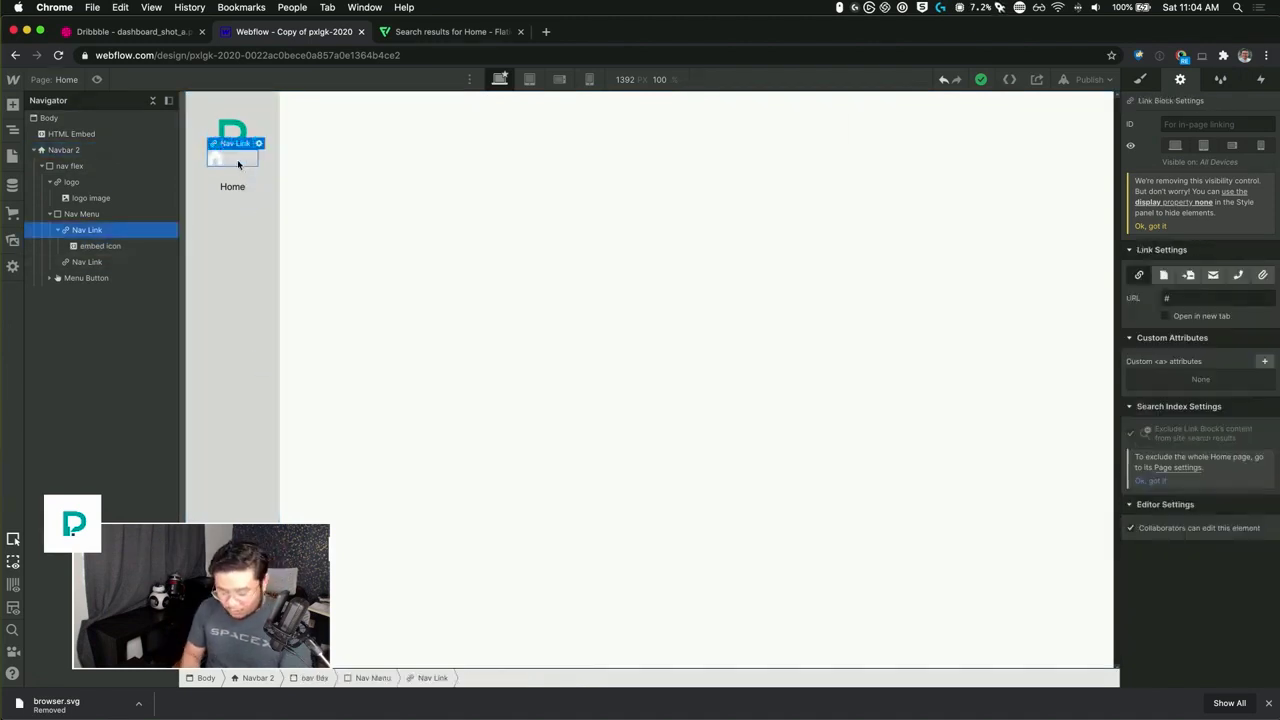
pyautogui.press('super+e')
pyautogui.write('text')
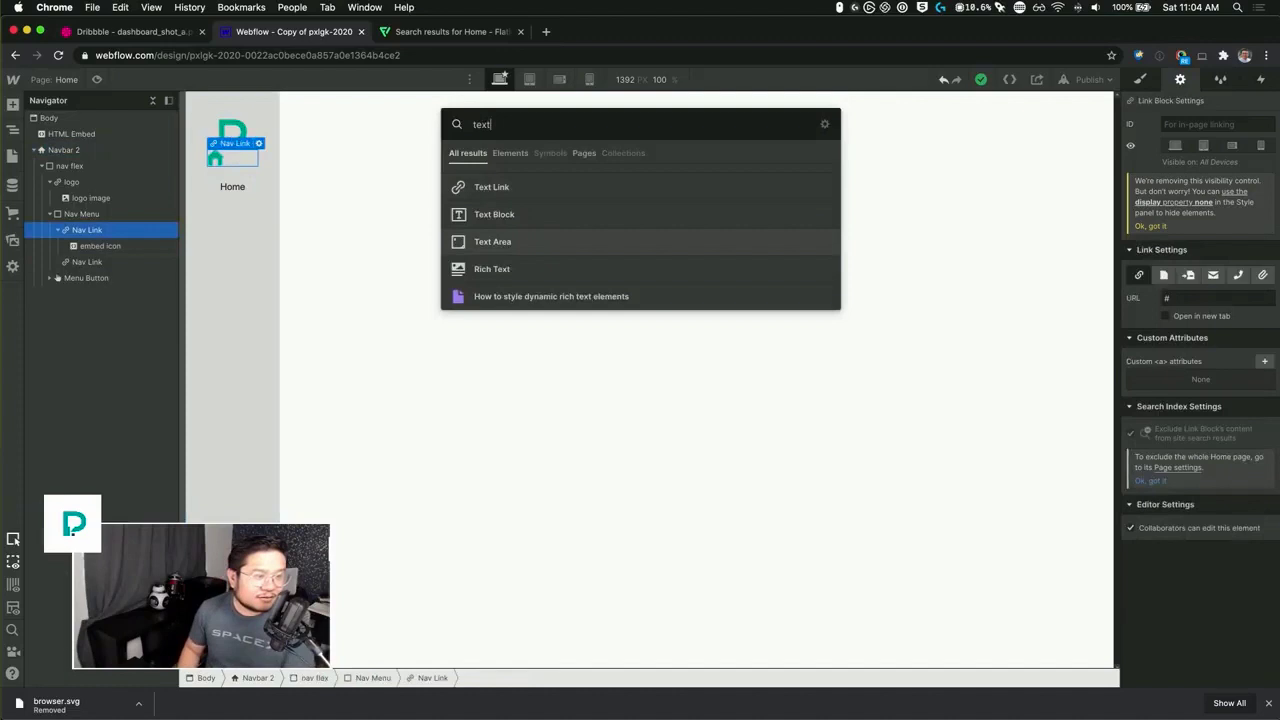
pyautogui.press('Up')
pyautogui.press('Return')
pyautogui.press('Return')
pyautogui.press('super+a')
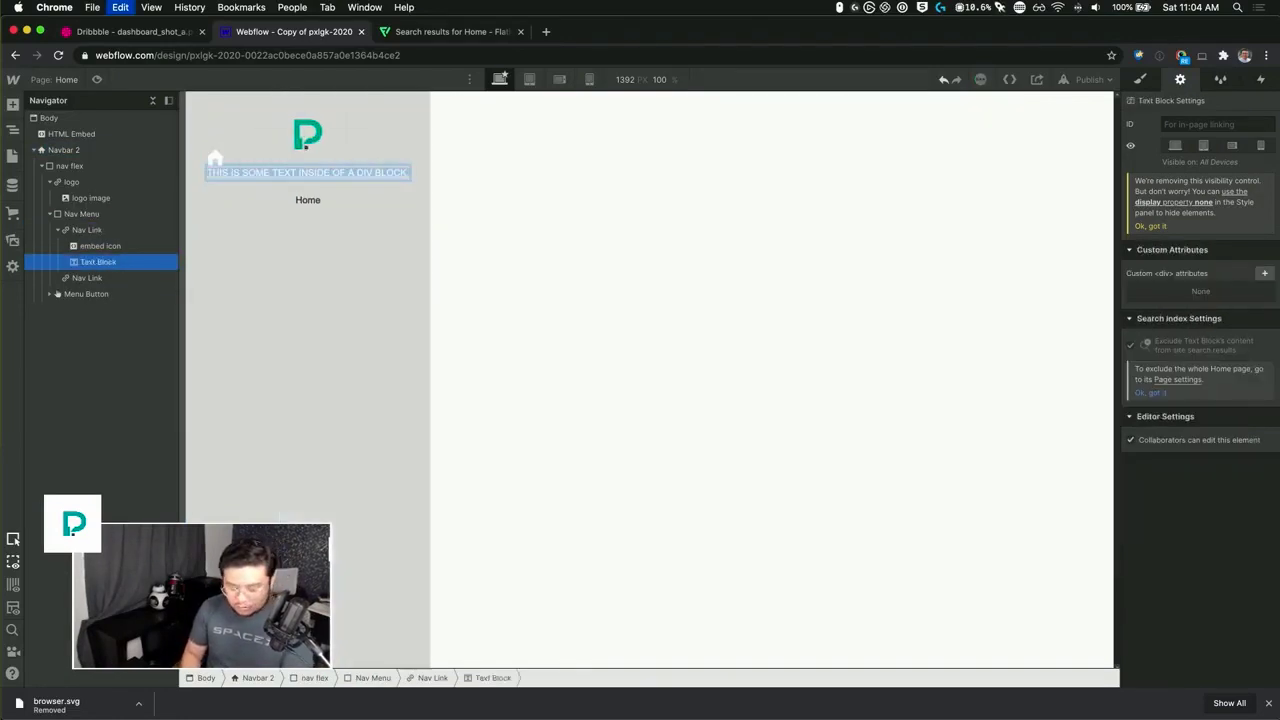
pyautogui.write('Home')
pyautogui.press('Escape')
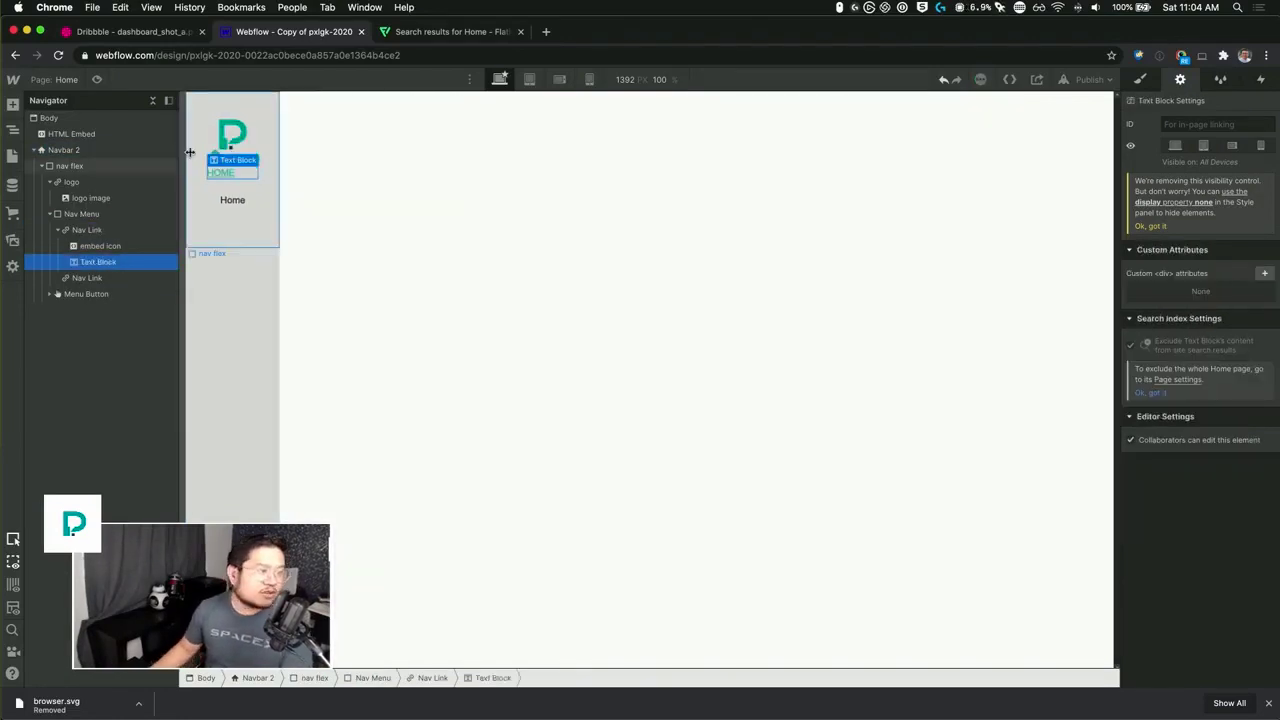
# - Set the nav link's Display to Flex with items aligned to center
pyautogui.click(101, 233)
pyautogui.click(1140, 79)
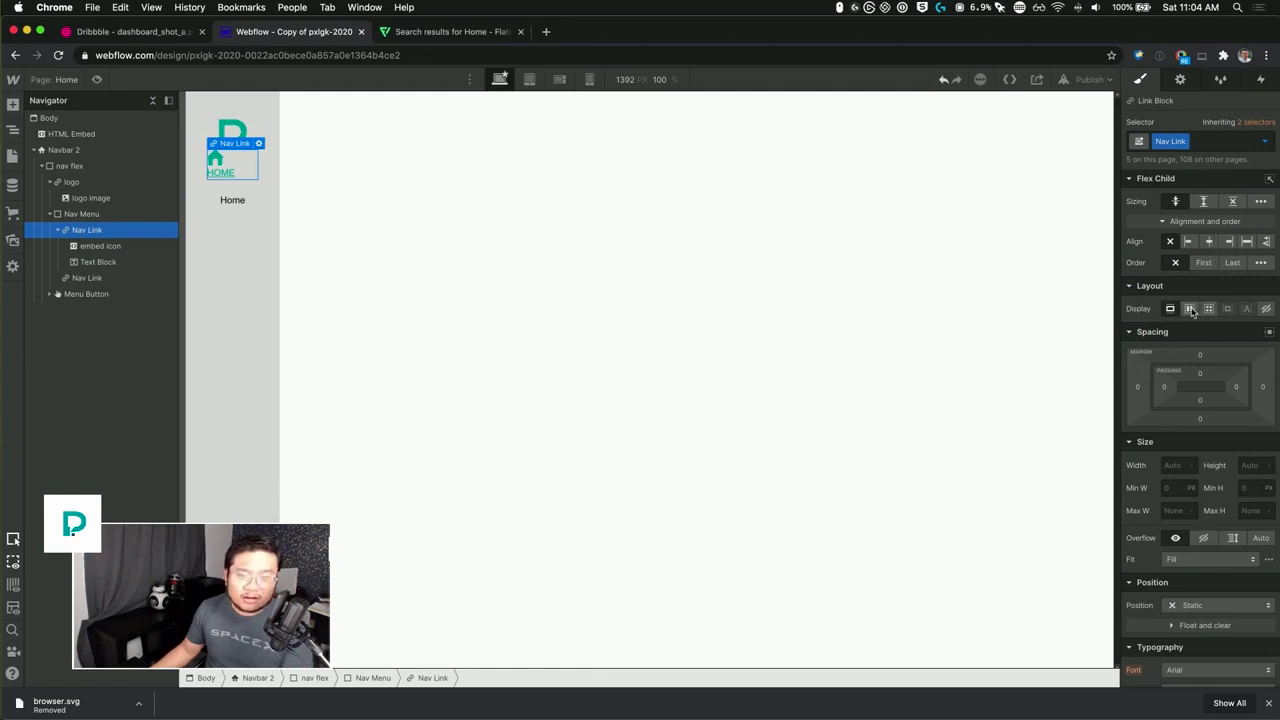
pyautogui.click(1190, 309)
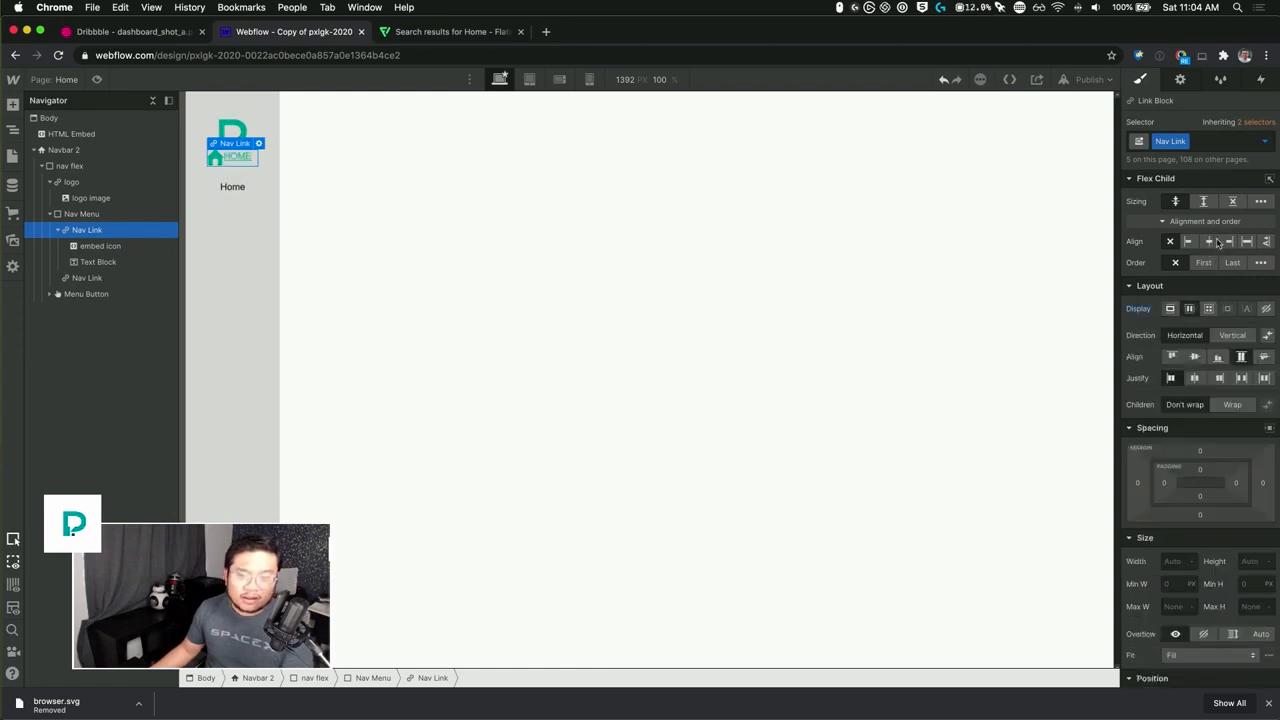
pyautogui.click(1195, 357)
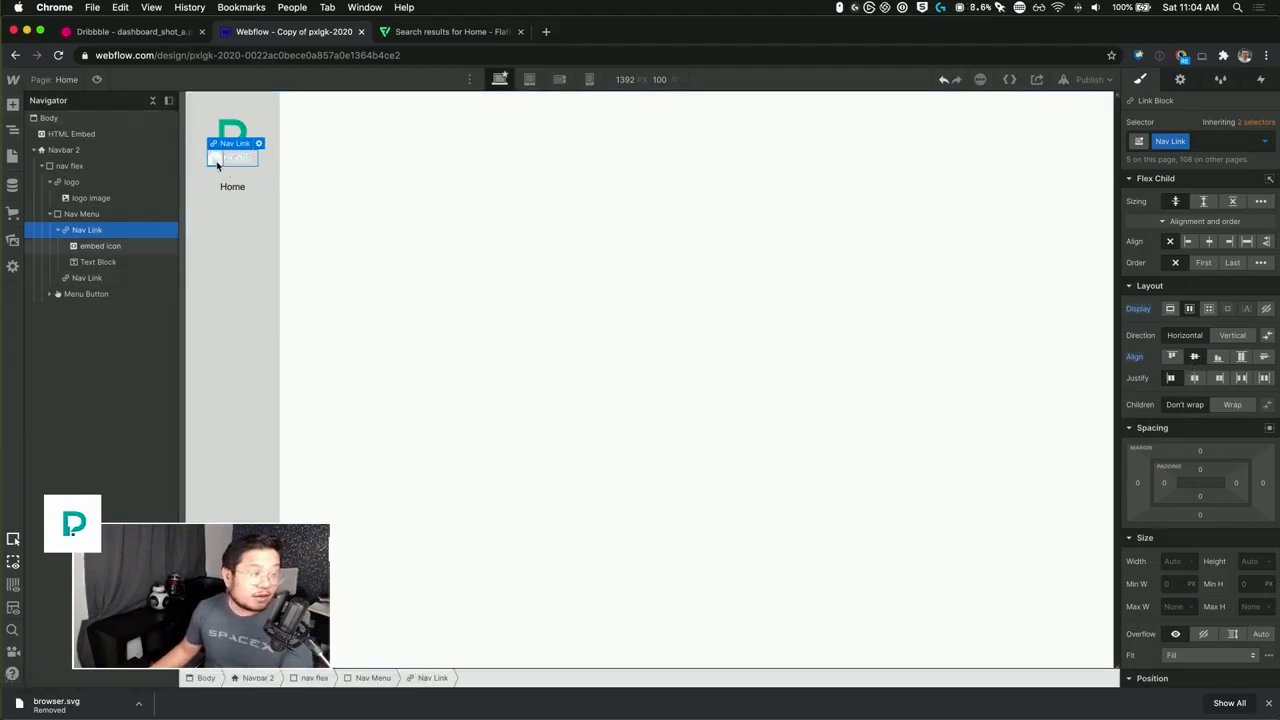
# - Try a 12 px right margin on the home icon, then reset it to 0
pyautogui.click(214, 159)
pyautogui.click(1264, 388)
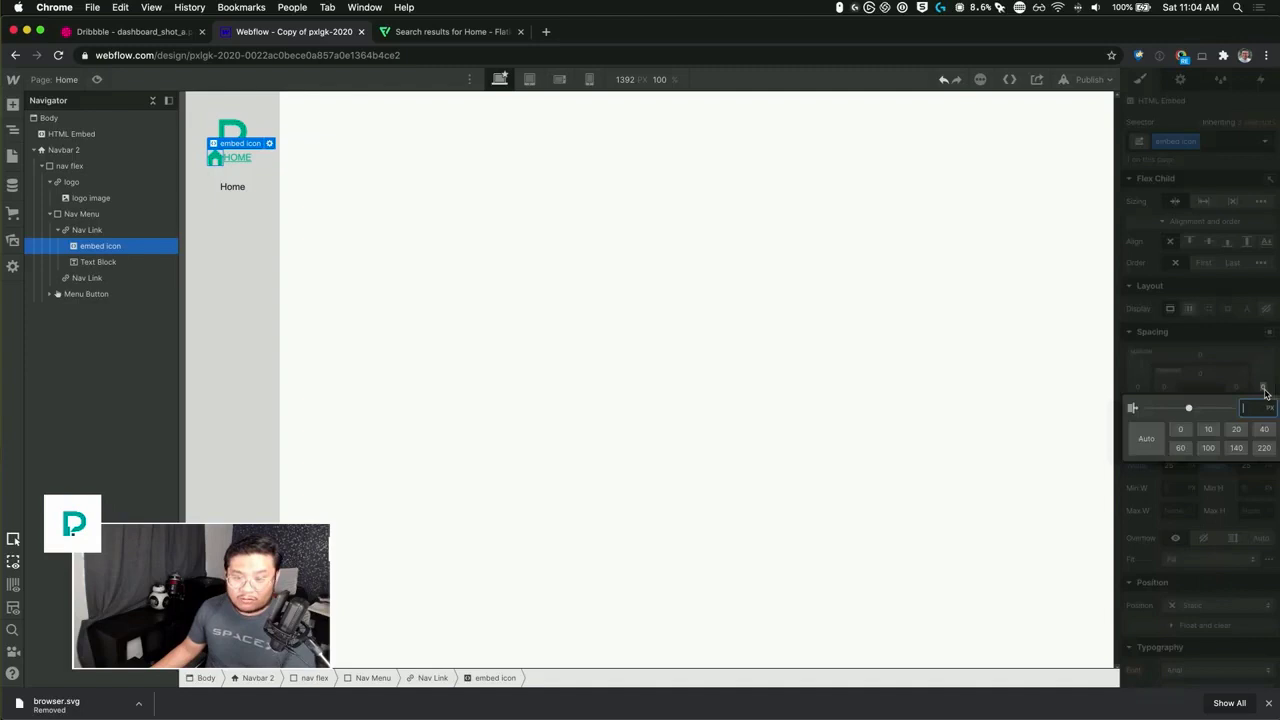
pyautogui.write('12')
pyautogui.press('Return')
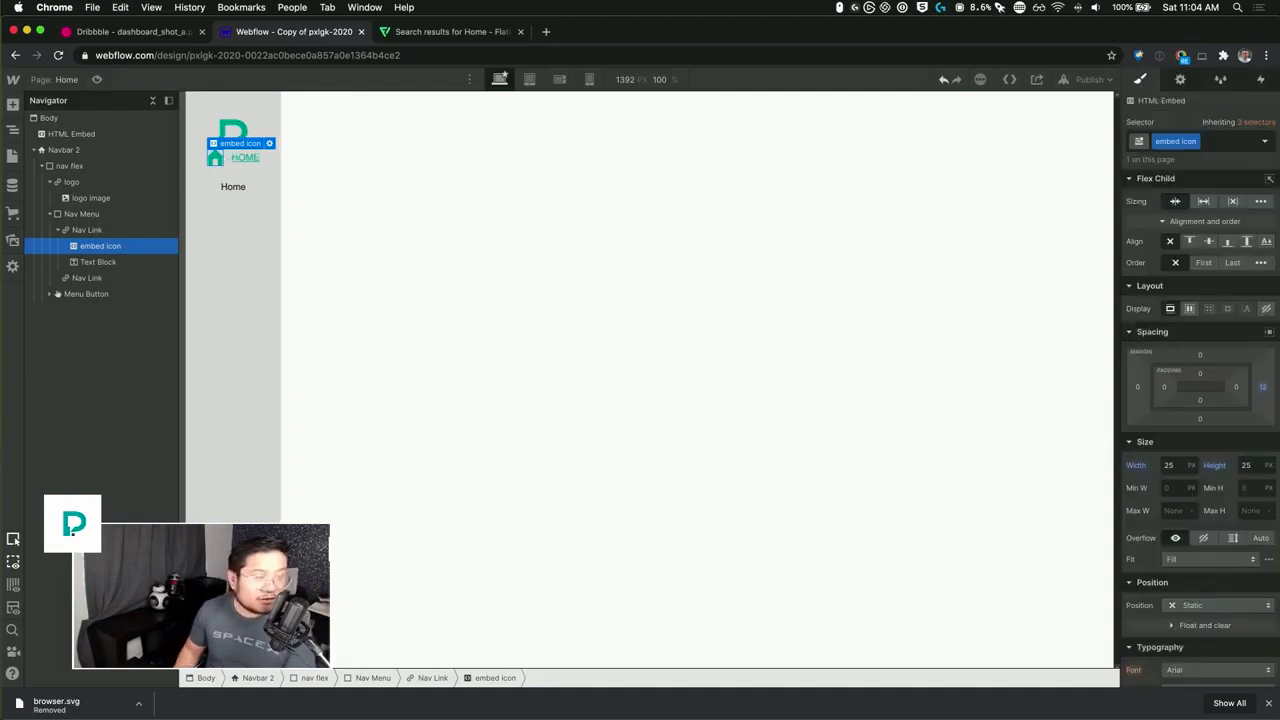
pyautogui.click(1264, 388)
pyautogui.write('0')
pyautogui.press('Return')
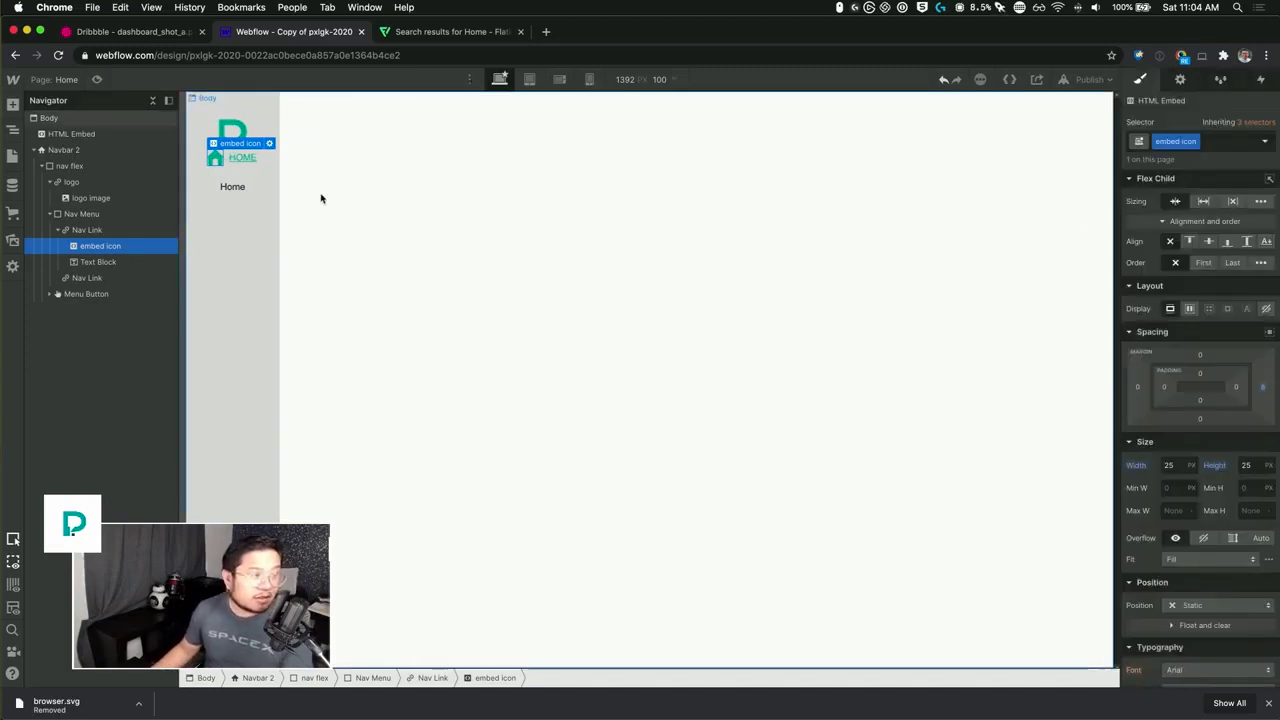
pyautogui.click(236, 187)
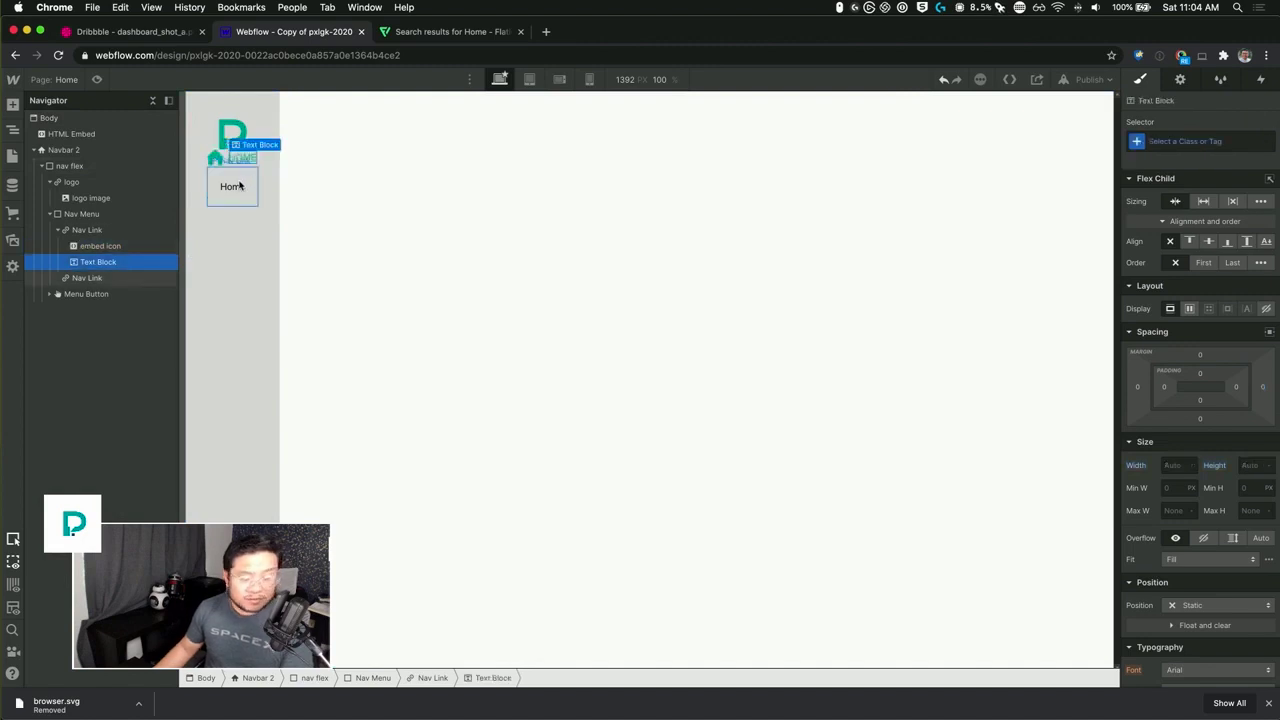
# - Delete the leftover second nav link
pyautogui.click(240, 186)
pyautogui.press('Delete')
pyautogui.scroll(-5, 1213, 600)
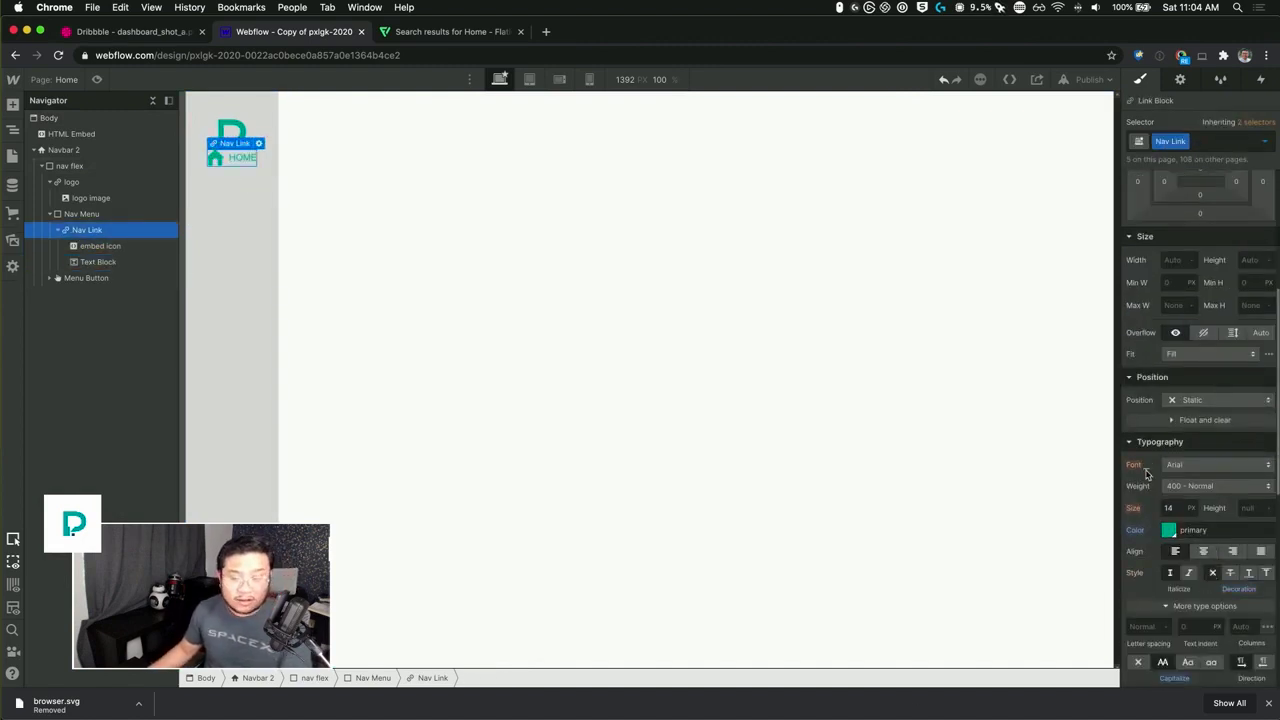
pyautogui.scroll(-1, 1170, 530)
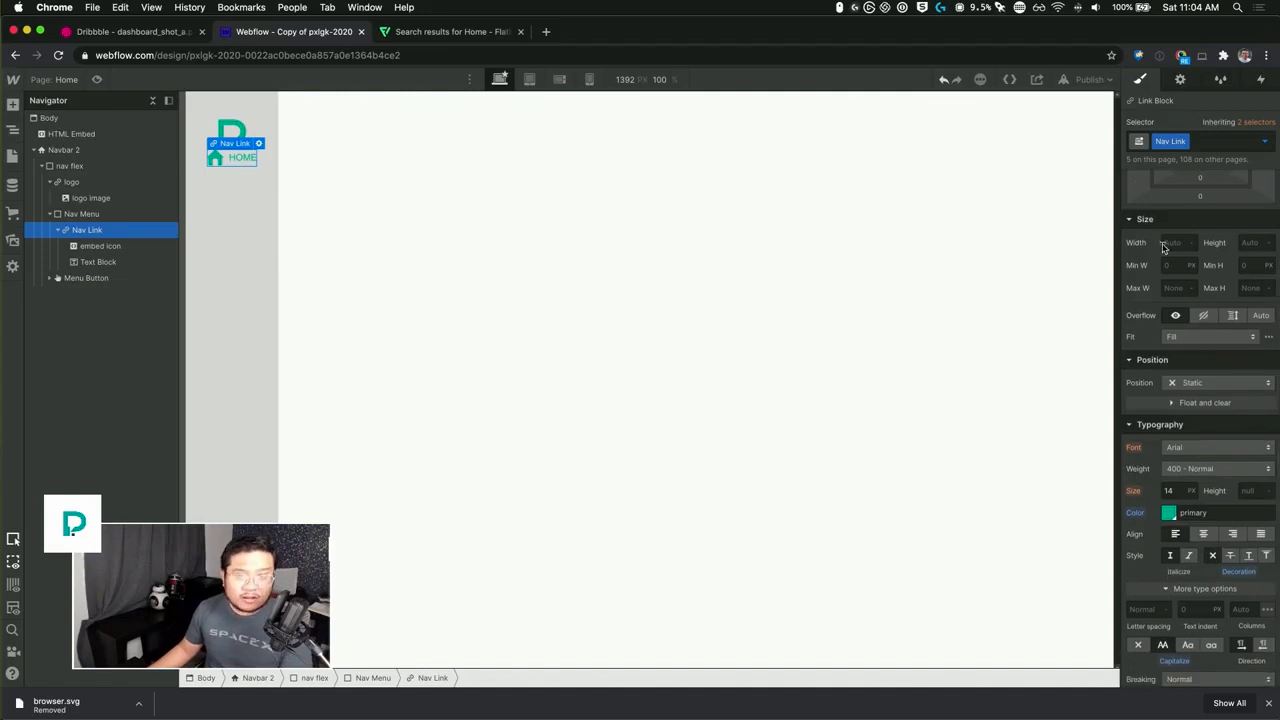
# - Set the Body (All Pages) font to Montserrat
pyautogui.click(1263, 141)
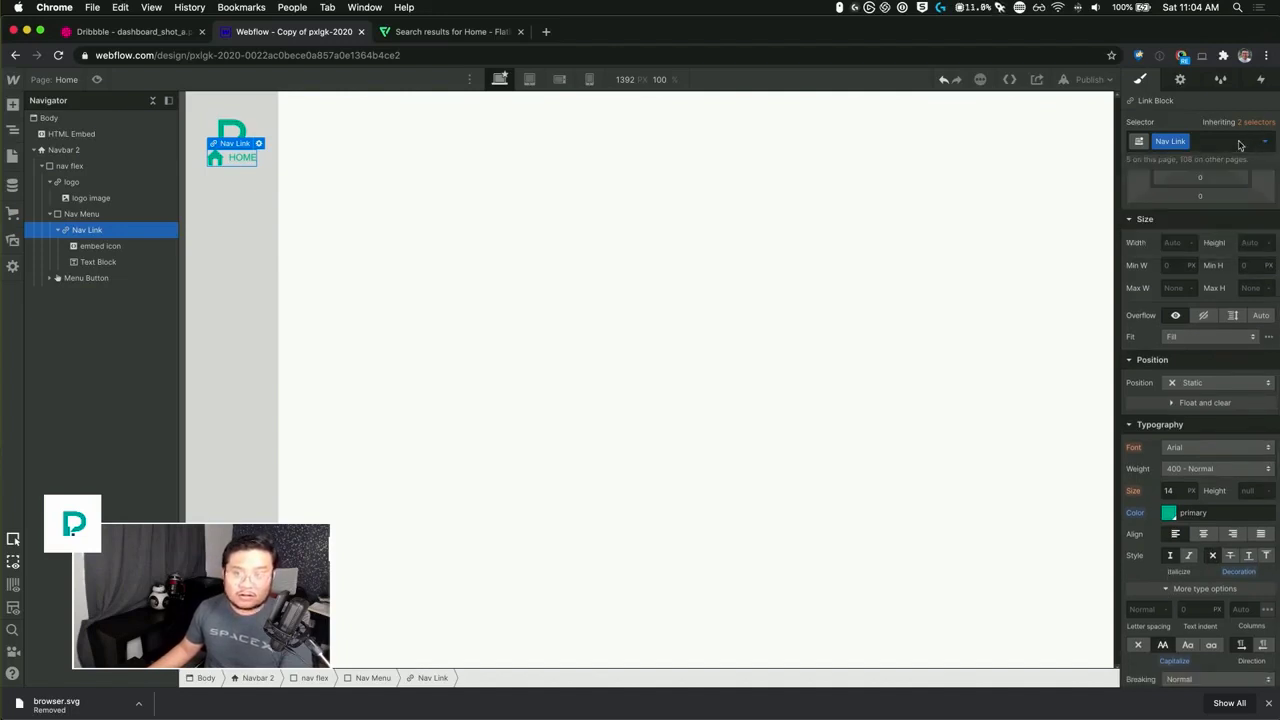
pyautogui.click(1209, 142)
pyautogui.click(1250, 122)
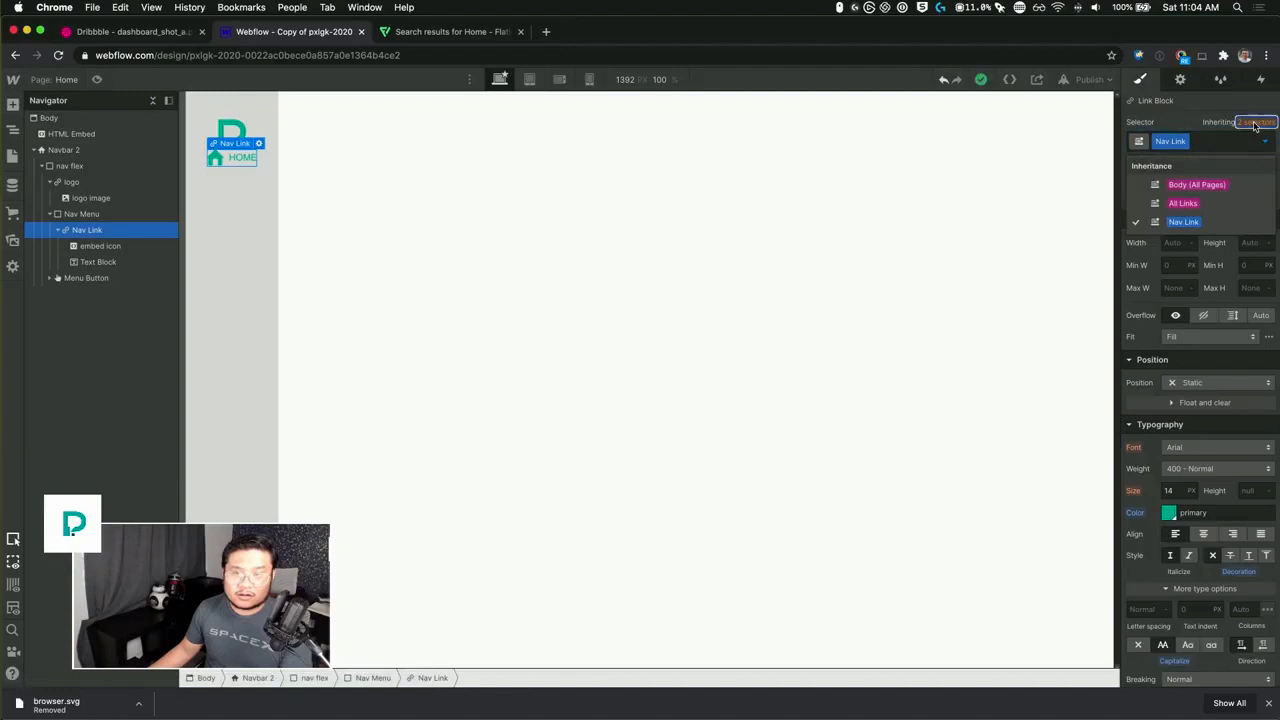
pyautogui.click(1209, 186)
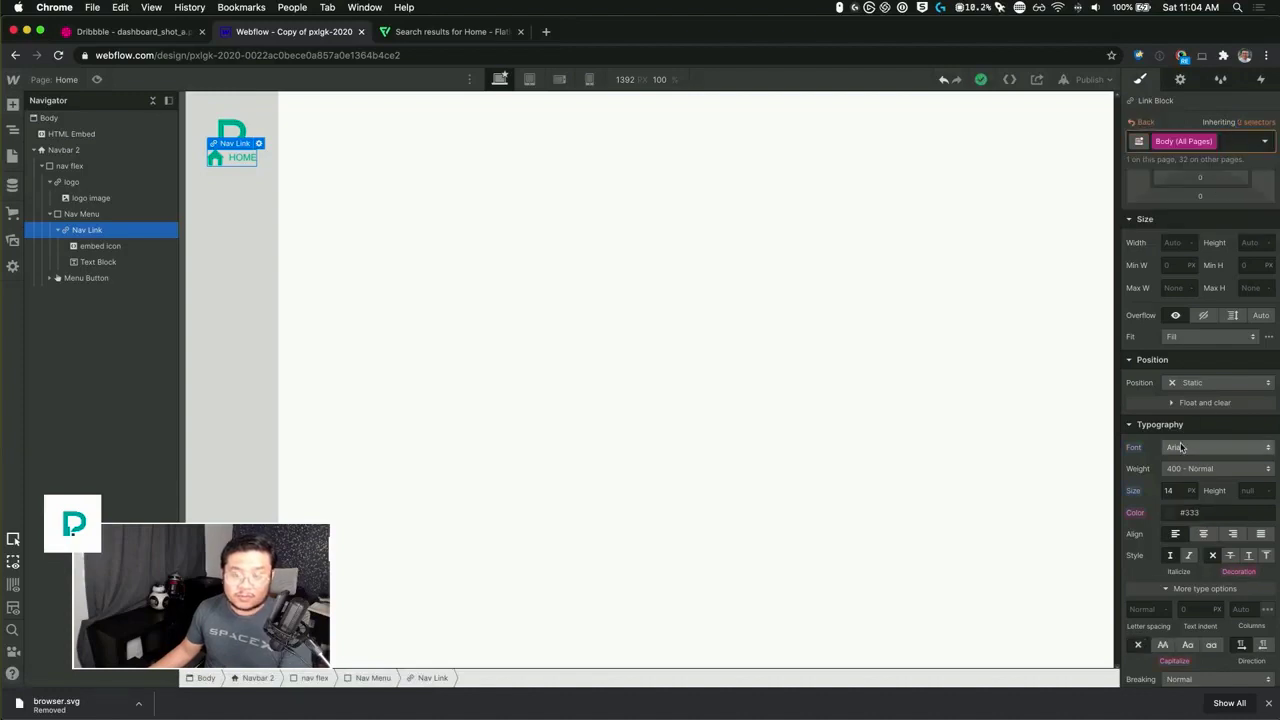
pyautogui.click(1181, 447)
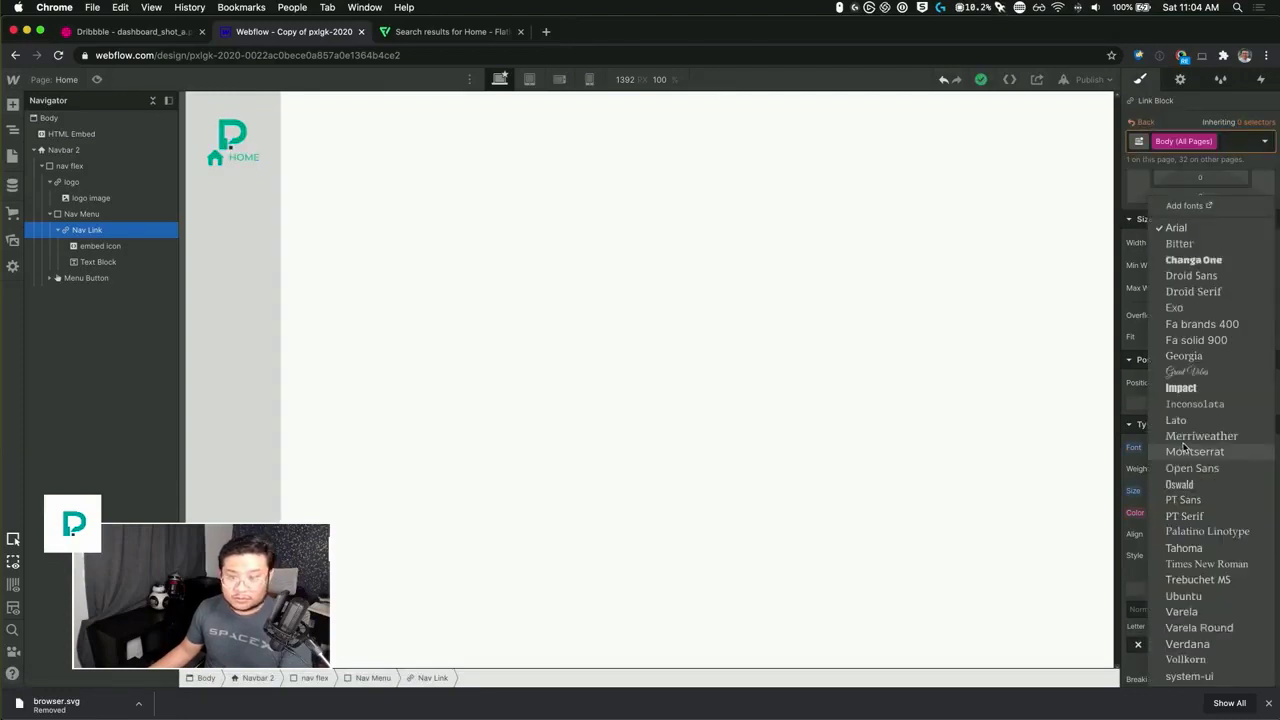
pyautogui.click(1190, 451)
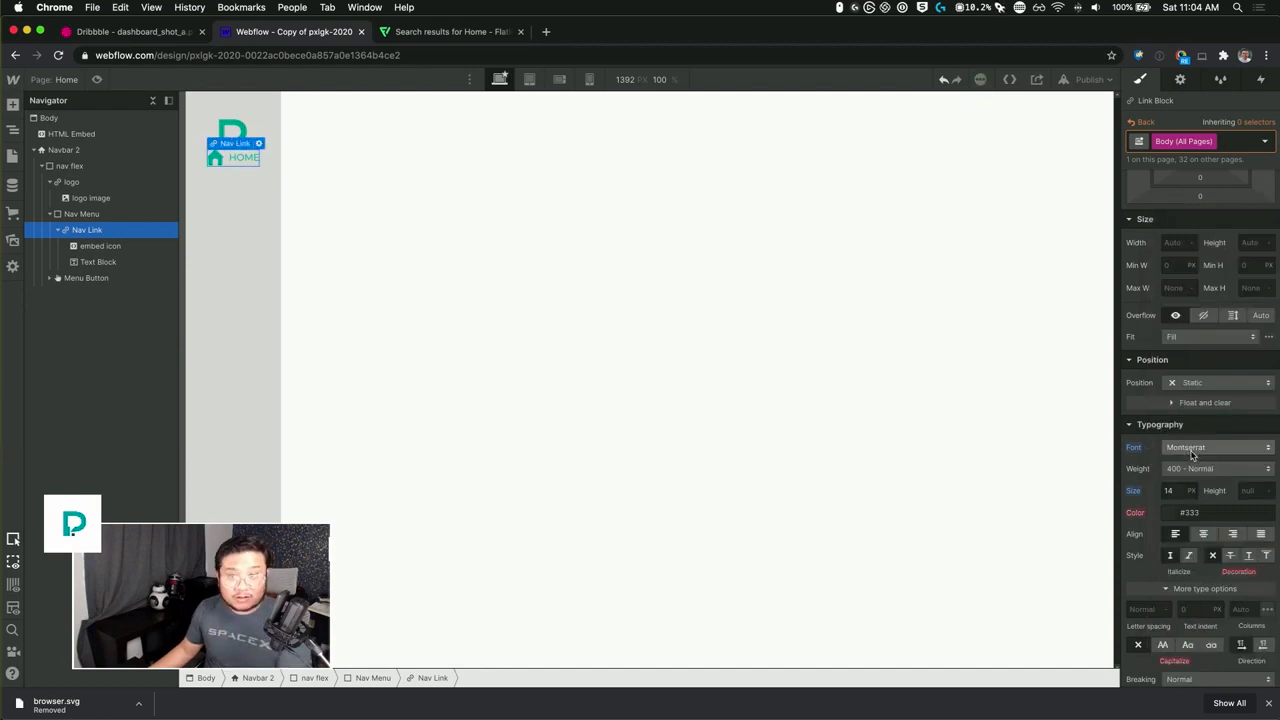
pyautogui.click(960, 238)
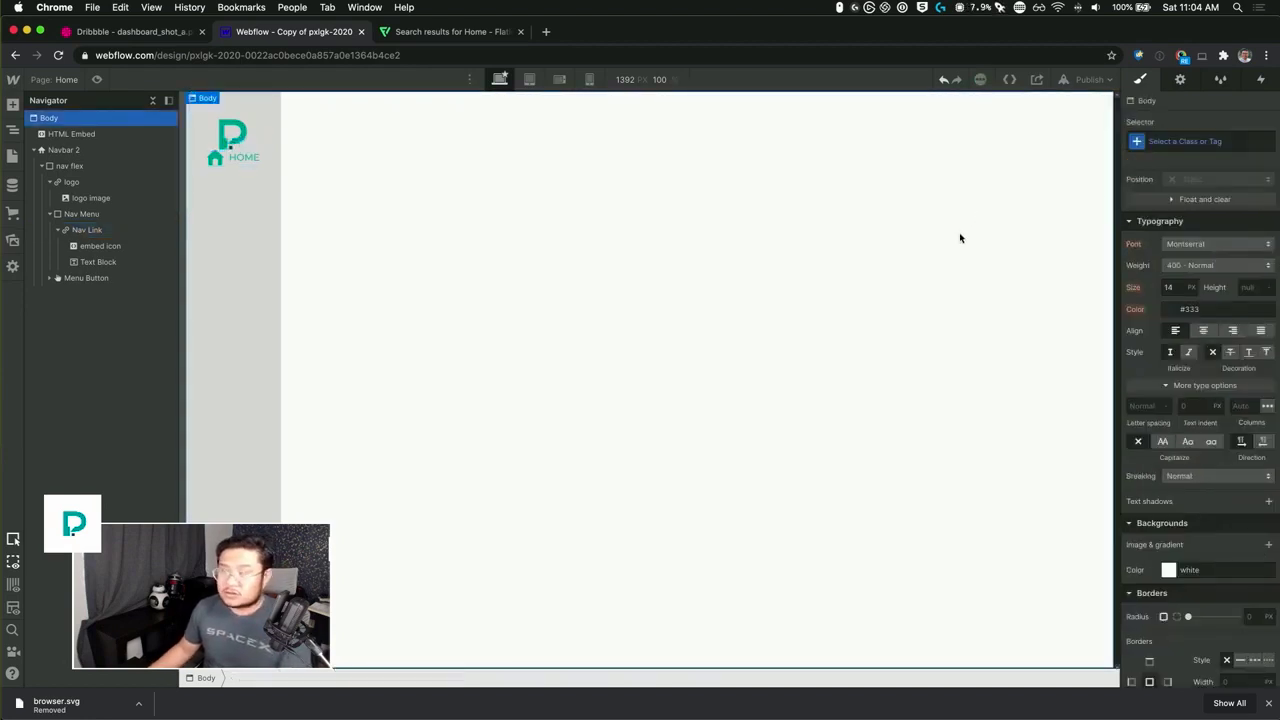
pyautogui.click(231, 169)
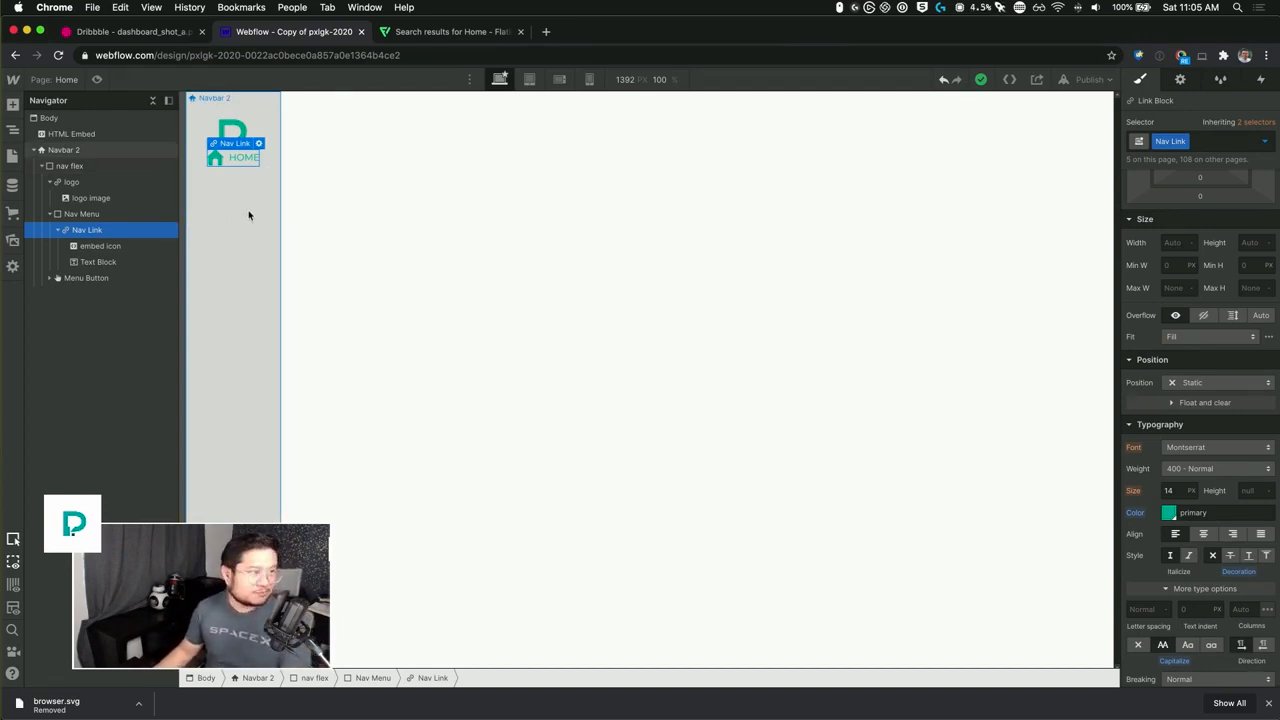
# - Set the home icon's width and height to 20 px
pyautogui.click(214, 212)
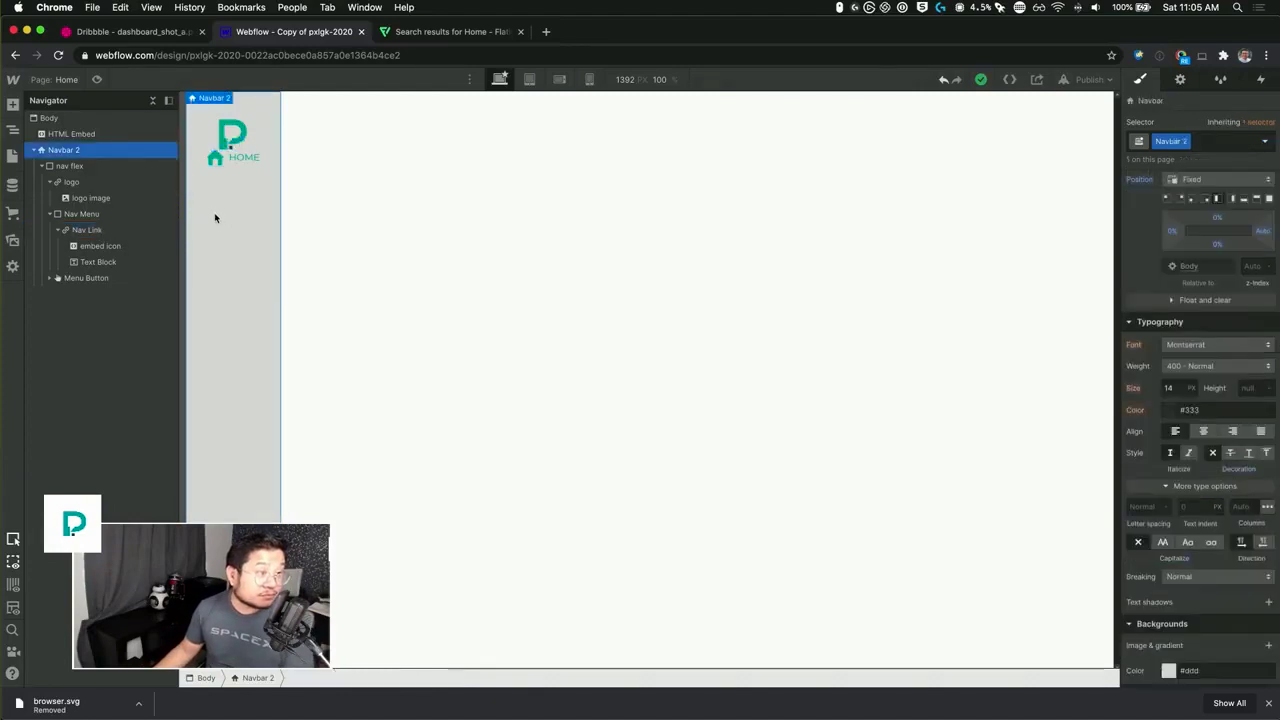
pyautogui.click(214, 159)
pyautogui.scroll(5, 1190, 414)
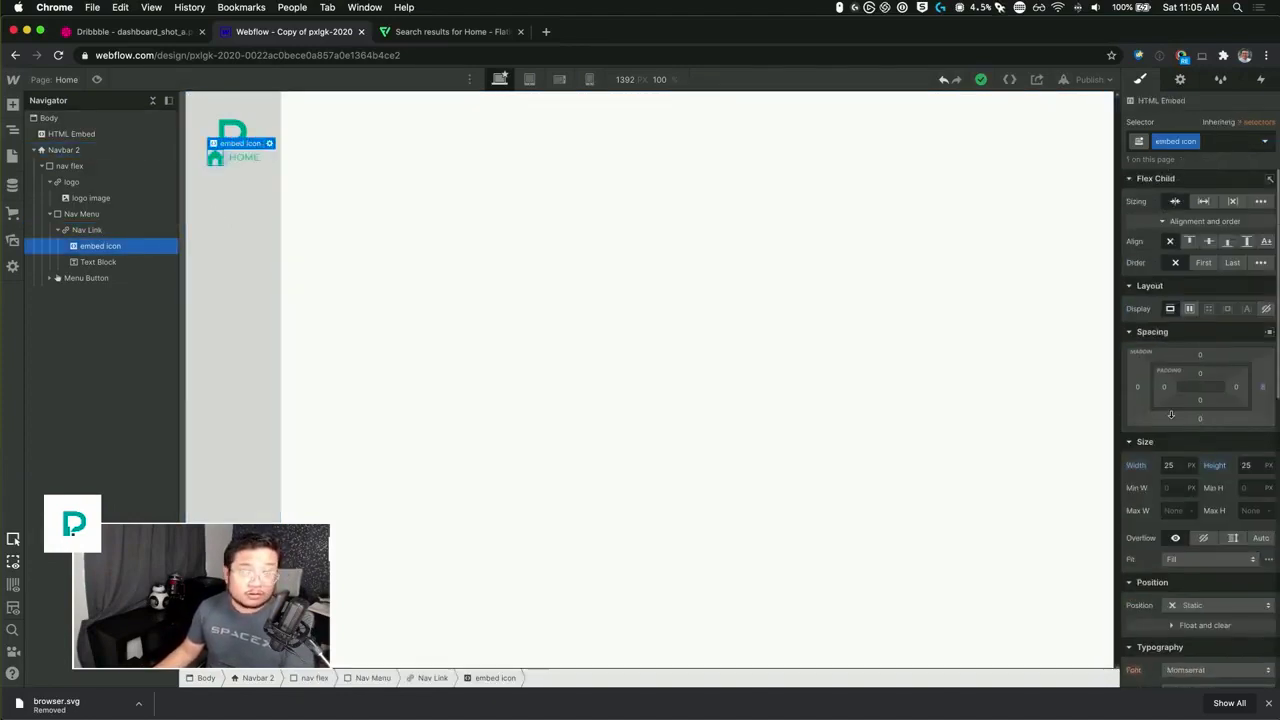
pyautogui.click(1170, 465)
pyautogui.write('2')
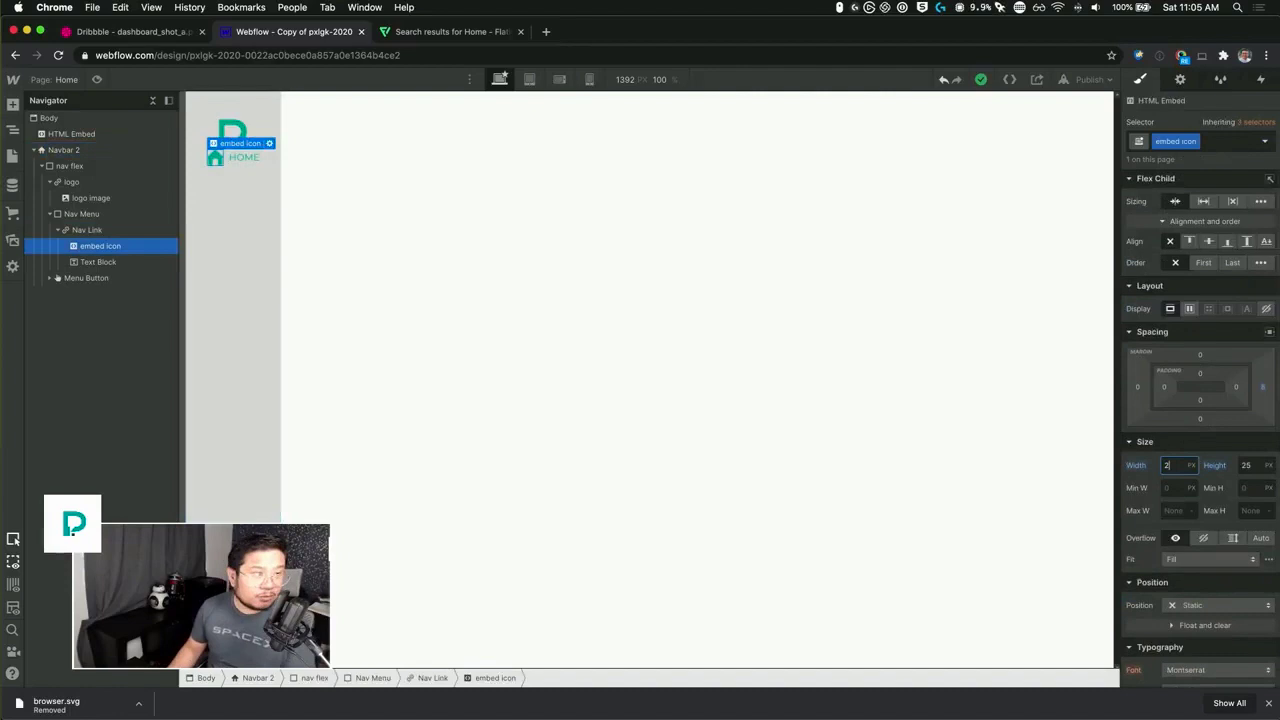
pyautogui.press('Tab')
pyautogui.write('20')
pyautogui.hotkey('shift', 'Tab')
pyautogui.write('20')
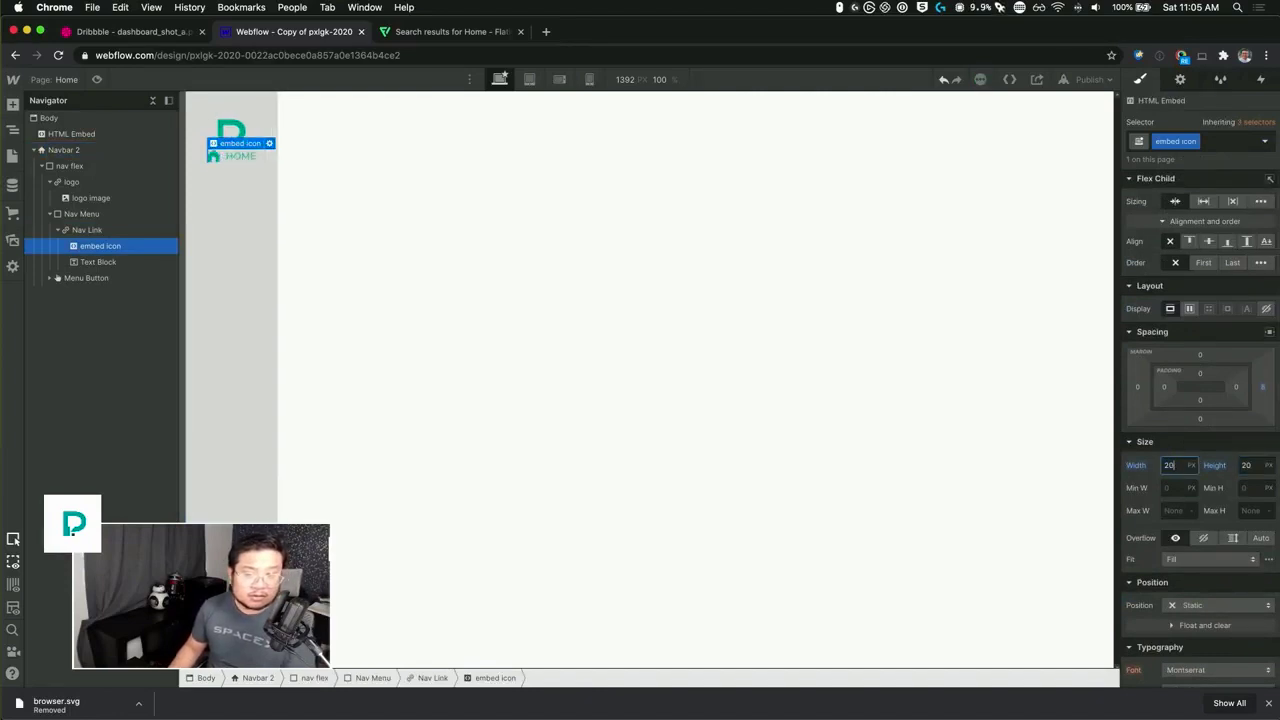
# - Set the Nav Link's font weight to 700 - Bold
pyautogui.click(154, 231)
pyautogui.scroll(-5, 1203, 538)
pyautogui.scroll(-3, 1203, 538)
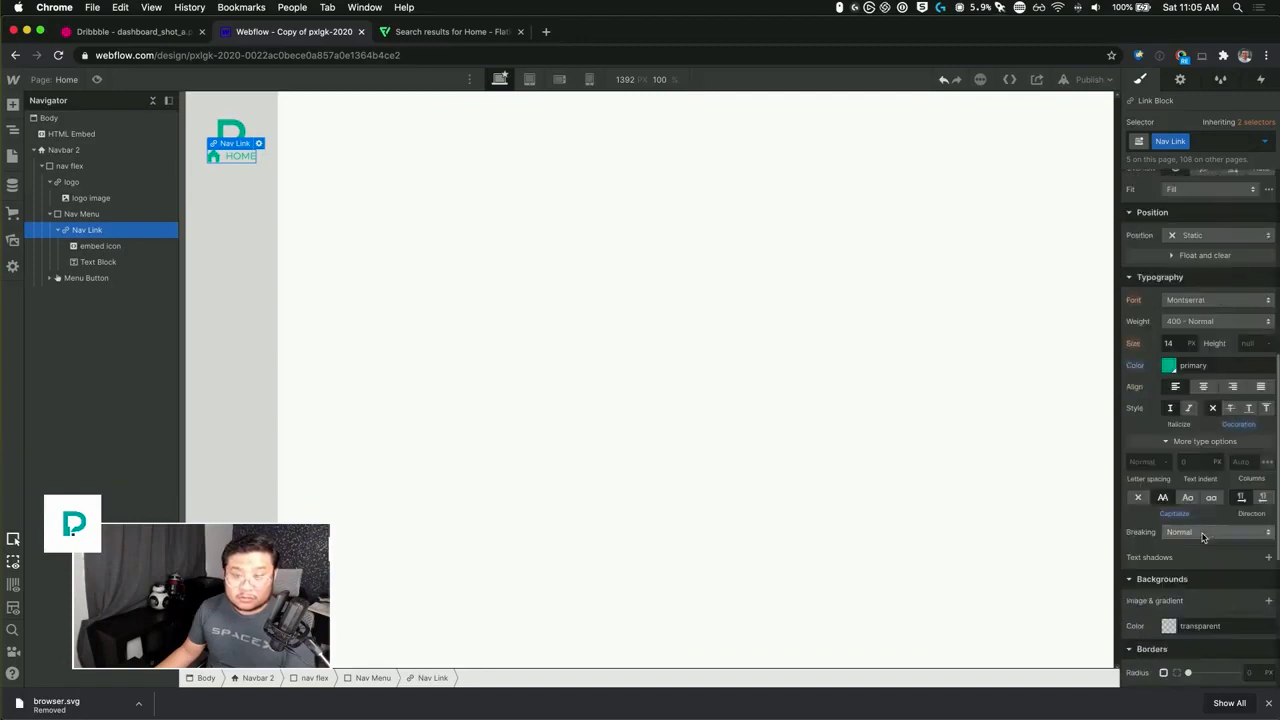
pyautogui.click(1214, 322)
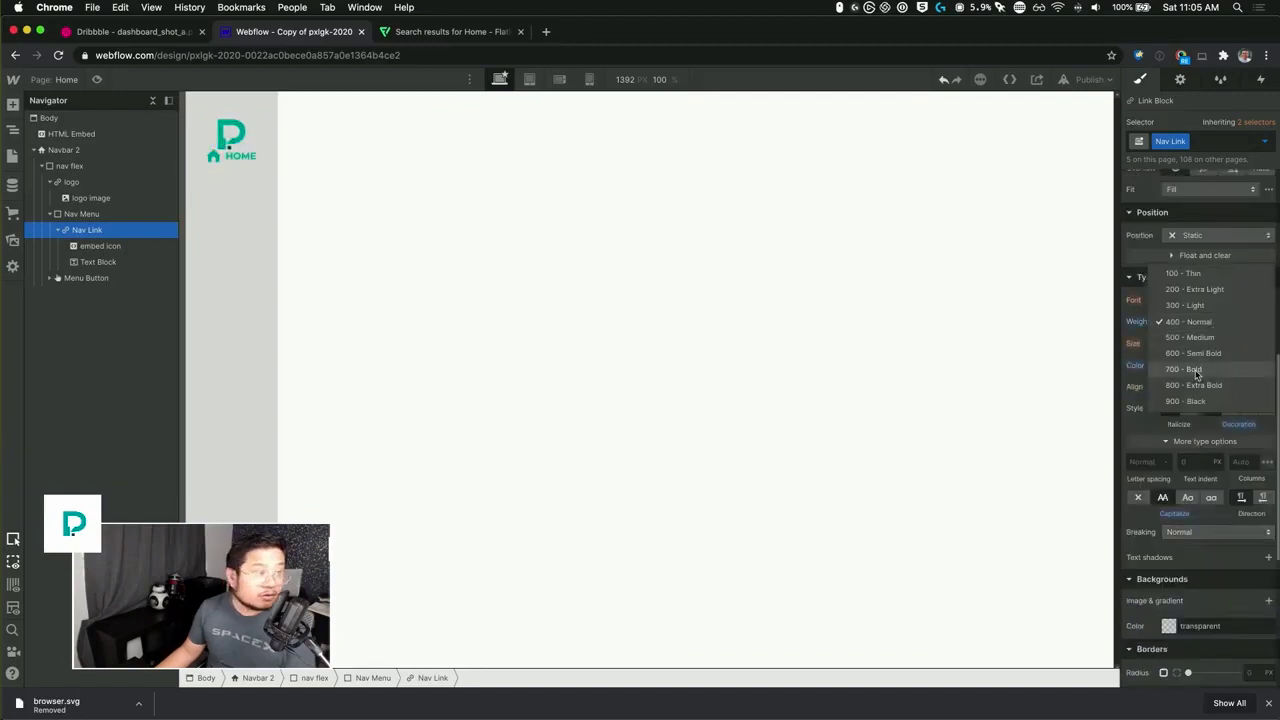
pyautogui.click(1196, 371)
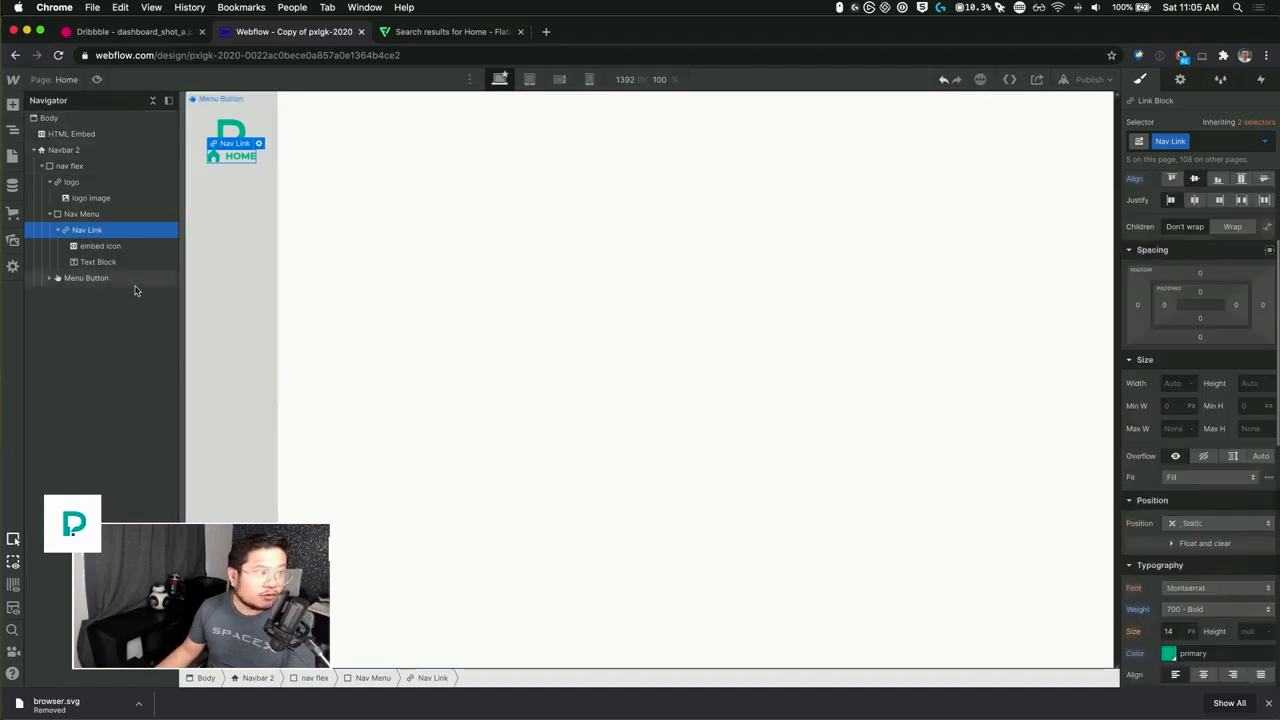
# - Give the P logo link block 16 px bottom padding, then reselect the HOME link
pyautogui.click(72, 182)
pyautogui.click(1198, 420)
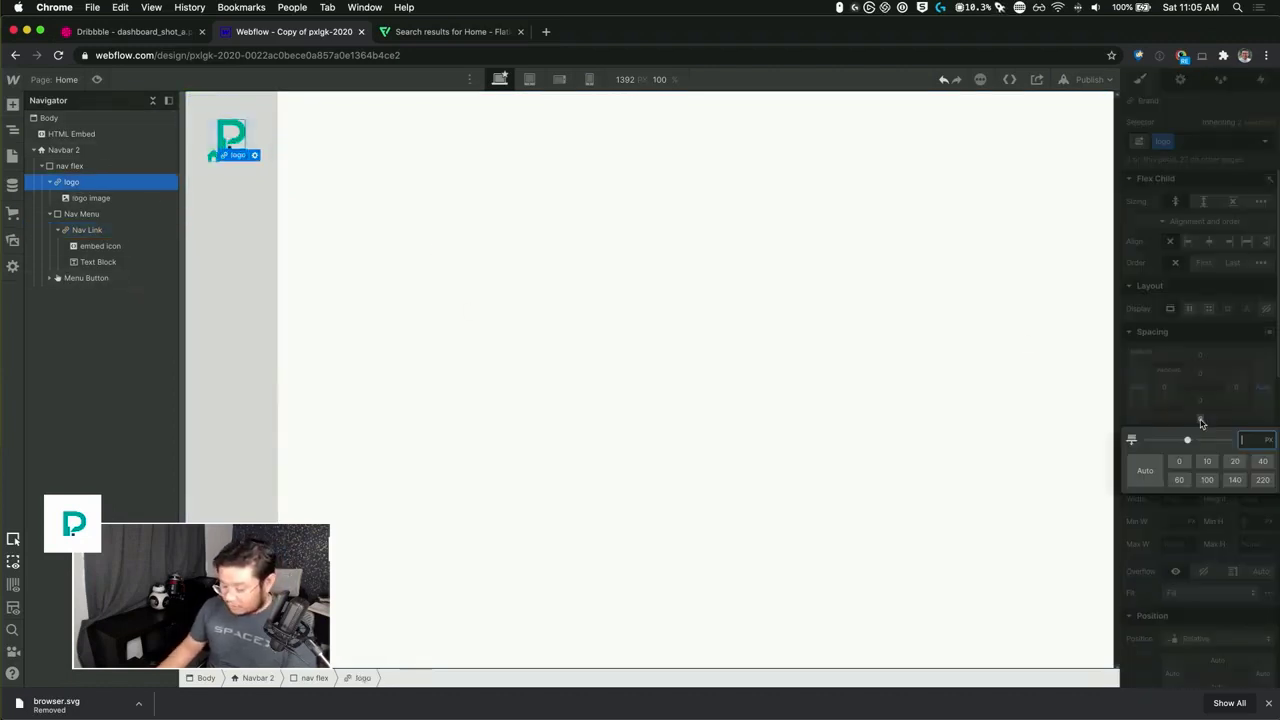
pyautogui.write('1')
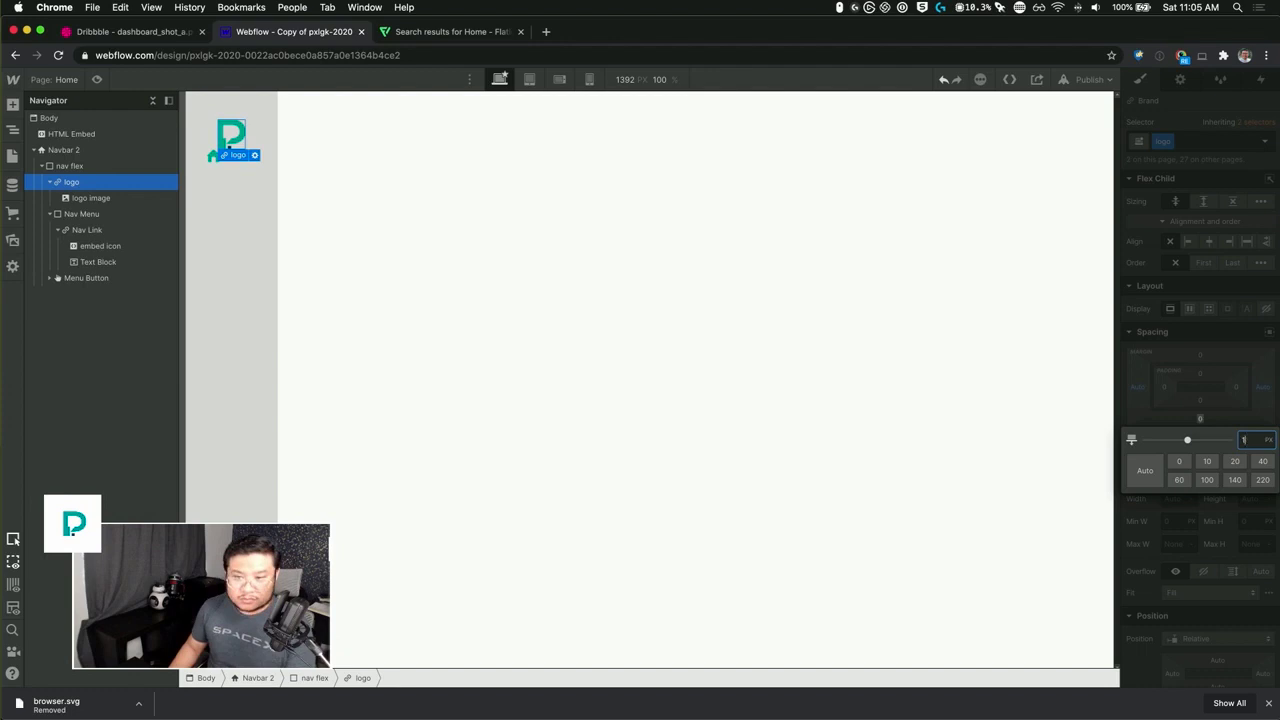
pyautogui.write('6')
pyautogui.press('Return')
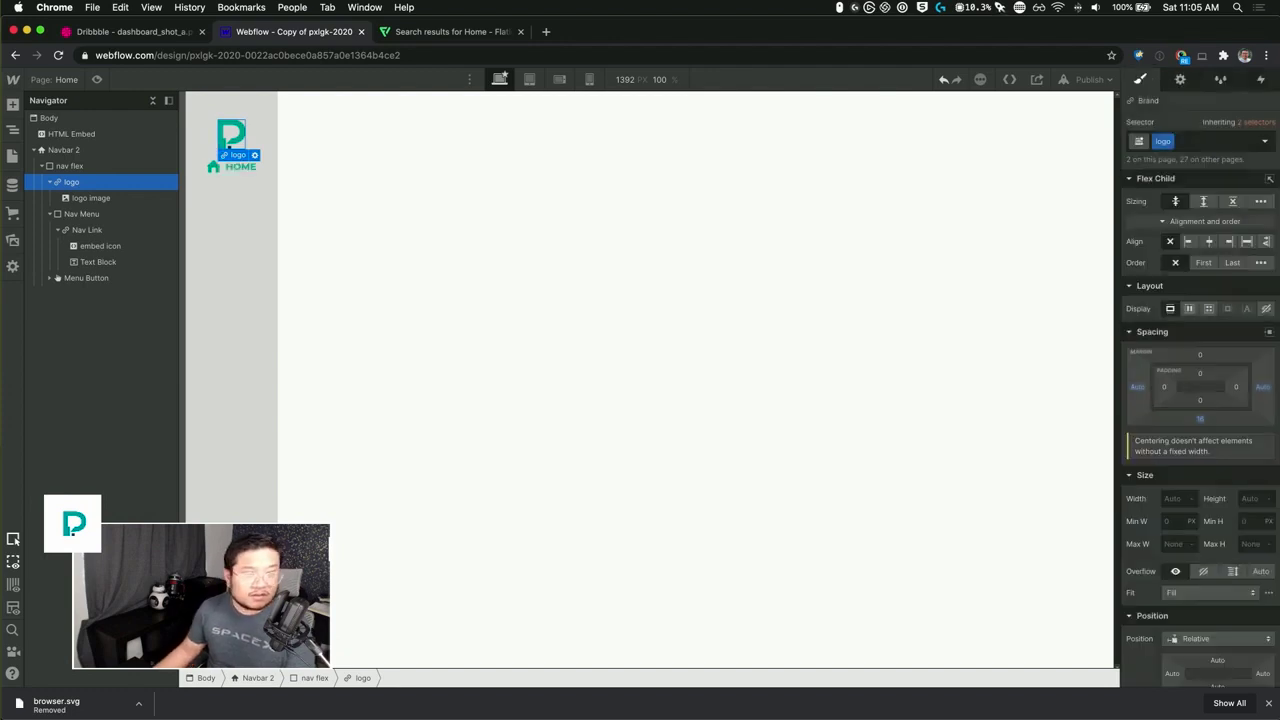
pyautogui.click(1200, 400)
pyautogui.write('16')
pyautogui.press('Return')
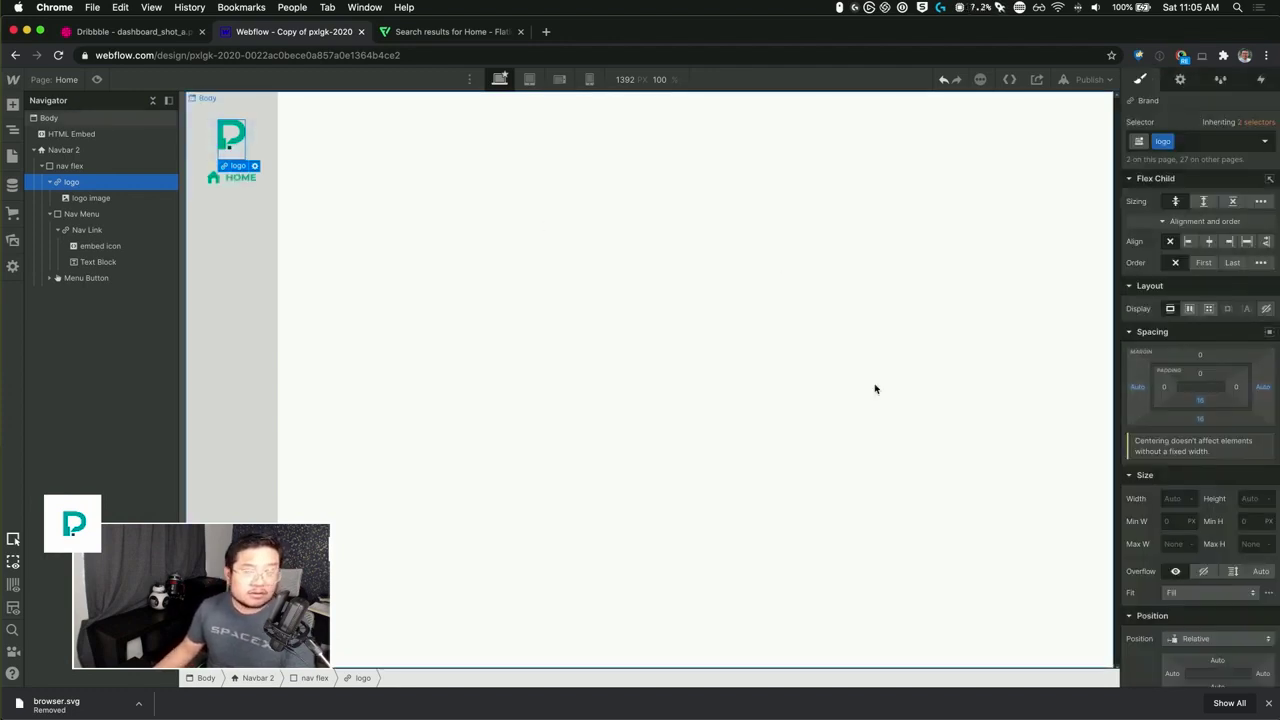
pyautogui.scroll(-5, 1200, 550)
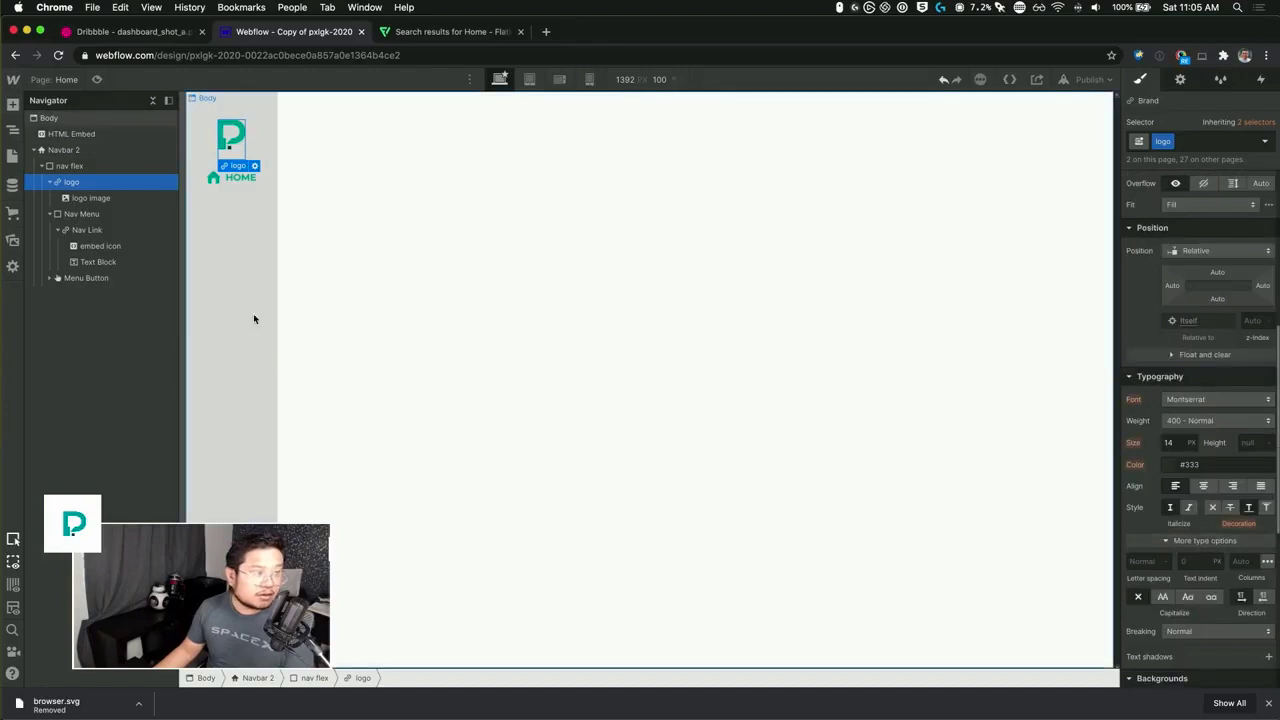
pyautogui.click(222, 307)
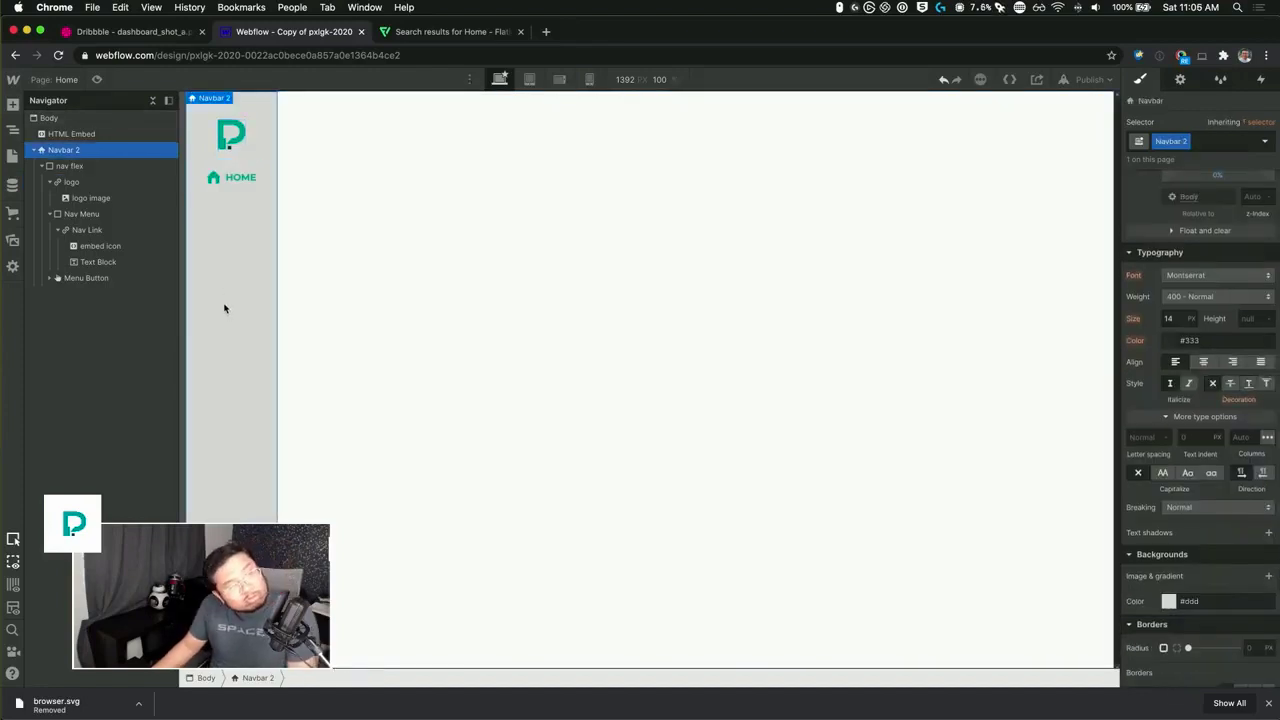
pyautogui.click(224, 182)
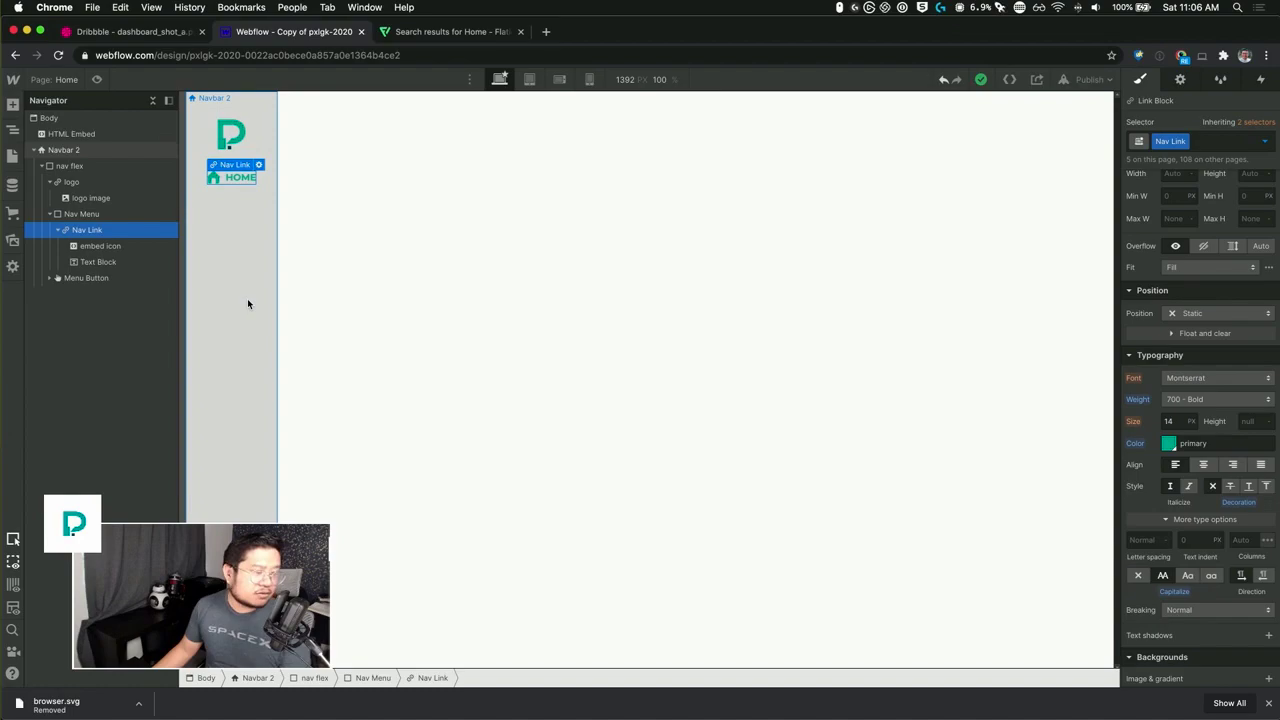
# - Bring the Google Docs sitemap window up beside Webflow
pyautogui.press('super+Tab')
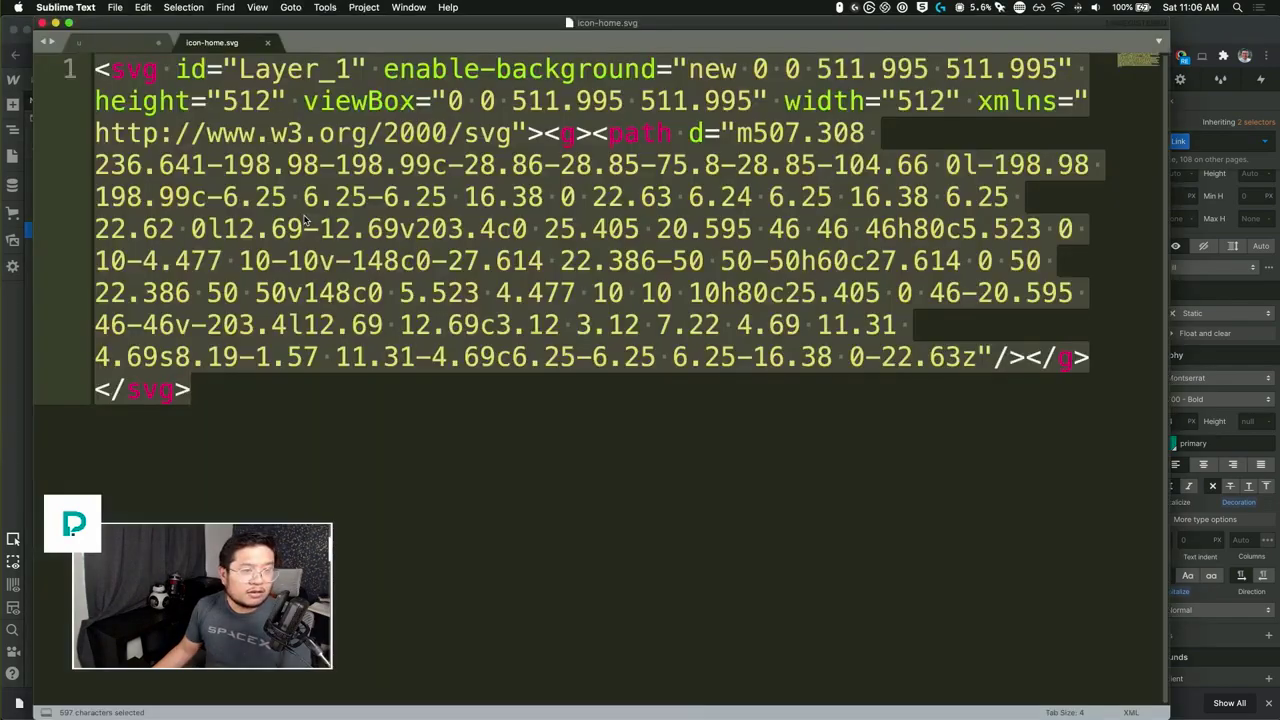
pyautogui.press('super+Tab')
pyautogui.hotkey('ctrl', 'Up')
pyautogui.click(948, 288)
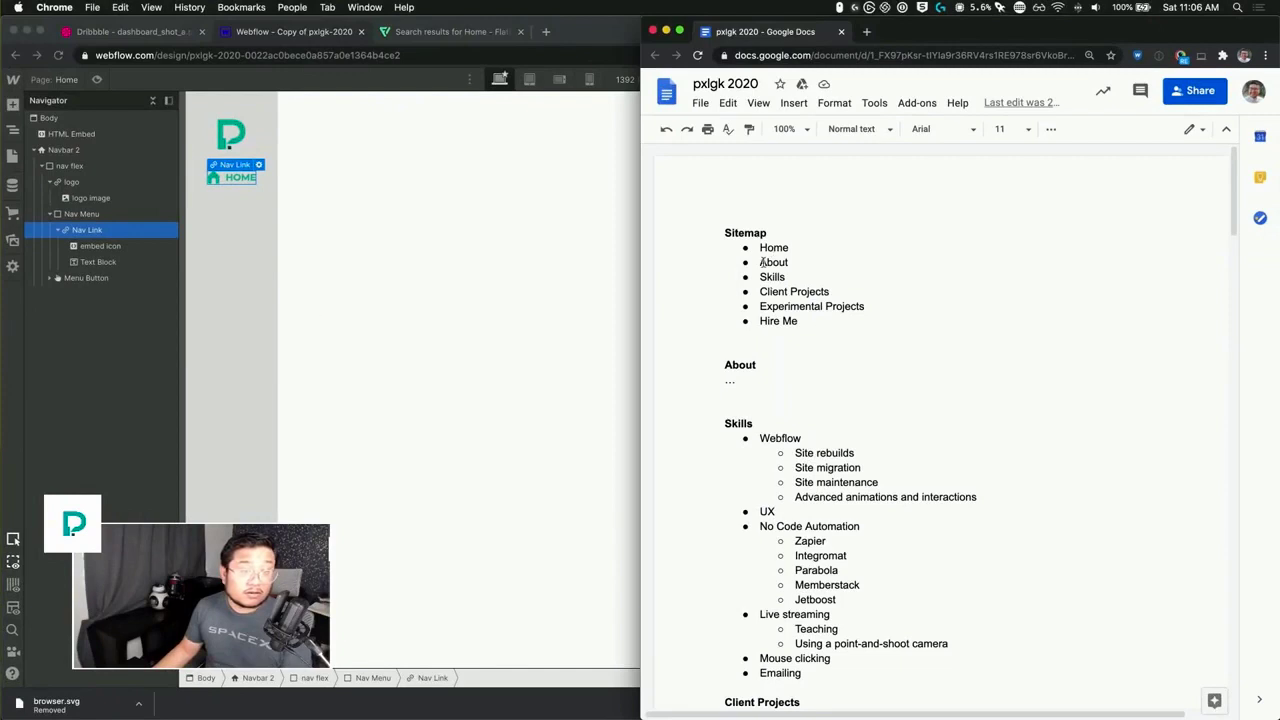
# - Duplicate the HOME nav link into six copies spaced with 16 px bottom spacing
pyautogui.click(230, 208)
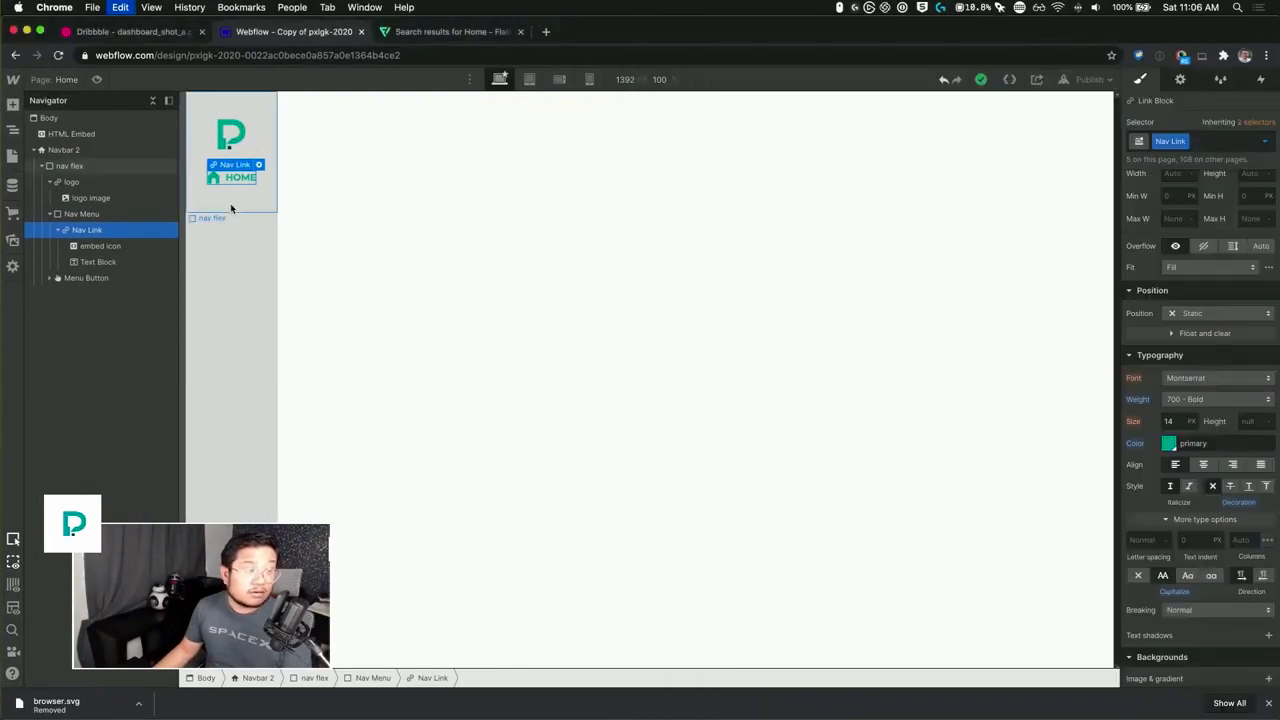
pyautogui.press('super+d')
pyautogui.press('super+d')
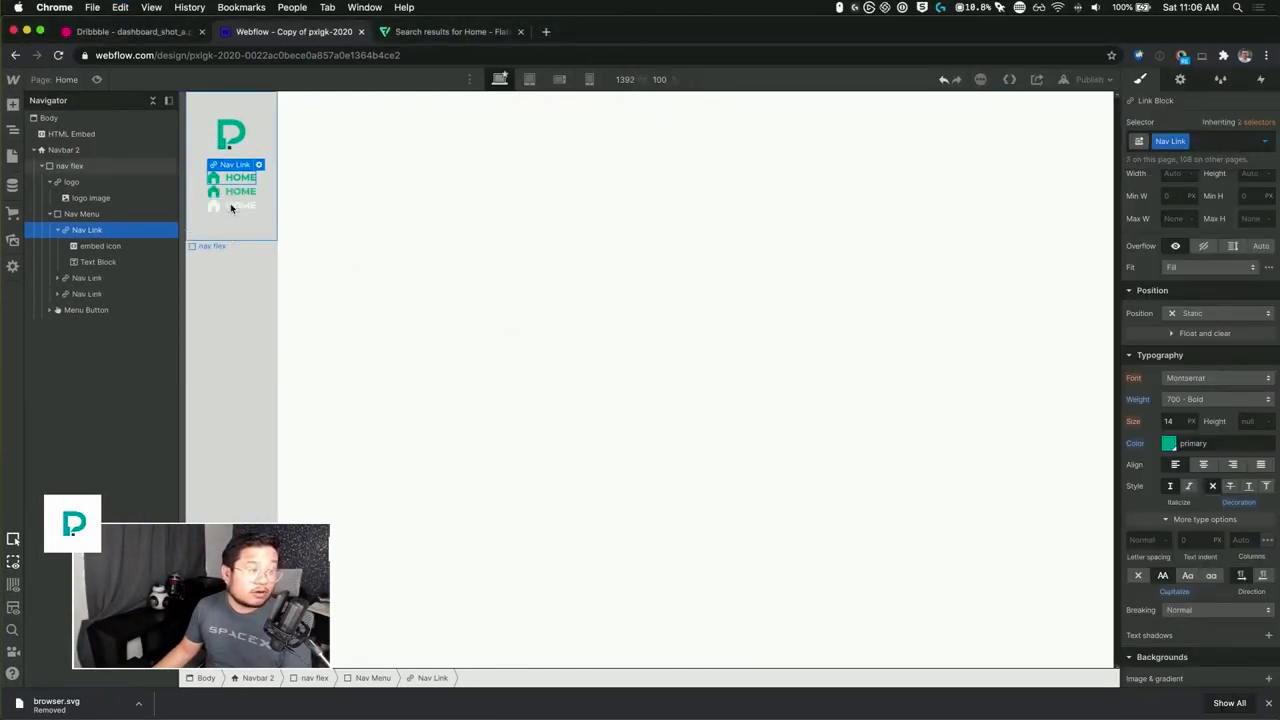
pyautogui.press('super+d')
pyautogui.press('super+d')
pyautogui.press('super+d')
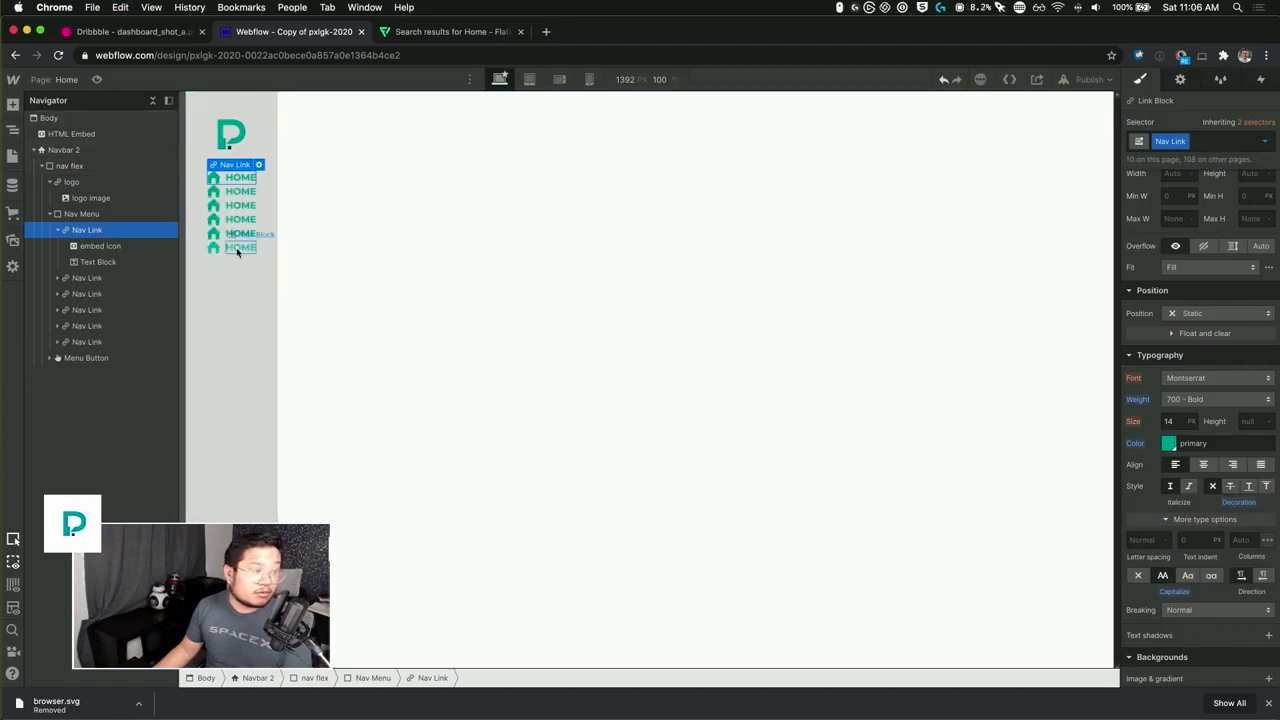
pyautogui.scroll(8, 1214, 483)
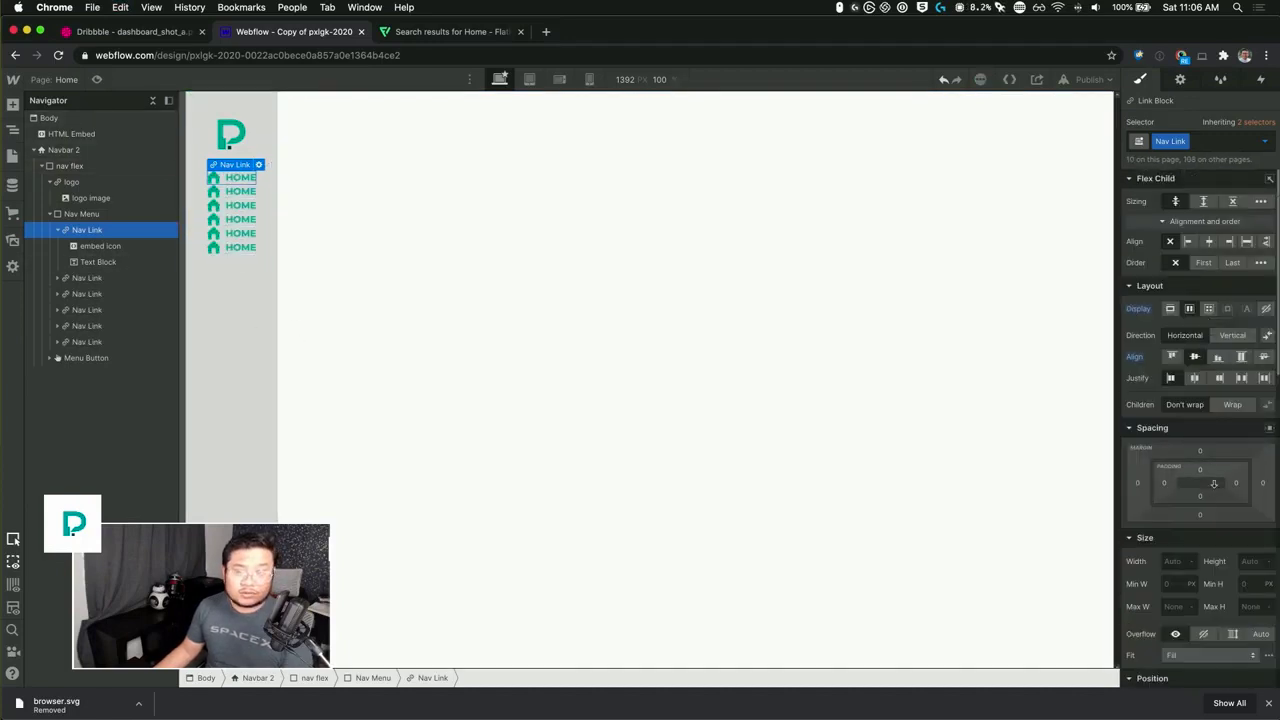
pyautogui.moveTo(1206, 517); pyautogui.dragTo(1205, 528)
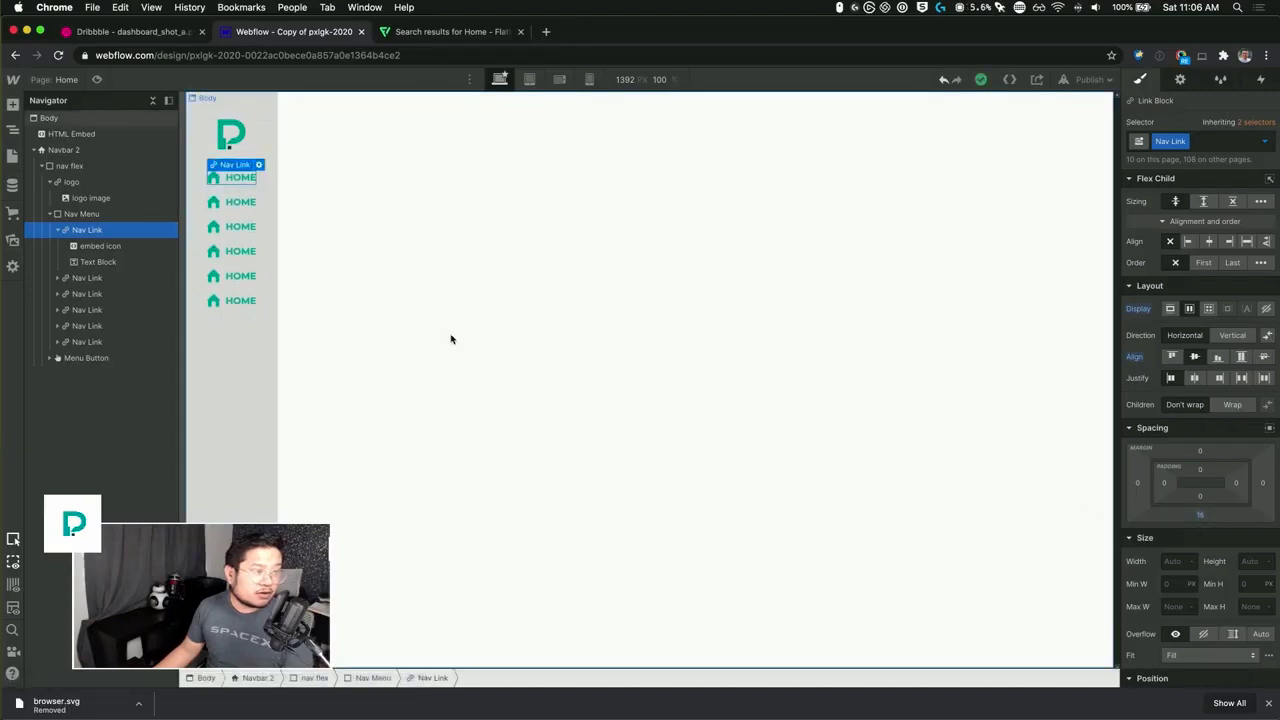
# - Relabel the second, third and fourth links ABOUT, SKILLS and CLIENT PROJECT
pyautogui.doubleClick(241, 202)
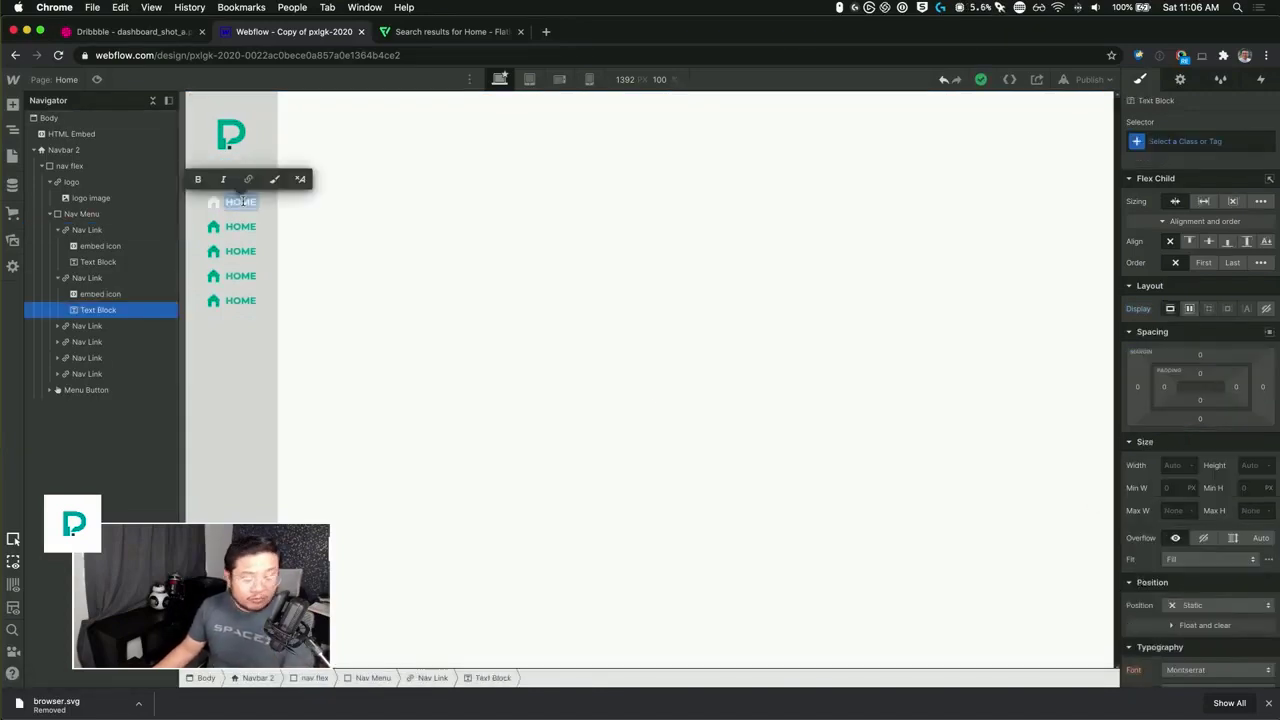
pyautogui.write('ABOUT')
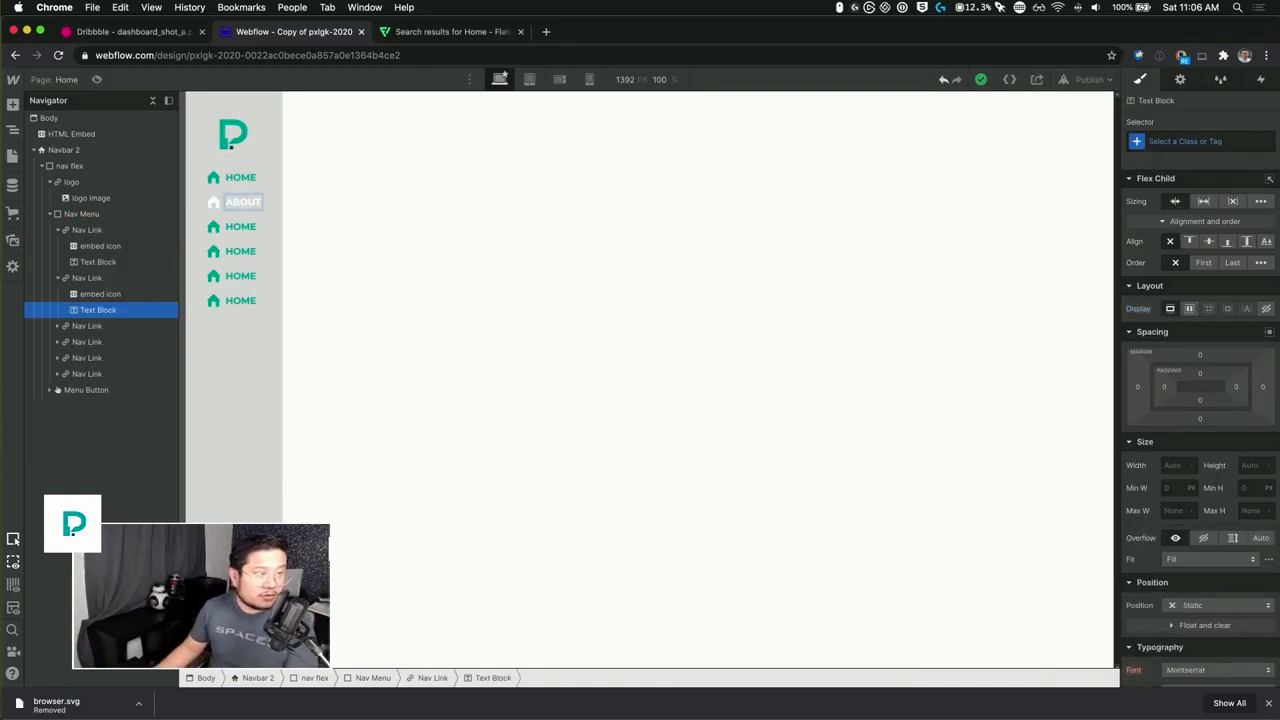
pyautogui.press('Escape')
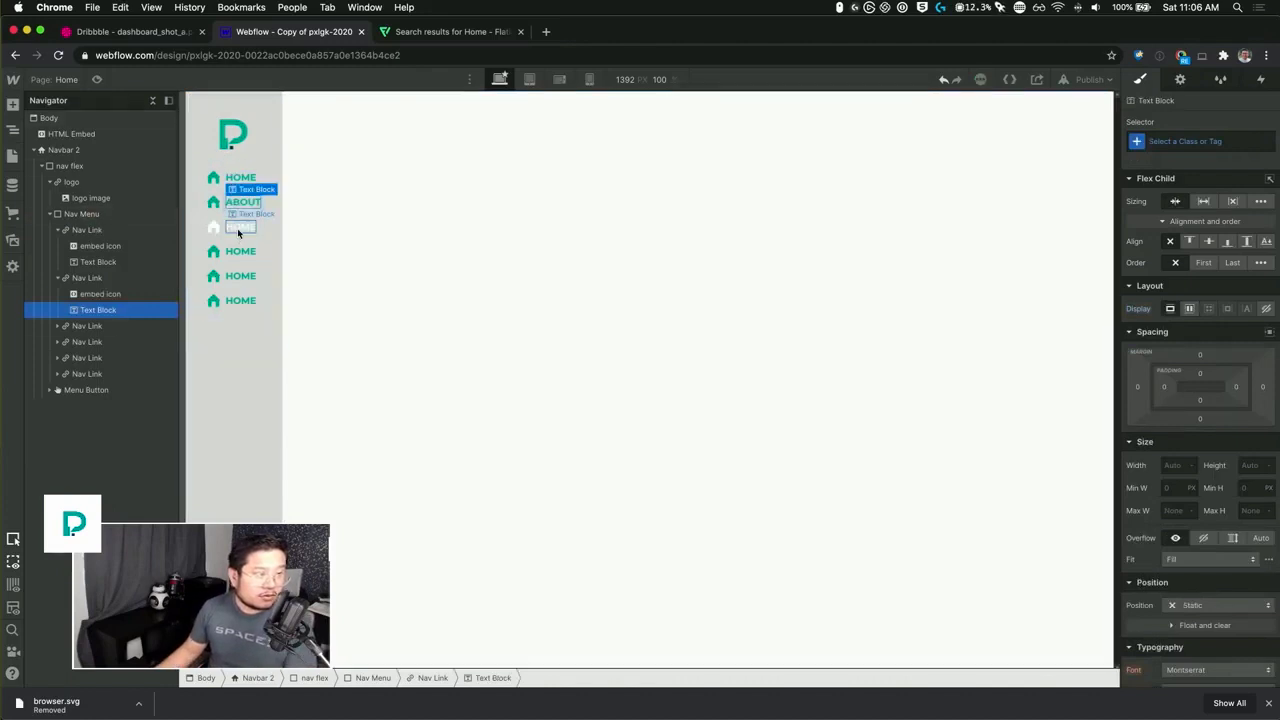
pyautogui.doubleClick(238, 228)
pyautogui.write('SKILLS')
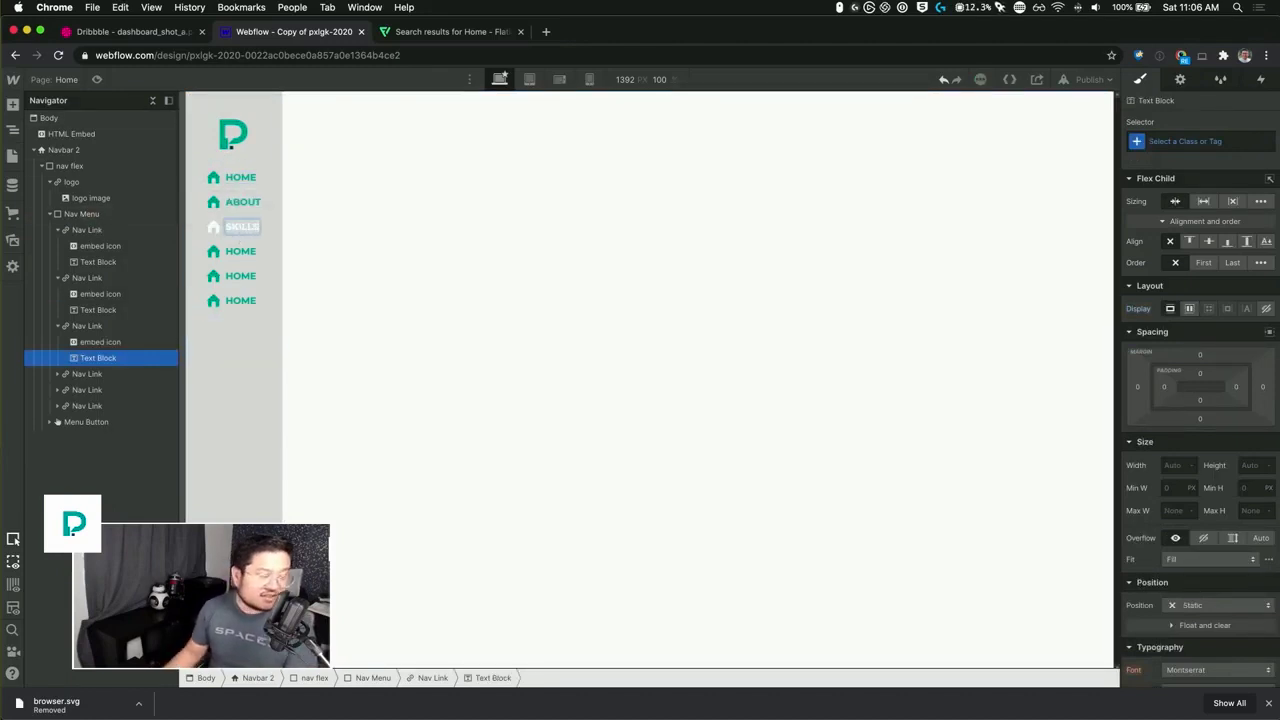
pyautogui.doubleClick(240, 251)
pyautogui.write('CL')
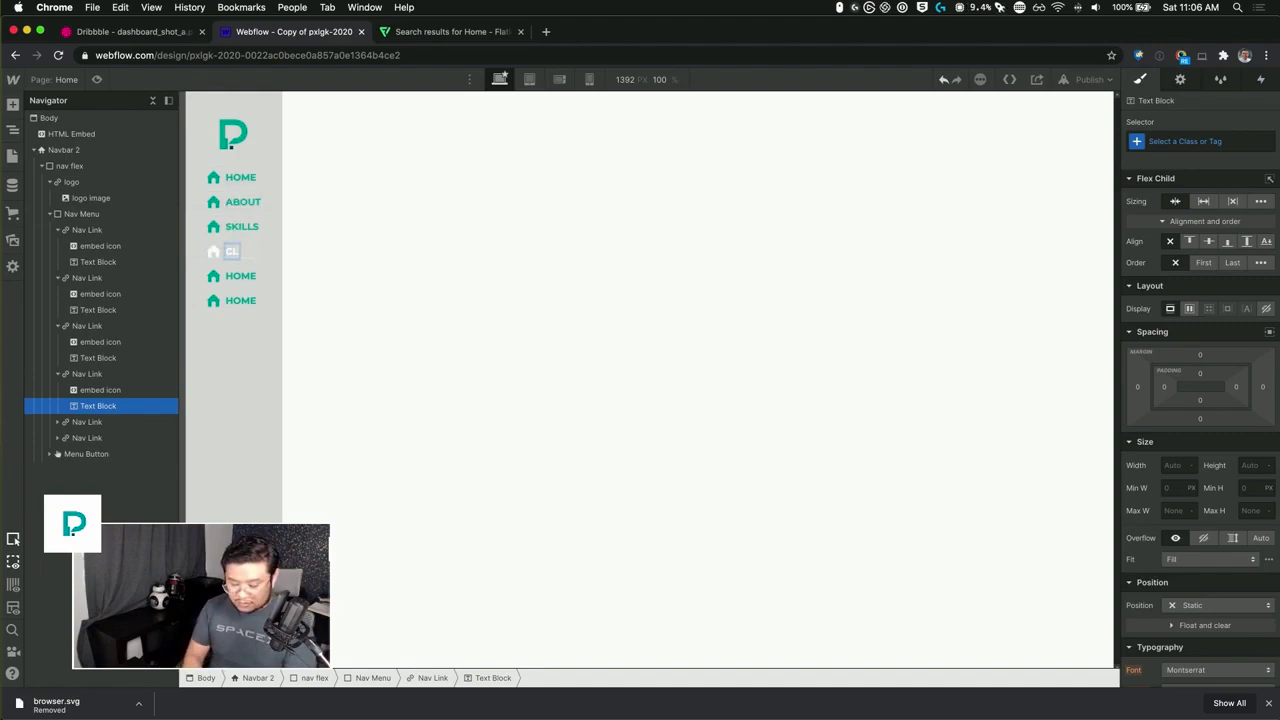
pyautogui.write('IENT PROJEC')
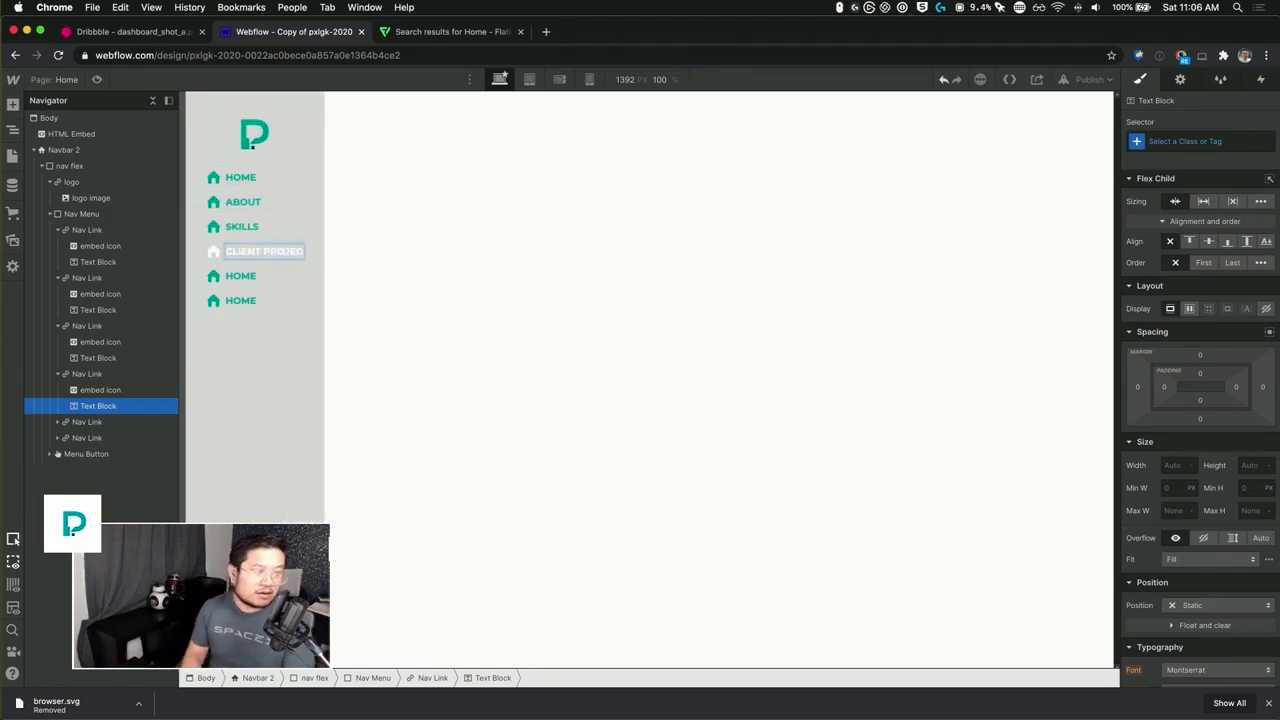
pyautogui.write('T')
# - Check the page names against the Google Docs sitemap, through Hire Me
pyautogui.press('super+Tab')
pyautogui.press('super+Tab')
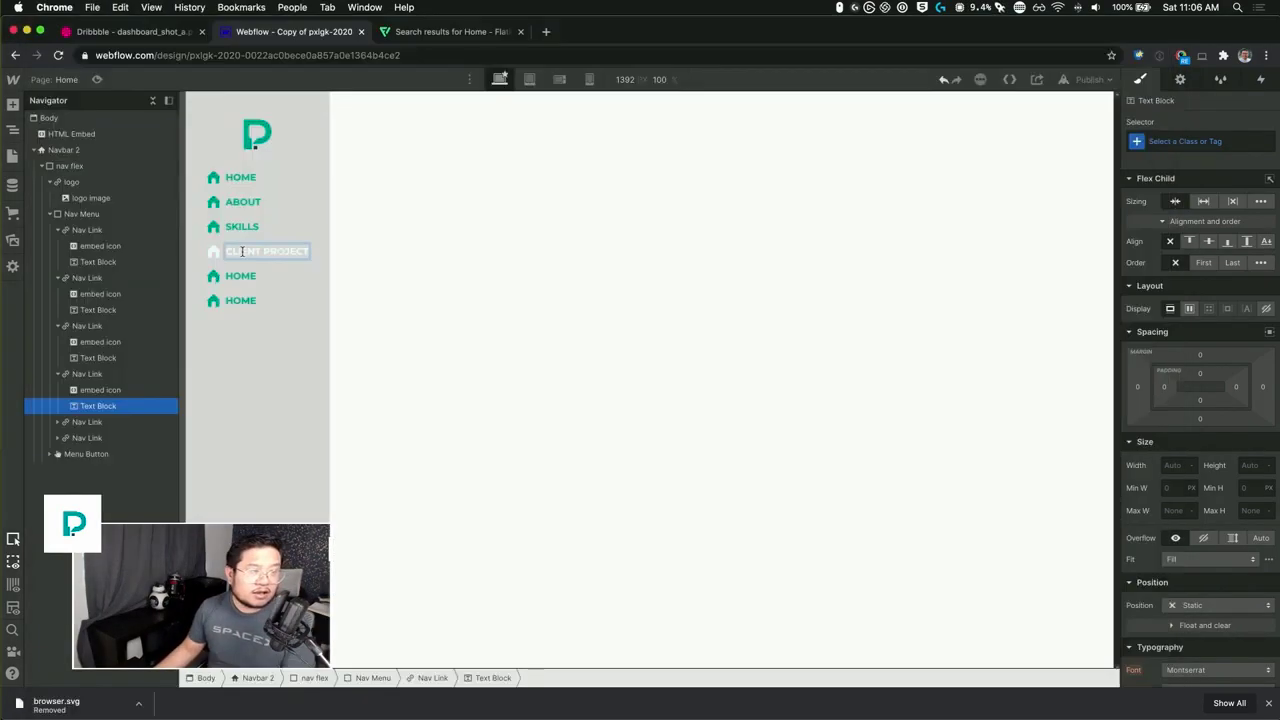
pyautogui.hotkey('ctrl', 'Up')
pyautogui.click(1086, 470)
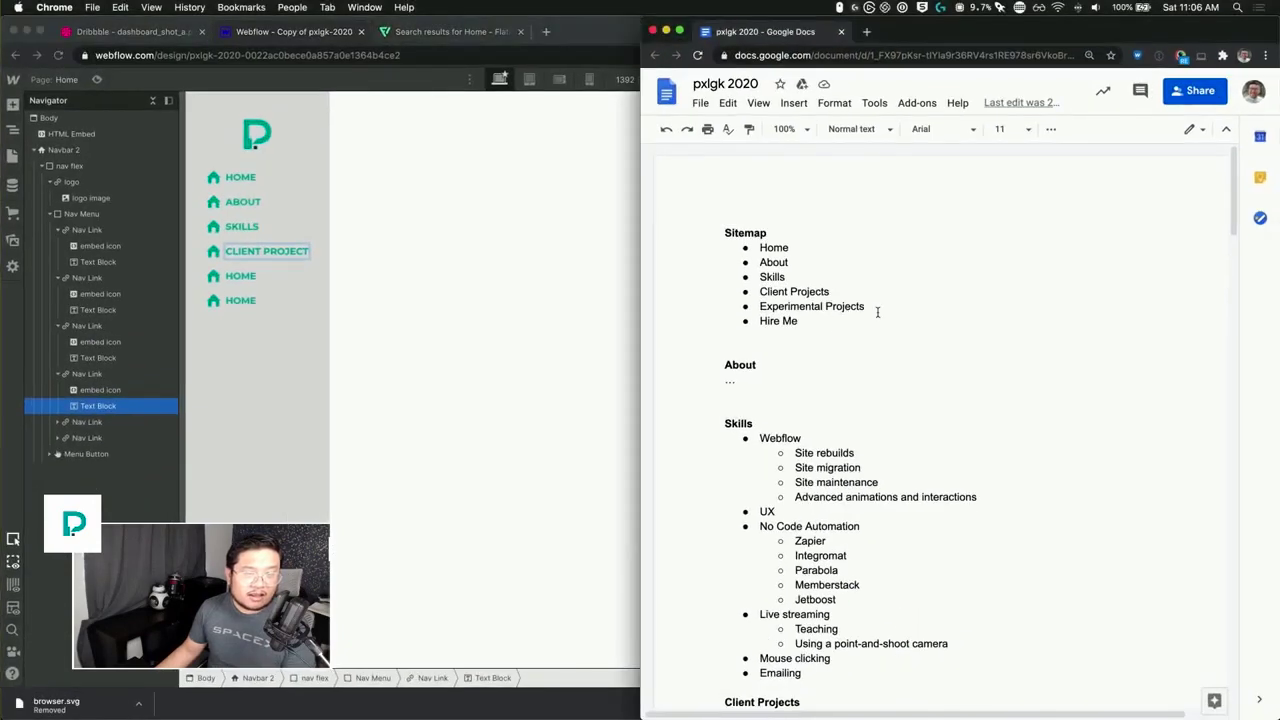
pyautogui.moveTo(775, 249); pyautogui.dragTo(864, 306)
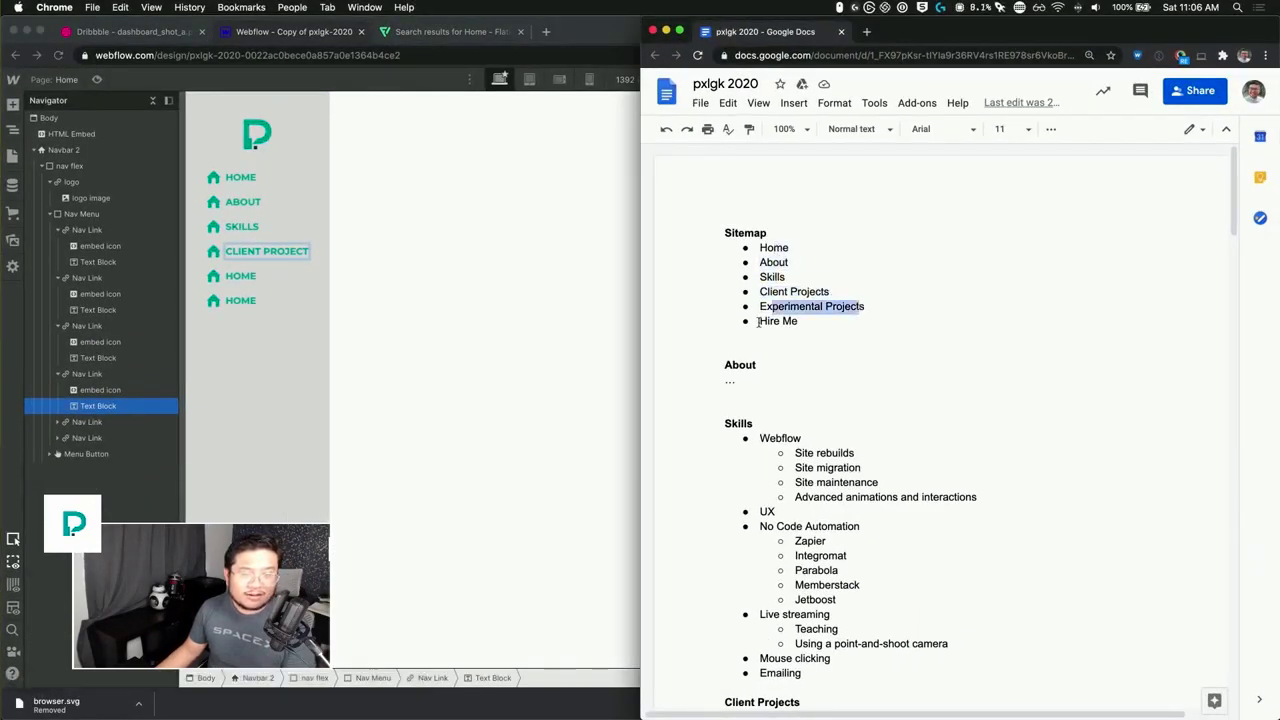
pyautogui.moveTo(758, 321); pyautogui.dragTo(797, 322)
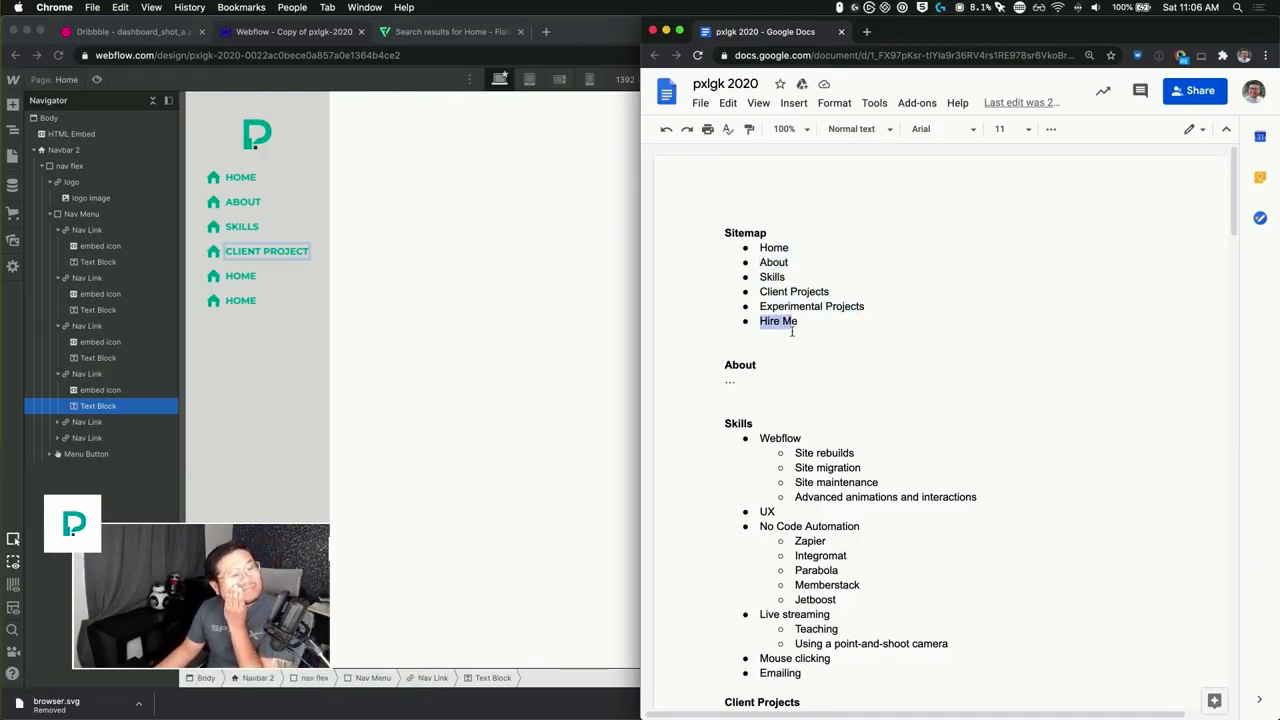
# - Trim the fourth label to PROJECT, name the fifth HIRE ME, and delete the sixth link
pyautogui.doubleClick(243, 251)
pyautogui.press('BackSpace')
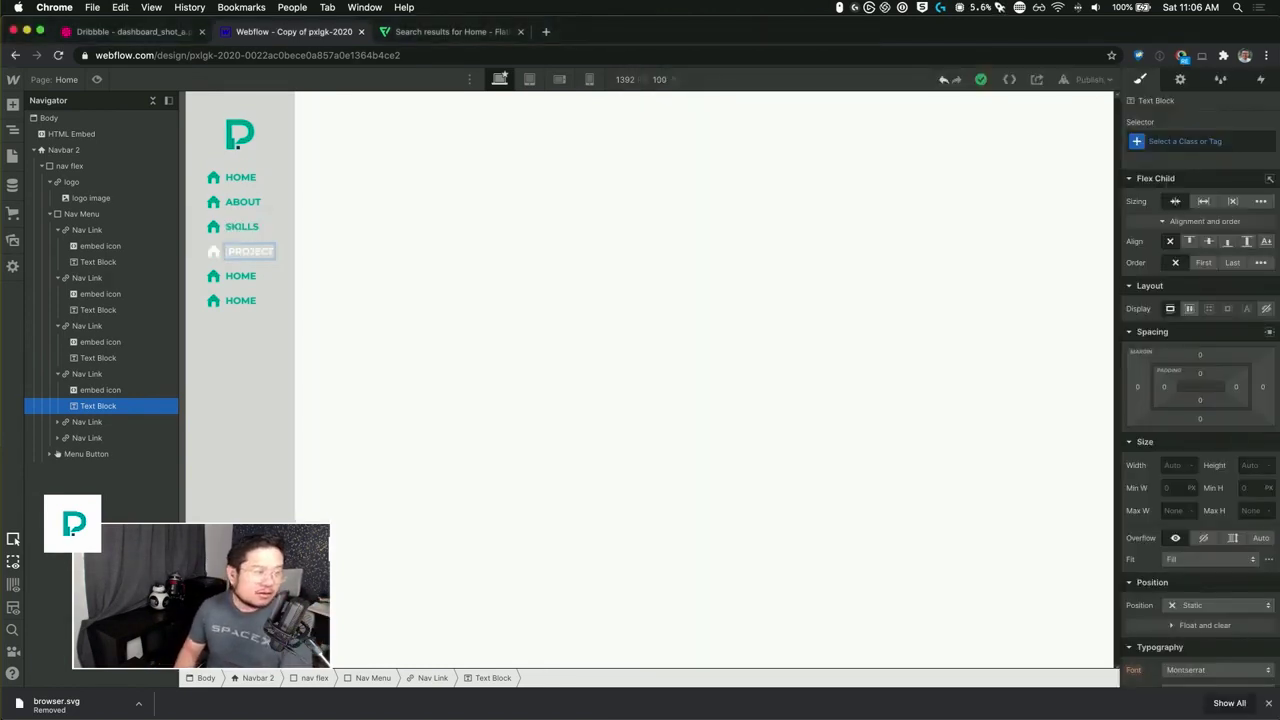
pyautogui.press('Delete')
pyautogui.press('Escape')
pyautogui.moveTo(243, 251); pyautogui.dragTo(247, 279)
pyautogui.doubleClick(247, 279)
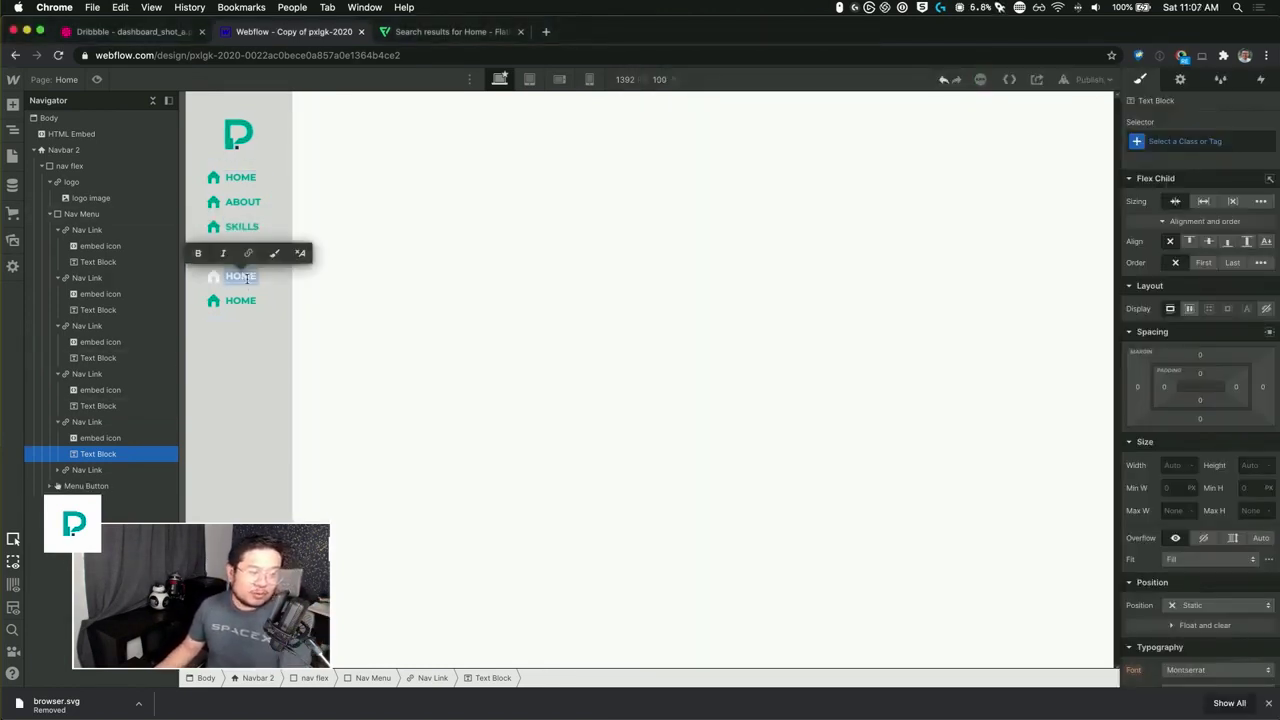
pyautogui.write('HIRE ME')
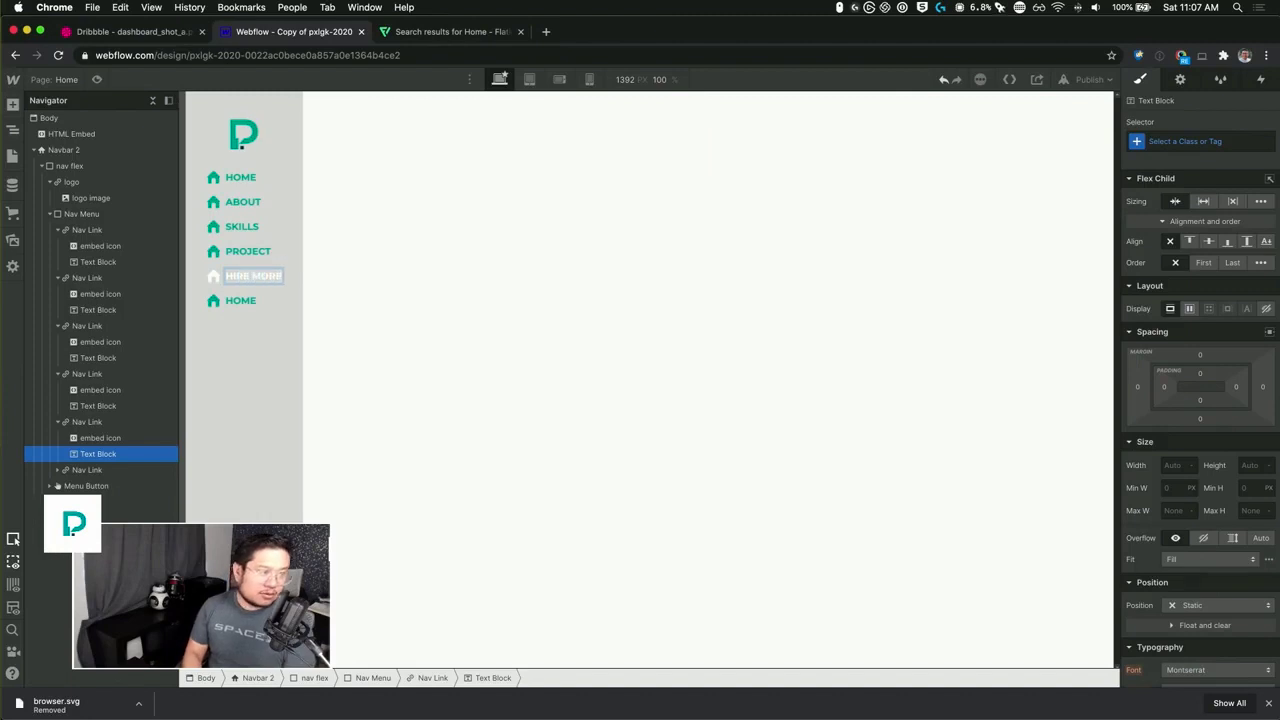
pyautogui.press('Escape')
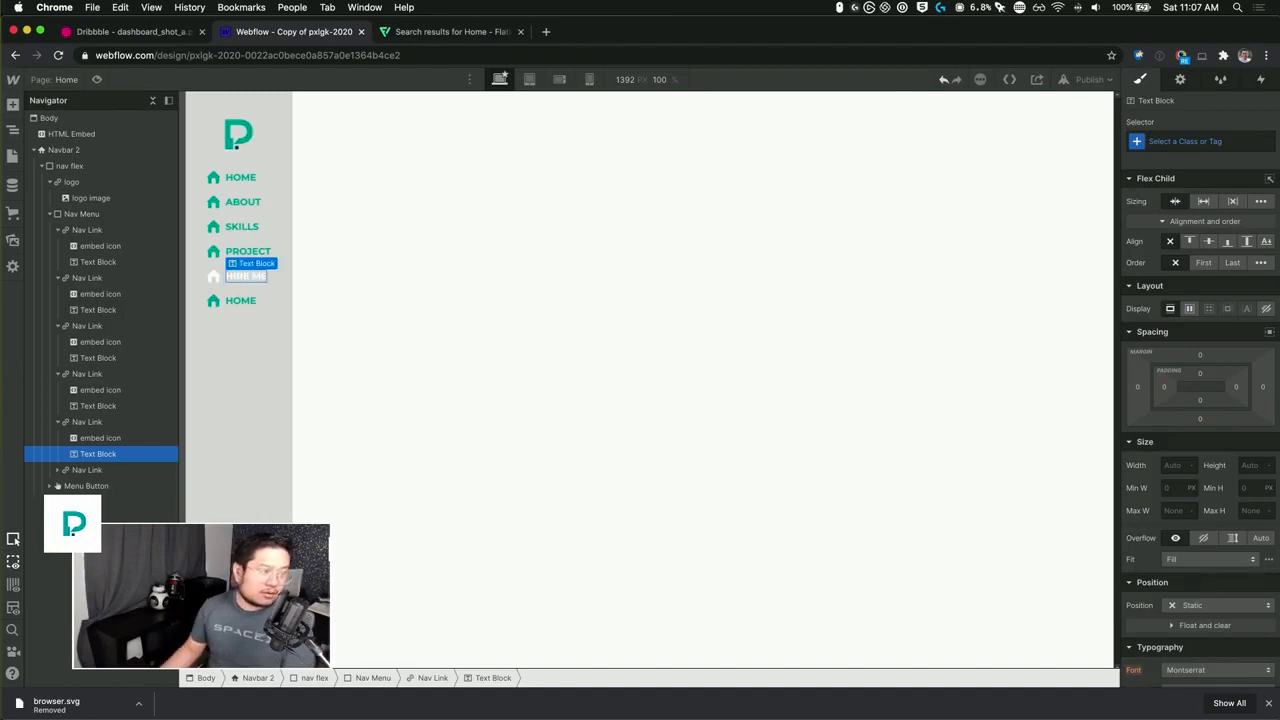
pyautogui.click(259, 302)
pyautogui.press('Delete')
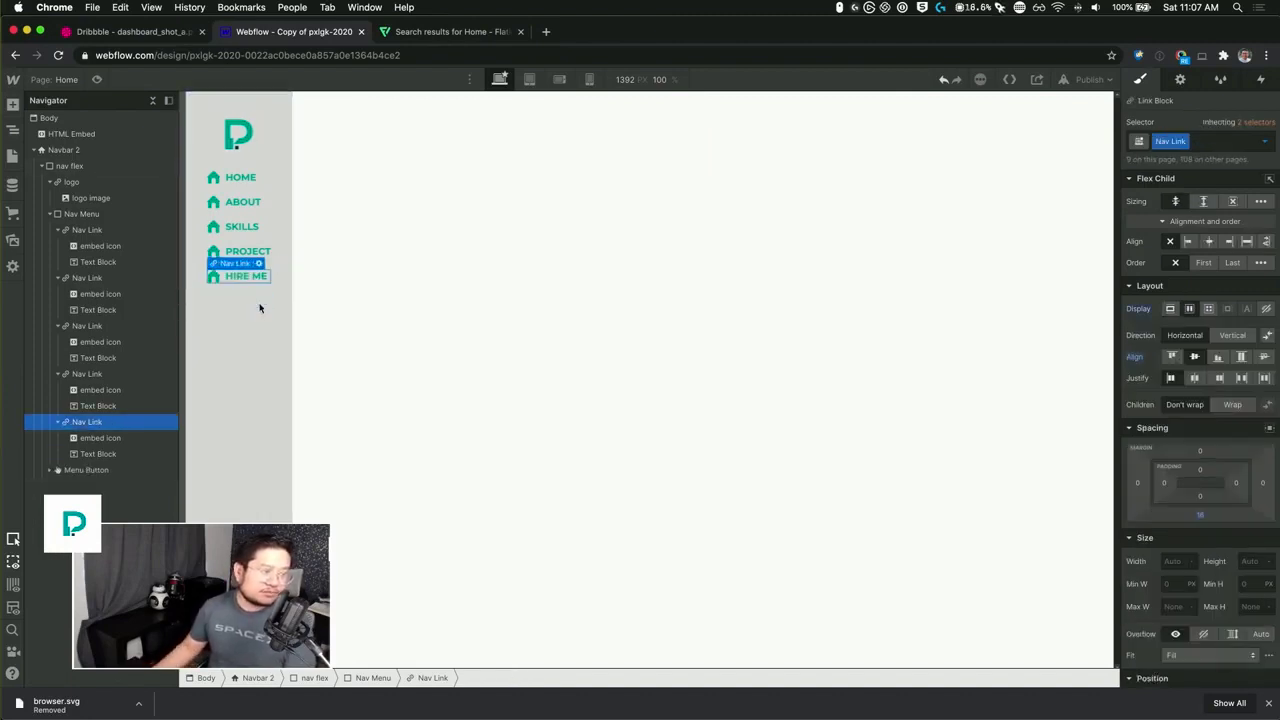